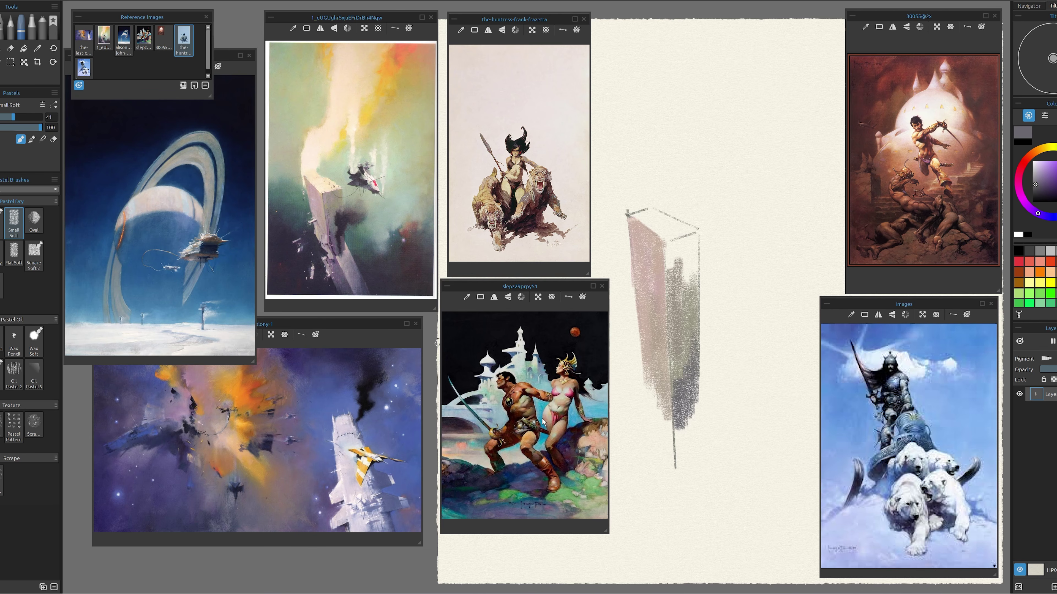
# Close the four fantasy-figure reference images and shift the Reference Images panel slightly.
pyautogui.moveTo(658, 591)
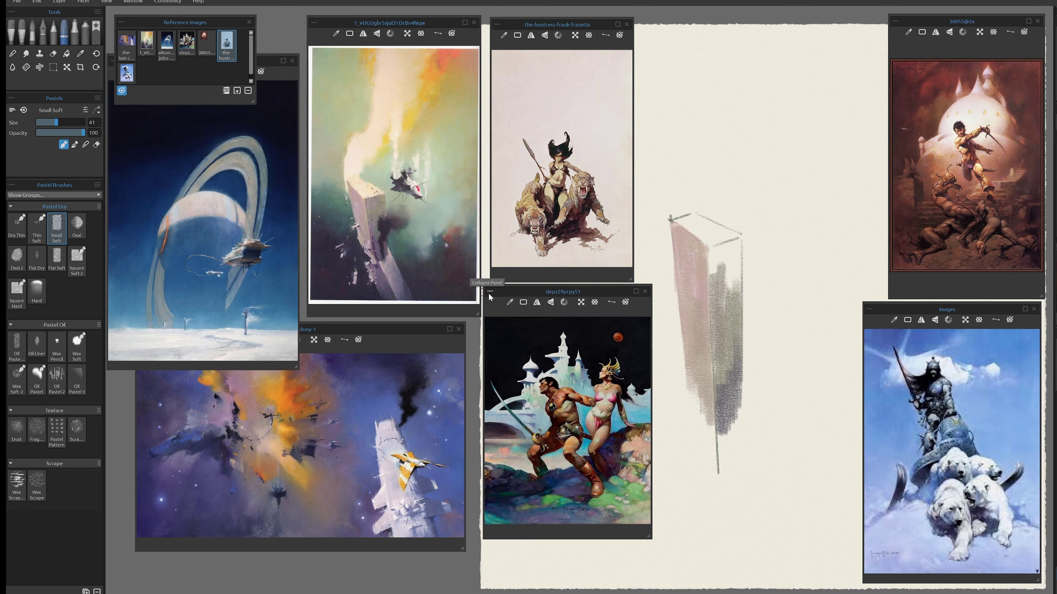
pyautogui.click(645, 291)
pyautogui.click(626, 24)
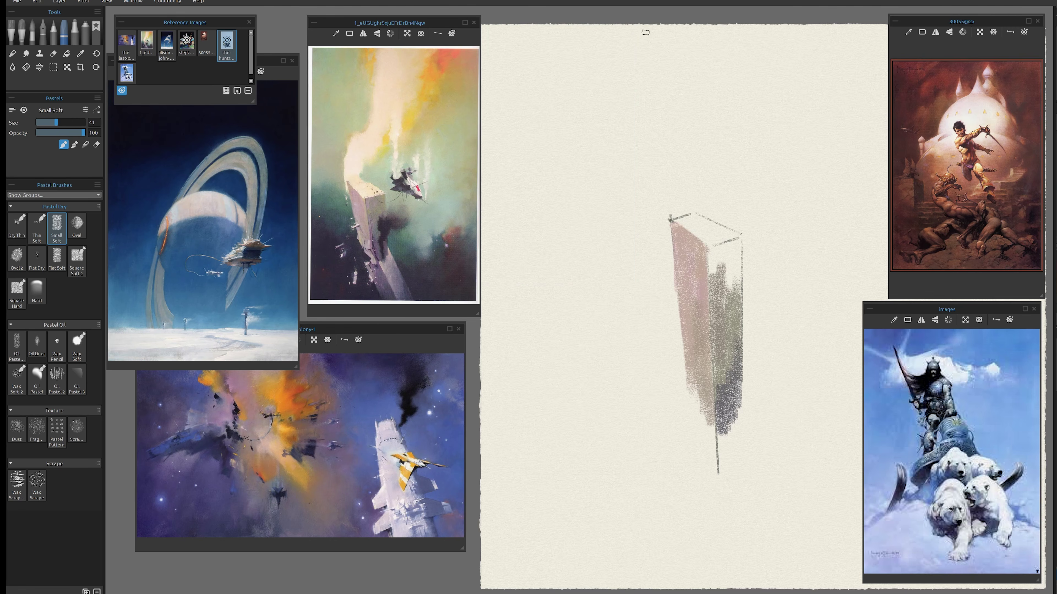
pyautogui.click(1037, 21)
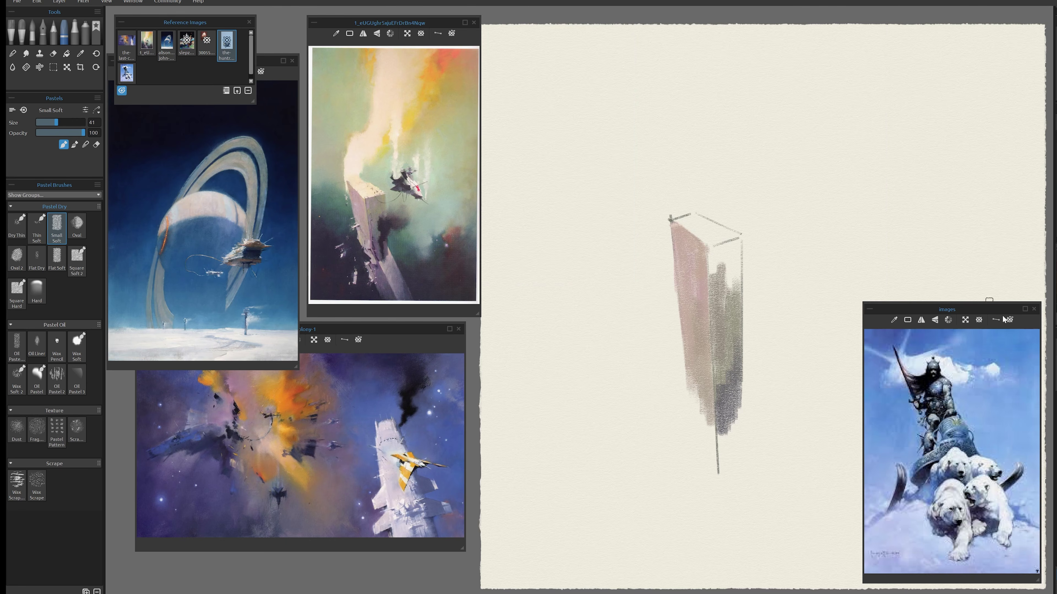
pyautogui.click(1034, 308)
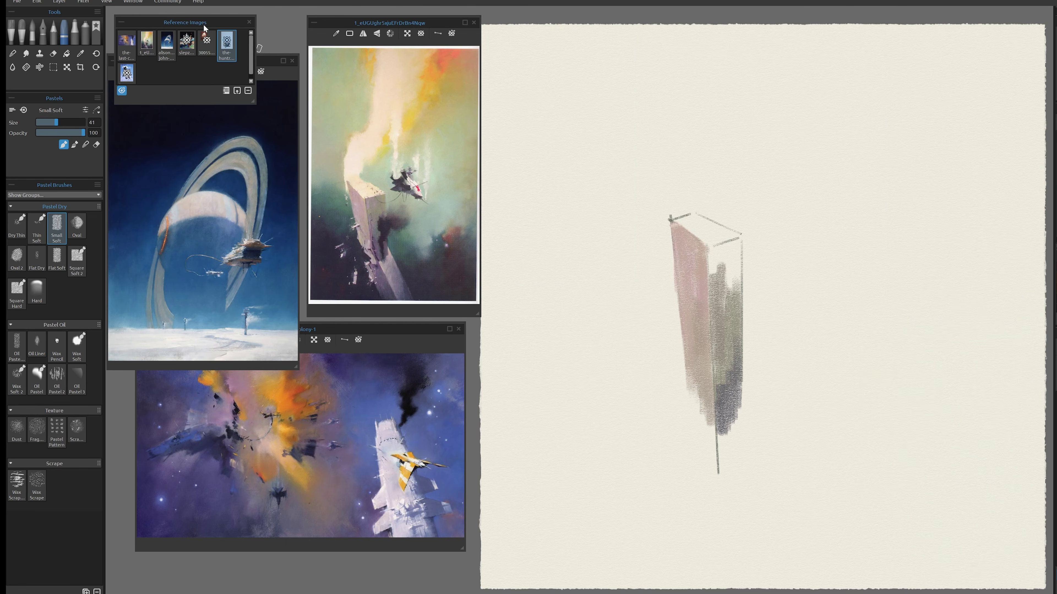
pyautogui.moveTo(187, 23); pyautogui.dragTo(195, 25)
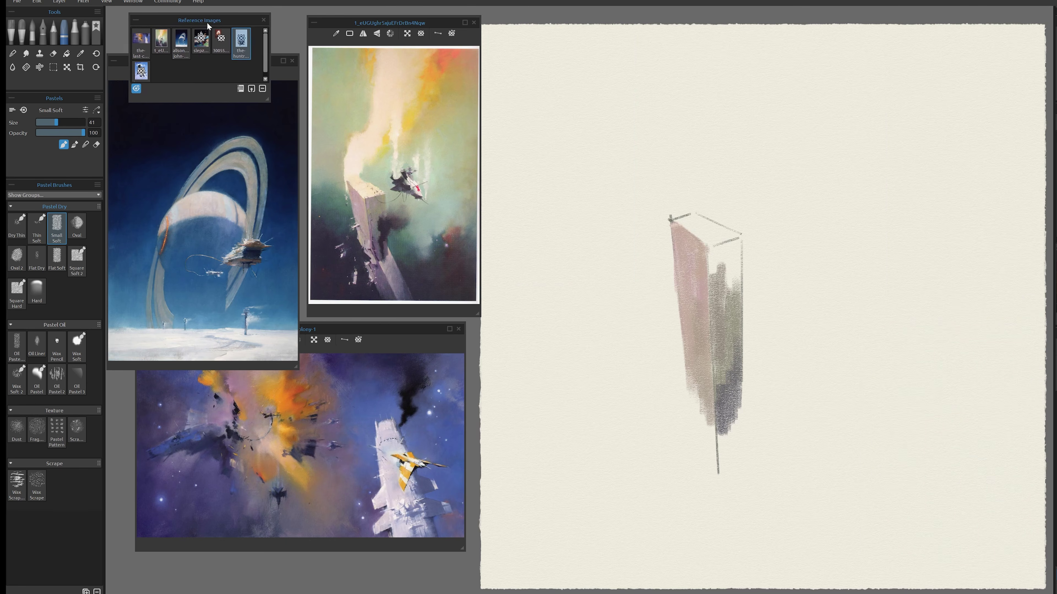
# Reopen the reference image of the couple in front of the castle and close it again.
pyautogui.doubleClick(196, 42)
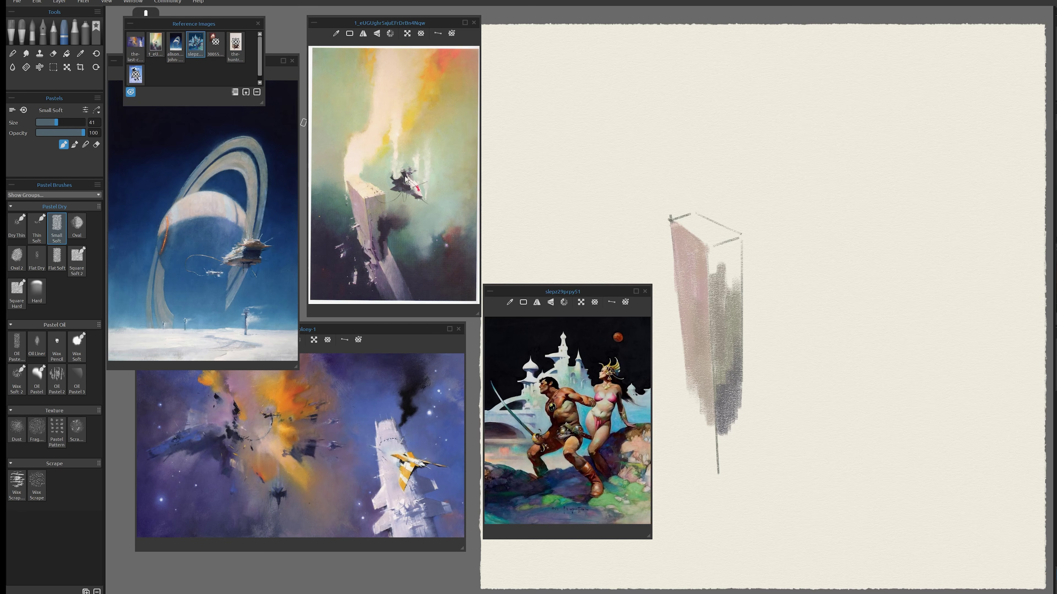
pyautogui.click(645, 291)
pyautogui.click(197, 42)
pyautogui.click(196, 42)
pyautogui.click(197, 43)
pyautogui.click(196, 43)
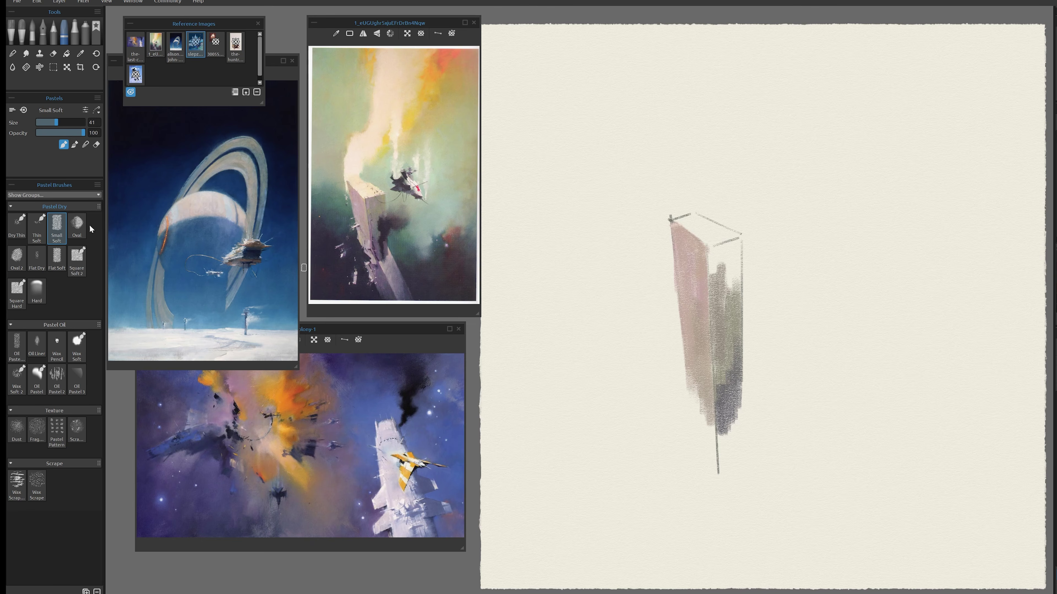
# Move the Flat Dry brush to the end of its row and stroke the upper part of the block's shaded side.
pyautogui.moveTo(36, 256); pyautogui.dragTo(76, 258)
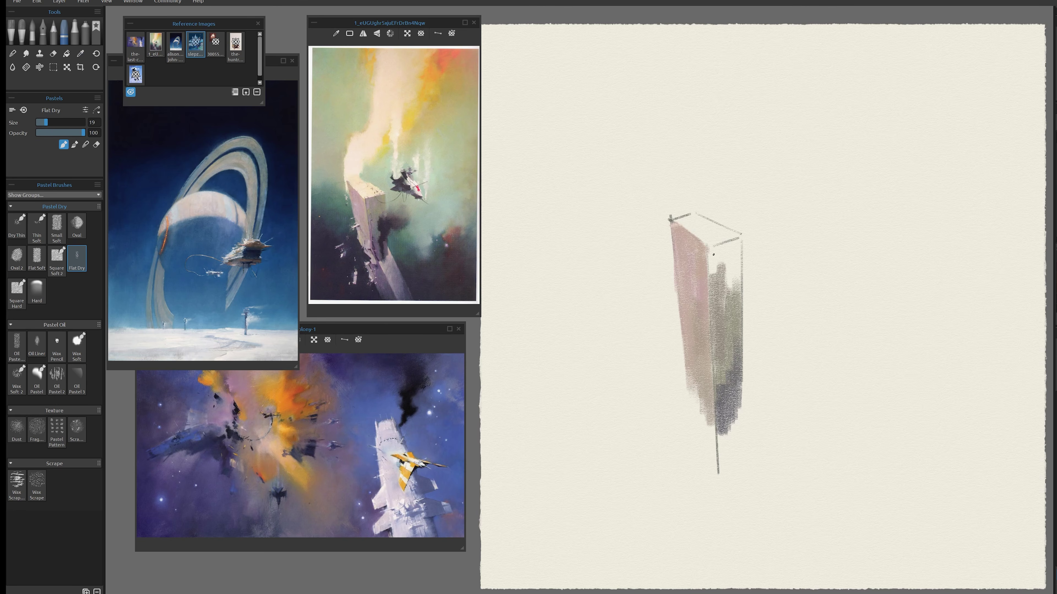
pyautogui.moveTo(711, 262); pyautogui.dragTo(719, 275)
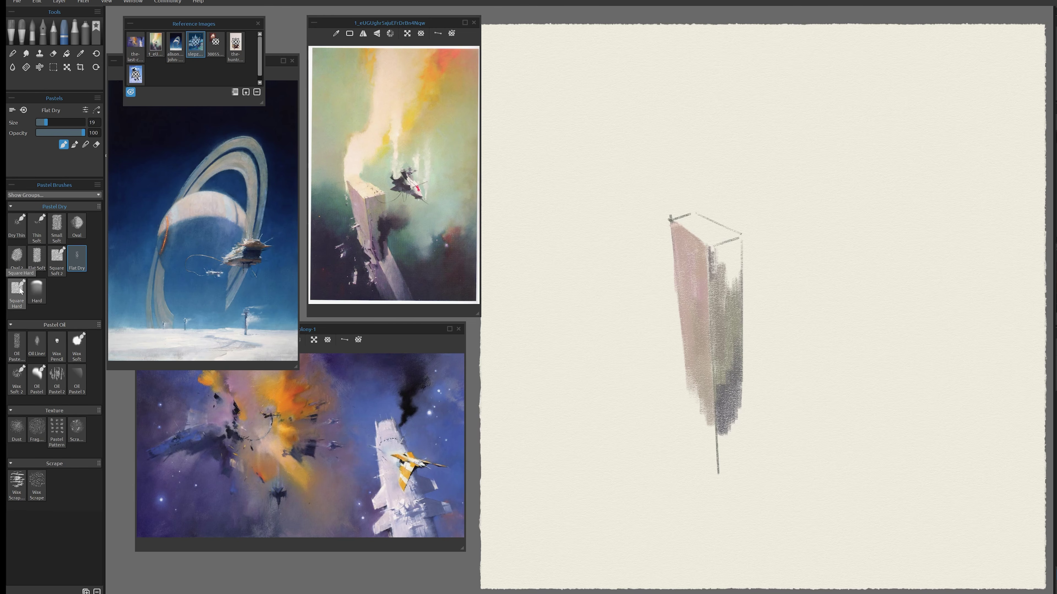
# Paint the block's top face with the Flat Soft brush in a warm cream sampled from the tower reference.
pyautogui.click(41, 258)
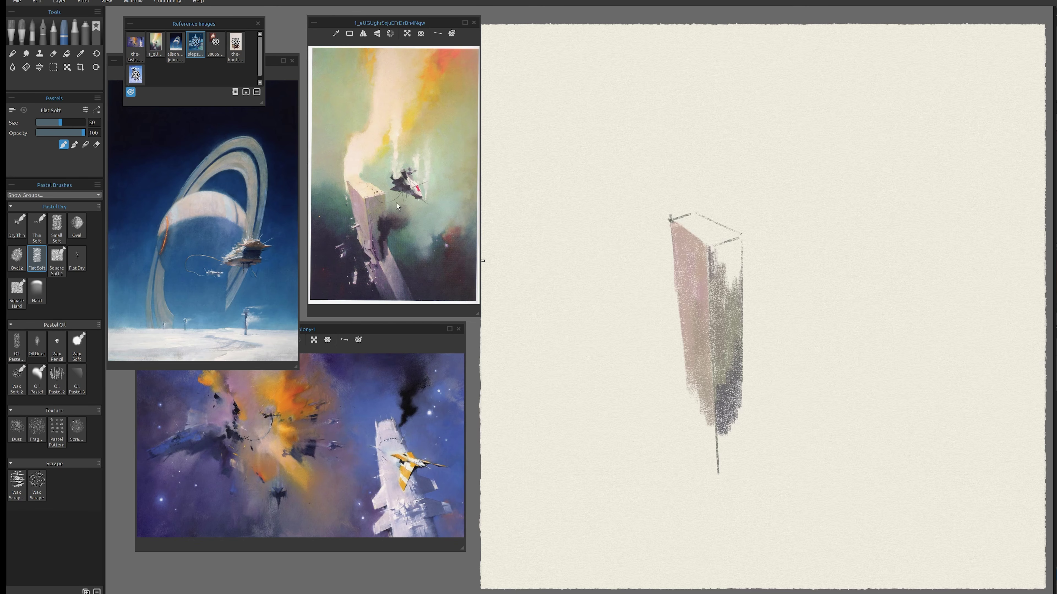
pyautogui.moveTo(693, 226)
pyautogui.mouseDown()
pyautogui.moveTo(684, 217)
pyautogui.moveTo(693, 222)
pyautogui.mouseUp()
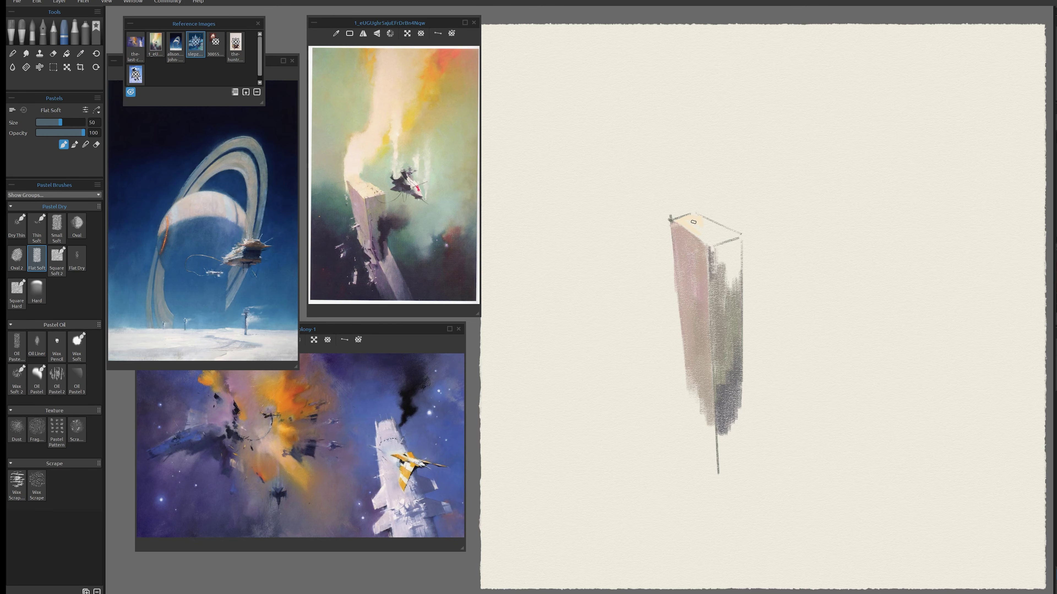
pyautogui.keyDown('alt'); pyautogui.click(359, 185); pyautogui.keyUp('alt')
pyautogui.moveTo(720, 277); pyautogui.dragTo(787, 282)
# Fill the block's light side with mauve and pinkish tones sampled from the reference tower, extending the strokes past its lower end.
pyautogui.moveTo(675, 218)
pyautogui.mouseDown()
pyautogui.moveTo(738, 238)
pyautogui.moveTo(710, 244)
pyautogui.moveTo(688, 223)
pyautogui.moveTo(680, 295)
pyautogui.moveTo(679, 235)
pyautogui.moveTo(695, 431)
pyautogui.mouseUp()
pyautogui.press('alt')
pyautogui.keyDown('alt'); pyautogui.click(362, 238); pyautogui.keyUp('alt')
pyautogui.moveTo(694, 308); pyautogui.dragTo(704, 484)
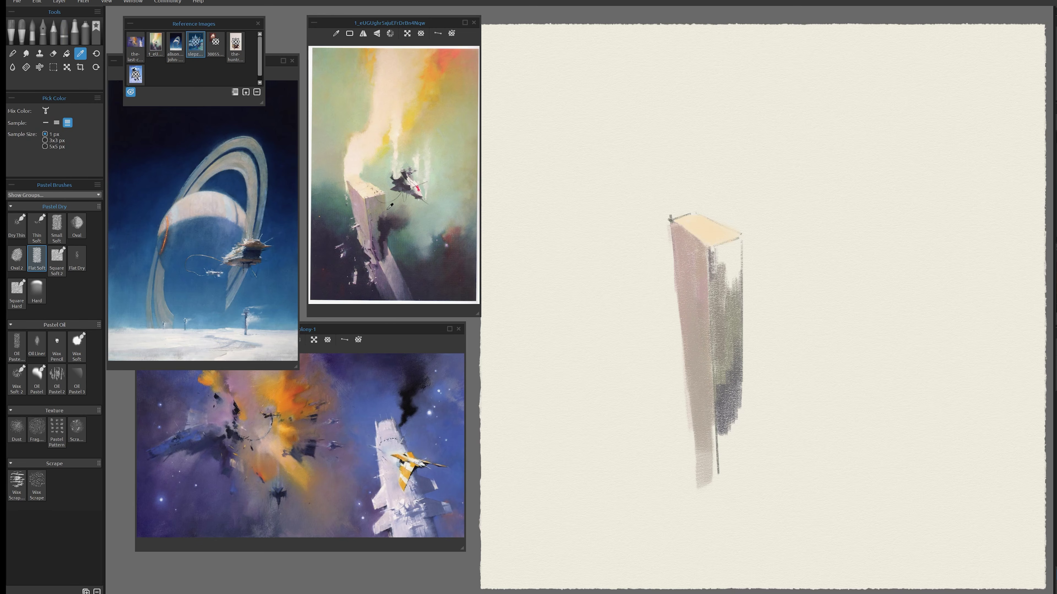
pyautogui.keyDown('alt'); pyautogui.click(362, 204); pyautogui.keyUp('alt')
pyautogui.moveTo(697, 253); pyautogui.dragTo(703, 415)
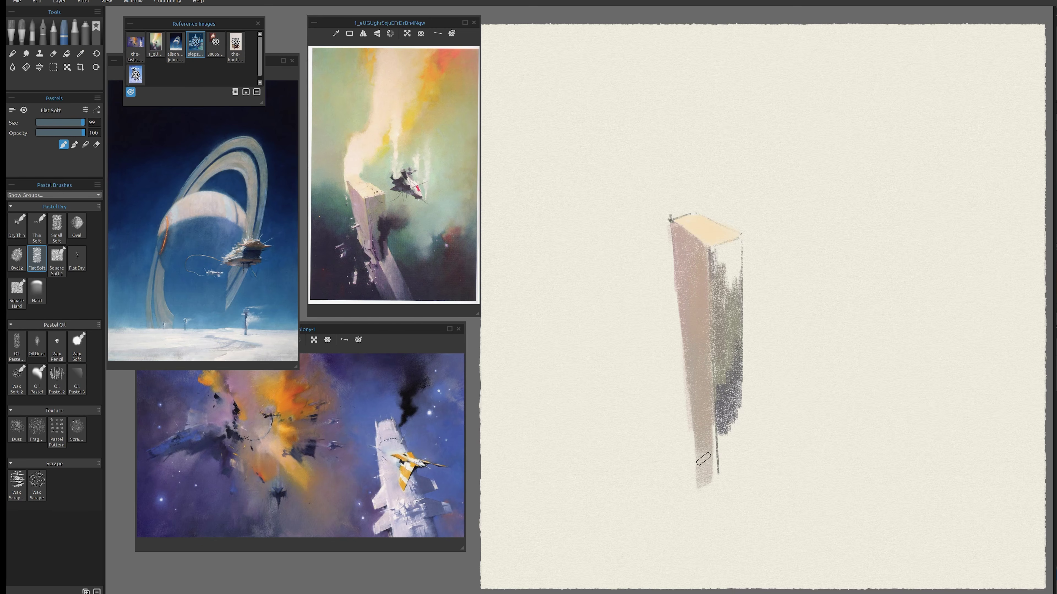
# Paint the block's shaded side with sampled reference colours, dark teal toward the bottom and muted green in the middle.
pyautogui.press('i')
pyautogui.click(408, 225)
pyautogui.press('i')
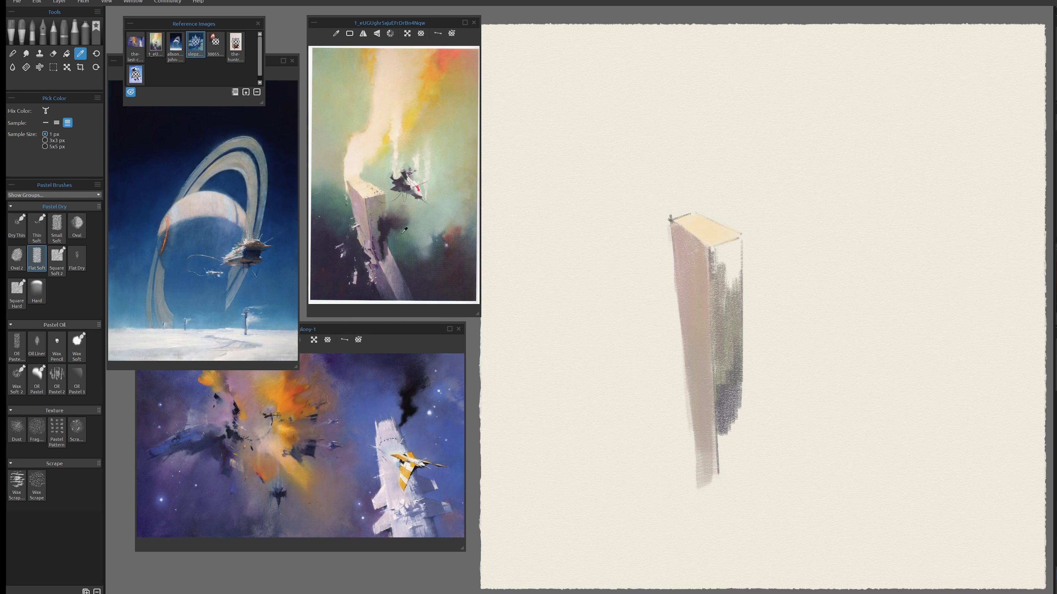
pyautogui.click(375, 225)
pyautogui.moveTo(723, 354)
pyautogui.mouseDown()
pyautogui.moveTo(722, 426)
pyautogui.moveTo(722, 334)
pyautogui.moveTo(727, 467)
pyautogui.mouseUp()
pyautogui.press('i')
pyautogui.click(378, 205)
pyautogui.moveTo(731, 273)
pyautogui.mouseDown()
pyautogui.moveTo(729, 256)
pyautogui.moveTo(727, 368)
pyautogui.moveTo(721, 305)
pyautogui.mouseUp()
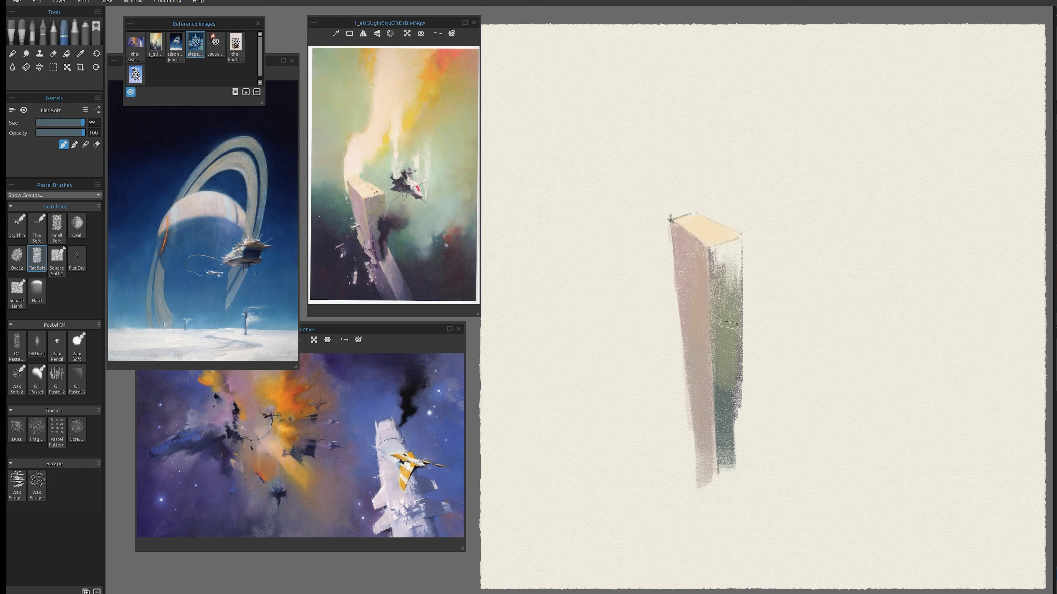
# Deepen the lower part of the shaded side with a dark tone sampled from the reference tower and extend its bottom end.
pyautogui.press('i')
pyautogui.keyDown('alt'); pyautogui.click(379, 234); pyautogui.keyUp('alt')
pyautogui.moveTo(734, 349)
pyautogui.mouseDown()
pyautogui.moveTo(731, 452)
pyautogui.moveTo(731, 339)
pyautogui.moveTo(727, 477)
pyautogui.mouseUp()
pyautogui.moveTo(720, 412); pyautogui.dragTo(719, 494)
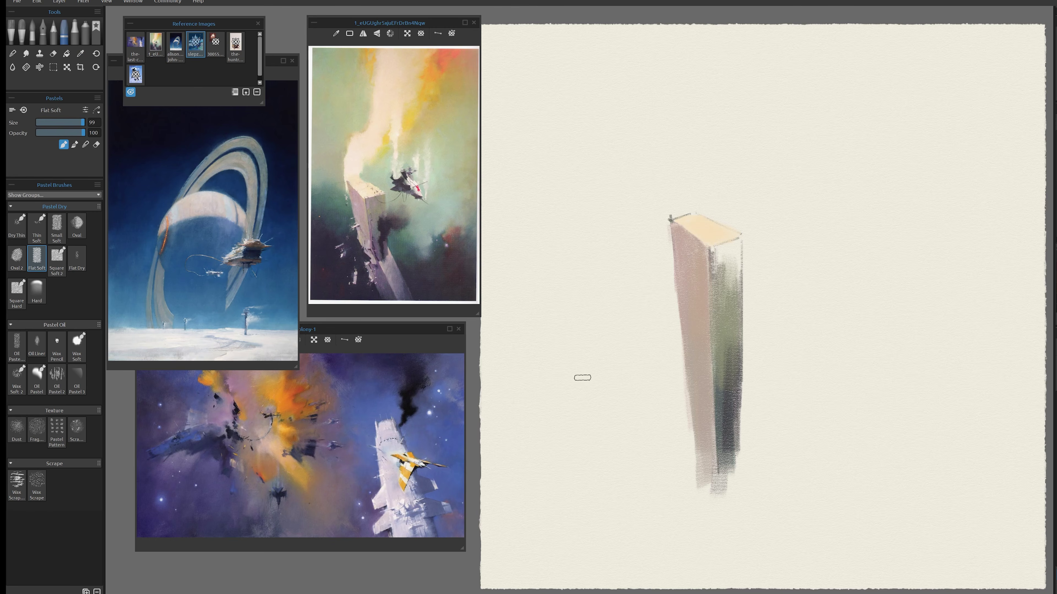
# Cover the upper part of the block's shaded side with a grey sampled from the reference tower.
pyautogui.press('i')
pyautogui.click(377, 215)
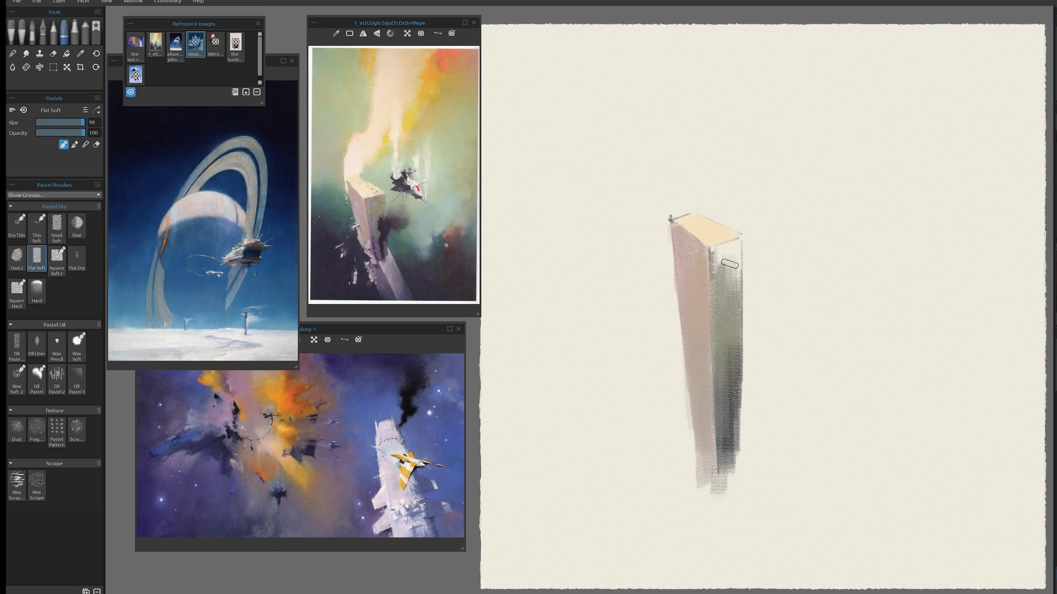
pyautogui.moveTo(719, 260)
pyautogui.mouseDown()
pyautogui.moveTo(734, 248)
pyautogui.moveTo(713, 285)
pyautogui.moveTo(733, 251)
pyautogui.moveTo(731, 274)
pyautogui.moveTo(722, 246)
pyautogui.mouseUp()
pyautogui.keyDown('alt'); pyautogui.click(730, 307); pyautogui.keyUp('alt')
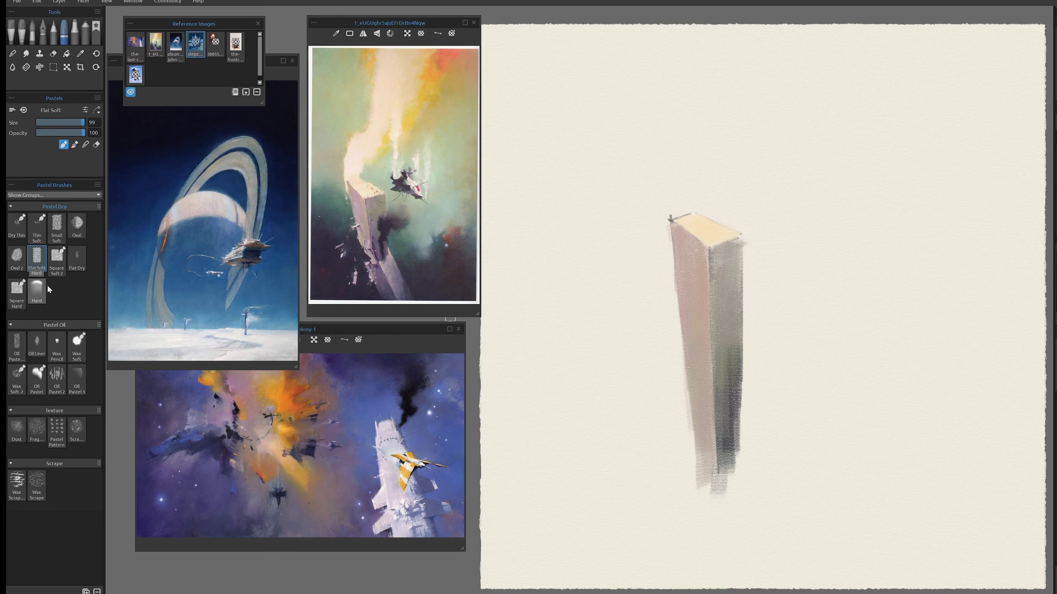
# Try Wax Pencil lines along the block's light side and undo them.
pyautogui.click(61, 342)
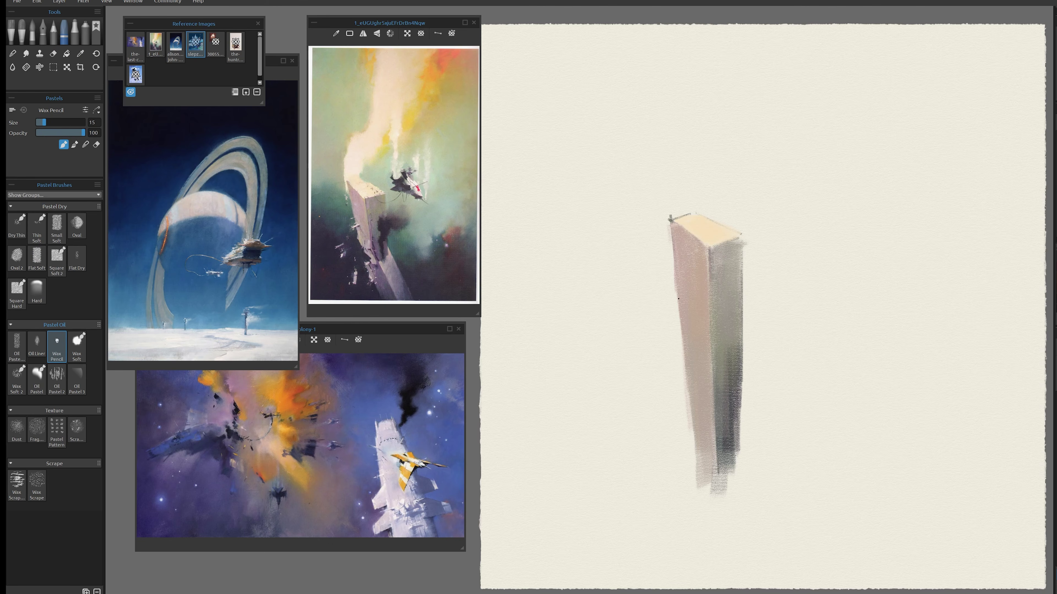
pyautogui.moveTo(678, 299)
pyautogui.mouseDown()
pyautogui.moveTo(710, 326)
pyautogui.moveTo(675, 297)
pyautogui.mouseUp()
pyautogui.moveTo(691, 257); pyautogui.dragTo(702, 447)
pyautogui.moveTo(686, 257); pyautogui.dragTo(697, 257)
pyautogui.hotkey('ctrl', 'z')
pyautogui.hotkey('ctrl', 'z')
pyautogui.hotkey('ctrl', 'z')
pyautogui.hotkey('ctrl', 'z')
# Draw ovals near the top and bottom of the block's light side and undo them.
pyautogui.moveTo(697, 383)
pyautogui.mouseDown()
pyautogui.moveTo(699, 437)
pyautogui.moveTo(708, 433)
pyautogui.mouseUp()
pyautogui.moveTo(687, 238)
pyautogui.mouseDown()
pyautogui.moveTo(679, 287)
pyautogui.moveTo(699, 291)
pyautogui.mouseUp()
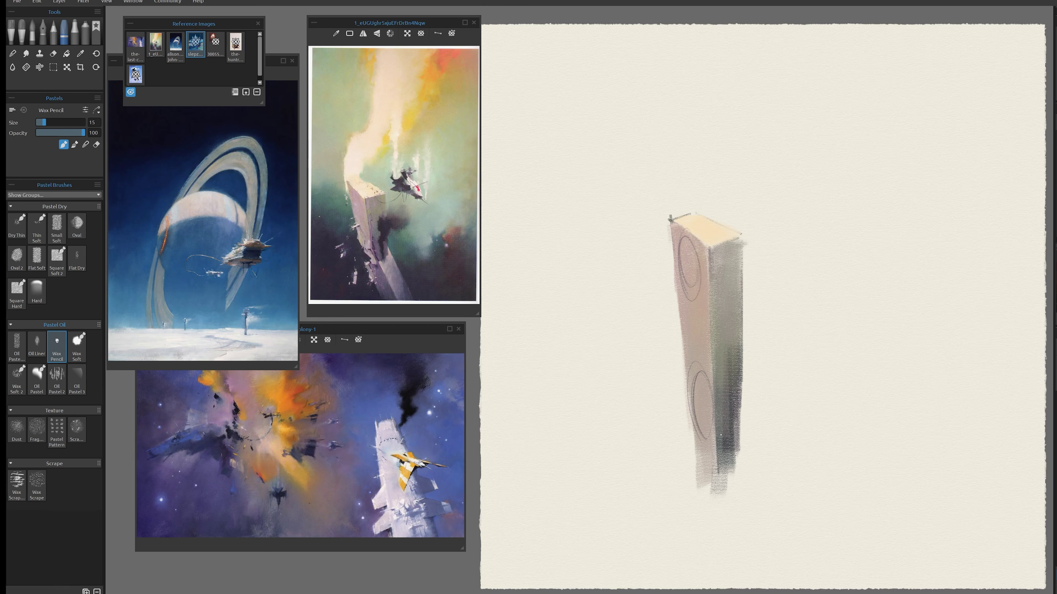
pyautogui.hotkey('ctrl', 'z')
pyautogui.hotkey('ctrl', 'z')
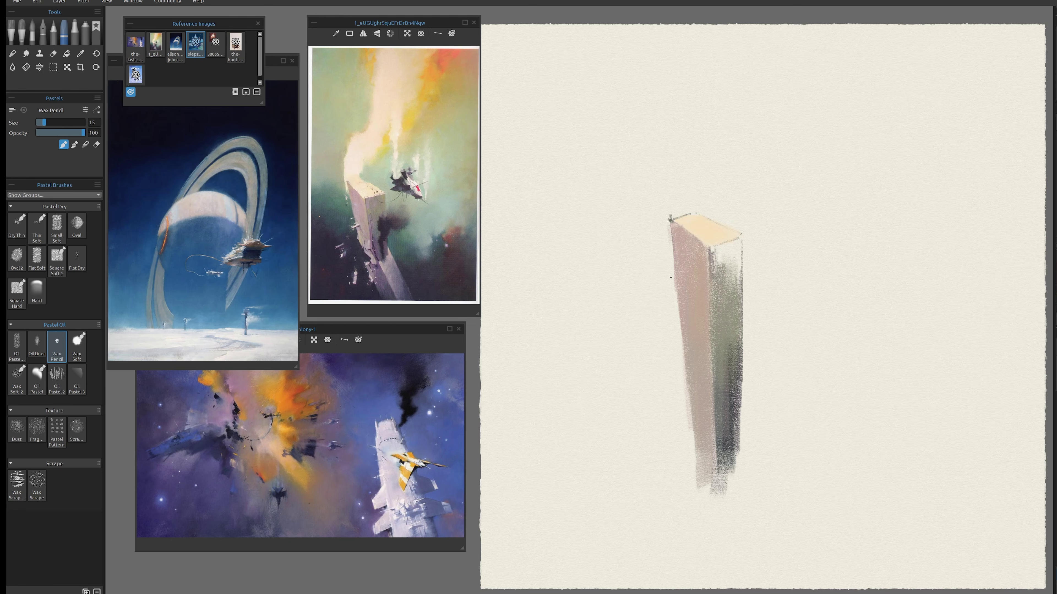
# Try a pencil stroke across the middle of the block's light side and undo the recent strokes.
pyautogui.moveTo(682, 315); pyautogui.dragTo(707, 329)
pyautogui.hotkey('ctrl', 'z')
pyautogui.hotkey('ctrl', 'z')
pyautogui.hotkey('ctrl', 'z')
# Sketch a horizontal box in perspective on the empty paper beside the block with the Wax Pencil.
pyautogui.moveTo(841, 247)
pyautogui.mouseDown()
pyautogui.moveTo(844, 288)
pyautogui.moveTo(929, 267)
pyautogui.mouseUp()
pyautogui.moveTo(835, 292)
pyautogui.mouseDown()
pyautogui.moveTo(945, 325)
pyautogui.moveTo(946, 335)
pyautogui.mouseUp()
pyautogui.moveTo(854, 244)
pyautogui.mouseDown()
pyautogui.moveTo(993, 242)
pyautogui.moveTo(924, 252)
pyautogui.moveTo(1011, 270)
pyautogui.mouseUp()
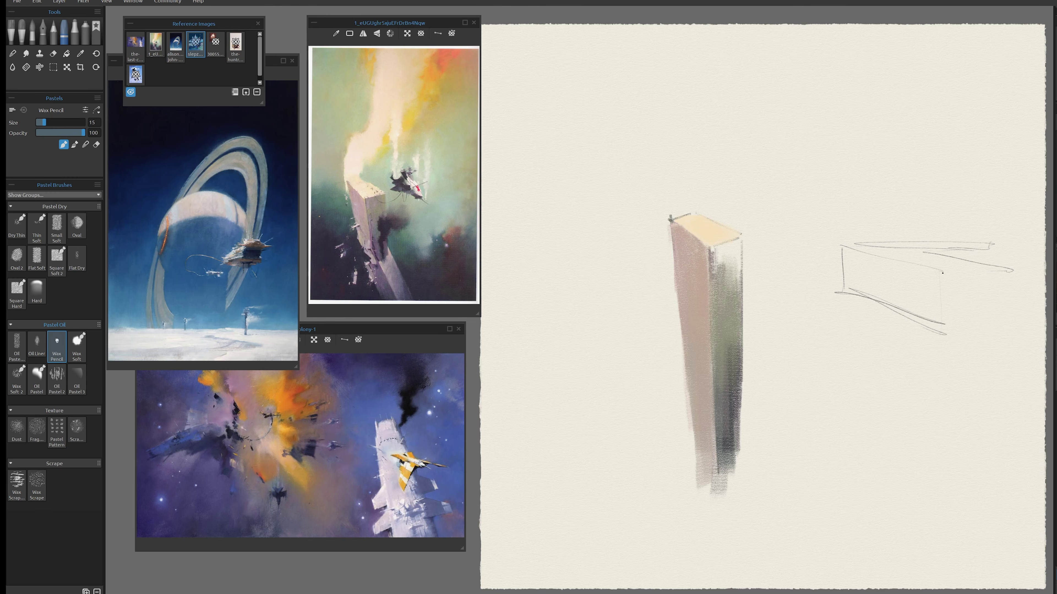
pyautogui.moveTo(945, 272)
pyautogui.mouseDown()
pyautogui.moveTo(1019, 267)
pyautogui.moveTo(1000, 319)
pyautogui.moveTo(945, 332)
pyautogui.mouseUp()
pyautogui.moveTo(945, 332); pyautogui.dragTo(988, 325)
# Add scribbled marks and light-direction arrows pointing at the near end and lower edge of the sketched box.
pyautogui.moveTo(808, 290); pyautogui.dragTo(823, 288)
pyautogui.moveTo(857, 269); pyautogui.dragTo(872, 273)
pyautogui.moveTo(830, 306)
pyautogui.mouseDown()
pyautogui.moveTo(850, 285)
pyautogui.moveTo(908, 304)
pyautogui.mouseUp()
pyautogui.moveTo(793, 294); pyautogui.dragTo(843, 253)
# With the Flat Soft brush, paint a brown patch on the box's side and a dark green patch beside its lower corner.
pyautogui.moveTo(36, 257); pyautogui.dragTo(199, 257)
pyautogui.moveTo(902, 272)
pyautogui.mouseDown()
pyautogui.moveTo(880, 283)
pyautogui.moveTo(893, 268)
pyautogui.moveTo(898, 292)
pyautogui.moveTo(909, 286)
pyautogui.moveTo(879, 286)
pyautogui.moveTo(896, 269)
pyautogui.moveTo(913, 287)
pyautogui.mouseUp()
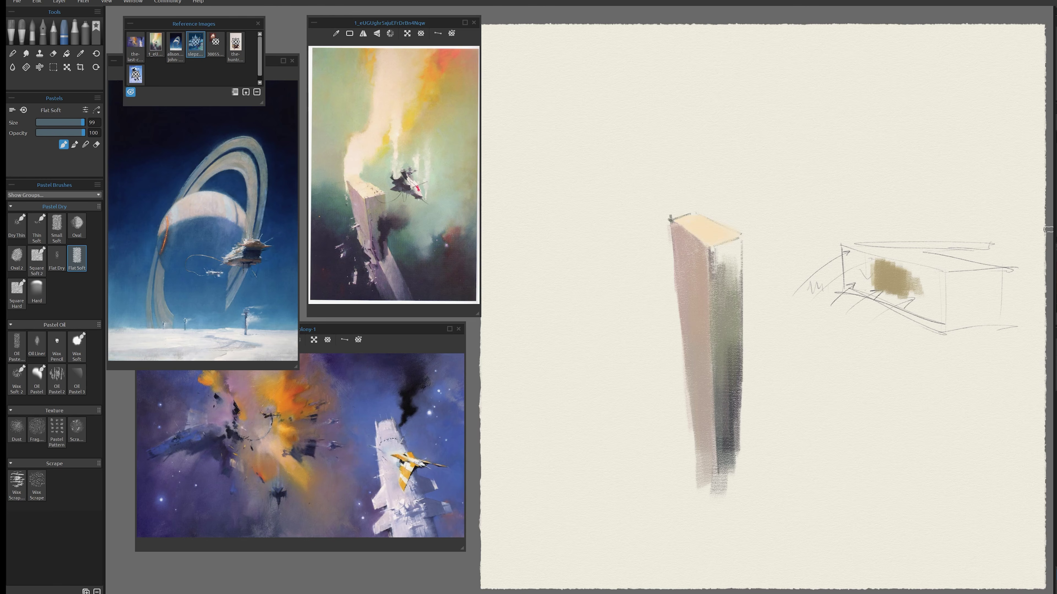
pyautogui.moveTo(830, 322)
pyautogui.mouseDown()
pyautogui.moveTo(807, 327)
pyautogui.moveTo(816, 311)
pyautogui.moveTo(845, 319)
pyautogui.mouseUp()
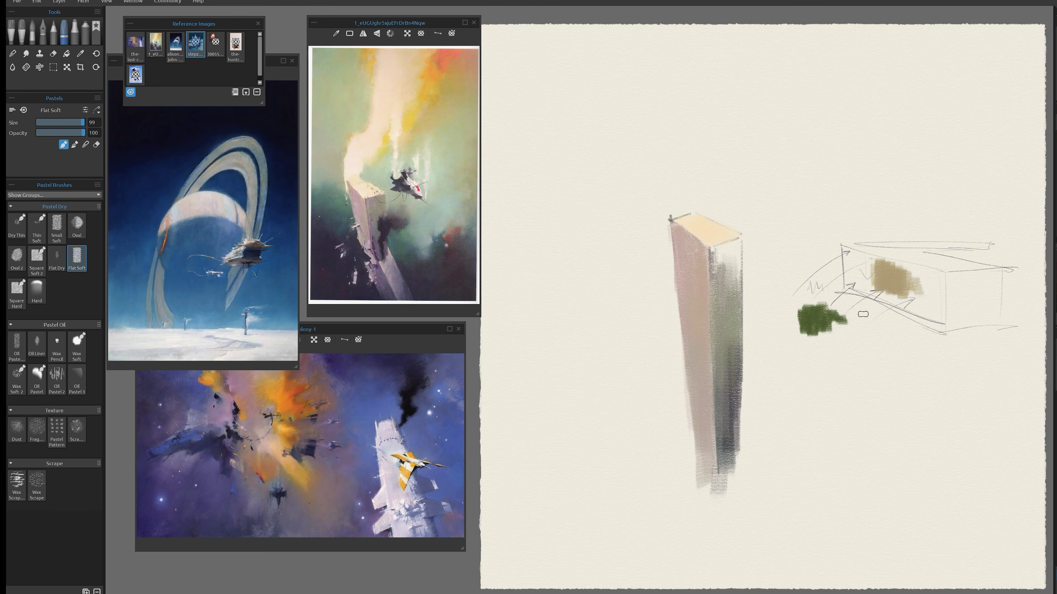
# Paint green along the box's lower edge and blend it with brown sampled from the patch on its side.
pyautogui.moveTo(846, 289); pyautogui.dragTo(931, 318)
pyautogui.keyDown('alt'); pyautogui.click(885, 278); pyautogui.keyUp('alt')
pyautogui.moveTo(850, 291); pyautogui.dragTo(922, 315)
pyautogui.keyDown('alt'); pyautogui.click(856, 302); pyautogui.keyUp('alt')
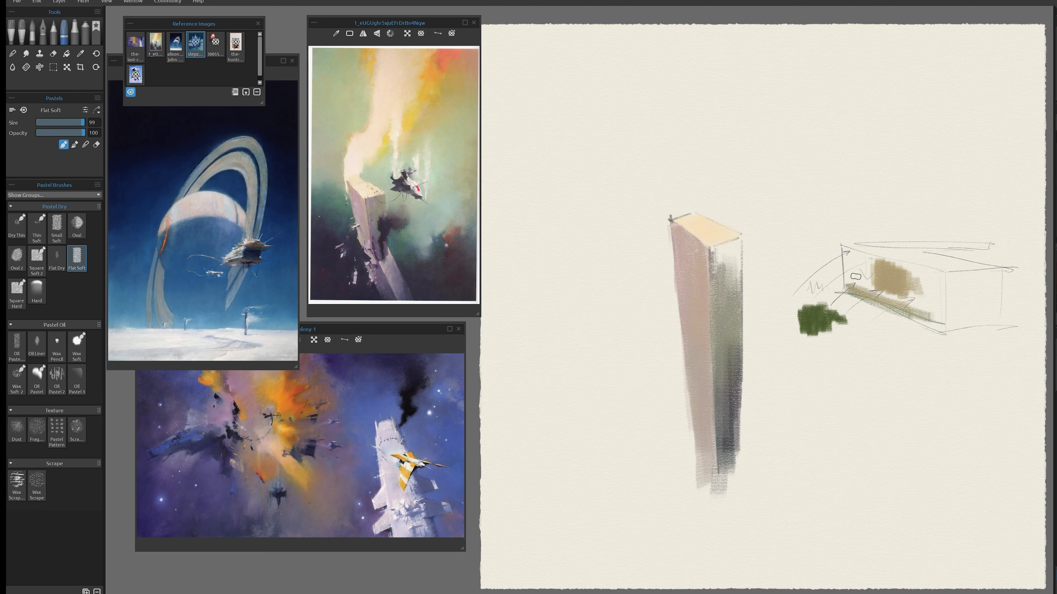
# With the Wax Pencil, draw arrowed lines along the box and circles around its ends to suggest a cylinder.
pyautogui.click(58, 347)
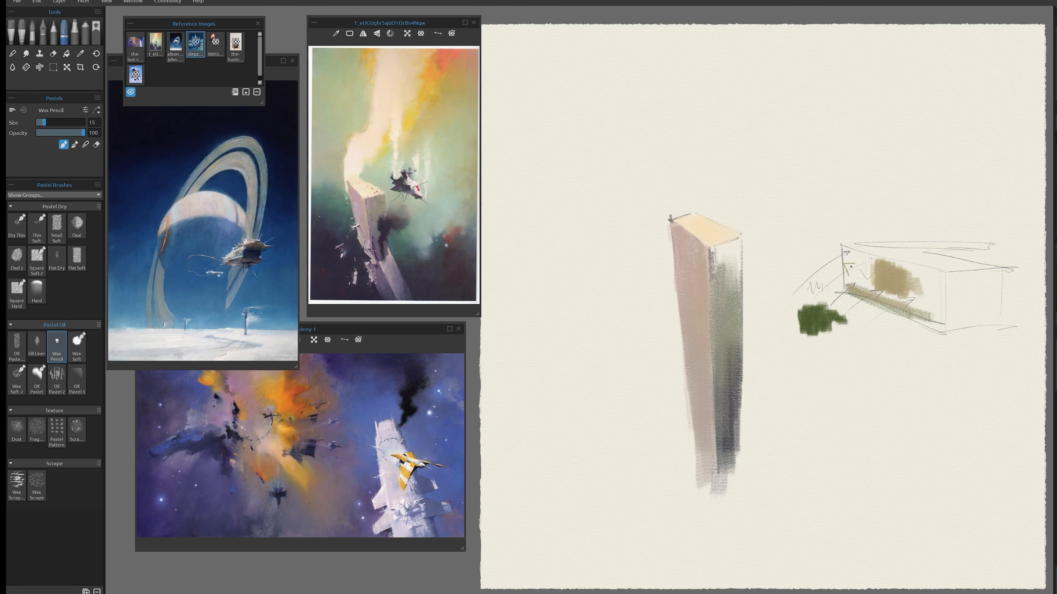
pyautogui.moveTo(850, 267)
pyautogui.mouseDown()
pyautogui.moveTo(960, 294)
pyautogui.moveTo(949, 299)
pyautogui.mouseUp()
pyautogui.moveTo(871, 230)
pyautogui.mouseDown()
pyautogui.moveTo(966, 288)
pyautogui.moveTo(848, 246)
pyautogui.moveTo(867, 247)
pyautogui.moveTo(855, 280)
pyautogui.moveTo(828, 248)
pyautogui.mouseUp()
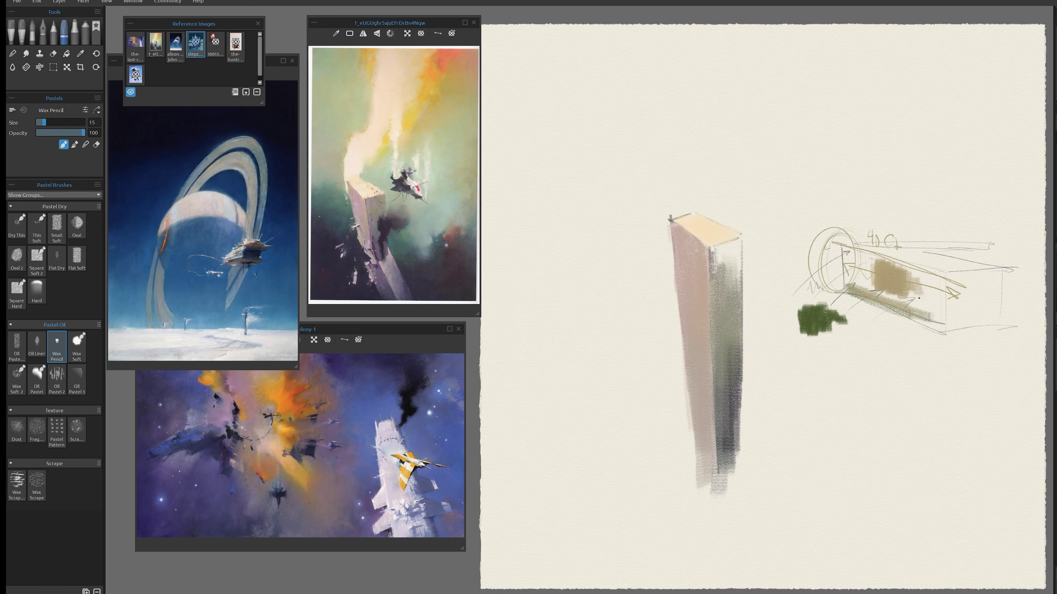
pyautogui.moveTo(968, 298)
pyautogui.mouseDown()
pyautogui.moveTo(956, 342)
pyautogui.moveTo(951, 284)
pyautogui.mouseUp()
pyautogui.moveTo(925, 321); pyautogui.dragTo(917, 344)
pyautogui.moveTo(918, 311); pyautogui.dragTo(934, 298)
# Draw three arrows pointing at the bottom, middle and top of the block's shaded side.
pyautogui.moveTo(788, 410); pyautogui.dragTo(746, 417)
pyautogui.moveTo(787, 342); pyautogui.dragTo(743, 346)
pyautogui.moveTo(794, 271)
pyautogui.mouseDown()
pyautogui.moveTo(741, 276)
pyautogui.moveTo(754, 269)
pyautogui.mouseUp()
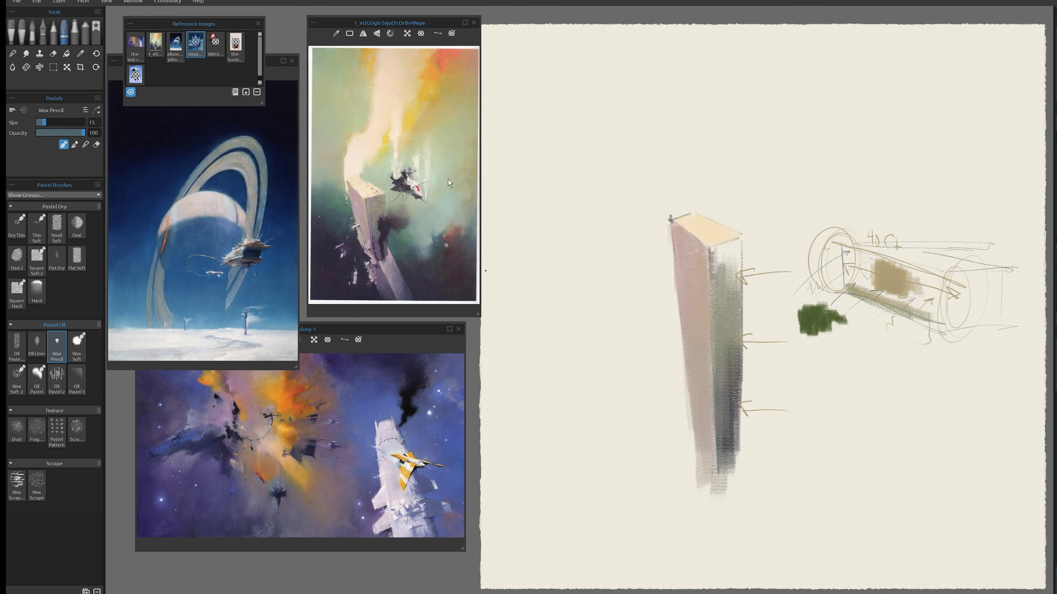
# Sketch a tall rectangular thumbnail frame on the empty paper and draw the reference's leaning tower inside it.
pyautogui.moveTo(531, 71)
pyautogui.mouseDown()
pyautogui.moveTo(537, 257)
pyautogui.moveTo(641, 82)
pyautogui.mouseUp()
pyautogui.moveTo(641, 86); pyautogui.dragTo(646, 270)
pyautogui.moveTo(525, 266); pyautogui.dragTo(642, 262)
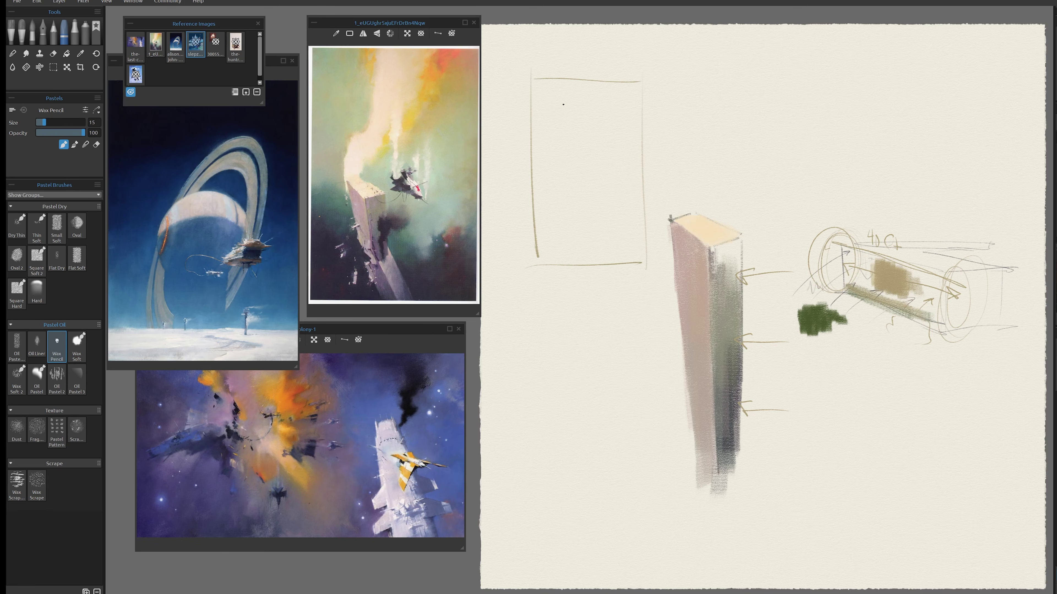
pyautogui.moveTo(554, 126)
pyautogui.mouseDown()
pyautogui.moveTo(556, 177)
pyautogui.moveTo(566, 125)
pyautogui.moveTo(582, 144)
pyautogui.moveTo(566, 162)
pyautogui.moveTo(579, 197)
pyautogui.moveTo(564, 204)
pyautogui.moveTo(586, 263)
pyautogui.mouseUp()
pyautogui.moveTo(584, 213); pyautogui.dragTo(615, 270)
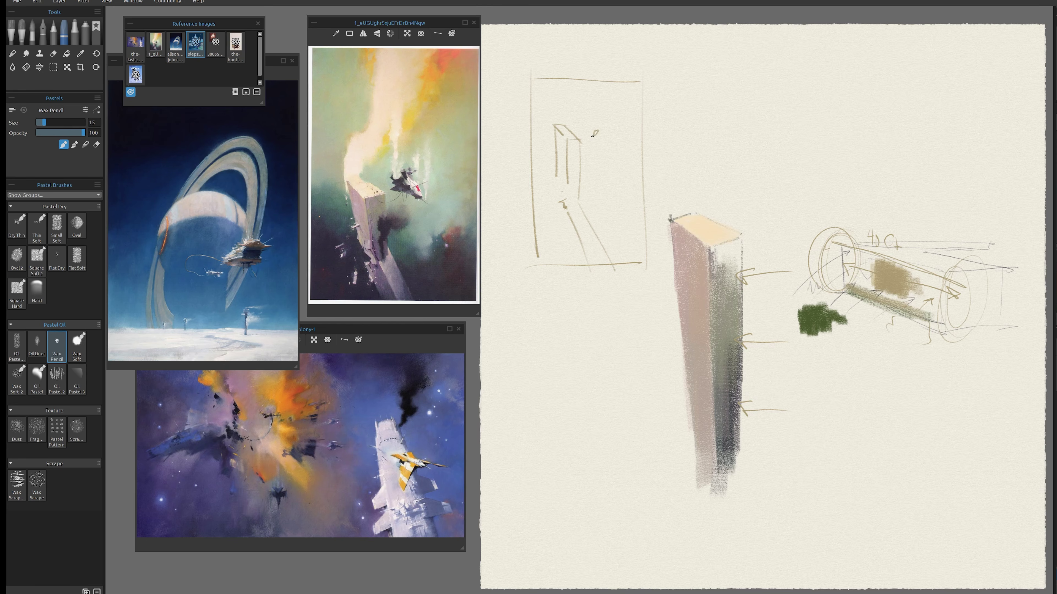
# Add the ship, smoke plume and debris to the tower thumbnail and circle the whole composition.
pyautogui.moveTo(596, 142)
pyautogui.mouseDown()
pyautogui.moveTo(618, 158)
pyautogui.moveTo(595, 129)
pyautogui.moveTo(594, 94)
pyautogui.mouseUp()
pyautogui.moveTo(542, 104); pyautogui.dragTo(544, 79)
pyautogui.moveTo(555, 151); pyautogui.dragTo(554, 171)
pyautogui.moveTo(591, 106)
pyautogui.mouseDown()
pyautogui.moveTo(520, 258)
pyautogui.moveTo(553, 108)
pyautogui.mouseUp()
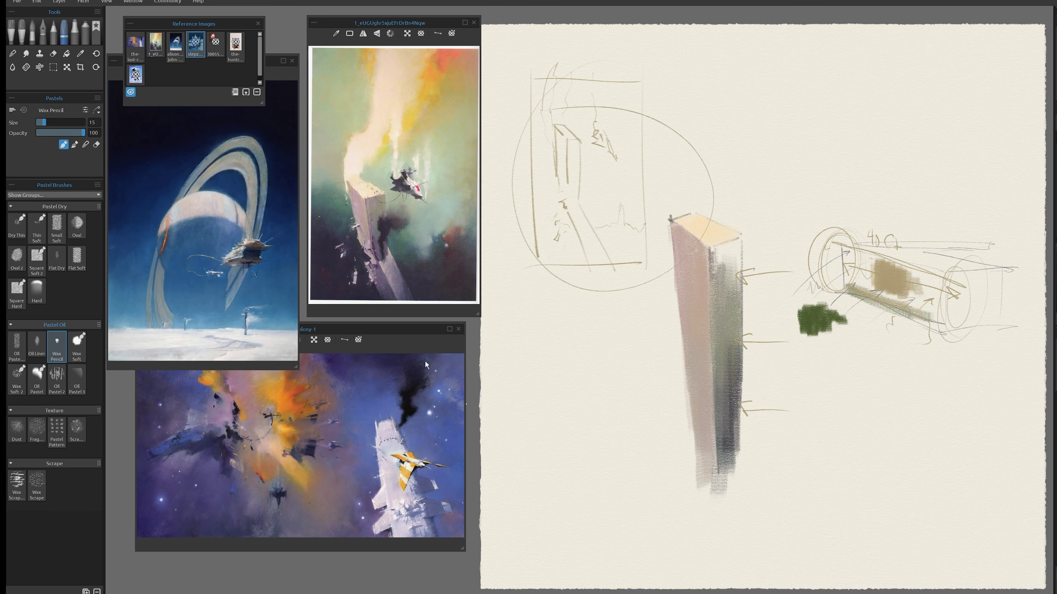
# Bring the the-last-colony-1 reference window in front of the planet image and draw marking lines on the block's light side.
pyautogui.moveTo(407, 332)
pyautogui.mouseDown()
pyautogui.moveTo(418, 337)
pyautogui.moveTo(411, 345)
pyautogui.mouseUp()
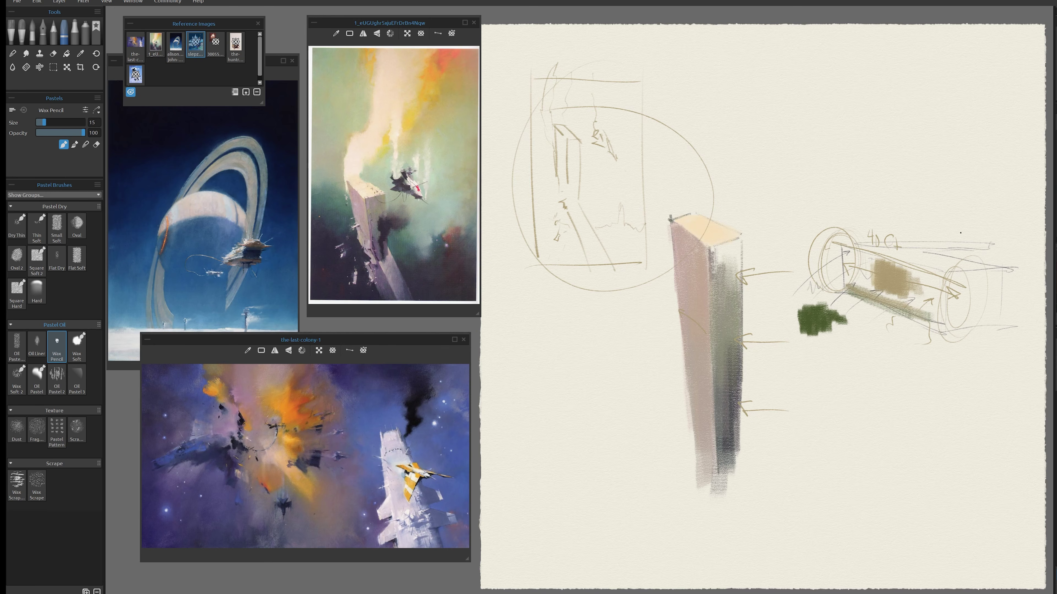
pyautogui.moveTo(681, 315)
pyautogui.mouseDown()
pyautogui.moveTo(708, 327)
pyautogui.moveTo(688, 249)
pyautogui.moveTo(704, 437)
pyautogui.mouseUp()
pyautogui.moveTo(604, 156)
pyautogui.mouseDown()
pyautogui.moveTo(516, 217)
pyautogui.moveTo(508, 146)
pyautogui.mouseUp()
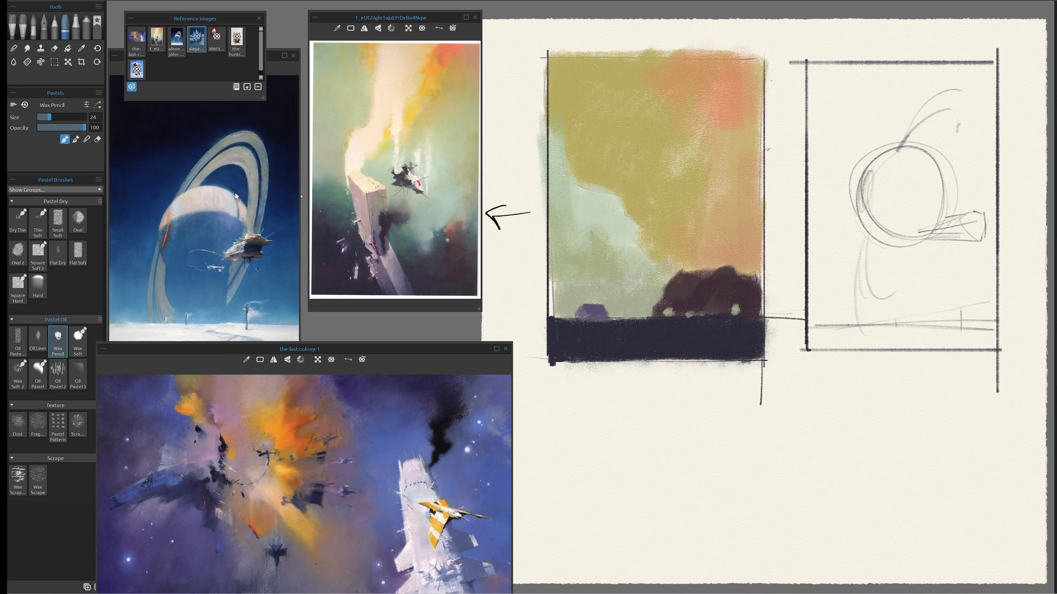
# Reinforce the planet circle and sketch its tilted elliptical rings in the second thumbnail frame.
pyautogui.moveTo(875, 157); pyautogui.dragTo(878, 256)
pyautogui.moveTo(931, 166); pyautogui.dragTo(870, 236)
pyautogui.moveTo(955, 217); pyautogui.dragTo(872, 225)
pyautogui.moveTo(911, 152)
pyautogui.mouseDown()
pyautogui.moveTo(871, 202)
pyautogui.moveTo(948, 101)
pyautogui.moveTo(918, 250)
pyautogui.mouseUp()
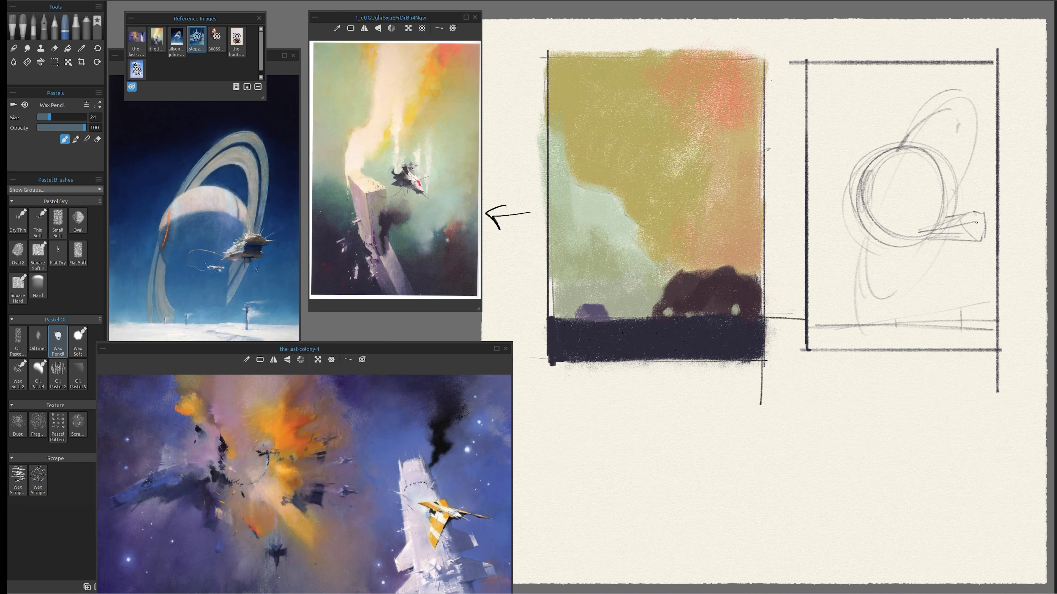
# Add strokes to the spaceship beside the sketched planet and redraw the small tower on the horizon.
pyautogui.moveTo(976, 217); pyautogui.dragTo(976, 233)
pyautogui.moveTo(958, 242); pyautogui.dragTo(944, 244)
pyautogui.moveTo(961, 308); pyautogui.dragTo(961, 331)
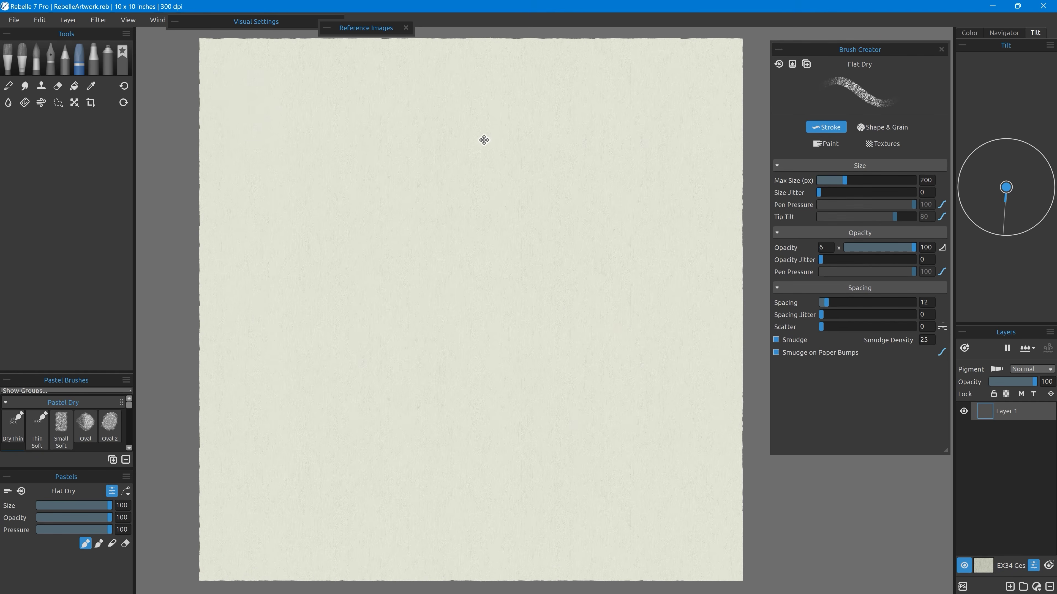
# Add the spaceship-over-coastline picture to the reference images.
pyautogui.click(366, 27)
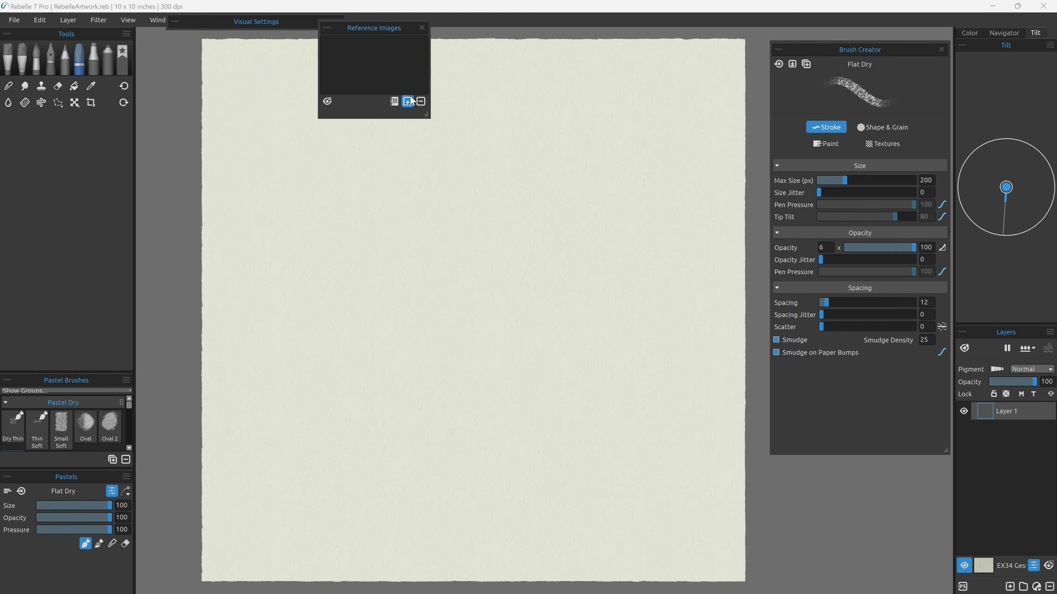
pyautogui.click(406, 102)
pyautogui.click(568, 116)
pyautogui.click(789, 577)
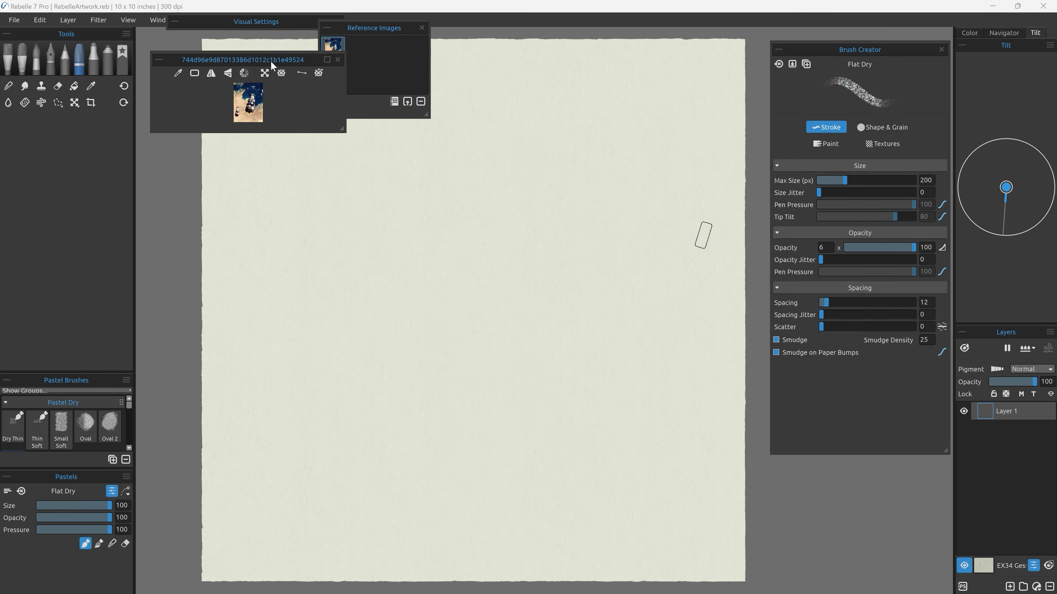
# Enlarge the spaceship reference, place the Brush Creator below it, shift the canvas aside and expand the pastel brush list.
pyautogui.moveTo(331, 121); pyautogui.dragTo(322, 294)
pyautogui.moveTo(860, 49)
pyautogui.mouseDown()
pyautogui.moveTo(411, 175)
pyautogui.moveTo(264, 287)
pyautogui.mouseUp()
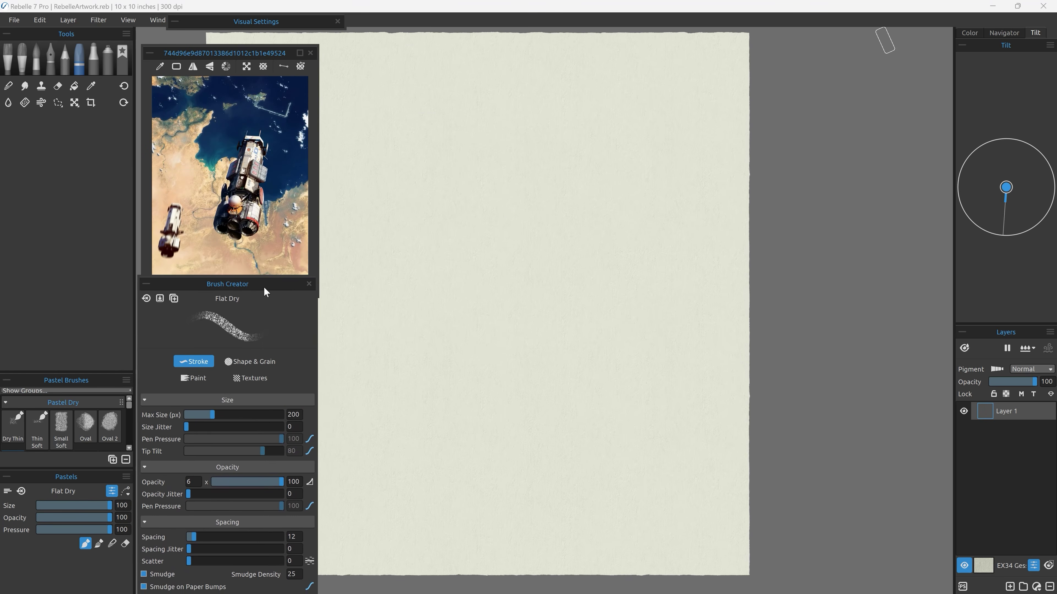
pyautogui.moveTo(462, 289); pyautogui.dragTo(621, 292)
pyautogui.moveTo(87, 372); pyautogui.dragTo(87, 130)
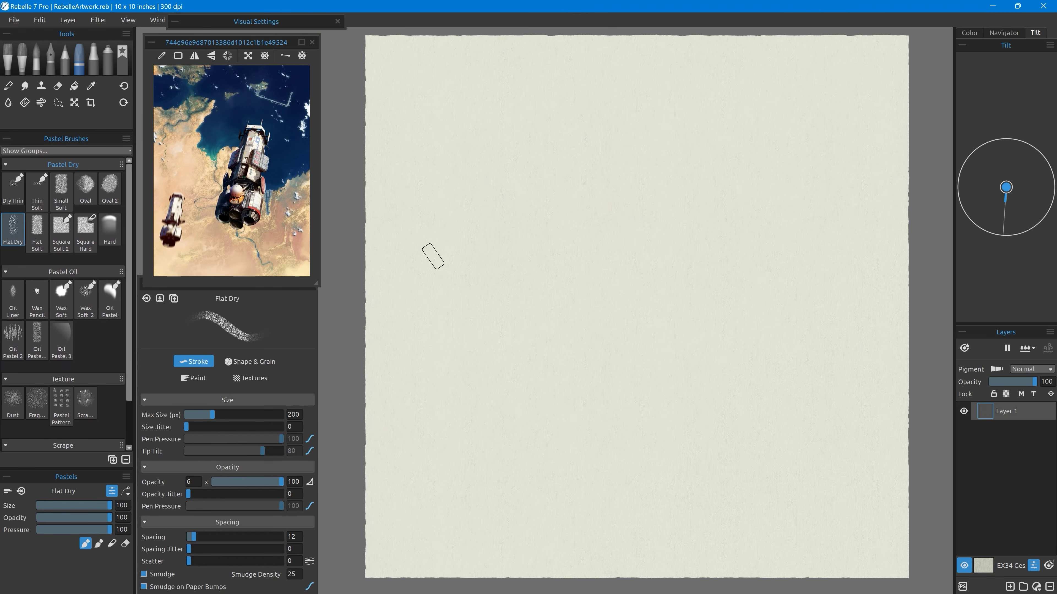
# Block in a near-black mass on the canvas with the Flat Dry pastel.
pyautogui.click(969, 33)
pyautogui.moveTo(541, 175); pyautogui.dragTo(587, 312)
pyautogui.moveTo(537, 235)
pyautogui.mouseDown()
pyautogui.moveTo(532, 312)
pyautogui.moveTo(620, 345)
pyautogui.moveTo(688, 357)
pyautogui.mouseUp()
# Try oil pastel brushes, including Oil Pastel 3, on the dark mass and undo the test strokes.
pyautogui.click(38, 338)
pyautogui.moveTo(579, 358)
pyautogui.mouseDown()
pyautogui.moveTo(595, 423)
pyautogui.moveTo(641, 412)
pyautogui.moveTo(666, 385)
pyautogui.mouseUp()
pyautogui.click(61, 339)
pyautogui.hotkey('ctrl', 'z')
pyautogui.moveTo(662, 354)
pyautogui.mouseDown()
pyautogui.moveTo(618, 342)
pyautogui.moveTo(462, 379)
pyautogui.mouseUp()
pyautogui.hotkey('ctrl', 'z')
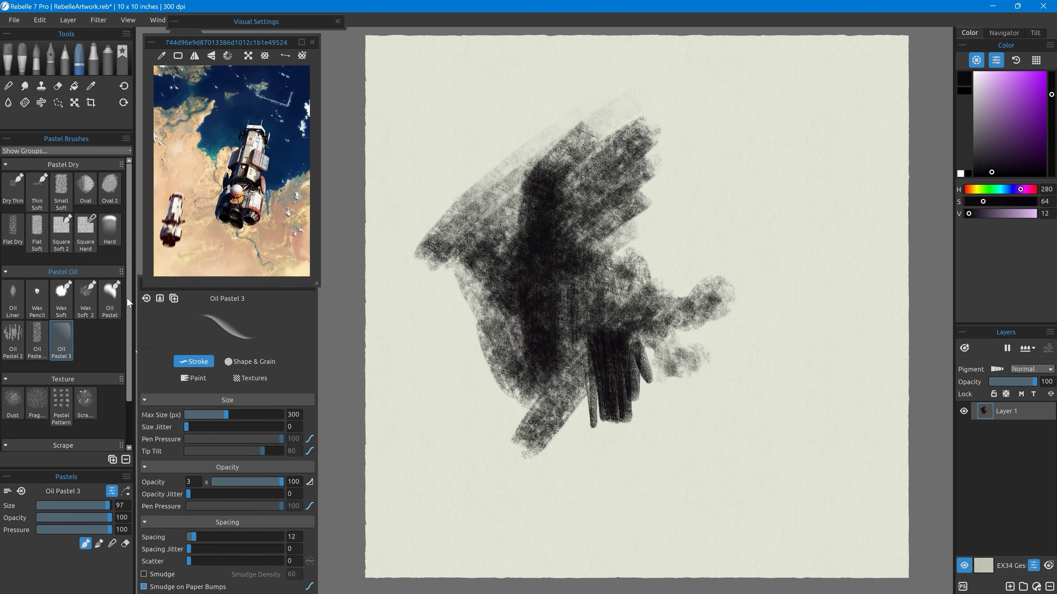
pyautogui.hotkey('ctrl', 'z')
# Broaden the dark mass with Small Soft, Oval and Flat Soft pastel strokes.
pyautogui.click(61, 192)
pyautogui.moveTo(603, 332)
pyautogui.mouseDown()
pyautogui.moveTo(672, 337)
pyautogui.moveTo(556, 197)
pyautogui.moveTo(781, 265)
pyautogui.moveTo(690, 433)
pyautogui.mouseUp()
pyautogui.click(85, 187)
pyautogui.moveTo(424, 308); pyautogui.dragTo(493, 461)
pyautogui.click(37, 229)
pyautogui.moveTo(560, 427)
pyautogui.mouseDown()
pyautogui.moveTo(571, 482)
pyautogui.moveTo(649, 479)
pyautogui.mouseUp()
# Raise the Flat Soft brush's maximum size to 700 px and spread broad grainy strokes around the dark mass.
pyautogui.press(']')
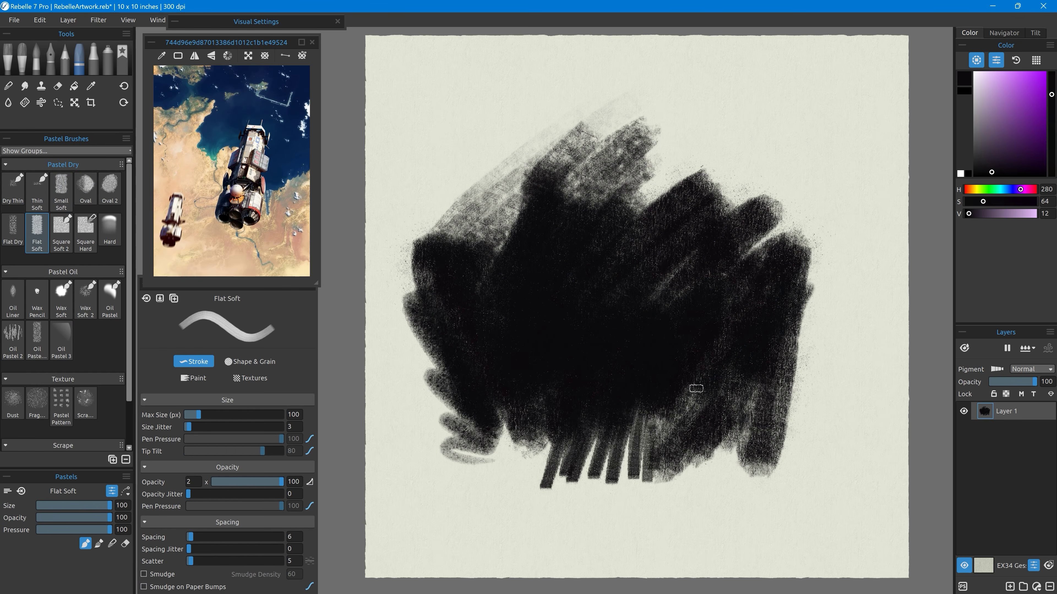
pyautogui.moveTo(728, 221); pyautogui.dragTo(743, 167)
pyautogui.moveTo(757, 262); pyautogui.dragTo(792, 406)
pyautogui.moveTo(198, 415); pyautogui.dragTo(316, 424)
pyautogui.moveTo(466, 224); pyautogui.dragTo(553, 474)
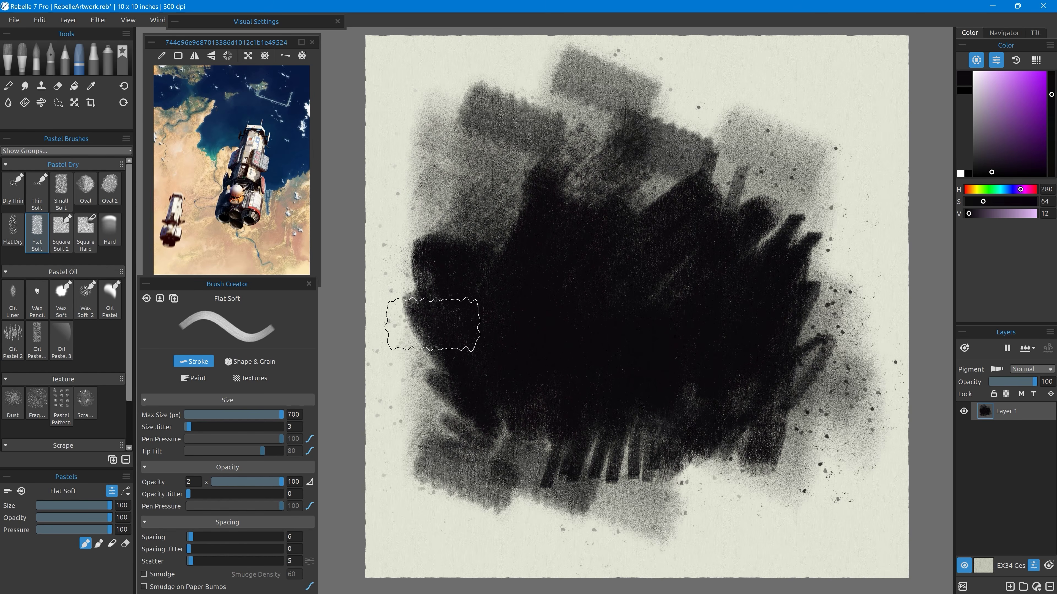
# Paint a pale lavender, tapered ship body over the dark mass with the Square Soft 2 pastel.
pyautogui.click(61, 232)
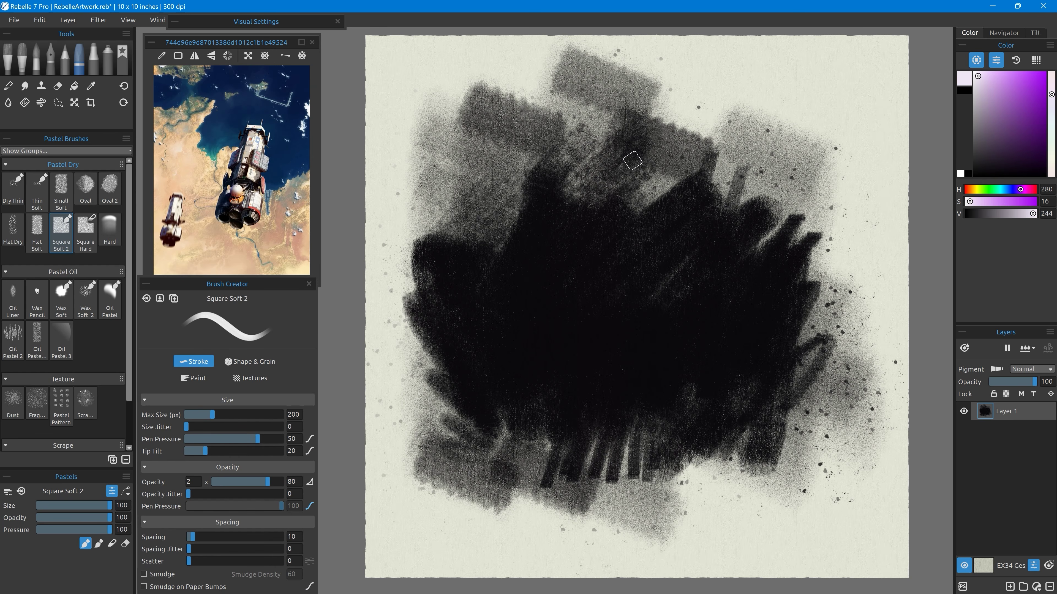
pyautogui.moveTo(632, 160)
pyautogui.mouseDown()
pyautogui.moveTo(596, 257)
pyautogui.moveTo(652, 265)
pyautogui.mouseUp()
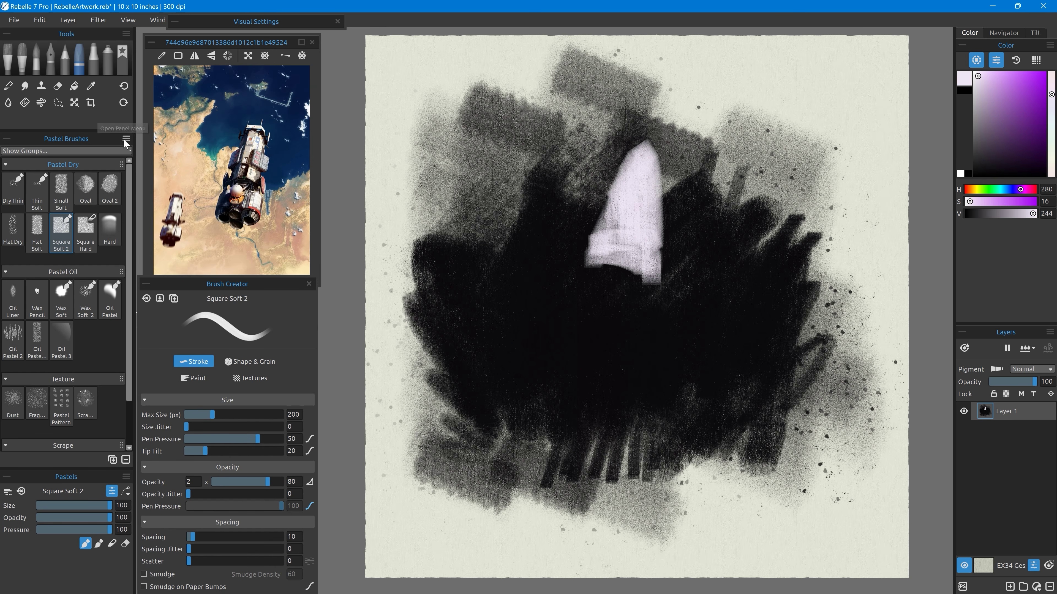
# Increase the maximum size of Square Soft 2 to about 310 px and give it a cloudy grain.
pyautogui.moveTo(253, 302); pyautogui.dragTo(257, 221)
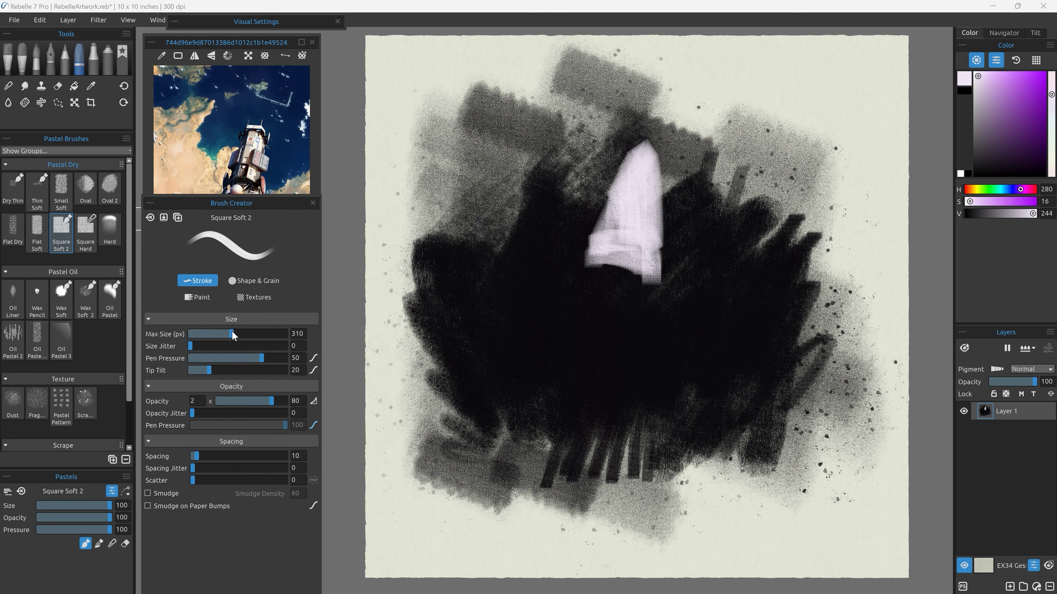
pyautogui.click(254, 280)
pyautogui.click(252, 360)
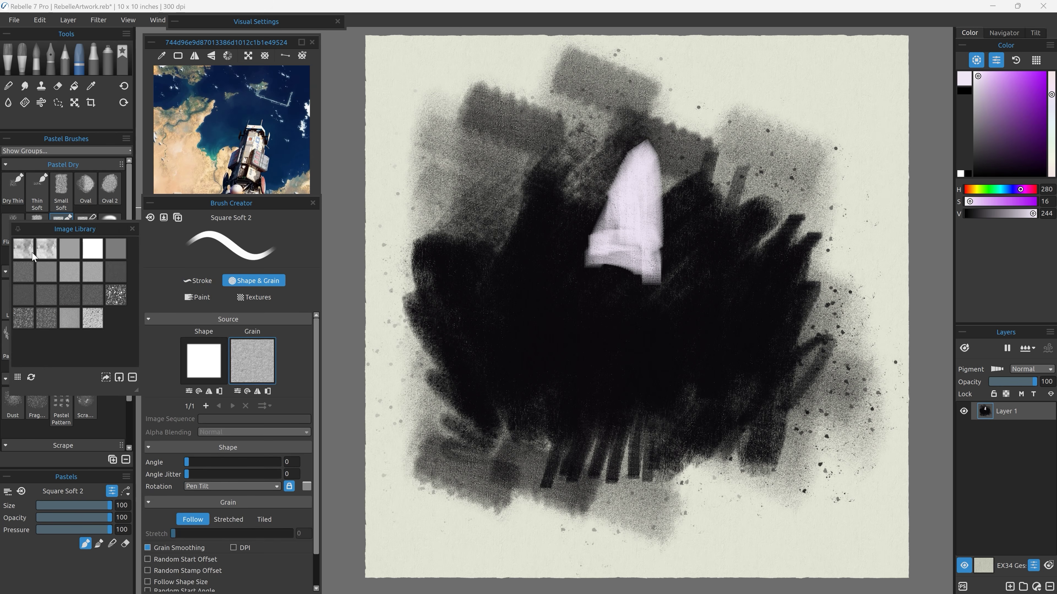
# Try a jagged upright shape and a soft grainy rectangle as the brush shape, undoing each test stroke.
pyautogui.click(203, 360)
pyautogui.scroll(-1, 126, 258)
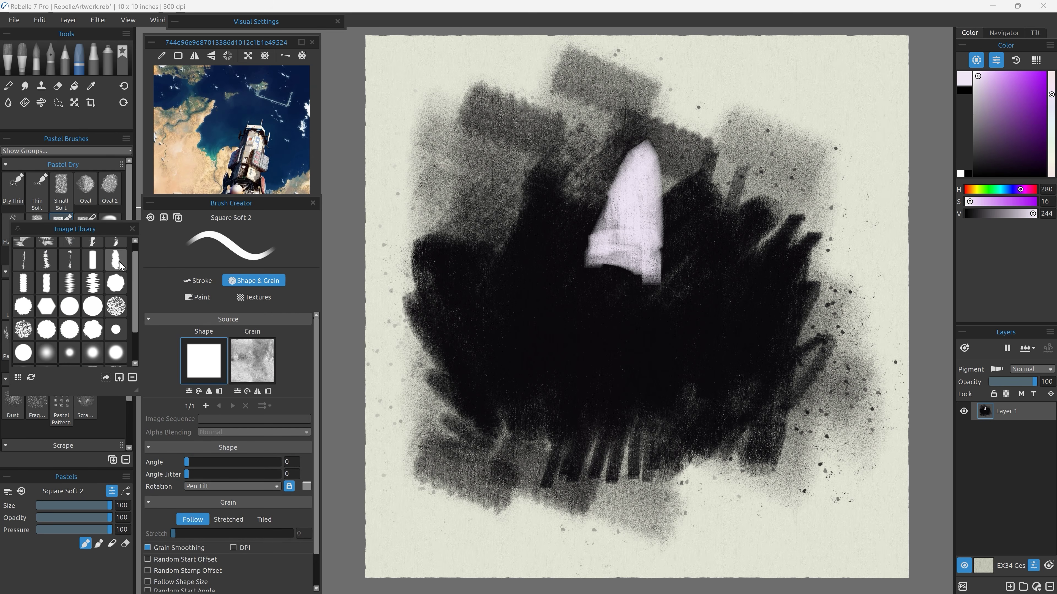
pyautogui.click(115, 260)
pyautogui.moveTo(403, 212)
pyautogui.mouseDown()
pyautogui.moveTo(447, 240)
pyautogui.moveTo(495, 304)
pyautogui.mouseUp()
pyautogui.hotkey('ctrl', 'z')
pyautogui.moveTo(133, 289); pyautogui.dragTo(133, 318)
pyautogui.moveTo(481, 306); pyautogui.dragTo(505, 399)
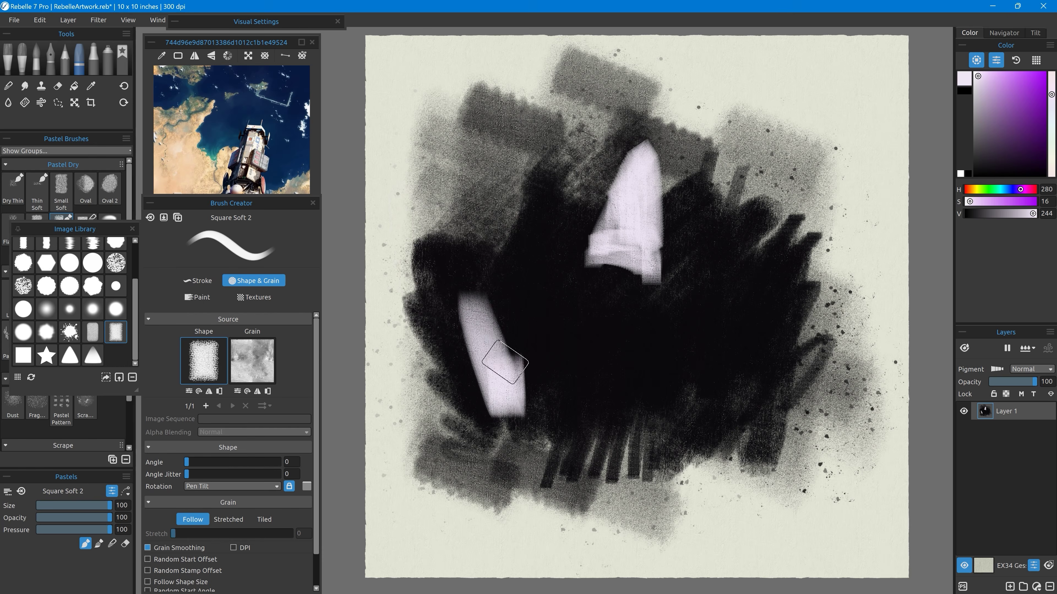
pyautogui.hotkey('ctrl', 'z')
# Try a tall rounded rectangle and ragged bristle marks as the brush shape, undoing each test stroke.
pyautogui.moveTo(134, 308); pyautogui.dragTo(127, 250)
pyautogui.click(92, 272)
pyautogui.moveTo(495, 299); pyautogui.dragTo(512, 362)
pyautogui.hotkey('ctrl', 'z')
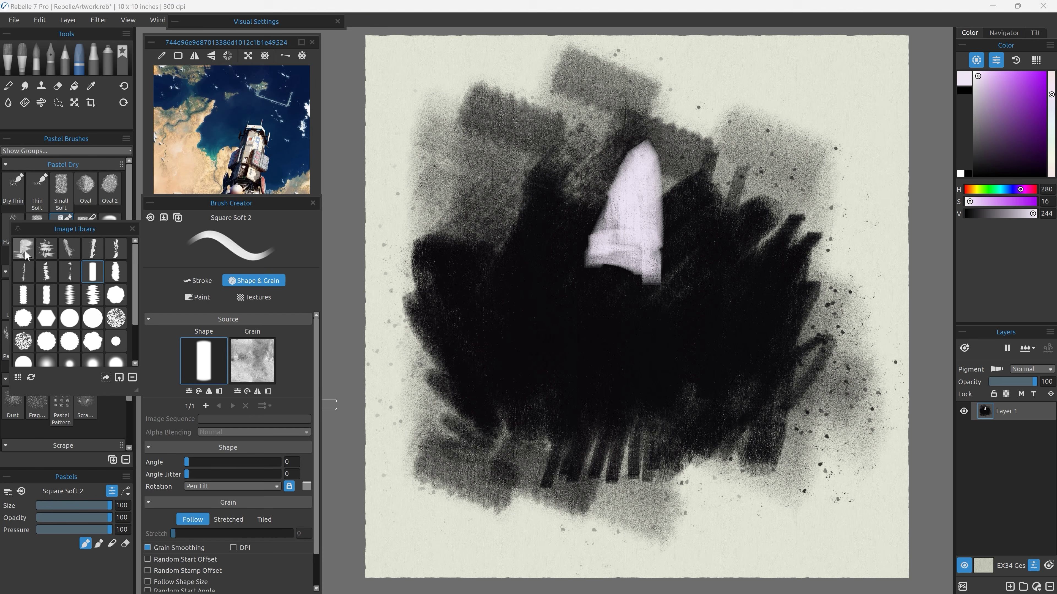
pyautogui.click(24, 248)
pyautogui.click(76, 267)
pyautogui.moveTo(463, 289)
pyautogui.mouseDown()
pyautogui.moveTo(468, 364)
pyautogui.moveTo(485, 362)
pyautogui.mouseUp()
pyautogui.hotkey('ctrl', 'z')
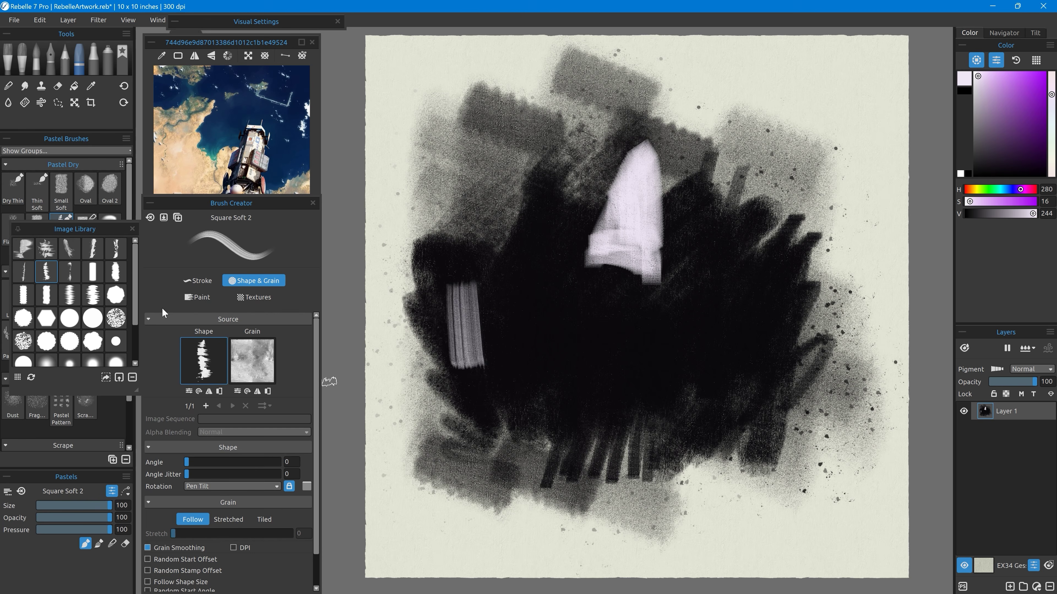
pyautogui.hotkey('ctrl', 'z')
# Import a smooth brush-mark image from the brush-heads/inverted-optimized-test folder as the shape of Square Soft 2.
pyautogui.click(119, 377)
pyautogui.click(120, 29)
pyautogui.click(77, 28)
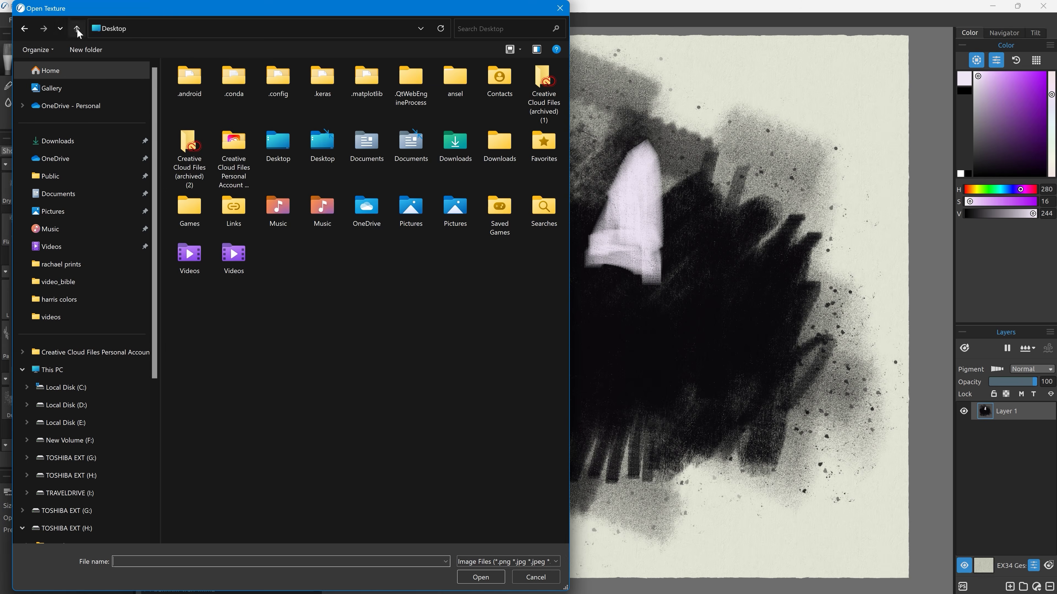
pyautogui.doubleClick(243, 449)
pyautogui.doubleClick(374, 134)
pyautogui.doubleClick(198, 88)
pyautogui.doubleClick(195, 97)
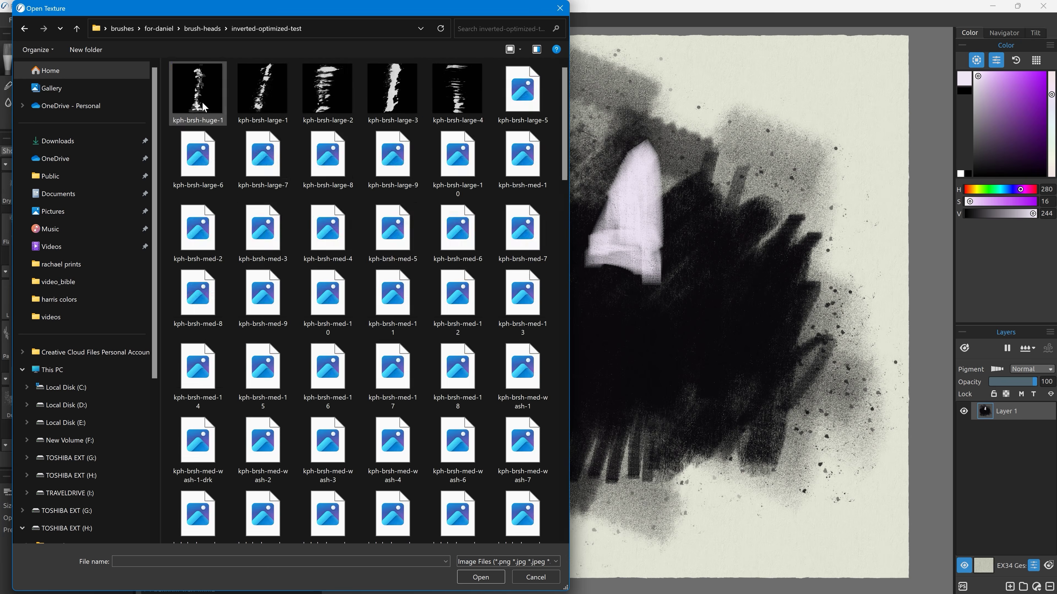
pyautogui.click(525, 230)
pyautogui.doubleClick(198, 303)
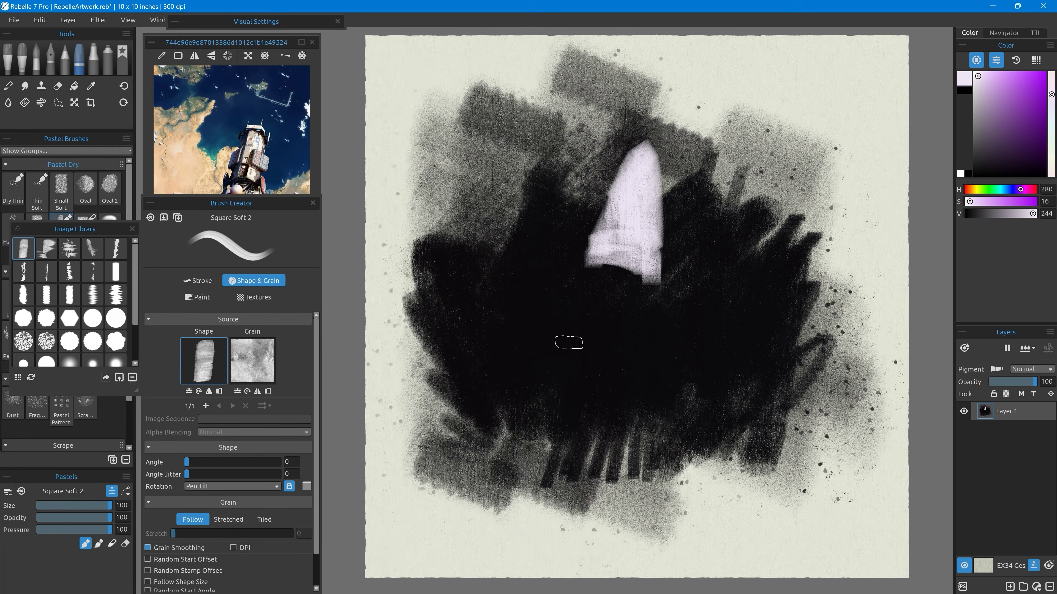
# Test the imported brush shape with several strokes below the ship body and undo them.
pyautogui.moveTo(559, 333); pyautogui.dragTo(567, 400)
pyautogui.moveTo(565, 312); pyautogui.dragTo(511, 383)
pyautogui.moveTo(526, 303); pyautogui.dragTo(546, 367)
pyautogui.moveTo(494, 314); pyautogui.dragTo(587, 387)
pyautogui.hotkey('ctrl', 'z')
pyautogui.hotkey('ctrl', 'z')
# Sample a muted blue from the reference ship and paint it along the body's left side.
pyautogui.keyDown('alt'); pyautogui.click(248, 145); pyautogui.keyUp('alt')
pyautogui.moveTo(631, 160); pyautogui.dragTo(582, 304)
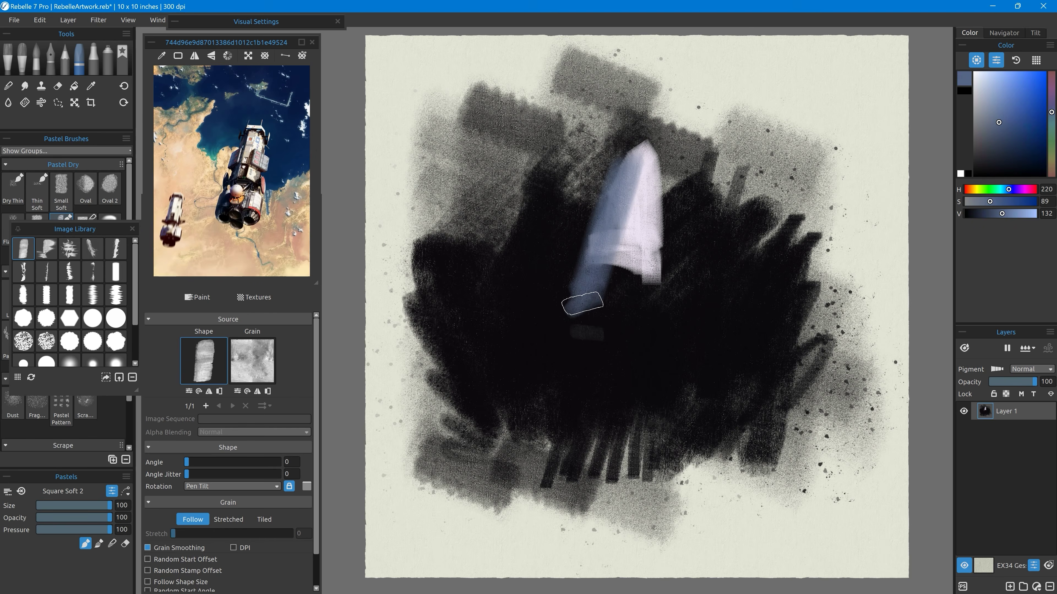
# Try plain white and cloudy grains with blue strokes beneath the ship and undo the tests.
pyautogui.click(252, 360)
pyautogui.click(92, 249)
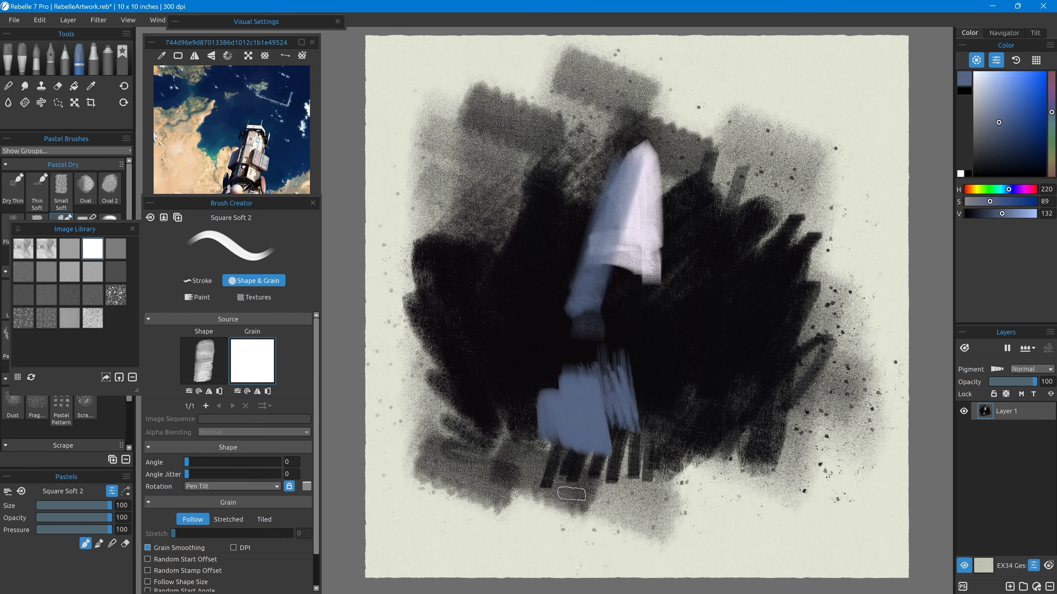
pyautogui.click(46, 250)
pyautogui.moveTo(599, 354)
pyautogui.mouseDown()
pyautogui.moveTo(555, 379)
pyautogui.moveTo(532, 449)
pyautogui.moveTo(581, 448)
pyautogui.mouseUp()
pyautogui.hotkey('ctrl', 'z')
pyautogui.hotkey('ctrl', 'z')
# Give the brush the light speckled grain, test it below the ship and undo the test strokes.
pyautogui.click(69, 248)
pyautogui.click(93, 318)
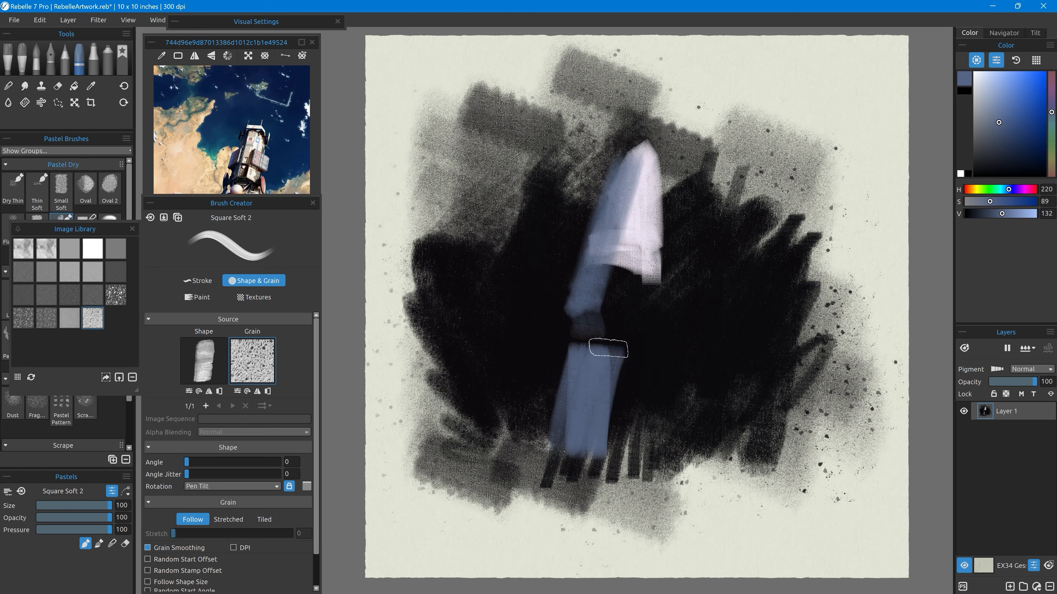
pyautogui.moveTo(629, 348)
pyautogui.mouseDown()
pyautogui.moveTo(626, 376)
pyautogui.moveTo(583, 412)
pyautogui.mouseUp()
pyautogui.hotkey('ctrl', 'z')
pyautogui.hotkey('ctrl', 'z')
# Repaint the body's left side in blue and its right side in warm white sampled from the reference ship.
pyautogui.moveTo(620, 170); pyautogui.dragTo(583, 310)
pyautogui.keyDown('alt'); pyautogui.click(253, 135); pyautogui.keyUp('alt')
pyautogui.moveTo(653, 164); pyautogui.dragTo(622, 306)
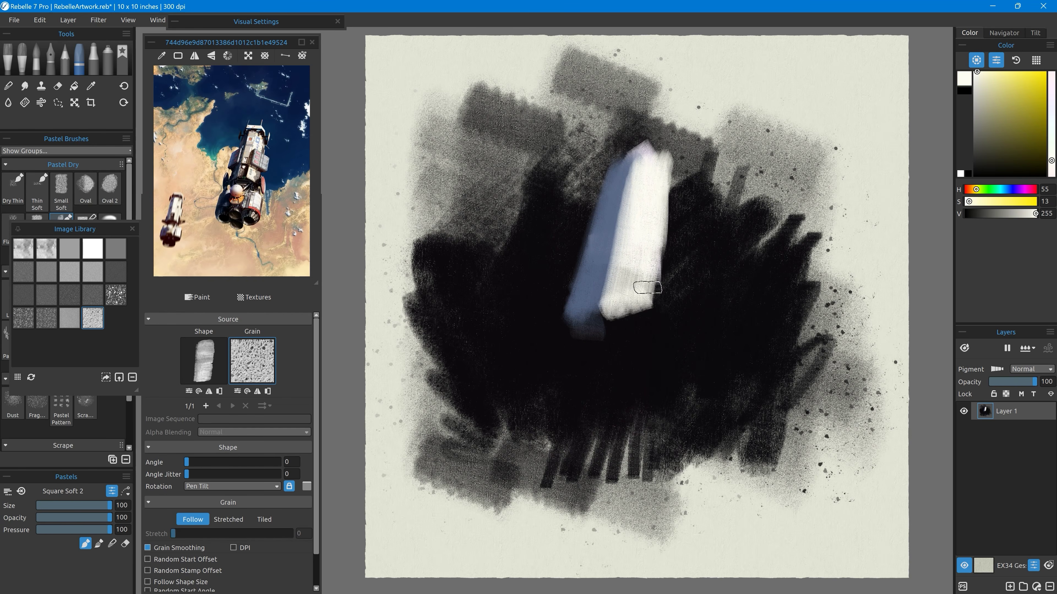
pyautogui.moveTo(649, 208); pyautogui.dragTo(651, 354)
pyautogui.moveTo(625, 319); pyautogui.dragTo(640, 348)
# Sample a beige from the reference and paint the middle plane of the ship body down to its base.
pyautogui.keyDown('alt'); pyautogui.click(250, 146); pyautogui.keyUp('alt')
pyautogui.moveTo(639, 167)
pyautogui.mouseDown()
pyautogui.moveTo(608, 334)
pyautogui.moveTo(581, 310)
pyautogui.moveTo(587, 361)
pyautogui.mouseUp()
pyautogui.keyDown('alt'); pyautogui.click(227, 205); pyautogui.keyUp('alt')
# Reduce the brush size to 56 and paint light grey flared fins on both sides of the ship's base.
pyautogui.keyDown('alt'); pyautogui.click(253, 135); pyautogui.keyUp('alt')
pyautogui.press('[')
pyautogui.press('[')
pyautogui.press('[')
pyautogui.press('[')
pyautogui.moveTo(662, 290); pyautogui.dragTo(706, 384)
pyautogui.moveTo(666, 344)
pyautogui.mouseDown()
pyautogui.moveTo(688, 406)
pyautogui.moveTo(715, 398)
pyautogui.mouseUp()
pyautogui.keyDown('alt'); pyautogui.click(675, 375); pyautogui.keyUp('alt')
pyautogui.moveTo(537, 339)
pyautogui.mouseDown()
pyautogui.moveTo(511, 379)
pyautogui.moveTo(539, 383)
pyautogui.mouseUp()
pyautogui.moveTo(532, 336); pyautogui.dragTo(495, 374)
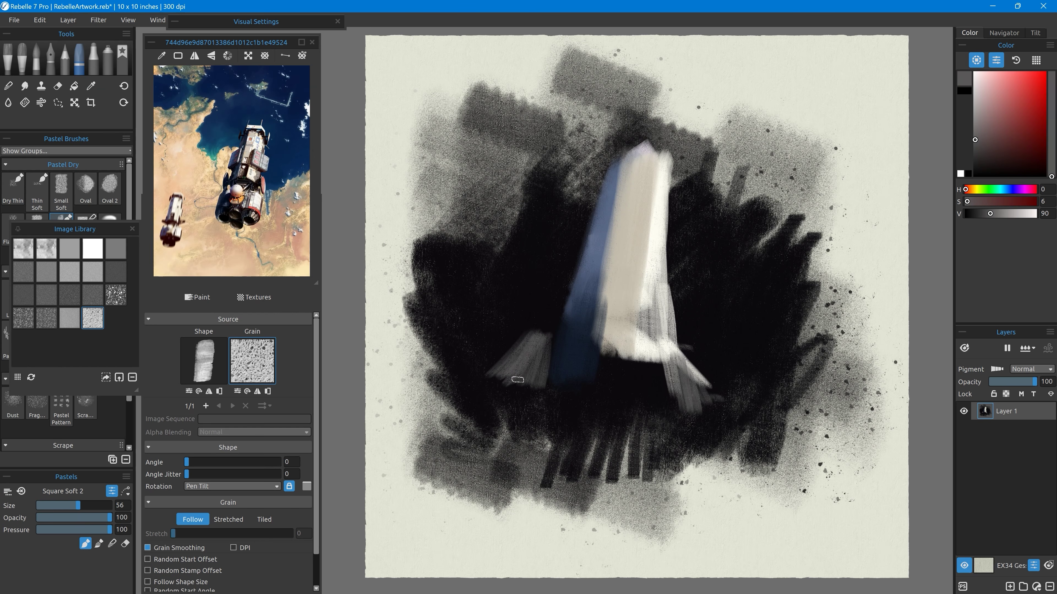
# Float the colour controls over the canvas beside the painting and switch their sliders to HSL.
pyautogui.moveTo(990, 47); pyautogui.dragTo(897, 109)
pyautogui.moveTo(877, 56); pyautogui.dragTo(861, 102)
pyautogui.moveTo(926, 485); pyautogui.dragTo(924, 310)
pyautogui.click(922, 103)
pyautogui.moveTo(945, 129)
pyautogui.click(989, 139)
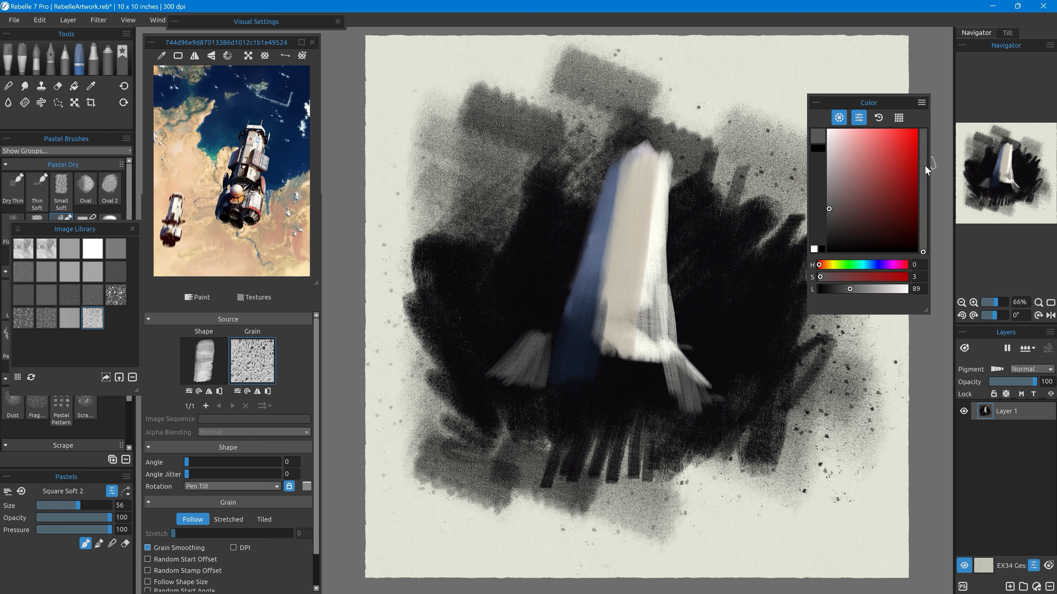
# Mix a saturated orange with hue 32 and paint a round porthole ring with a dark blue centre on the lower body.
pyautogui.moveTo(822, 266); pyautogui.dragTo(828, 267)
pyautogui.moveTo(820, 277)
pyautogui.mouseDown()
pyautogui.moveTo(909, 278)
pyautogui.moveTo(869, 289)
pyautogui.mouseUp()
pyautogui.moveTo(606, 302)
pyautogui.mouseDown()
pyautogui.moveTo(632, 308)
pyautogui.moveTo(612, 286)
pyautogui.moveTo(625, 307)
pyautogui.moveTo(619, 329)
pyautogui.mouseUp()
pyautogui.keyDown('alt'); pyautogui.click(579, 353); pyautogui.keyUp('alt')
pyautogui.keyDown('alt'); pyautogui.click(634, 284); pyautogui.keyUp('alt')
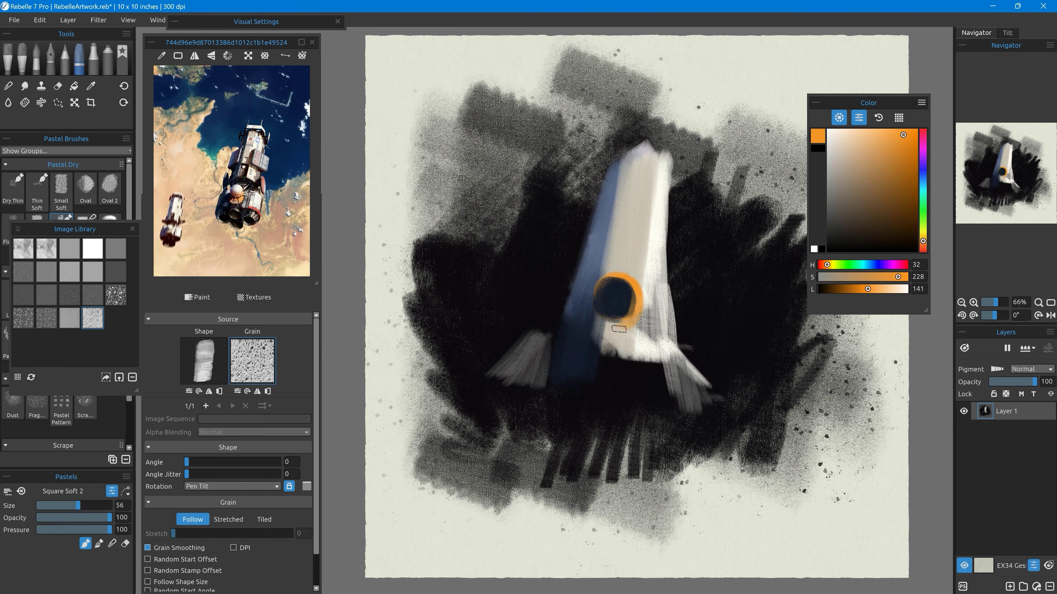
# Rework the ship's left side with sampled blues and reinforce the white edge near the nose.
pyautogui.keyDown('alt'); pyautogui.click(586, 272); pyautogui.keyUp('alt')
pyautogui.moveTo(591, 287)
pyautogui.mouseDown()
pyautogui.moveTo(587, 314)
pyautogui.moveTo(562, 338)
pyautogui.moveTo(580, 343)
pyautogui.moveTo(561, 361)
pyautogui.mouseUp()
pyautogui.keyDown('alt'); pyautogui.click(581, 337); pyautogui.keyUp('alt')
pyautogui.moveTo(596, 241); pyautogui.dragTo(568, 323)
pyautogui.keyDown('alt'); pyautogui.click(661, 201); pyautogui.keyUp('alt')
pyautogui.moveTo(661, 201); pyautogui.dragTo(658, 149)
# Sample the near-black background and trim the outer edges of the ship's side and both fins.
pyautogui.keyDown('alt'); pyautogui.click(678, 164); pyautogui.keyUp('alt')
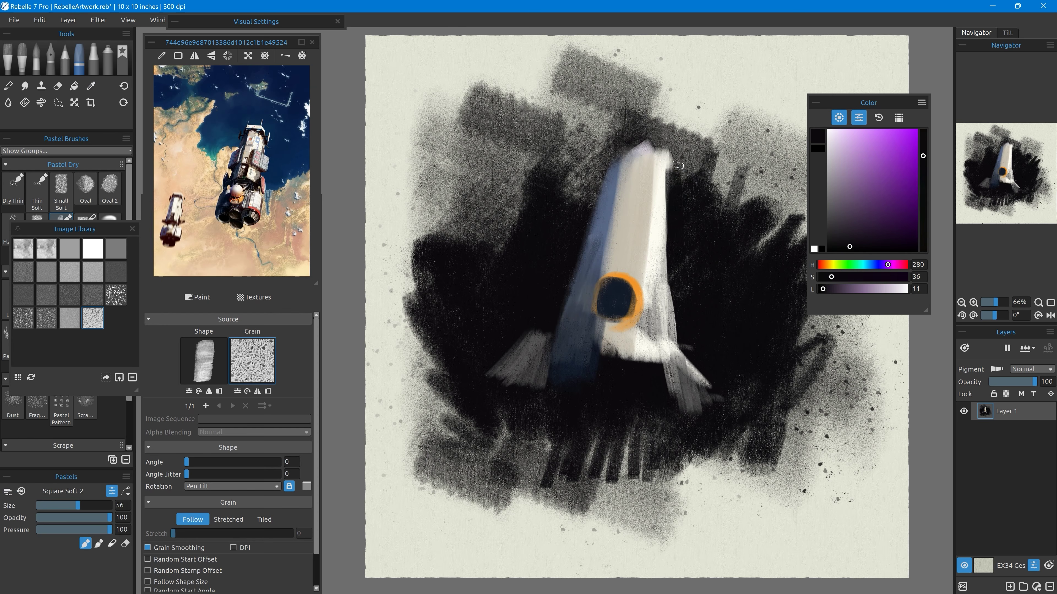
pyautogui.moveTo(578, 246)
pyautogui.mouseDown()
pyautogui.moveTo(548, 260)
pyautogui.moveTo(540, 331)
pyautogui.moveTo(492, 377)
pyautogui.mouseUp()
pyautogui.moveTo(692, 353); pyautogui.dragTo(719, 396)
# Paint an orange strip with darker brown shading from the porthole down past the ship's base.
pyautogui.keyDown('alt'); pyautogui.click(618, 329); pyautogui.keyUp('alt')
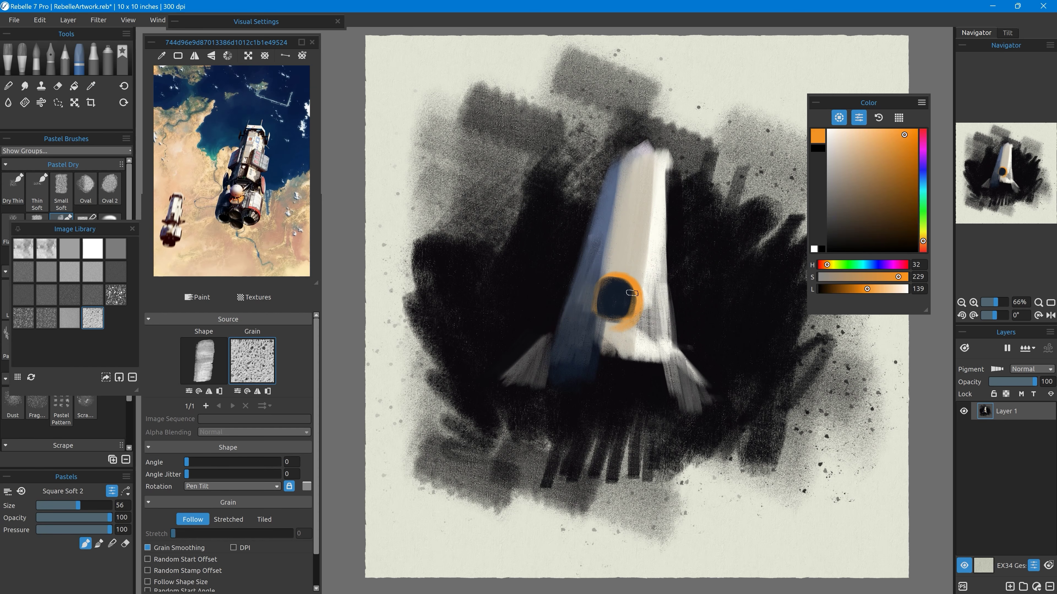
pyautogui.moveTo(606, 321); pyautogui.dragTo(602, 361)
pyautogui.moveTo(616, 326)
pyautogui.mouseDown()
pyautogui.moveTo(610, 375)
pyautogui.moveTo(596, 376)
pyautogui.mouseUp()
pyautogui.keyDown('alt'); pyautogui.click(610, 375); pyautogui.keyUp('alt')
pyautogui.moveTo(615, 324); pyautogui.dragTo(613, 371)
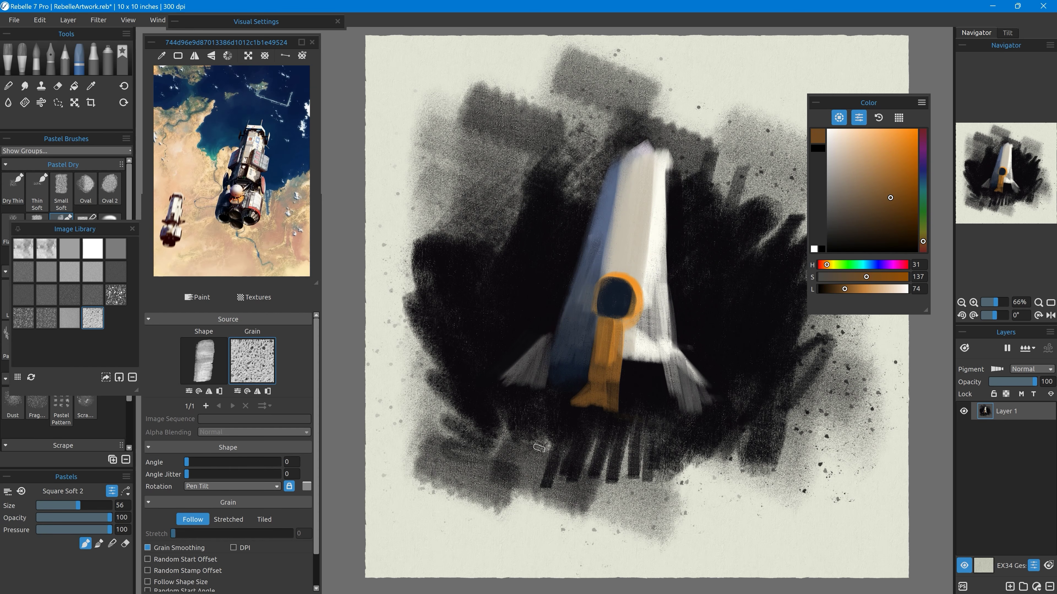
# Paint brown-orange engine ends below both fins.
pyautogui.moveTo(525, 441); pyautogui.dragTo(536, 473)
pyautogui.moveTo(553, 451); pyautogui.dragTo(551, 474)
pyautogui.moveTo(651, 450)
pyautogui.mouseDown()
pyautogui.moveTo(655, 485)
pyautogui.moveTo(698, 460)
pyautogui.mouseUp()
pyautogui.moveTo(564, 440); pyautogui.dragTo(497, 434)
# Sample dark blue from the ship's shadow side and paint the engine bodies above the brown-orange ends.
pyautogui.keyDown('alt'); pyautogui.click(572, 365); pyautogui.keyUp('alt')
pyautogui.moveTo(506, 377); pyautogui.dragTo(501, 429)
pyautogui.moveTo(541, 374); pyautogui.dragTo(553, 432)
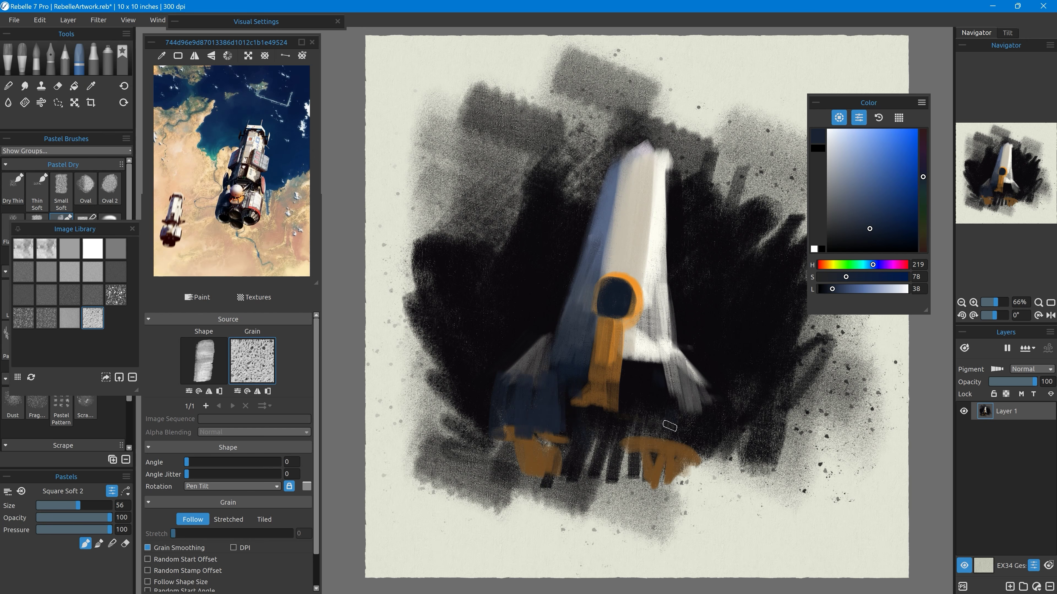
# Sample beige from the ship body and paint streaked panels on both sides of the orange strip.
pyautogui.keyDown('alt'); pyautogui.click(644, 260); pyautogui.keyUp('alt')
pyautogui.moveTo(628, 329); pyautogui.dragTo(622, 398)
pyautogui.moveTo(587, 317); pyautogui.dragTo(572, 400)
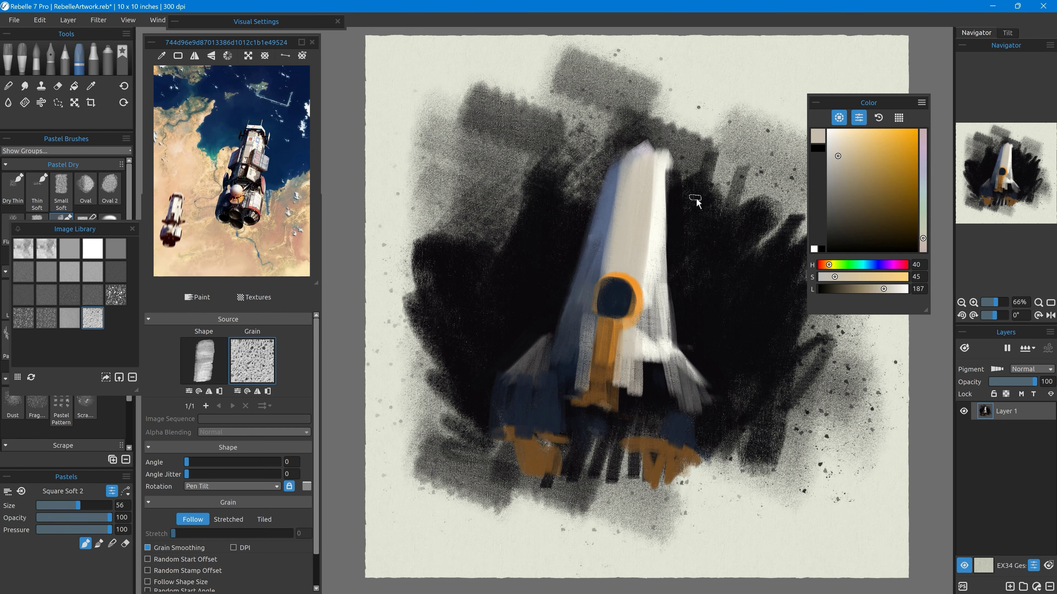
# Finish the nose with a dark band beneath its beige cap.
pyautogui.keyDown('alt'); pyautogui.click(615, 160); pyautogui.keyUp('alt')
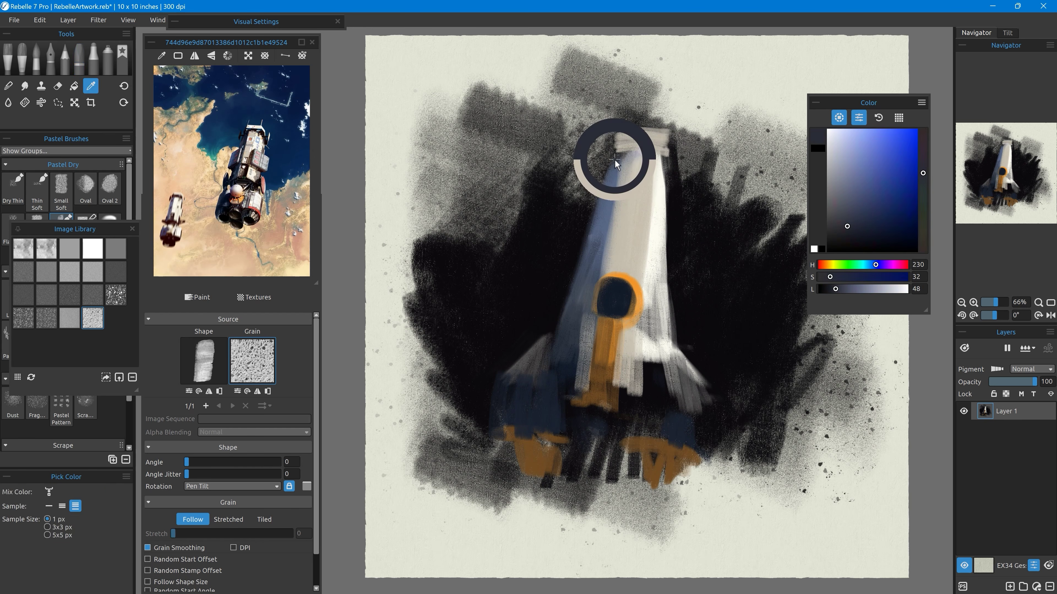
pyautogui.moveTo(615, 160); pyautogui.dragTo(664, 162)
pyautogui.keyDown('alt'); pyautogui.click(652, 161); pyautogui.keyUp('alt')
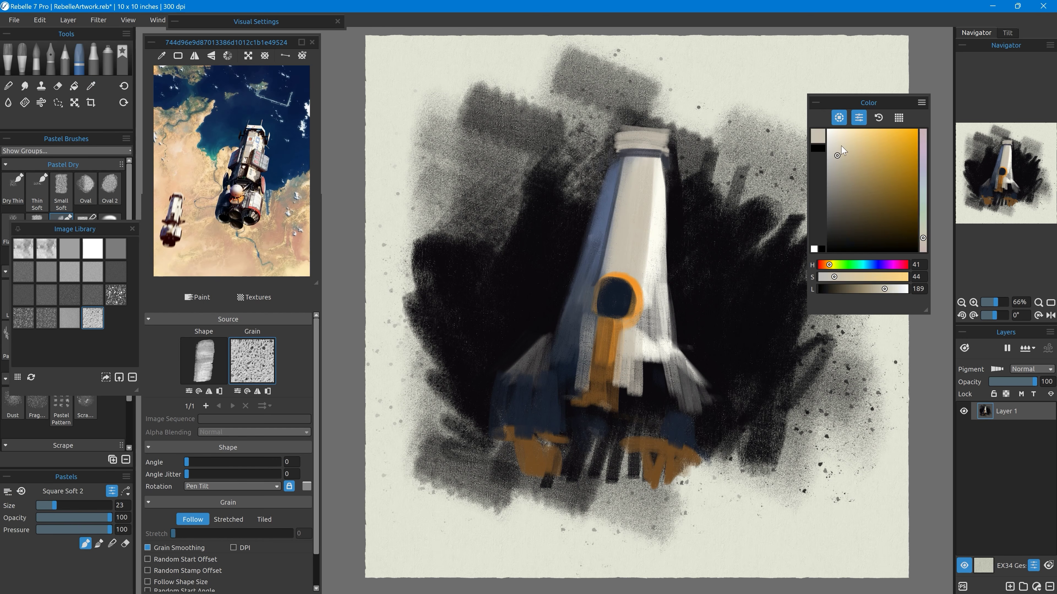
# Sample the brown-orange and restate the edge of the strip below the porthole with a finer brush.
pyautogui.keyDown('alt'); pyautogui.click(615, 341); pyautogui.keyUp('alt')
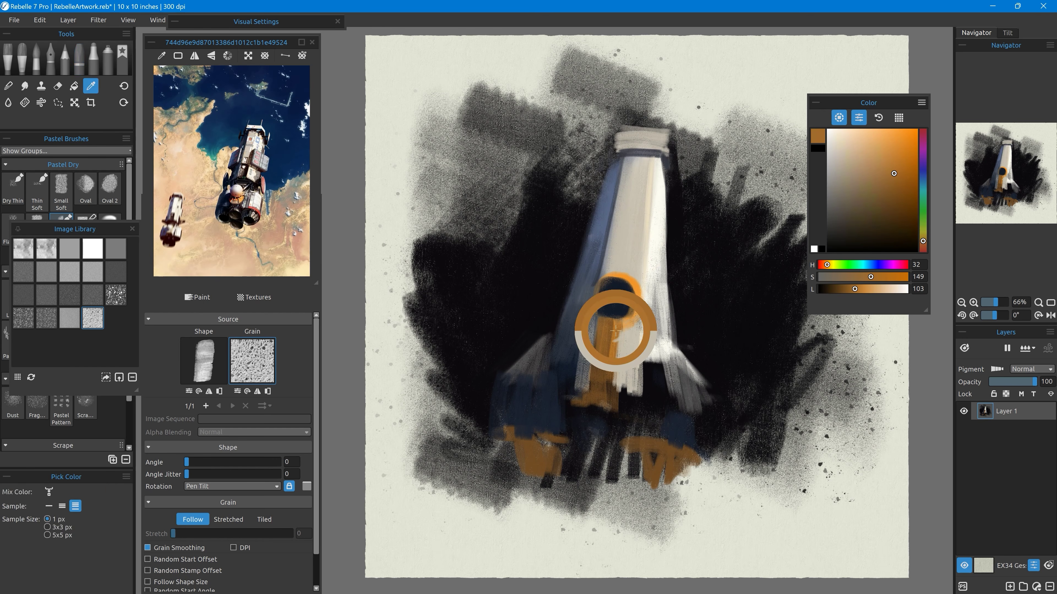
pyautogui.moveTo(619, 324); pyautogui.dragTo(620, 406)
# Sample white and near-black from the ship for fine details and draw thin dark struts beside the orange strip at brush size 13.
pyautogui.keyDown('alt'); pyautogui.click(652, 278); pyautogui.keyUp('alt')
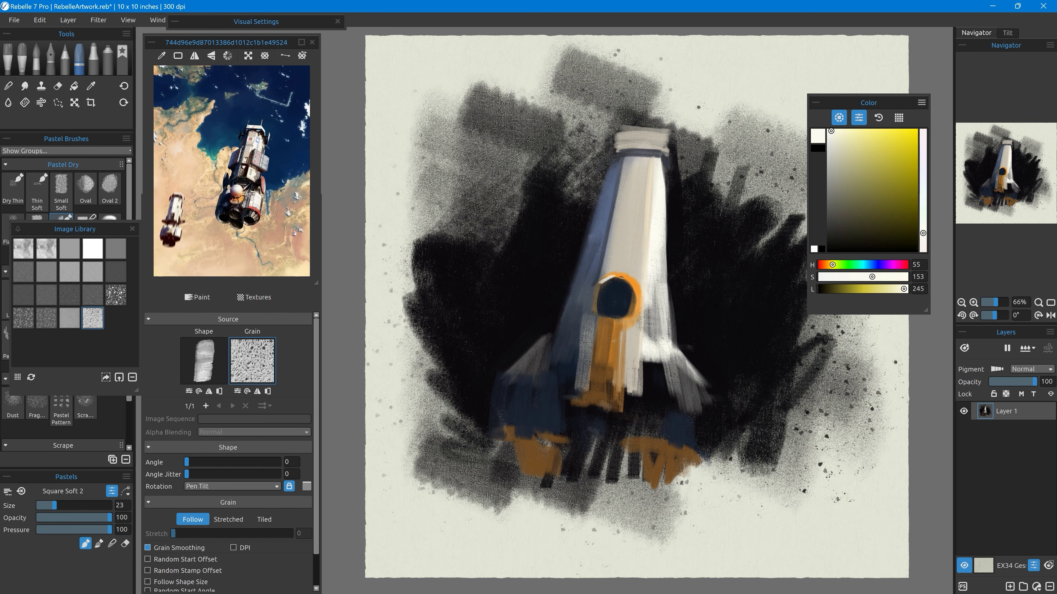
pyautogui.keyDown('alt'); pyautogui.click(654, 367); pyautogui.keyUp('alt')
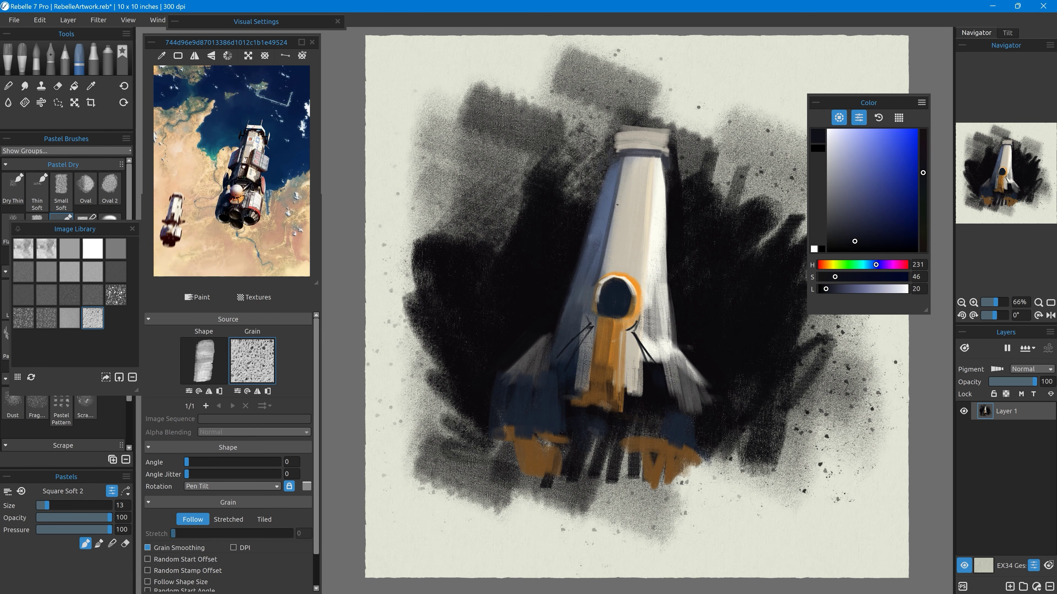
# Sample cream and dark blue from the ship and restate the porthole's glass and rim at brush size 13.
pyautogui.keyDown('alt'); pyautogui.click(647, 175); pyautogui.keyUp('alt')
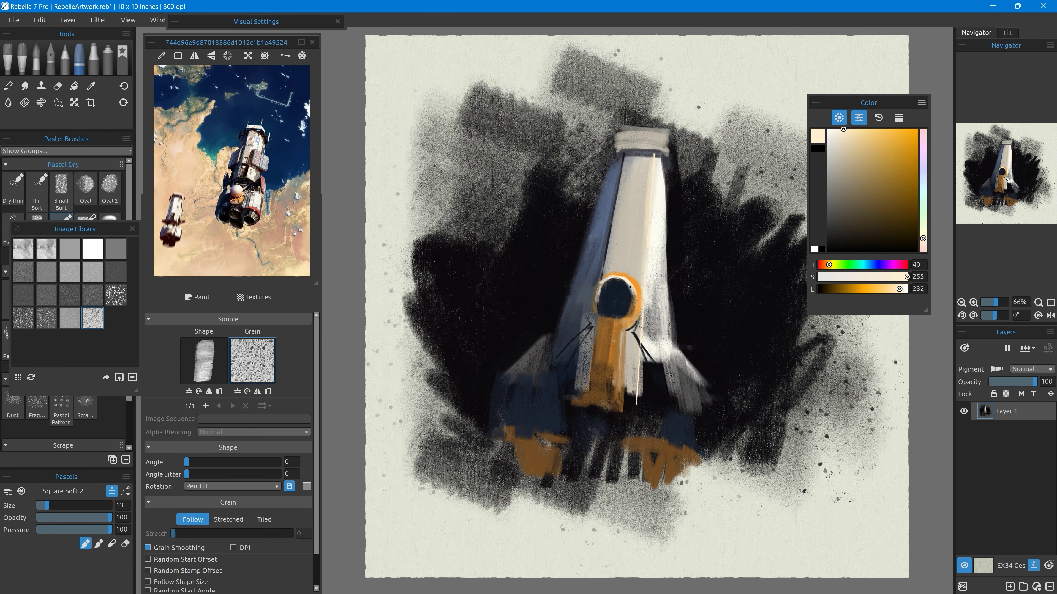
pyautogui.keyDown('alt'); pyautogui.click(615, 283); pyautogui.keyUp('alt')
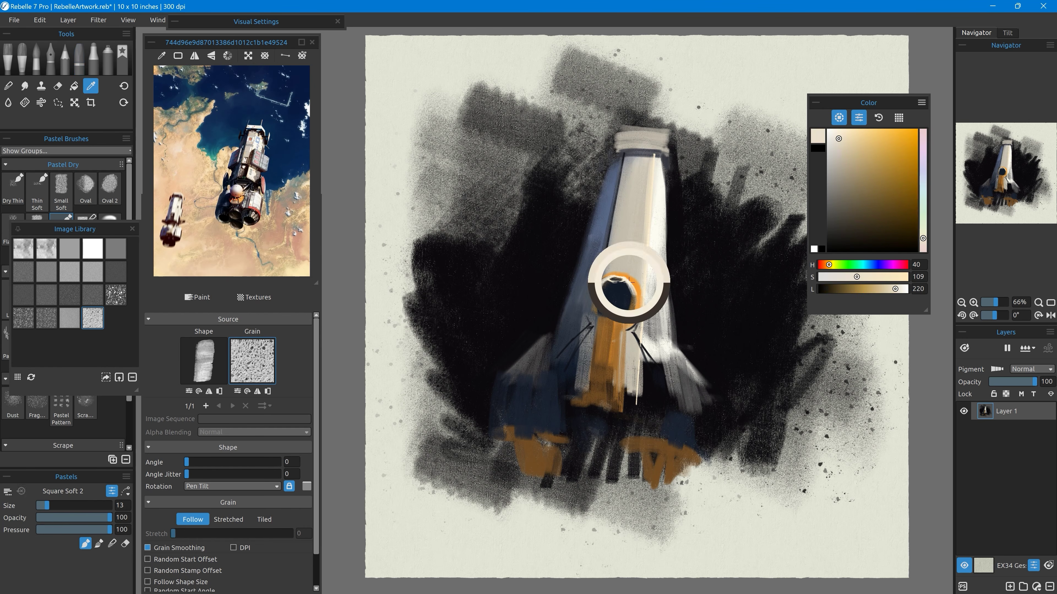
pyautogui.keyDown('alt'); pyautogui.click(610, 282); pyautogui.keyUp('alt')
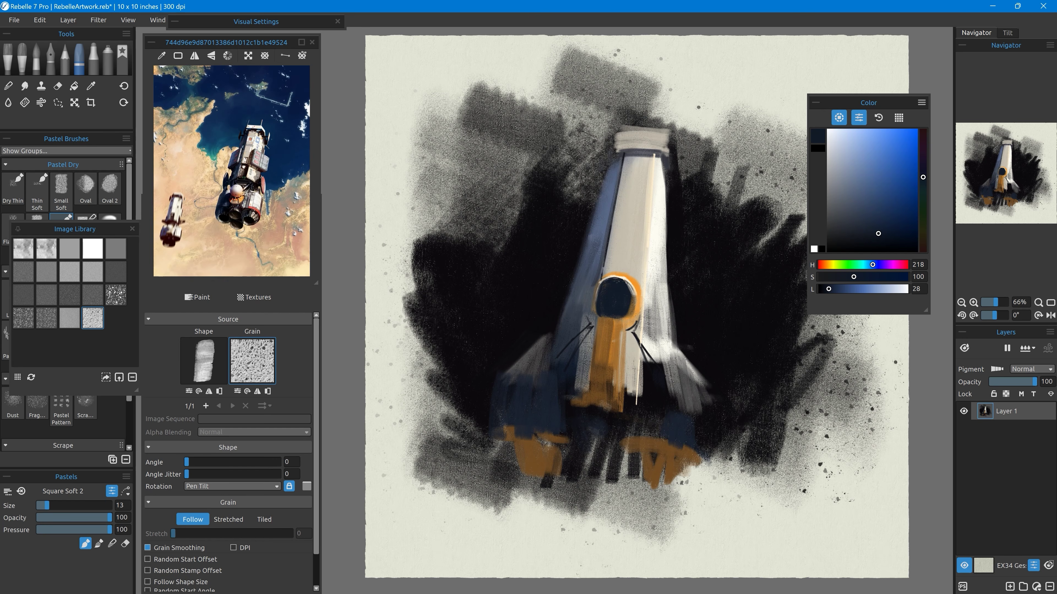
pyautogui.keyDown('alt'); pyautogui.click(632, 310); pyautogui.keyUp('alt')
pyautogui.moveTo(626, 283)
pyautogui.mouseDown()
pyautogui.moveTo(634, 317)
pyautogui.moveTo(625, 323)
pyautogui.moveTo(607, 287)
pyautogui.moveTo(626, 297)
pyautogui.moveTo(624, 313)
pyautogui.moveTo(608, 304)
pyautogui.mouseUp()
# Enlarge the brush to 46, sample hull, brown and dark tones, and shade the porthole as a rounded dome.
pyautogui.press(']')
pyautogui.keyDown('alt'); pyautogui.click(584, 279); pyautogui.keyUp('alt')
pyautogui.keyDown('alt'); pyautogui.click(658, 270); pyautogui.keyUp('alt')
pyautogui.keyDown('alt'); pyautogui.click(610, 300); pyautogui.keyUp('alt')
pyautogui.keyDown('alt'); pyautogui.click(610, 327); pyautogui.keyUp('alt')
pyautogui.keyDown('alt'); pyautogui.click(610, 313); pyautogui.keyUp('alt')
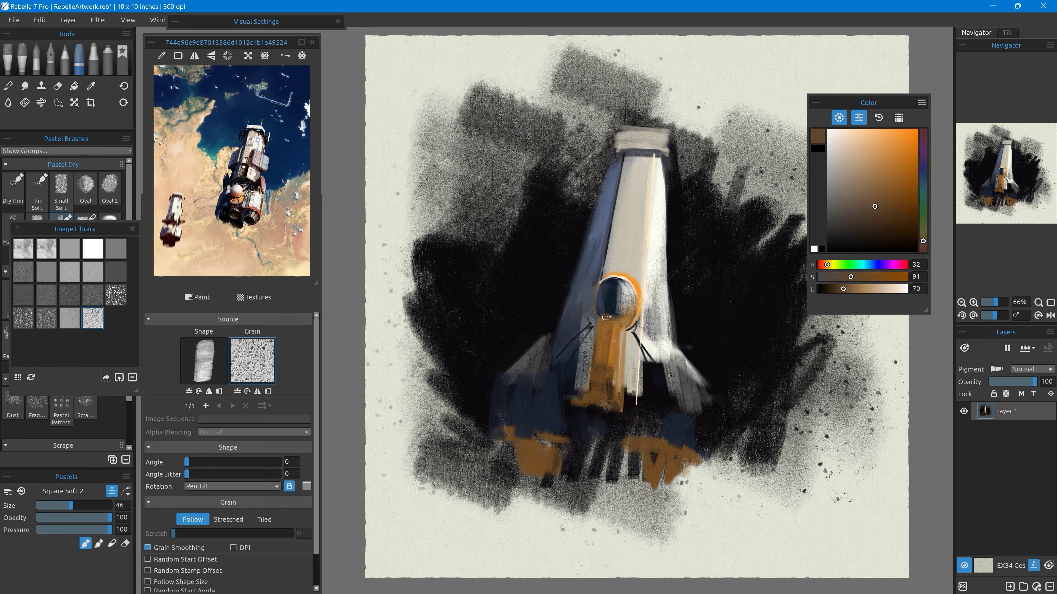
pyautogui.keyDown('alt'); pyautogui.click(602, 314); pyautogui.keyUp('alt')
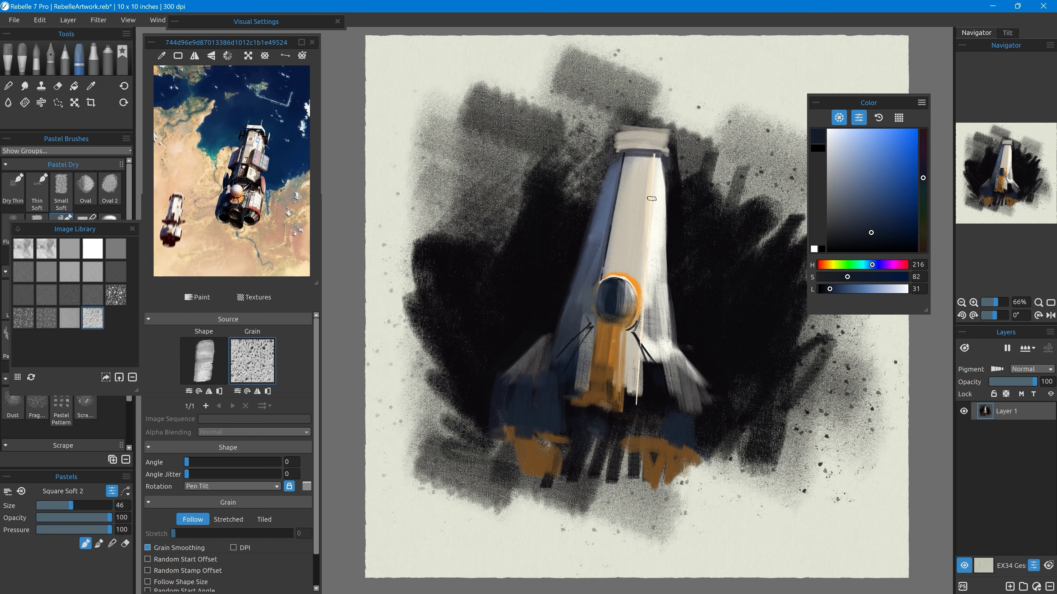
# Sample hull tones and paint the lower panel on the shaded side and an off-white panel up the lit side to the nose.
pyautogui.keyDown('alt'); pyautogui.click(609, 357); pyautogui.keyUp('alt')
pyautogui.keyDown('alt'); pyautogui.click(586, 361); pyautogui.keyUp('alt')
pyautogui.moveTo(591, 336)
pyautogui.mouseDown()
pyautogui.moveTo(588, 399)
pyautogui.moveTo(567, 399)
pyautogui.mouseUp()
pyautogui.keyDown('alt'); pyautogui.click(653, 337); pyautogui.keyUp('alt')
pyautogui.moveTo(647, 368); pyautogui.dragTo(645, 405)
pyautogui.moveTo(662, 405); pyautogui.dragTo(657, 240)
pyautogui.moveTo(662, 144); pyautogui.dragTo(661, 120)
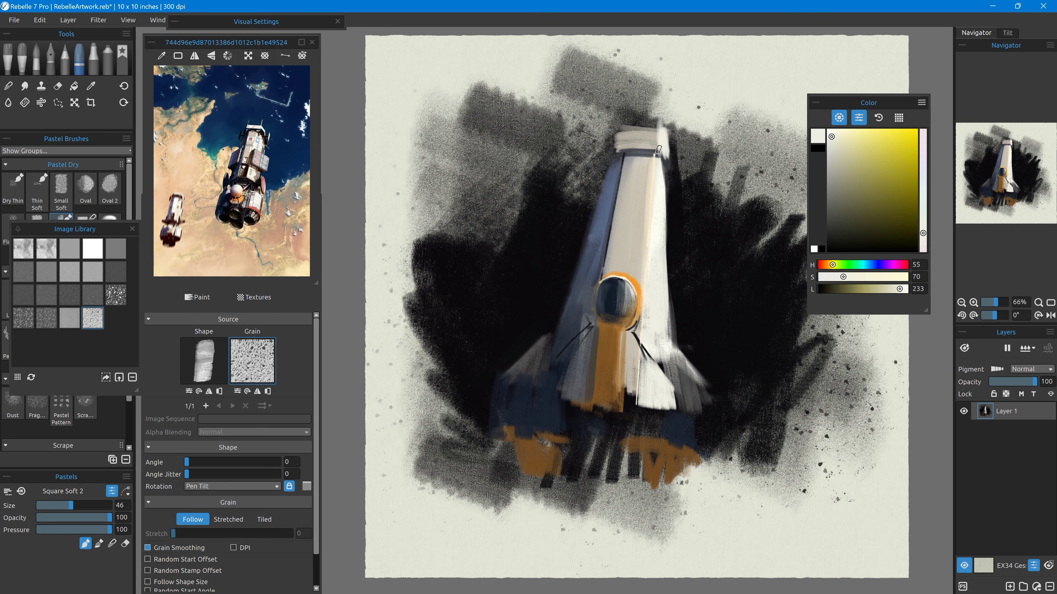
# Shade the nose cap and sweep a curved off-white wing edge out to the right of the hull and a blue-grey one to the left.
pyautogui.keyDown('alt'); pyautogui.click(619, 141); pyautogui.keyUp('alt')
pyautogui.keyDown('alt'); pyautogui.click(666, 350); pyautogui.keyUp('alt')
pyautogui.moveTo(671, 354)
pyautogui.mouseDown()
pyautogui.moveTo(733, 421)
pyautogui.moveTo(745, 456)
pyautogui.mouseUp()
pyautogui.moveTo(742, 454); pyautogui.dragTo(785, 482)
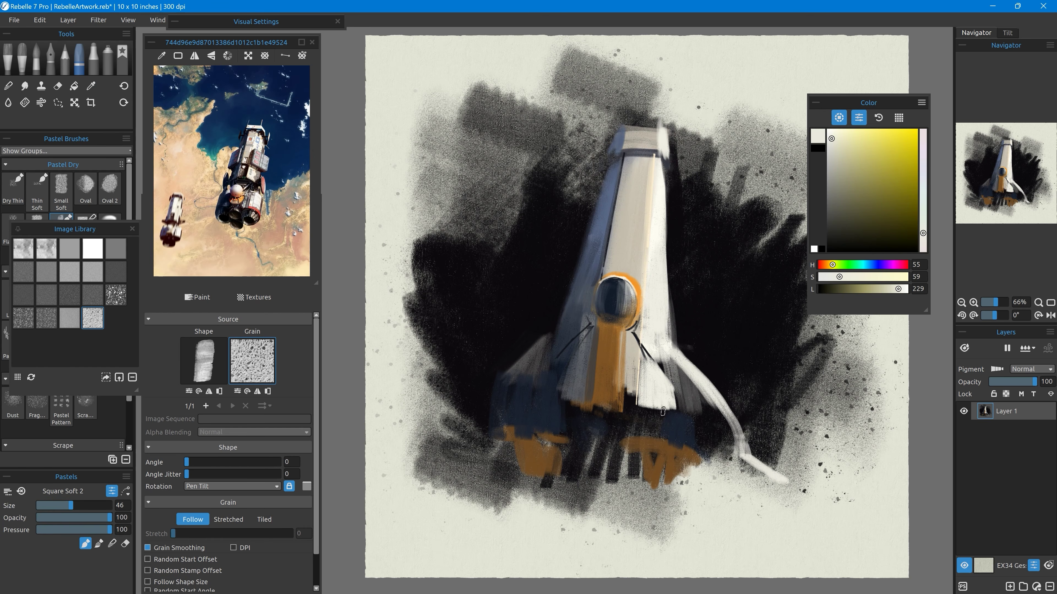
pyautogui.hotkey('ctrl', 'z')
pyautogui.keyDown('alt'); pyautogui.click(559, 367); pyautogui.keyUp('alt')
pyautogui.moveTo(545, 342); pyautogui.dragTo(438, 444)
# Restate the beige panel beside the orange strip, then paint a dark band beneath the nose cap and dark strokes flanking the nose.
pyautogui.keyDown('alt'); pyautogui.click(630, 358); pyautogui.keyUp('alt')
pyautogui.moveTo(629, 351); pyautogui.dragTo(629, 415)
pyautogui.keyDown('alt'); pyautogui.click(590, 169); pyautogui.keyUp('alt')
pyautogui.moveTo(624, 153)
pyautogui.mouseDown()
pyautogui.moveTo(604, 161)
pyautogui.moveTo(670, 158)
pyautogui.mouseUp()
pyautogui.keyDown('alt'); pyautogui.click(664, 141); pyautogui.keyUp('alt')
pyautogui.keyDown('alt'); pyautogui.click(685, 175); pyautogui.keyUp('alt')
pyautogui.moveTo(671, 120); pyautogui.dragTo(680, 182)
pyautogui.moveTo(604, 124)
pyautogui.mouseDown()
pyautogui.moveTo(575, 188)
pyautogui.moveTo(590, 278)
pyautogui.mouseUp()
# Sample salmon pink from the reference image and draw a thin vertical line up the hull above the porthole.
pyautogui.keyDown('alt'); pyautogui.click(602, 230); pyautogui.keyUp('alt')
pyautogui.keyDown('alt'); pyautogui.click(258, 163); pyautogui.keyUp('alt')
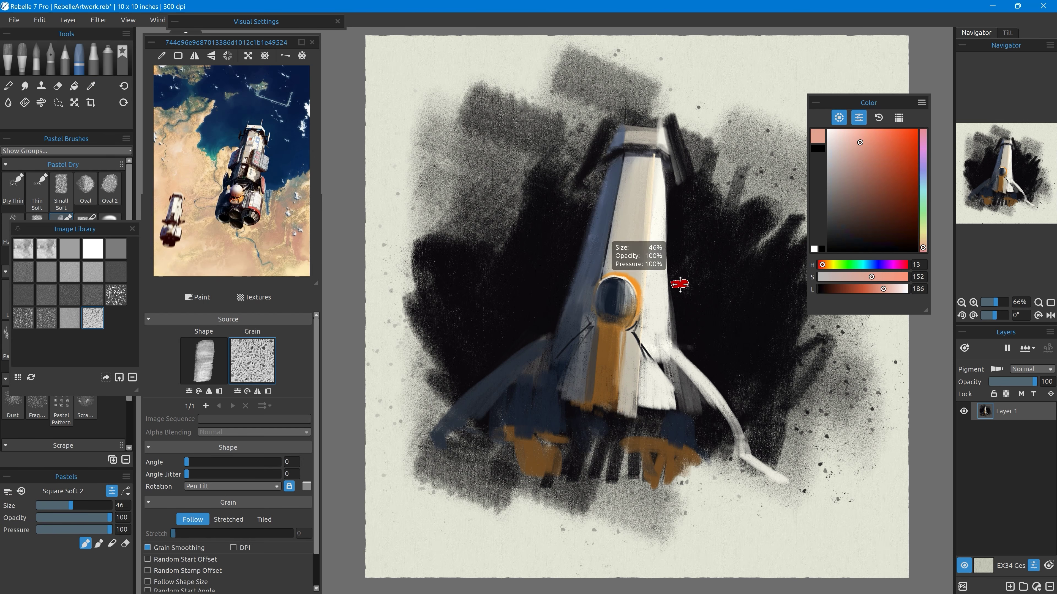
pyautogui.moveTo(679, 283); pyautogui.dragTo(664, 283)
pyautogui.moveTo(620, 271); pyautogui.dragTo(623, 196)
# Sample orange and brown from the strip below the porthole and restate its two edges with a thin brush.
pyautogui.keyDown('alt'); pyautogui.click(608, 353); pyautogui.keyUp('alt')
pyautogui.moveTo(595, 342); pyautogui.dragTo(588, 408)
pyautogui.keyDown('alt'); pyautogui.click(617, 359); pyautogui.keyUp('alt')
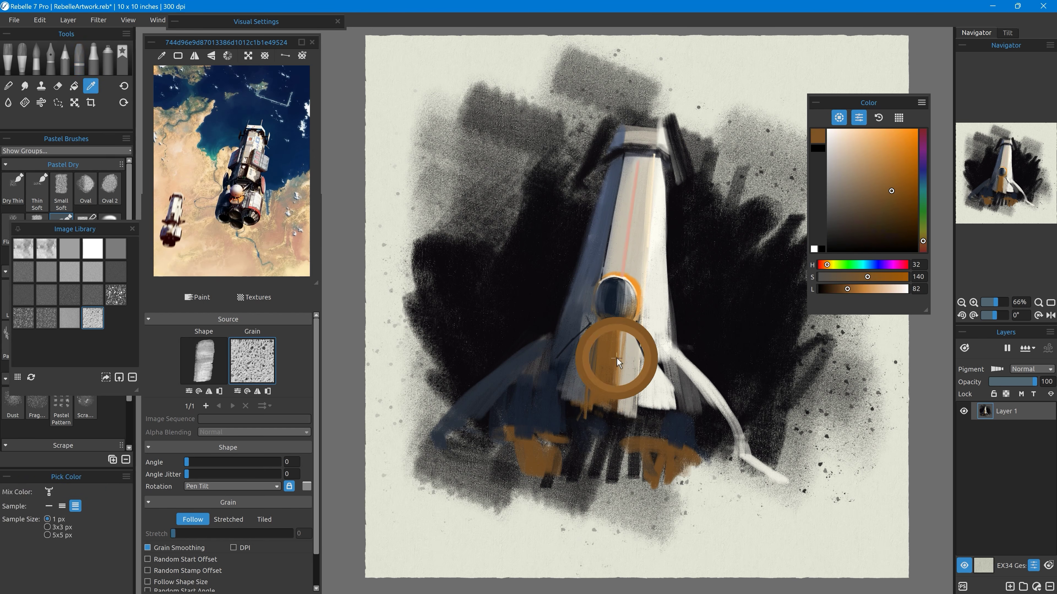
pyautogui.moveTo(627, 334); pyautogui.dragTo(622, 416)
# Sketch thin orange and beige landing-gear lines beneath the ship's tail.
pyautogui.moveTo(610, 413)
pyautogui.mouseDown()
pyautogui.moveTo(585, 415)
pyautogui.moveTo(579, 466)
pyautogui.moveTo(614, 513)
pyautogui.mouseUp()
pyautogui.keyDown('alt'); pyautogui.click(620, 411); pyautogui.keyUp('alt')
pyautogui.moveTo(621, 413)
pyautogui.mouseDown()
pyautogui.moveTo(636, 495)
pyautogui.moveTo(633, 573)
pyautogui.mouseUp()
pyautogui.moveTo(603, 532); pyautogui.dragTo(628, 577)
pyautogui.keyDown('alt'); pyautogui.click(571, 411); pyautogui.keyUp('alt')
pyautogui.moveTo(595, 420); pyautogui.dragTo(593, 454)
# Sample off-white, hatch the bottom edge of the white hull panel and draw a thin line out beneath the right wing.
pyautogui.keyDown('alt'); pyautogui.click(654, 425); pyautogui.keyUp('alt')
pyautogui.moveTo(641, 424); pyautogui.dragTo(670, 406)
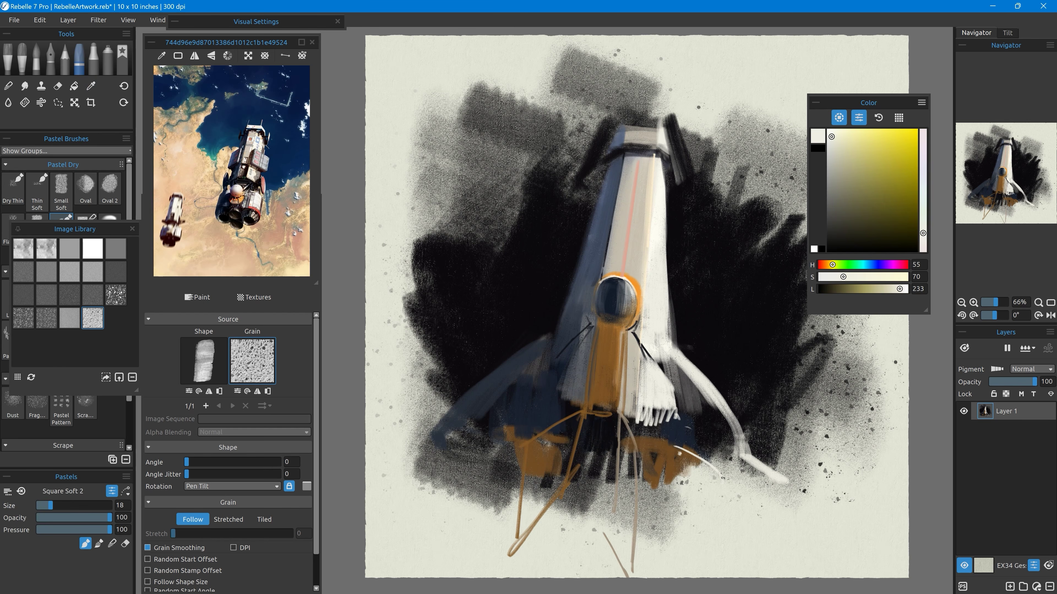
pyautogui.moveTo(723, 478); pyautogui.dragTo(755, 484)
pyautogui.moveTo(738, 483); pyautogui.dragTo(807, 501)
# Sample blue tones from the left wing, draw a thin line along its lower edge and scribble light shading beside the hull.
pyautogui.keyDown('alt'); pyautogui.click(520, 416); pyautogui.keyUp('alt')
pyautogui.moveTo(512, 442); pyautogui.dragTo(424, 474)
pyautogui.keyDown('alt'); pyautogui.click(570, 371); pyautogui.keyUp('alt')
pyautogui.moveTo(543, 380); pyautogui.dragTo(571, 410)
# Sample light hull tones and draw thin antenna lines rising from the top of the nose cap.
pyautogui.keyDown('alt'); pyautogui.click(631, 148); pyautogui.keyUp('alt')
pyautogui.moveTo(658, 133)
pyautogui.mouseDown()
pyautogui.moveTo(663, 40)
pyautogui.moveTo(651, 74)
pyautogui.mouseUp()
pyautogui.keyDown('alt'); pyautogui.click(643, 148); pyautogui.keyUp('alt')
pyautogui.moveTo(639, 119); pyautogui.dragTo(620, 81)
# Enlarge the brush and block in dark background above the nose behind the antennas.
pyautogui.press(']')
pyautogui.press(']')
pyautogui.press(']')
pyautogui.press(']')
pyautogui.moveTo(681, 121)
pyautogui.mouseDown()
pyautogui.moveTo(665, 46)
pyautogui.moveTo(537, 87)
pyautogui.mouseUp()
# Sample cream from the upper hull and reduce the brush size to 15.
pyautogui.keyDown('alt'); pyautogui.click(652, 198); pyautogui.keyUp('alt')
pyautogui.press('[')
pyautogui.press('[')
pyautogui.press('[')
pyautogui.press('[')
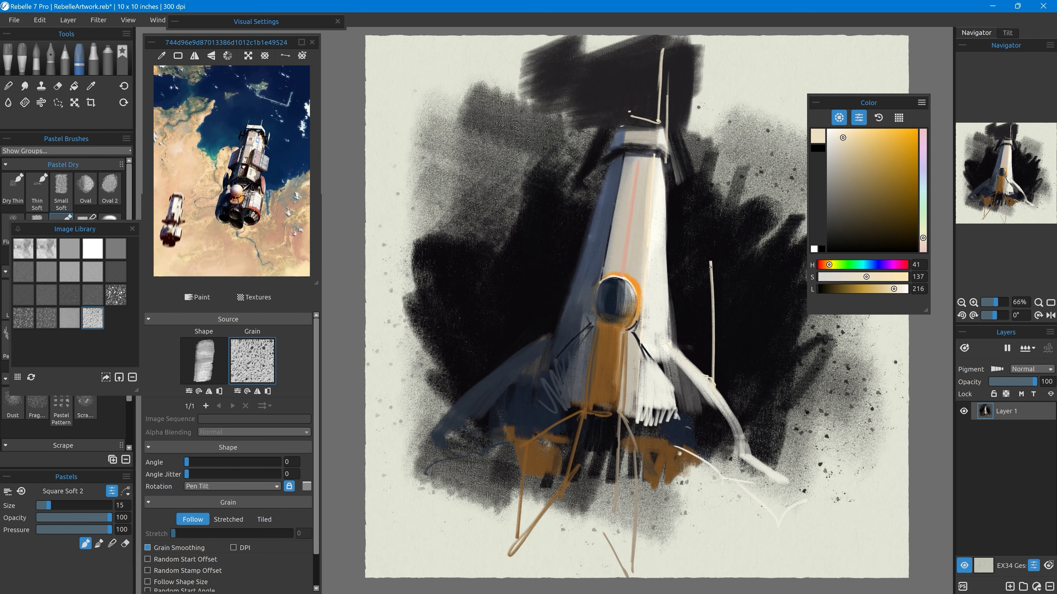
pyautogui.hotkey('ctrl', 'z')
pyautogui.moveTo(728, 357); pyautogui.dragTo(754, 368)
pyautogui.hotkey('ctrl', 'z')
pyautogui.moveTo(720, 286); pyautogui.dragTo(725, 203)
pyautogui.hotkey('ctrl', 'z')
# Draw a thin off-white antenna rising from the right wing and widen its base with colour sampled from the wing.
pyautogui.moveTo(711, 391); pyautogui.dragTo(719, 287)
pyautogui.keyDown('alt'); pyautogui.click(711, 388); pyautogui.keyUp('alt')
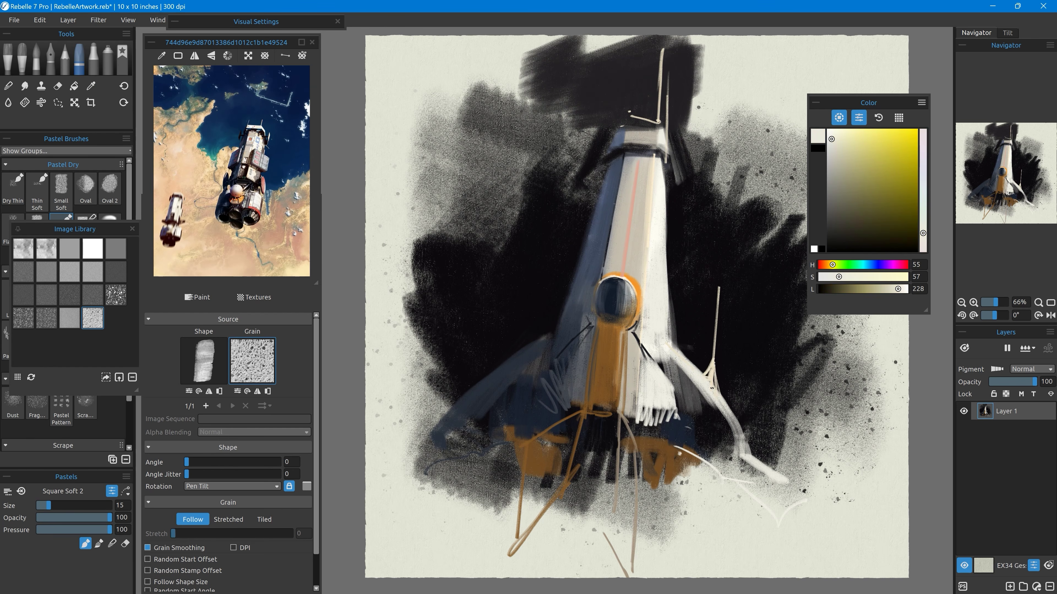
pyautogui.moveTo(711, 361); pyautogui.dragTo(719, 288)
# Add thin off-white highlights and an orange reflection to the porthole with colours sampled from the ship.
pyautogui.keyDown('alt'); pyautogui.click(601, 315); pyautogui.keyUp('alt')
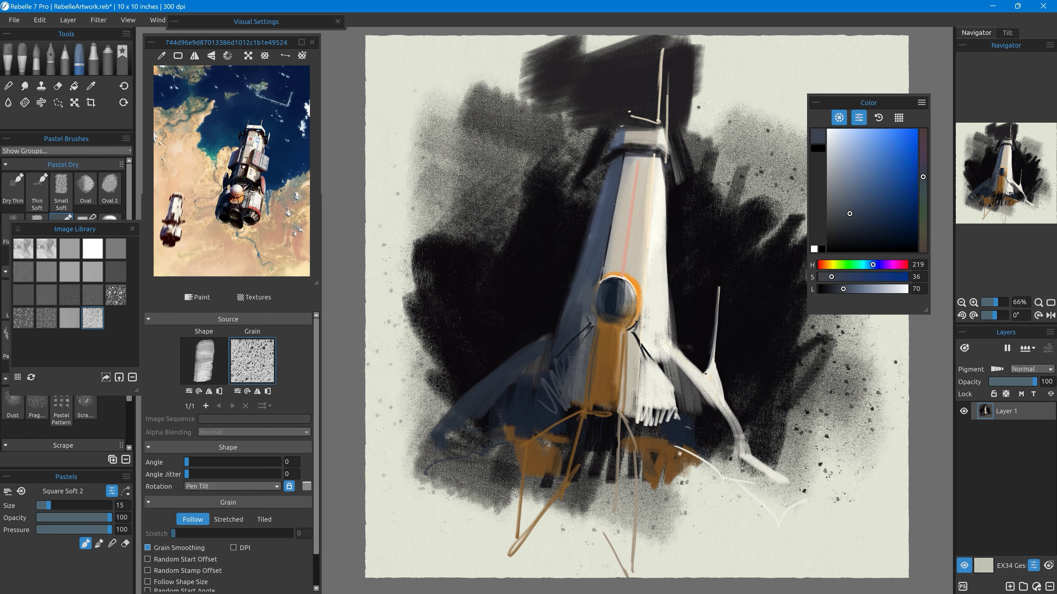
pyautogui.keyDown('alt'); pyautogui.click(705, 374); pyautogui.keyUp('alt')
pyautogui.moveTo(624, 284); pyautogui.dragTo(629, 303)
pyautogui.moveTo(622, 284); pyautogui.dragTo(624, 314)
pyautogui.keyDown('alt'); pyautogui.click(619, 326); pyautogui.keyUp('alt')
pyautogui.keyDown('alt'); pyautogui.click(639, 298); pyautogui.keyUp('alt')
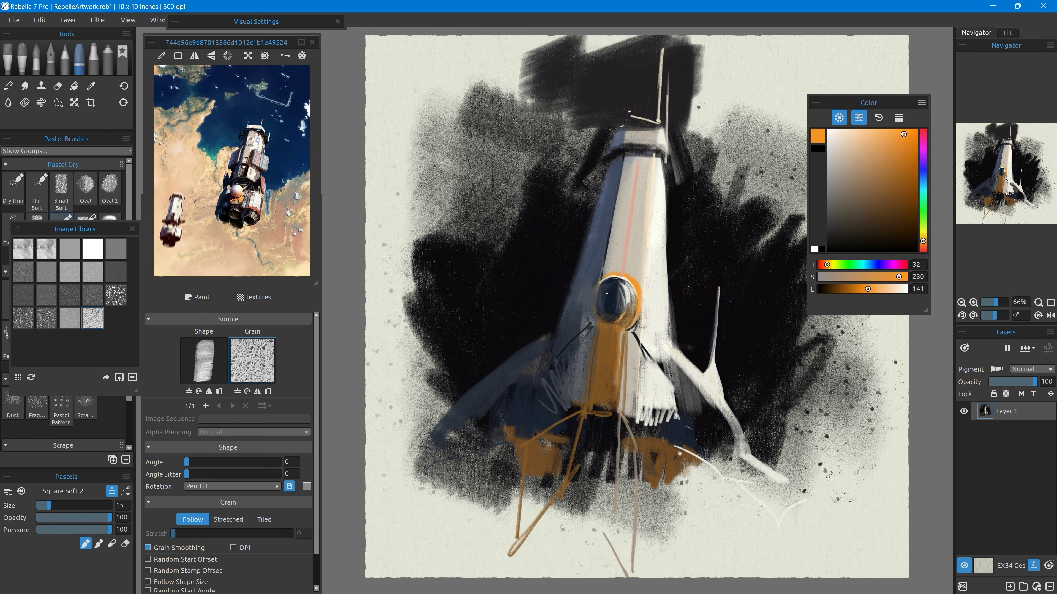
# Scribble dark shading inside the right wing and sketch a small dark-outlined thruster below the tail.
pyautogui.keyDown('alt'); pyautogui.click(599, 315); pyautogui.keyUp('alt')
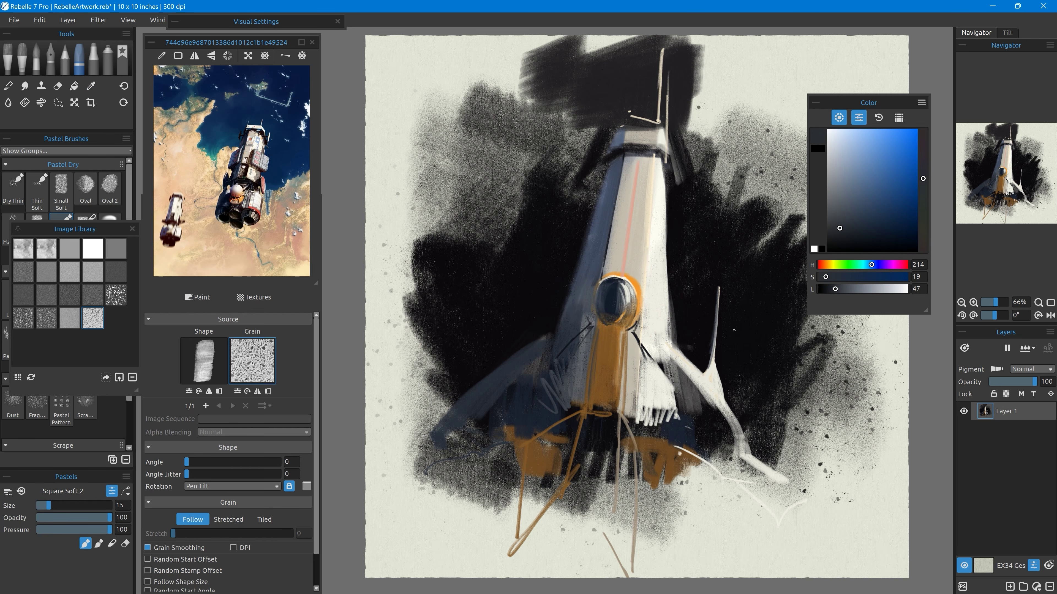
pyautogui.keyDown('alt'); pyautogui.click(740, 174); pyautogui.keyUp('alt')
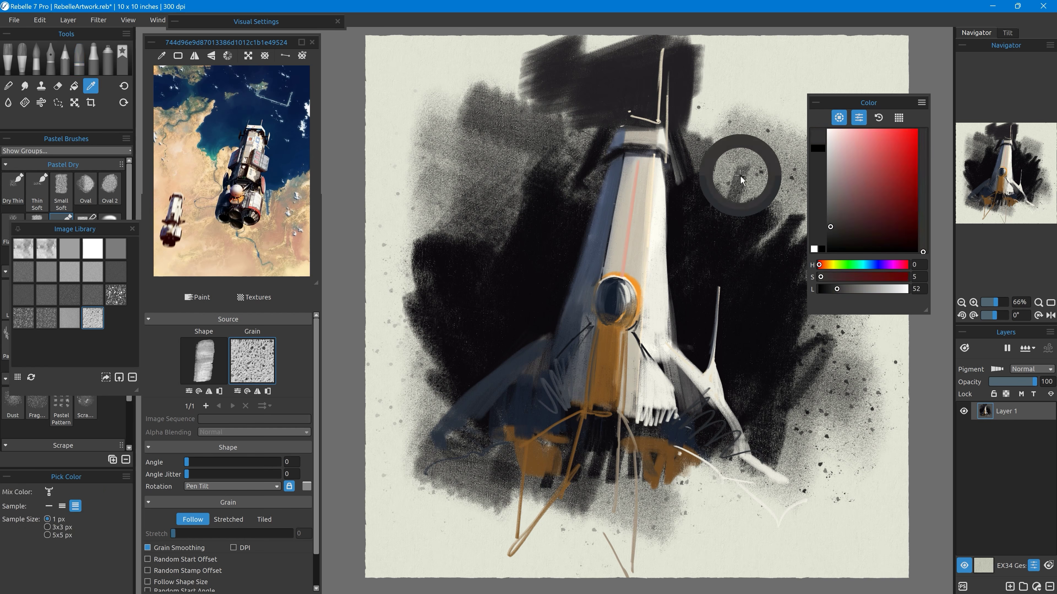
pyautogui.moveTo(657, 476); pyautogui.dragTo(655, 497)
# Sample near-black and draw thin panel lines on the white side of the hull at brush size 3.
pyautogui.keyDown('alt'); pyautogui.click(641, 477); pyautogui.keyUp('alt')
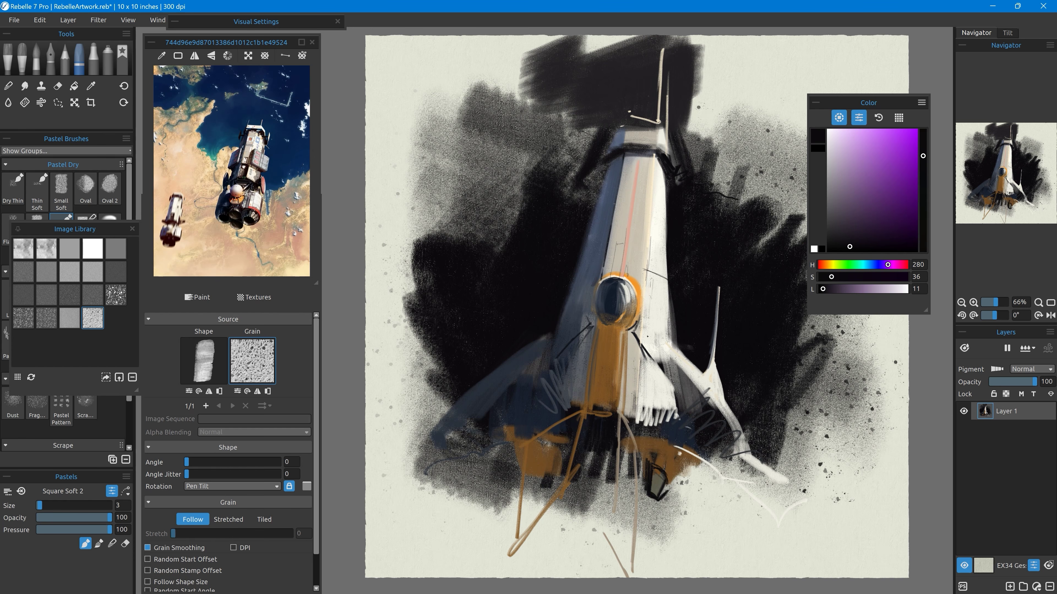
pyautogui.moveTo(660, 158)
pyautogui.mouseDown()
pyautogui.moveTo(654, 310)
pyautogui.moveTo(658, 175)
pyautogui.mouseUp()
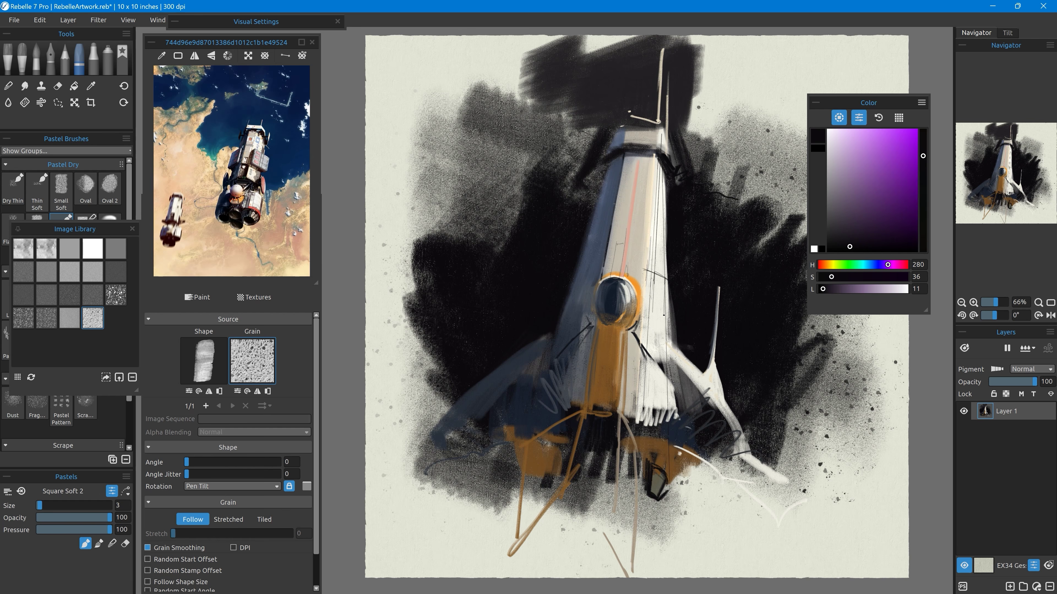
pyautogui.click(645, 304)
# Sample off-white from the hull, raise the brush size to 13 and retouch the lit panel beside the porthole.
pyautogui.keyDown('alt'); pyautogui.click(653, 325); pyautogui.keyUp('alt')
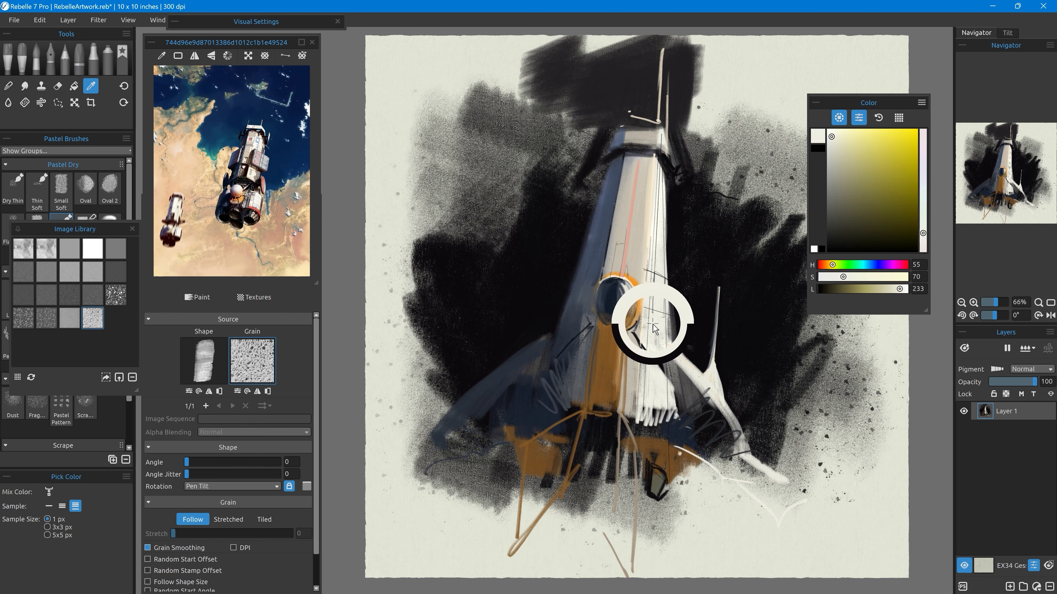
pyautogui.press(']')
pyautogui.press(']')
pyautogui.press(']')
pyautogui.press(']')
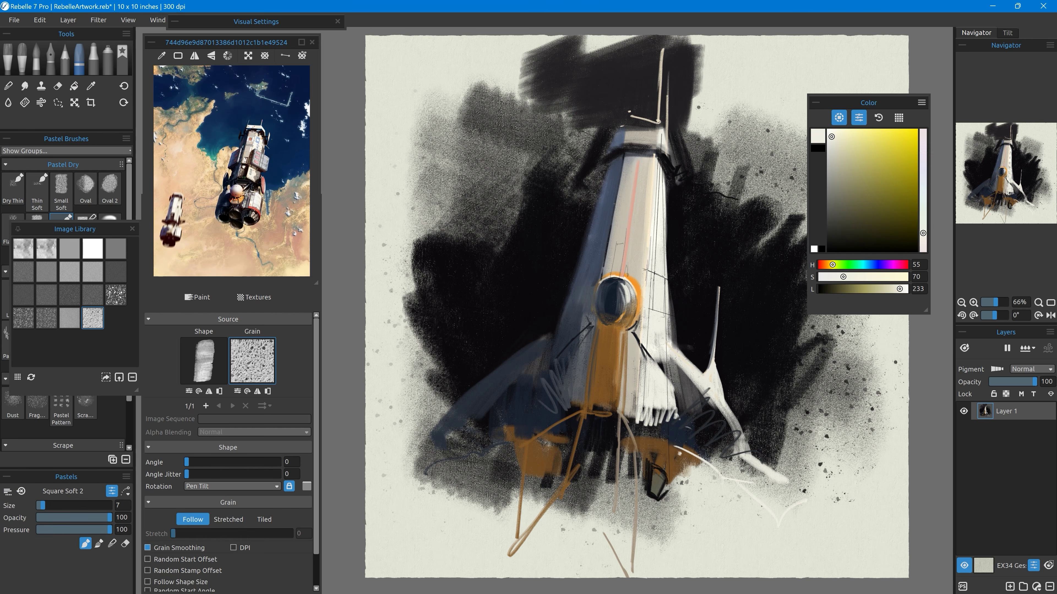
pyautogui.keyDown('alt'); pyautogui.click(659, 334); pyautogui.keyUp('alt')
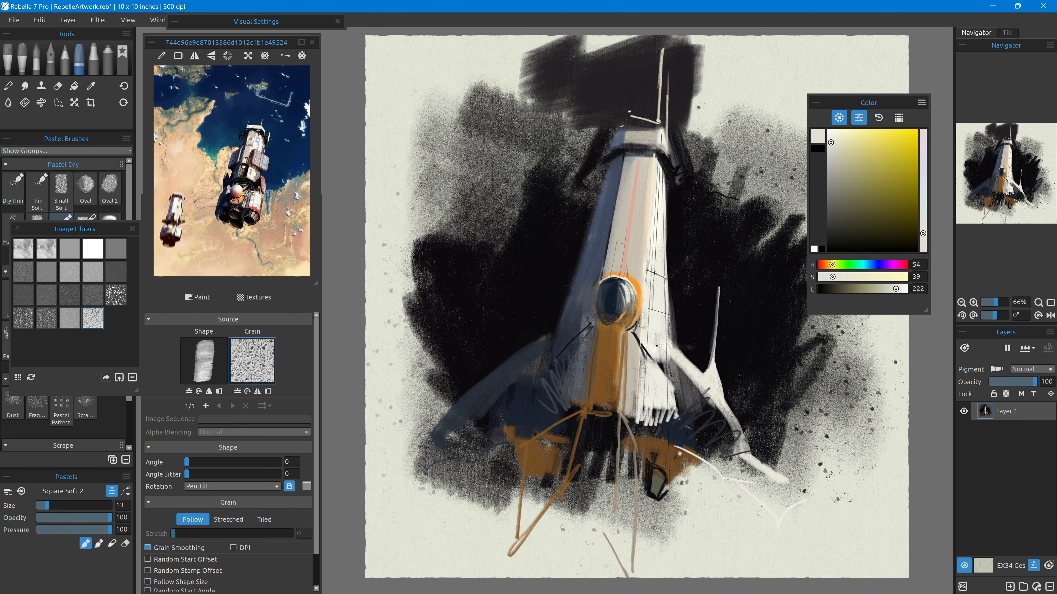
# Sample near-black, reduce the brush size and outline the right wing's upper edge from the hull to below the antenna.
pyautogui.keyDown('alt'); pyautogui.click(696, 341); pyautogui.keyUp('alt')
pyautogui.press('[')
pyautogui.press('[')
pyautogui.press('[')
pyautogui.press('[')
pyautogui.keyDown('alt'); pyautogui.click(675, 350); pyautogui.keyUp('alt')
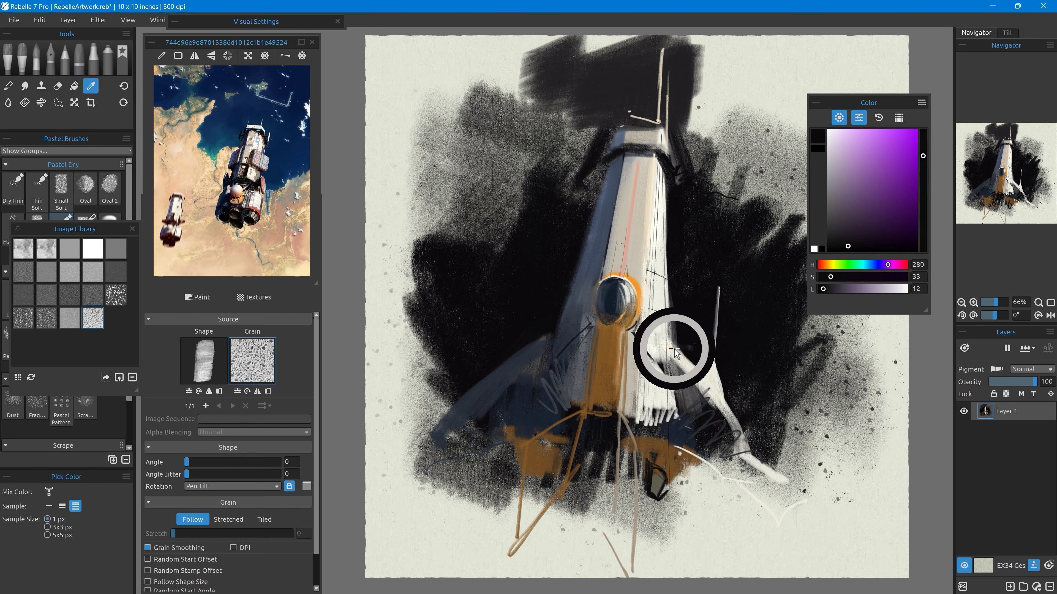
pyautogui.moveTo(663, 335); pyautogui.dragTo(727, 401)
pyautogui.keyDown('alt'); pyautogui.click(660, 293); pyautogui.keyUp('alt')
pyautogui.moveTo(662, 344); pyautogui.dragTo(517, 379)
# Enlarge the brush to 49 and paint off-white and grey streaks down the lower hull next to the right wing.
pyautogui.scroll(2, 649, 364)
pyautogui.press(']')
pyautogui.press(']')
pyautogui.press(']')
pyautogui.press(']')
pyautogui.press(']')
pyautogui.press(']')
pyautogui.keyDown('alt'); pyautogui.click(535, 342); pyautogui.keyUp('alt')
pyautogui.moveTo(529, 316); pyautogui.dragTo(525, 411)
pyautogui.keyDown('alt'); pyautogui.click(572, 394); pyautogui.keyUp('alt')
pyautogui.moveTo(571, 354); pyautogui.dragTo(581, 495)
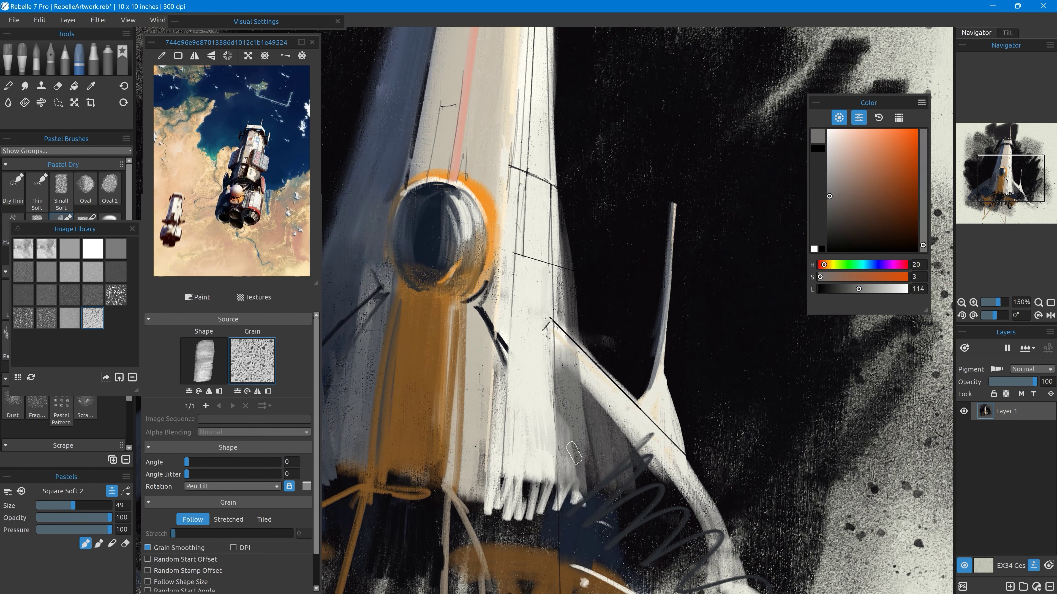
# Block in the right wing with grey and off-white strokes following its curve down to the lower edge.
pyautogui.moveTo(599, 437)
pyautogui.mouseDown()
pyautogui.moveTo(578, 540)
pyautogui.moveTo(697, 539)
pyautogui.mouseUp()
pyautogui.keyDown('alt'); pyautogui.click(612, 400); pyautogui.keyUp('alt')
pyautogui.moveTo(568, 385); pyautogui.dragTo(682, 537)
pyautogui.moveTo(576, 421); pyautogui.dragTo(649, 587)
pyautogui.moveTo(678, 528); pyautogui.dragTo(703, 575)
pyautogui.moveTo(666, 473); pyautogui.dragTo(734, 582)
pyautogui.moveTo(674, 499); pyautogui.dragTo(661, 374)
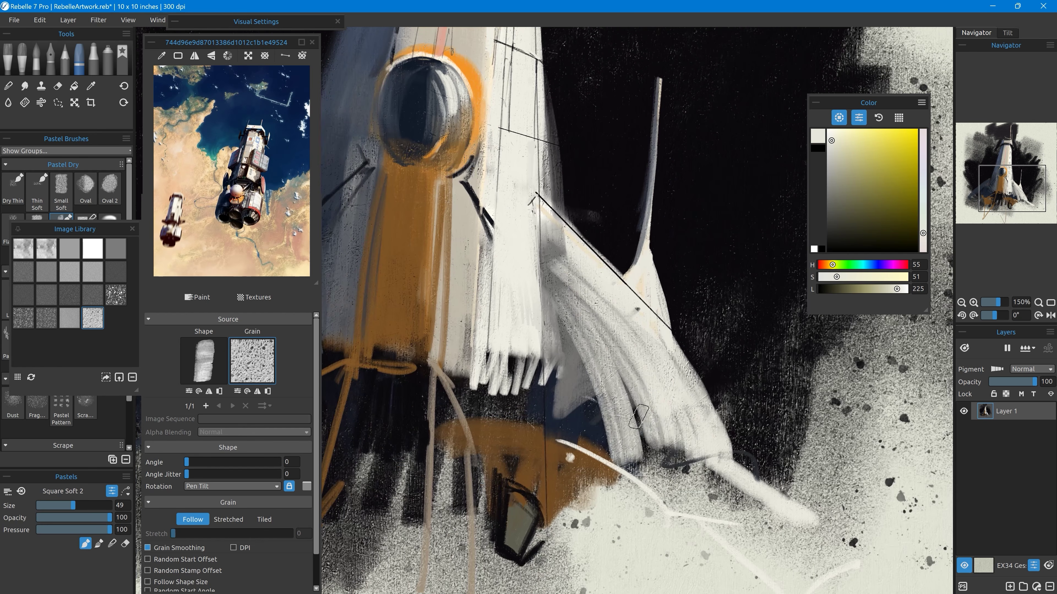
# Layer more off-white strokes sampled from the wing over its inner area to cover the dark scribbles.
pyautogui.moveTo(583, 358); pyautogui.dragTo(653, 451)
pyautogui.moveTo(595, 266); pyautogui.dragTo(661, 382)
pyautogui.keyDown('alt'); pyautogui.click(624, 375); pyautogui.keyUp('alt')
pyautogui.moveTo(611, 347)
pyautogui.mouseDown()
pyautogui.moveTo(674, 421)
pyautogui.moveTo(653, 527)
pyautogui.moveTo(665, 537)
pyautogui.mouseUp()
pyautogui.keyDown('alt'); pyautogui.click(633, 354); pyautogui.keyUp('alt')
pyautogui.moveTo(659, 408); pyautogui.dragTo(722, 535)
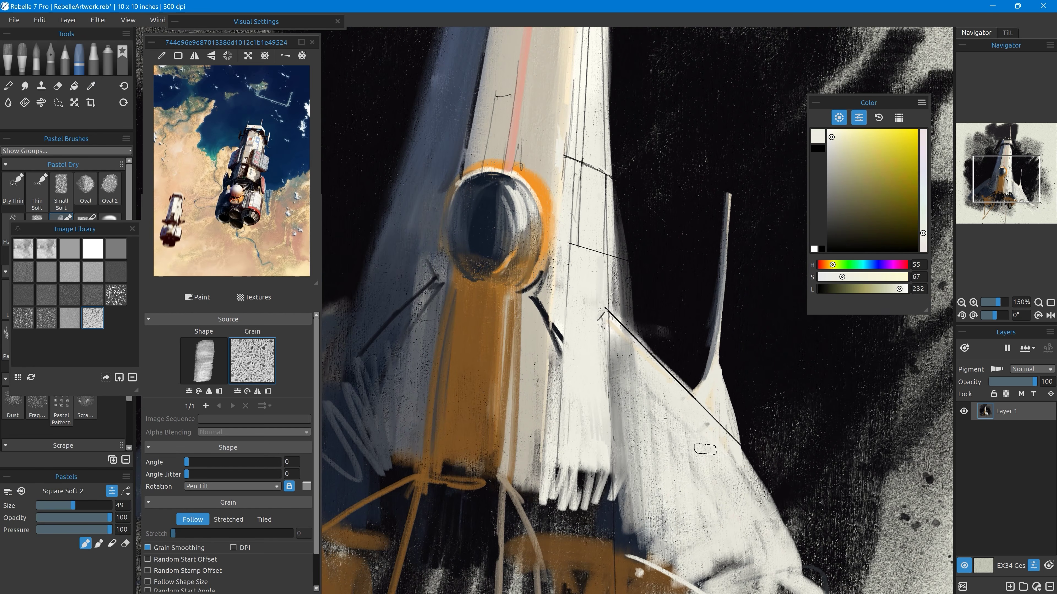
# Fill the outer right wing below the antenna with off-white and sharpen its upper edge with near-black.
pyautogui.moveTo(705, 449); pyautogui.dragTo(743, 481)
pyautogui.keyDown('alt'); pyautogui.click(704, 441); pyautogui.keyUp('alt')
pyautogui.moveTo(706, 406); pyautogui.dragTo(751, 495)
pyautogui.moveTo(730, 435); pyautogui.dragTo(759, 516)
pyautogui.keyDown('alt'); pyautogui.click(674, 292); pyautogui.keyUp('alt')
pyautogui.moveTo(640, 311)
pyautogui.mouseDown()
pyautogui.moveTo(629, 214)
pyautogui.moveTo(645, 334)
pyautogui.moveTo(680, 386)
pyautogui.mouseUp()
# Sample light hull tones and repaint the panels between the orange strip and the right wing.
pyautogui.moveTo(584, 310)
pyautogui.mouseDown()
pyautogui.moveTo(574, 342)
pyautogui.moveTo(599, 527)
pyautogui.mouseUp()
pyautogui.keyDown('alt'); pyautogui.click(570, 385); pyautogui.keyUp('alt')
pyautogui.keyDown('alt'); pyautogui.click(549, 382); pyautogui.keyUp('alt')
pyautogui.keyDown('alt'); pyautogui.click(535, 396); pyautogui.keyUp('alt')
pyautogui.moveTo(597, 396); pyautogui.dragTo(570, 396)
pyautogui.moveTo(551, 385); pyautogui.dragTo(560, 477)
# Sample near-black and draw a thin vertical seam between the beige and white hull panels at brush size 5.
pyautogui.keyDown('alt'); pyautogui.click(657, 362); pyautogui.keyUp('alt')
pyautogui.keyDown('alt'); pyautogui.click(536, 370); pyautogui.keyUp('alt')
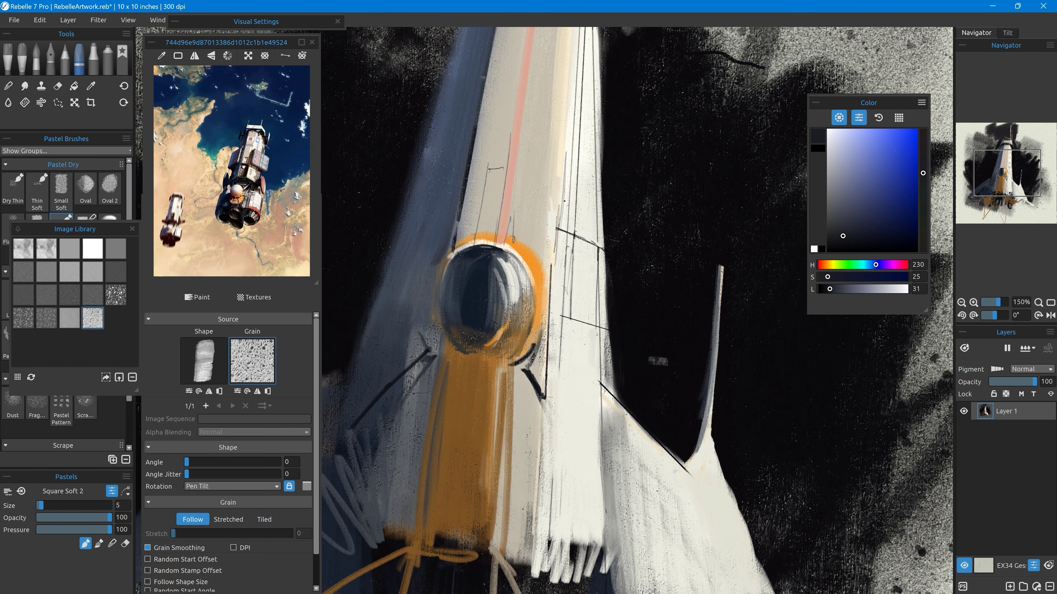
pyautogui.moveTo(540, 578); pyautogui.dragTo(615, 496)
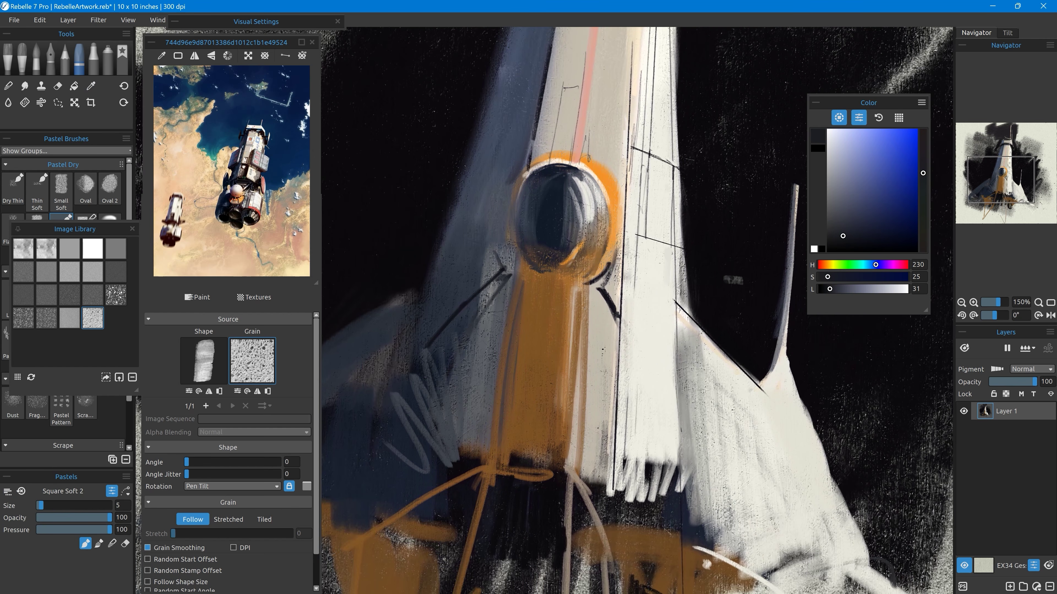
# Sample off-white and extend the white hull panel downward over its hatched lower edge.
pyautogui.keyDown('alt'); pyautogui.click(650, 411); pyautogui.keyUp('alt')
pyautogui.moveTo(635, 411); pyautogui.dragTo(650, 411)
pyautogui.moveTo(657, 441)
pyautogui.mouseDown()
pyautogui.moveTo(658, 522)
pyautogui.moveTo(647, 521)
pyautogui.mouseUp()
pyautogui.moveTo(639, 466); pyautogui.dragTo(638, 501)
pyautogui.moveTo(631, 386); pyautogui.dragTo(630, 527)
pyautogui.moveTo(666, 456); pyautogui.dragTo(667, 543)
# Shade the joint between hull and right wing with grey and smooth the white panel in off-white at brush size 44.
pyautogui.keyDown('alt'); pyautogui.click(686, 441); pyautogui.keyUp('alt')
pyautogui.moveTo(681, 326); pyautogui.dragTo(687, 560)
pyautogui.keyDown('alt'); pyautogui.click(661, 336); pyautogui.keyUp('alt')
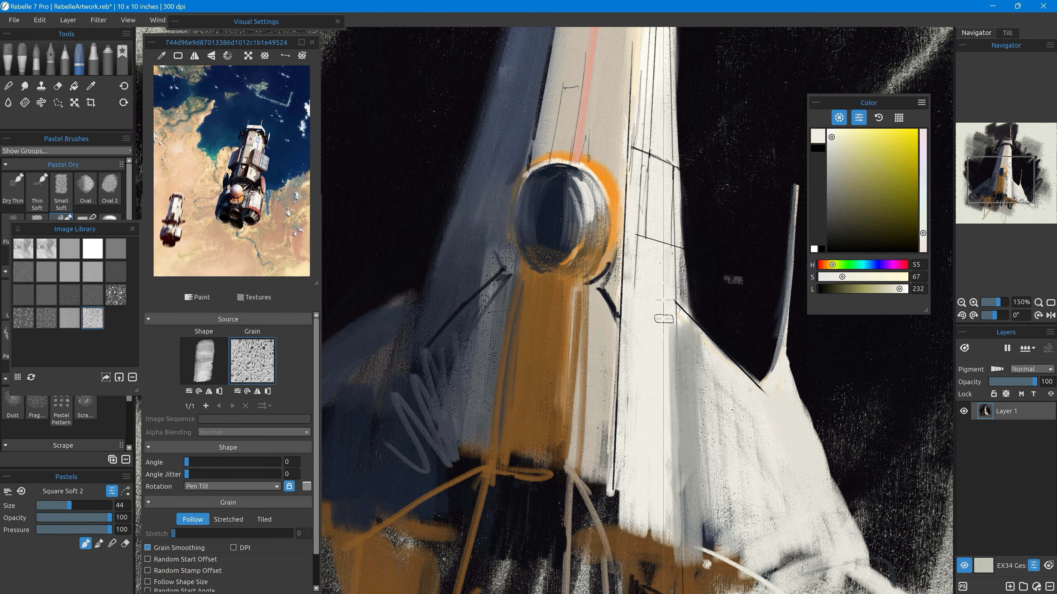
pyautogui.moveTo(666, 322); pyautogui.dragTo(665, 562)
# Fill the beige panel beside the orange strip and paint a dark band down the strip's centre below the porthole.
pyautogui.keyDown('alt'); pyautogui.click(606, 333); pyautogui.keyUp('alt')
pyautogui.moveTo(591, 342)
pyautogui.mouseDown()
pyautogui.moveTo(591, 471)
pyautogui.moveTo(592, 294)
pyautogui.mouseUp()
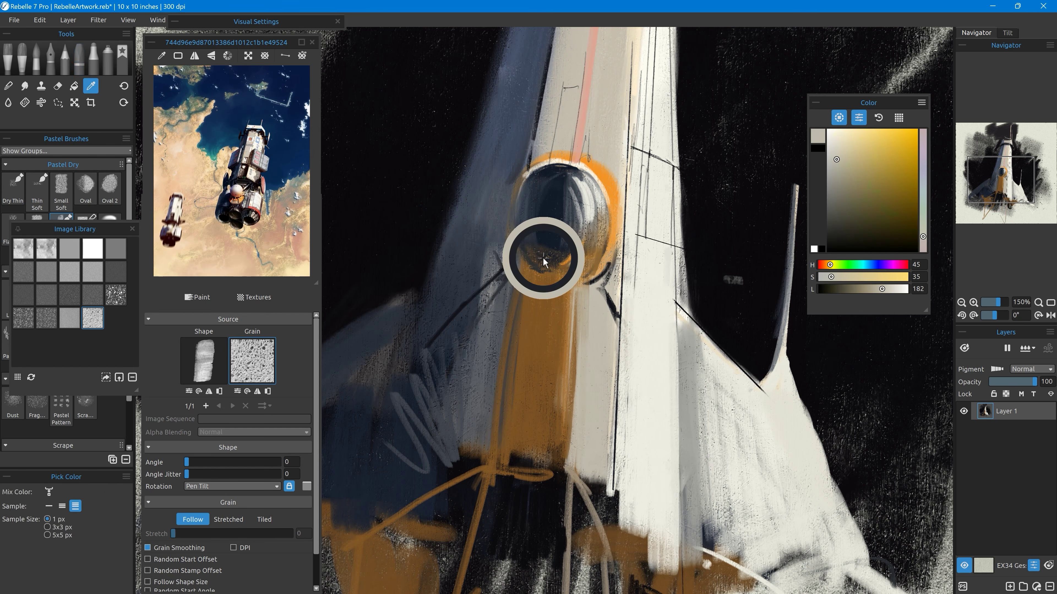
pyautogui.keyDown('alt'); pyautogui.click(543, 258); pyautogui.keyUp('alt')
pyautogui.moveTo(544, 326); pyautogui.dragTo(535, 462)
pyautogui.moveTo(537, 458); pyautogui.dragTo(550, 260)
pyautogui.keyDown('alt'); pyautogui.click(569, 290); pyautogui.keyUp('alt')
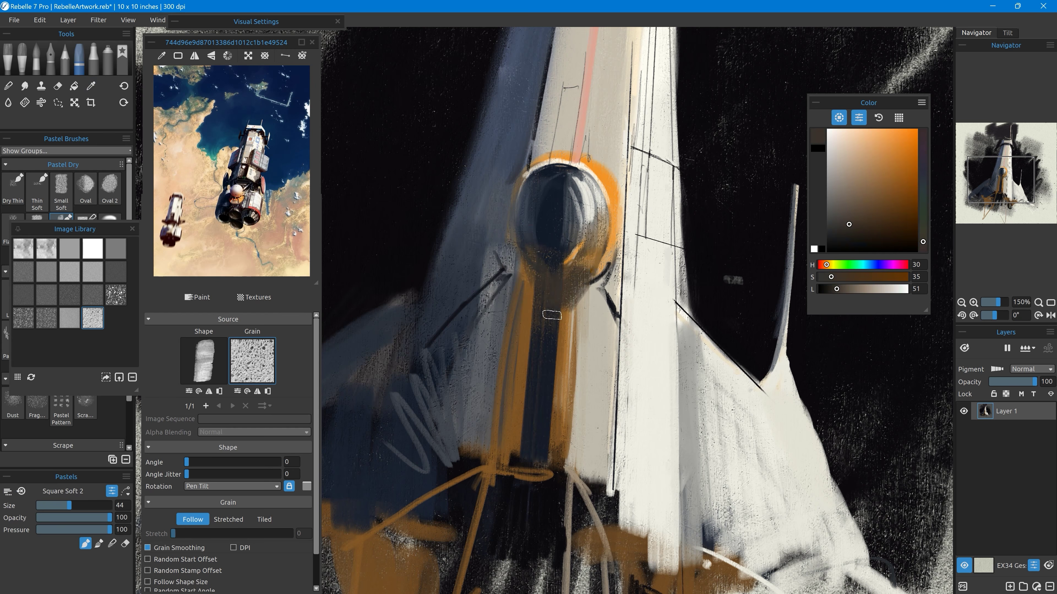
# Narrow the orange strip below the porthole, covering its sides with sampled beige and grey at brush size 24.
pyautogui.keyDown('alt'); pyautogui.click(597, 305); pyautogui.keyUp('alt')
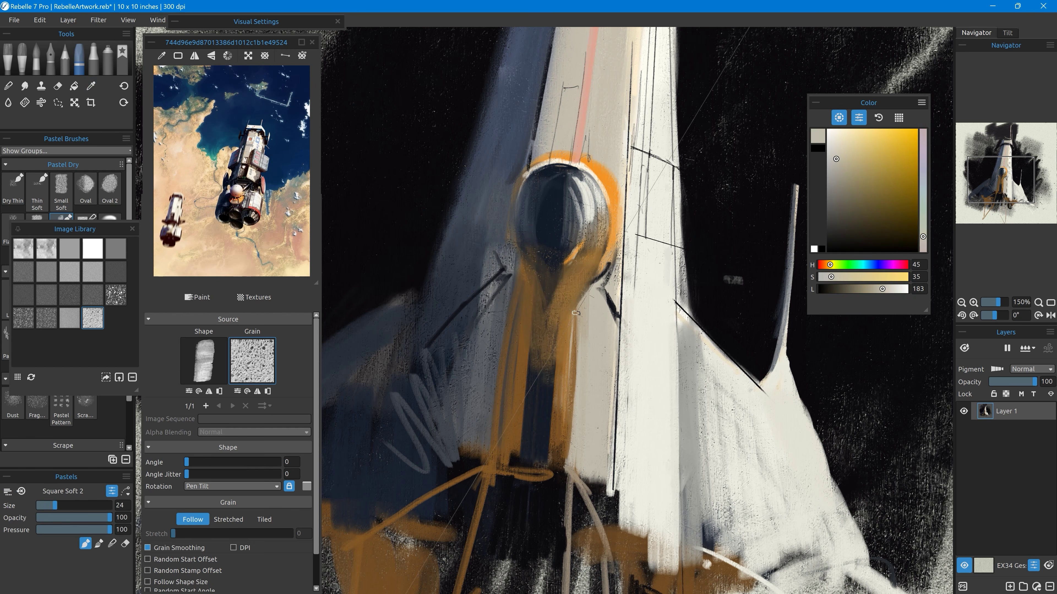
pyautogui.keyDown('alt'); pyautogui.click(503, 302); pyautogui.keyUp('alt')
pyautogui.moveTo(526, 342); pyautogui.dragTo(535, 409)
pyautogui.keyDown('alt'); pyautogui.click(590, 317); pyautogui.keyUp('alt')
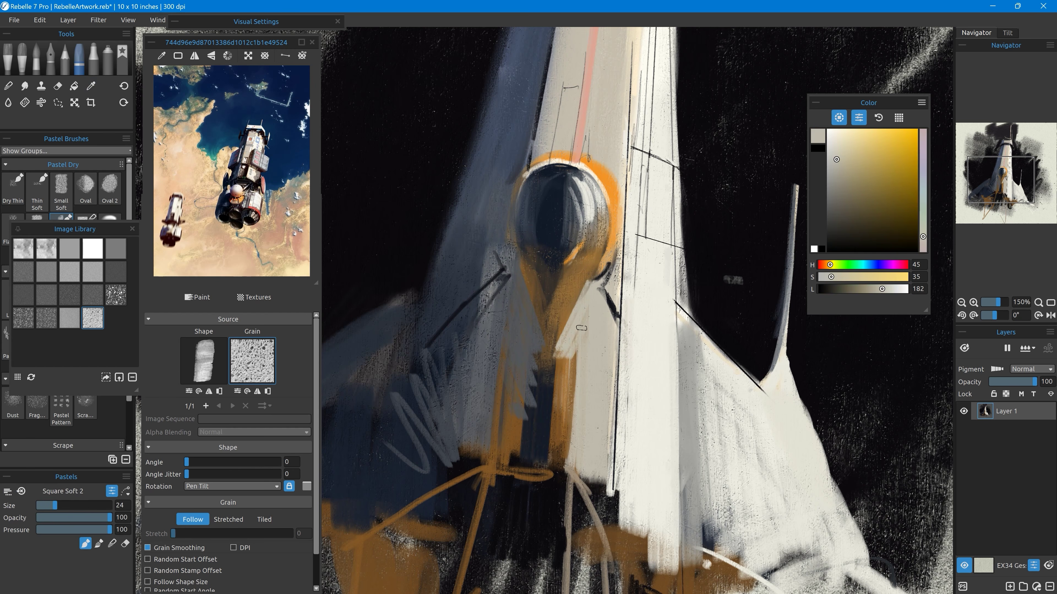
pyautogui.moveTo(562, 347); pyautogui.dragTo(551, 464)
pyautogui.keyDown('alt'); pyautogui.click(509, 345); pyautogui.keyUp('alt')
pyautogui.moveTo(525, 404); pyautogui.dragTo(510, 474)
# Paint a dark brown band down the centre of the strip in a sampled tone and smooth the beige panel beside it.
pyautogui.keyDown('alt'); pyautogui.click(556, 319); pyautogui.keyUp('alt')
pyautogui.moveTo(545, 348); pyautogui.dragTo(541, 475)
pyautogui.moveTo(549, 294); pyautogui.dragTo(537, 483)
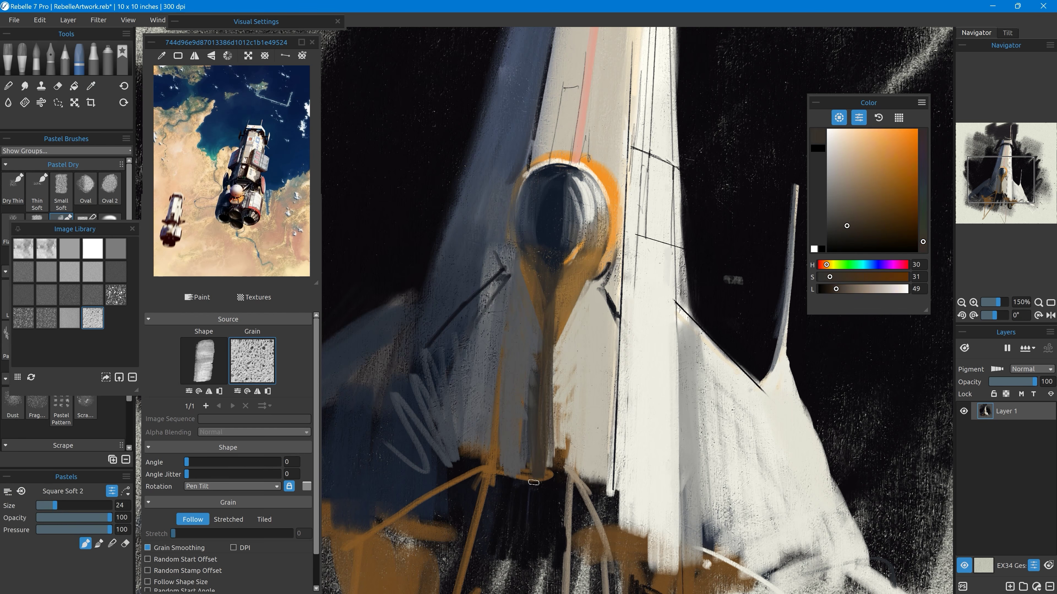
pyautogui.keyDown('alt'); pyautogui.click(602, 300); pyautogui.keyUp('alt')
pyautogui.moveTo(596, 338); pyautogui.dragTo(585, 338)
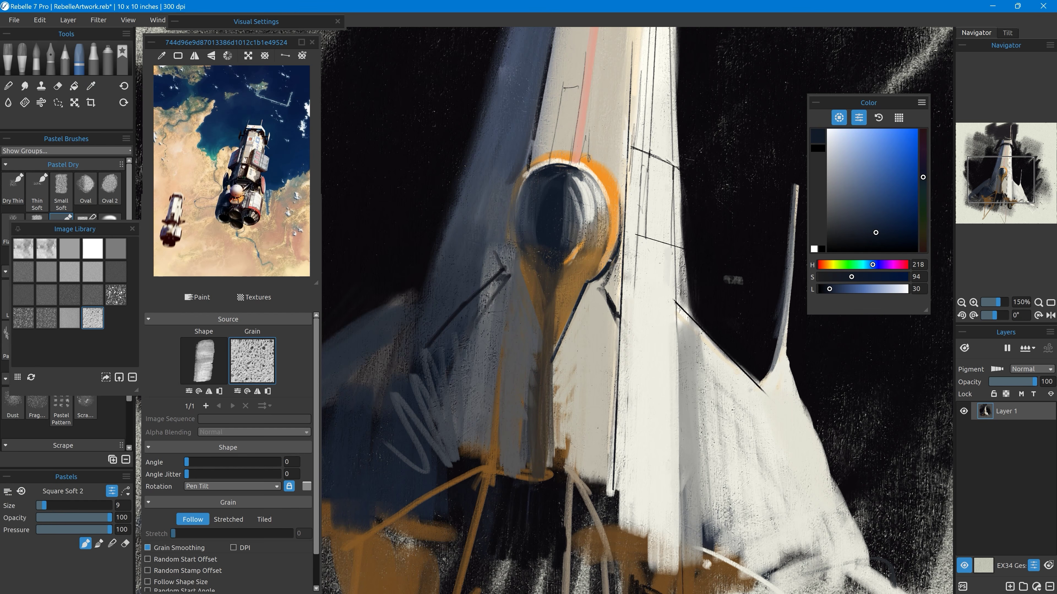
# Shade the right edge of the orange cone beneath the porthole in sampled tones at brush size 9.
pyautogui.keyDown('alt'); pyautogui.click(591, 306); pyautogui.keyUp('alt')
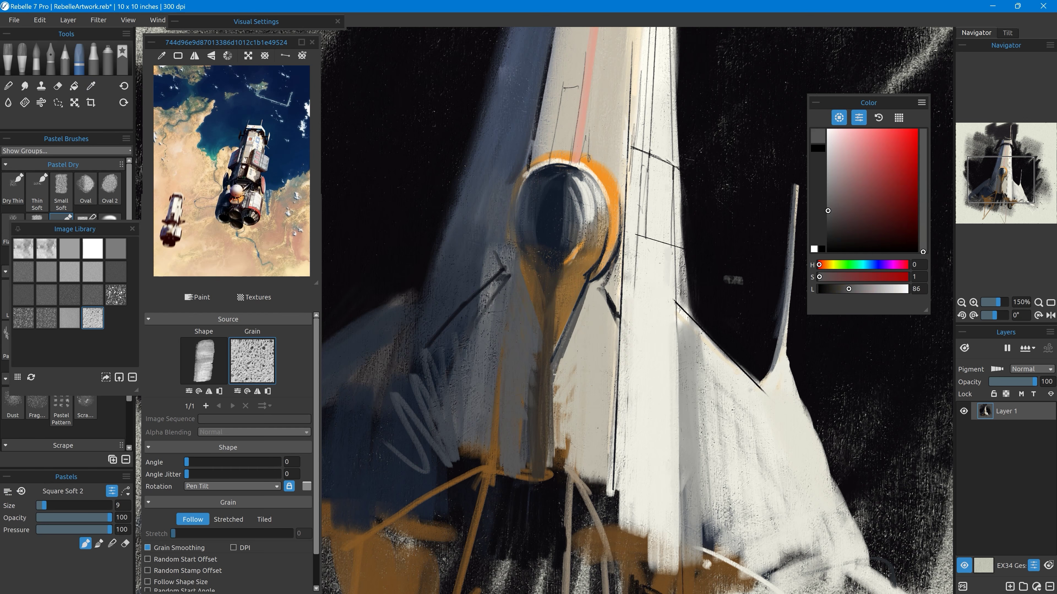
pyautogui.keyDown('alt'); pyautogui.click(578, 289); pyautogui.keyUp('alt')
pyautogui.hotkey('ctrl', 'z')
pyautogui.keyDown('alt'); pyautogui.click(580, 283); pyautogui.keyUp('alt')
pyautogui.moveTo(590, 262); pyautogui.dragTo(549, 385)
# Sample neighbouring tones and refine the cone and stem under the porthole, touching up the beige hull above it.
pyautogui.keyDown('alt'); pyautogui.click(584, 281); pyautogui.keyUp('alt')
pyautogui.keyDown('alt'); pyautogui.click(524, 282); pyautogui.keyUp('alt')
pyautogui.keyDown('alt'); pyautogui.click(537, 336); pyautogui.keyUp('alt')
pyautogui.keyDown('alt'); pyautogui.click(549, 336); pyautogui.keyUp('alt')
pyautogui.keyDown('alt'); pyautogui.click(524, 290); pyautogui.keyUp('alt')
pyautogui.moveTo(554, 169)
pyautogui.mouseDown()
pyautogui.moveTo(524, 290)
pyautogui.moveTo(548, 312)
pyautogui.moveTo(550, 366)
pyautogui.mouseUp()
pyautogui.keyDown('alt'); pyautogui.click(545, 303); pyautogui.keyUp('alt')
pyautogui.scroll(-1, 553, 353)
pyautogui.scroll(-1, 649, 386)
pyautogui.moveTo(607, 279); pyautogui.dragTo(606, 321)
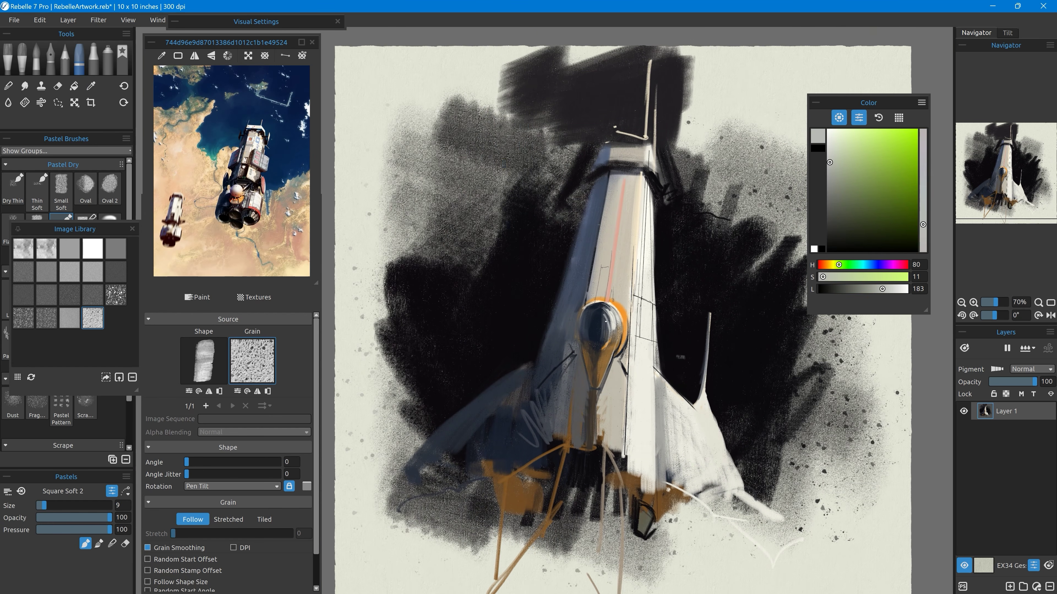
# Pick a fully saturated red-orange and paint a stripe down the inner part of the right wing.
pyautogui.keyDown('alt'); pyautogui.click(607, 368); pyautogui.keyUp('alt')
pyautogui.click(923, 248)
pyautogui.click(918, 143)
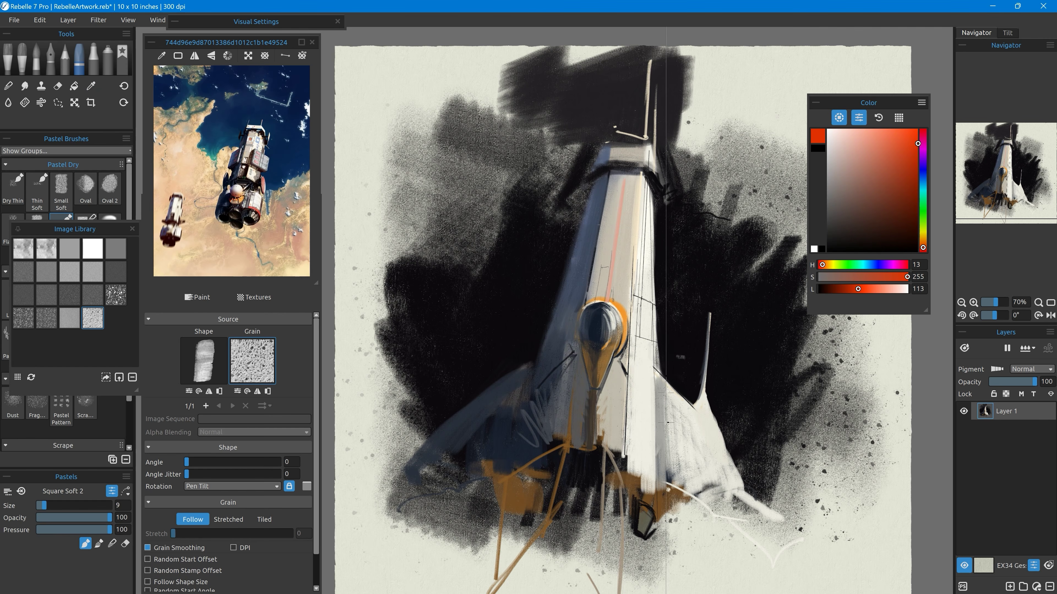
pyautogui.moveTo(666, 379); pyautogui.dragTo(670, 487)
pyautogui.moveTo(677, 409); pyautogui.dragTo(685, 493)
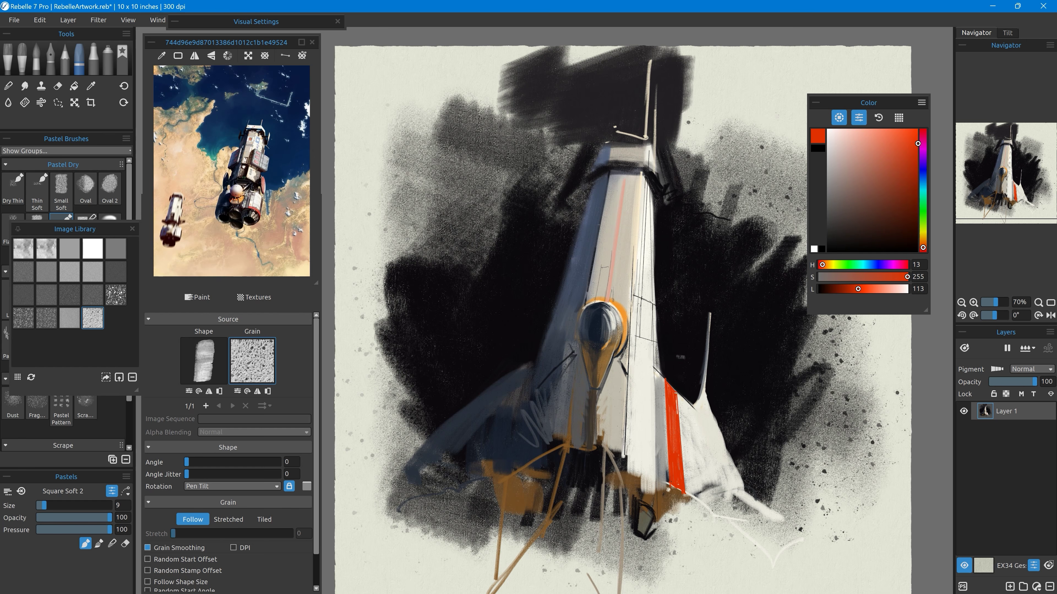
# Add a new layer and brush lighter and darker tones over the red wing stripe at brush size 37.
pyautogui.click(1010, 587)
pyautogui.press(']')
pyautogui.moveTo(889, 275); pyautogui.dragTo(825, 277)
pyautogui.click(852, 289)
pyautogui.click(854, 137)
pyautogui.moveTo(667, 382)
pyautogui.mouseDown()
pyautogui.moveTo(688, 480)
pyautogui.moveTo(665, 468)
pyautogui.moveTo(672, 509)
pyautogui.mouseUp()
pyautogui.click(893, 222)
pyautogui.moveTo(678, 460); pyautogui.dragTo(682, 511)
pyautogui.keyDown('alt'); pyautogui.click(673, 434); pyautogui.keyUp('alt')
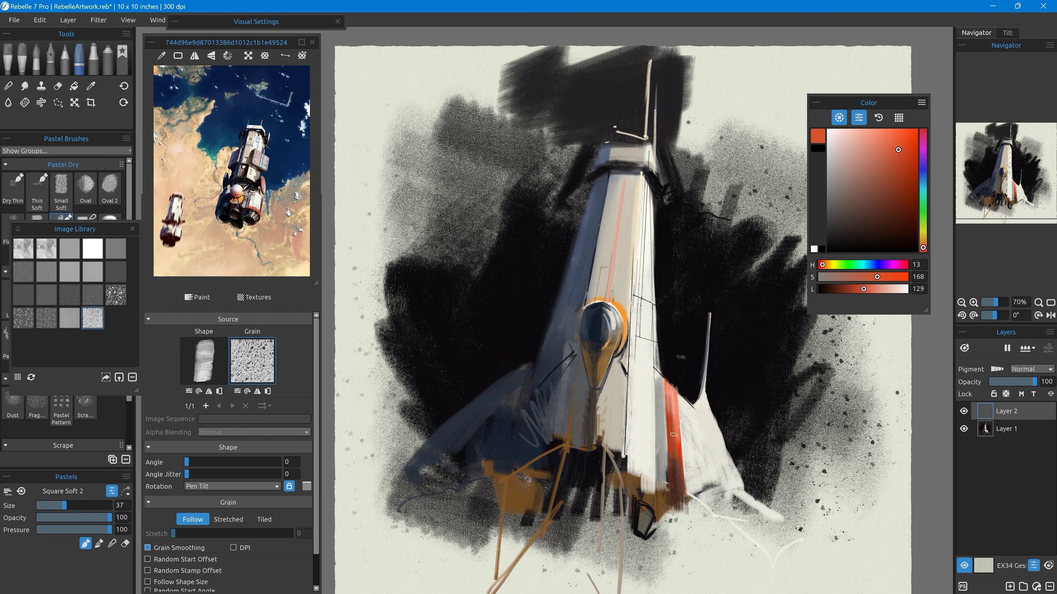
# Compare blending modes such as Hard Mix on the new layer and set it to Overlay.
pyautogui.click(1031, 369)
pyautogui.click(1018, 445)
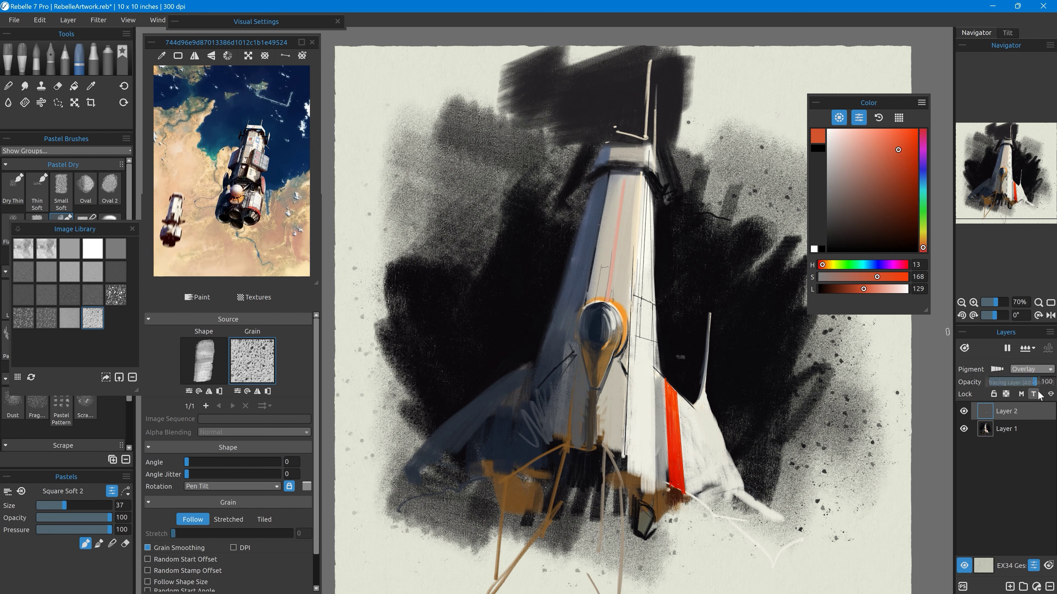
pyautogui.click(1030, 369)
pyautogui.click(1017, 404)
pyautogui.click(1031, 369)
pyautogui.click(1019, 404)
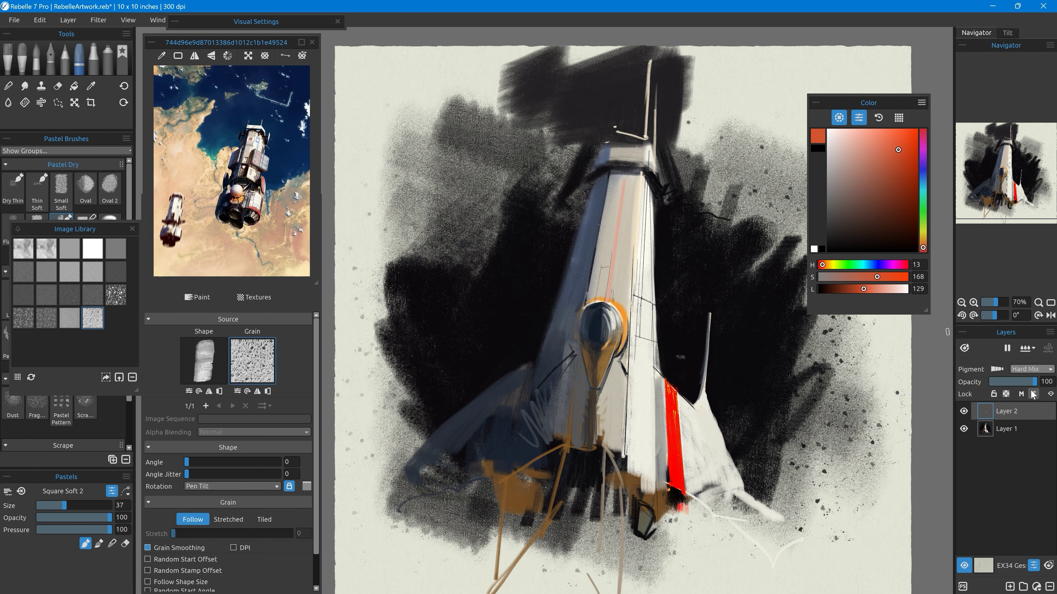
pyautogui.click(1031, 369)
pyautogui.click(1019, 315)
pyautogui.click(964, 412)
pyautogui.click(963, 412)
pyautogui.click(1039, 370)
pyautogui.click(1012, 358)
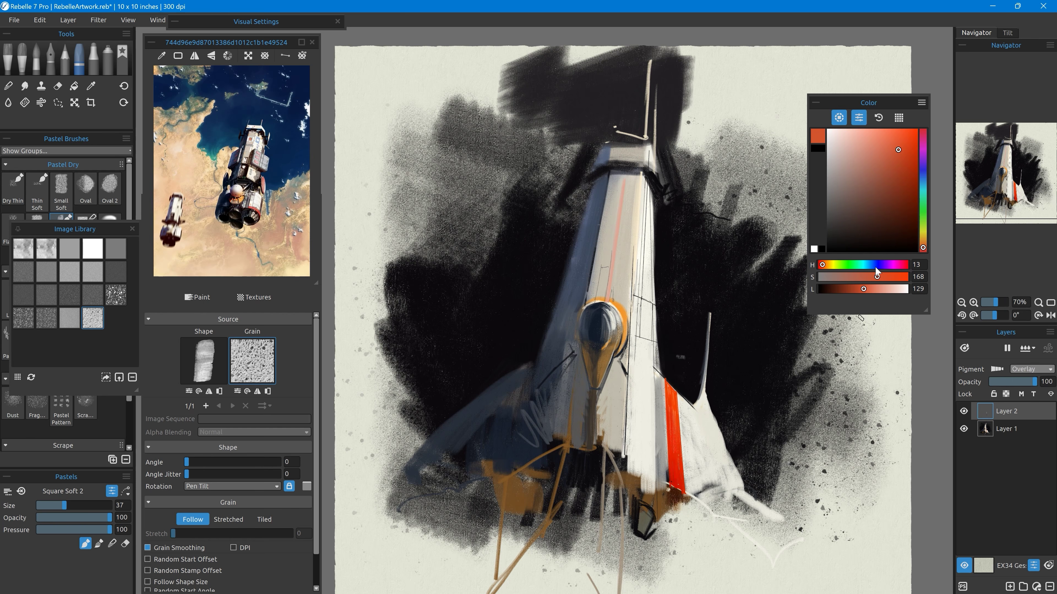
# Pick a dark tone and glaze shadows over the hull base, the area around the porthole and the right wing.
pyautogui.click(844, 242)
pyautogui.moveTo(675, 455); pyautogui.dragTo(679, 499)
pyautogui.moveTo(663, 392)
pyautogui.mouseDown()
pyautogui.moveTo(658, 508)
pyautogui.moveTo(615, 360)
pyautogui.mouseUp()
pyautogui.moveTo(605, 460)
pyautogui.mouseDown()
pyautogui.moveTo(593, 333)
pyautogui.moveTo(576, 317)
pyautogui.mouseUp()
pyautogui.moveTo(540, 466); pyautogui.dragTo(566, 354)
pyautogui.moveTo(694, 411); pyautogui.dragTo(706, 361)
pyautogui.moveTo(724, 448); pyautogui.dragTo(752, 519)
# Pick a pale warm cream with hue 42 and glaze highlights down the white hull beside the porthole.
pyautogui.click(843, 130)
pyautogui.click(830, 265)
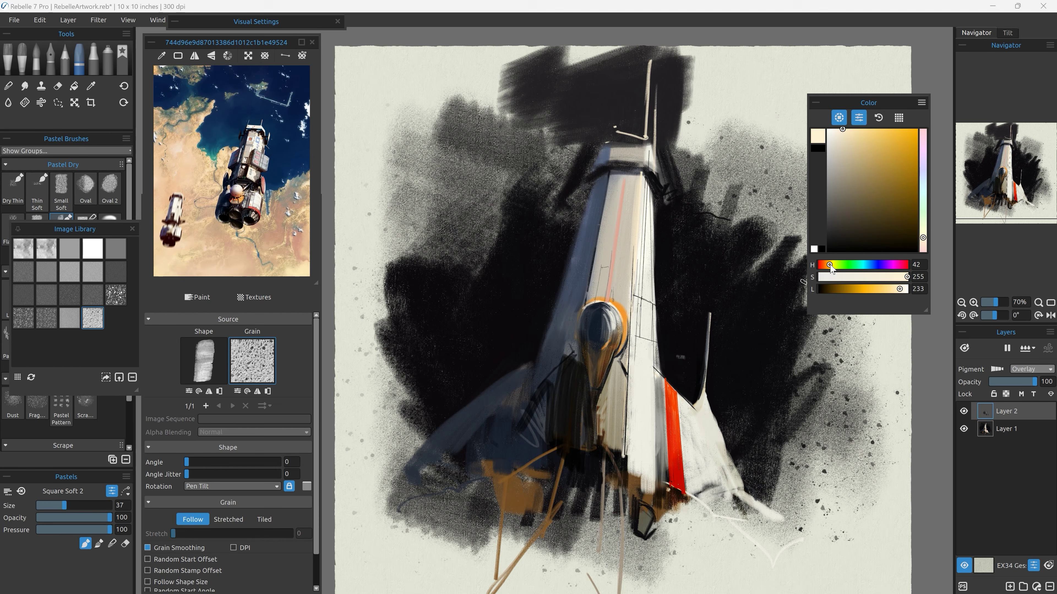
pyautogui.moveTo(648, 301); pyautogui.dragTo(652, 412)
pyautogui.moveTo(644, 266); pyautogui.dragTo(634, 398)
pyautogui.moveTo(632, 307); pyautogui.dragTo(629, 387)
# Glaze the pale cream over the lower hull panels and along the outer surface of the right wing.
pyautogui.scroll(3, 726, 443)
pyautogui.scroll(1, 642, 264)
pyautogui.moveTo(601, 348); pyautogui.dragTo(606, 424)
pyautogui.moveTo(621, 367); pyautogui.dragTo(623, 411)
pyautogui.moveTo(647, 394)
pyautogui.mouseDown()
pyautogui.moveTo(661, 469)
pyautogui.moveTo(711, 450)
pyautogui.mouseUp()
pyautogui.moveTo(704, 424); pyautogui.dragTo(744, 524)
pyautogui.moveTo(696, 454); pyautogui.dragTo(703, 488)
# Add cream overlay highlights along the white hull panel and the lit ring of the porthole.
pyautogui.moveTo(597, 255); pyautogui.dragTo(598, 340)
pyautogui.moveTo(494, 179); pyautogui.dragTo(502, 246)
pyautogui.moveTo(502, 187); pyautogui.dragTo(523, 287)
pyautogui.moveTo(532, 150); pyautogui.dragTo(530, 328)
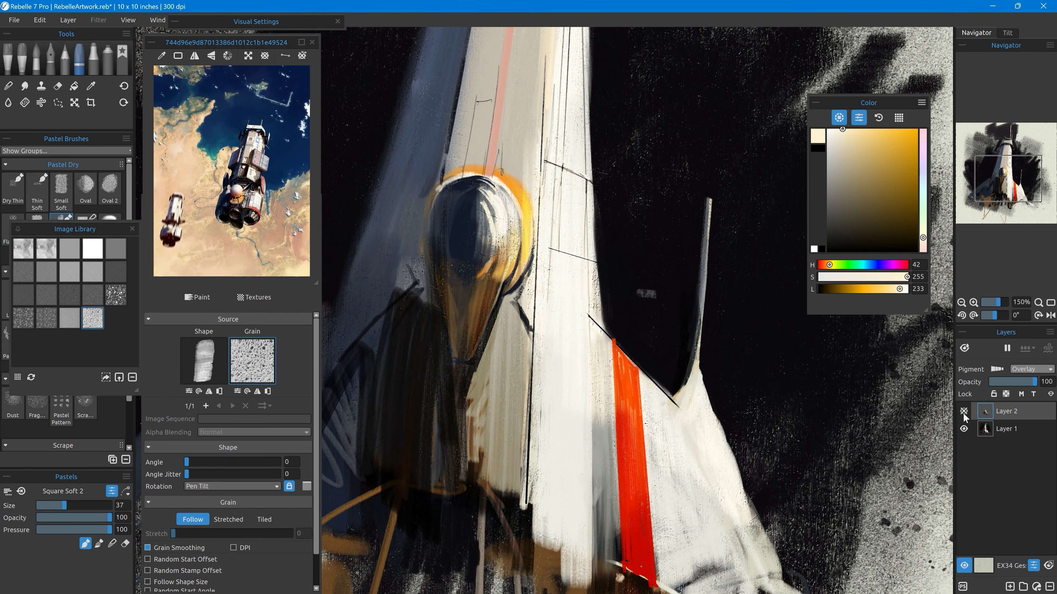
# Compare the painting with and without the Overlay layer.
pyautogui.click(962, 412)
pyautogui.click(963, 411)
pyautogui.hotkey('ctrl', '-')
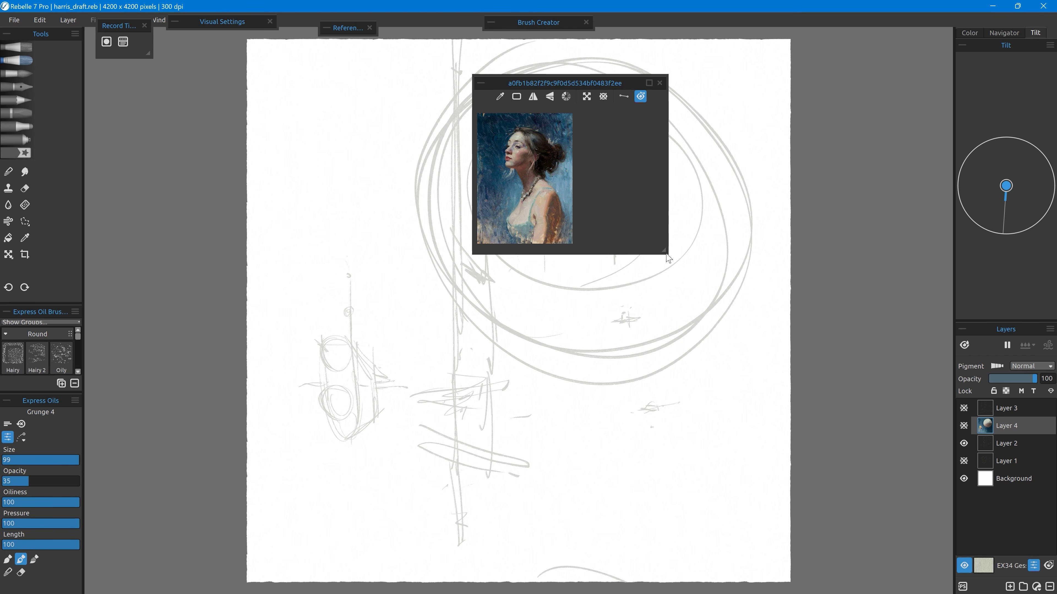
# In harris_draft.reb, narrow the portrait reference window and move it to the side, clear of the sketch.
pyautogui.moveTo(667, 252); pyautogui.dragTo(573, 252)
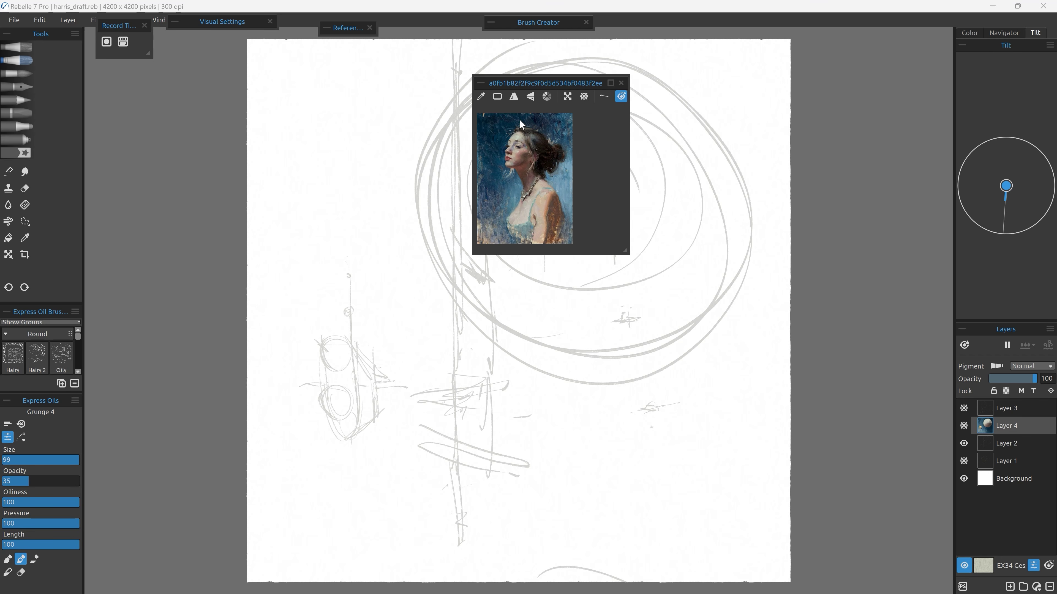
pyautogui.moveTo(508, 85); pyautogui.dragTo(834, 68)
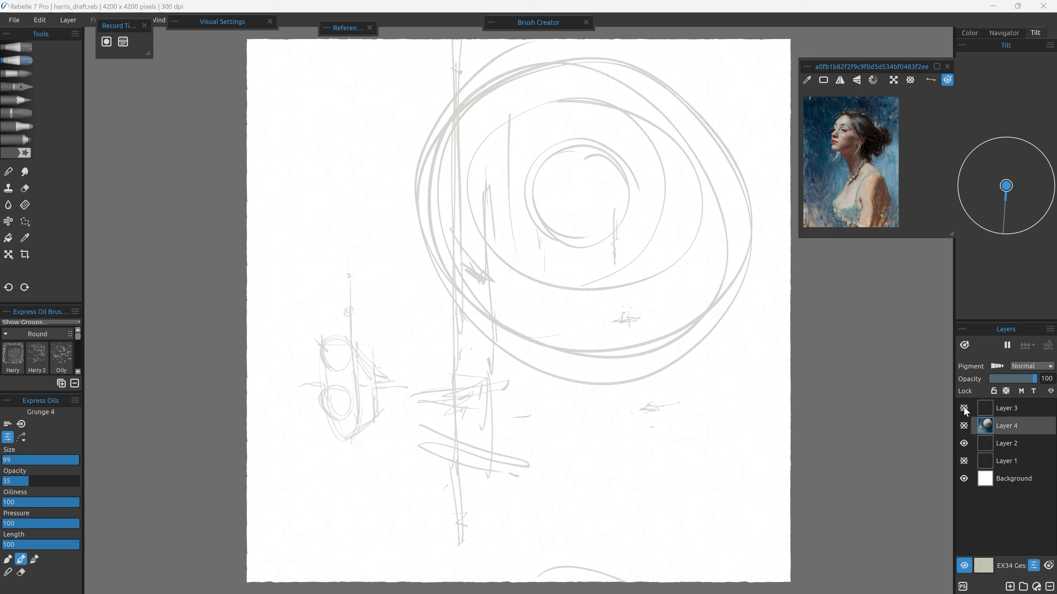
# Examine the sketches on Layer 1, Layer 2 and Layer 3 one at a time.
pyautogui.click(964, 445)
pyautogui.click(964, 461)
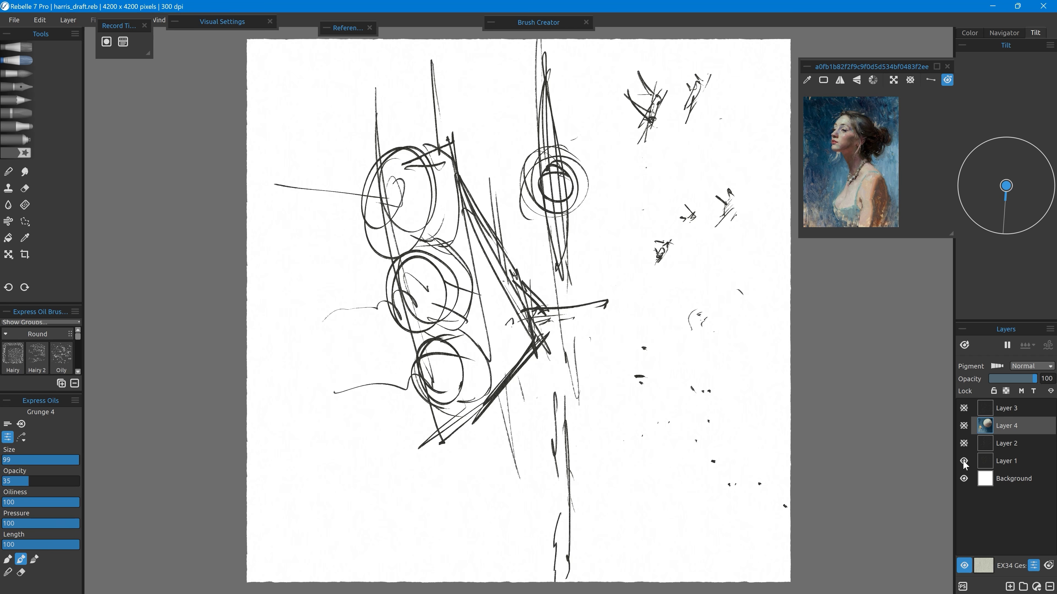
pyautogui.click(964, 460)
pyautogui.click(964, 444)
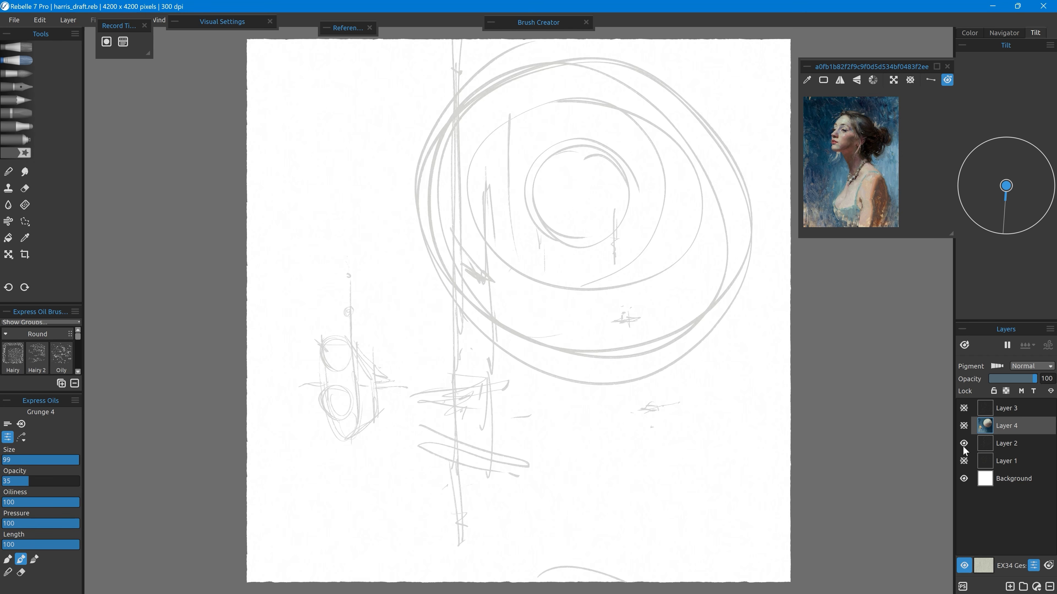
pyautogui.click(964, 444)
pyautogui.click(965, 408)
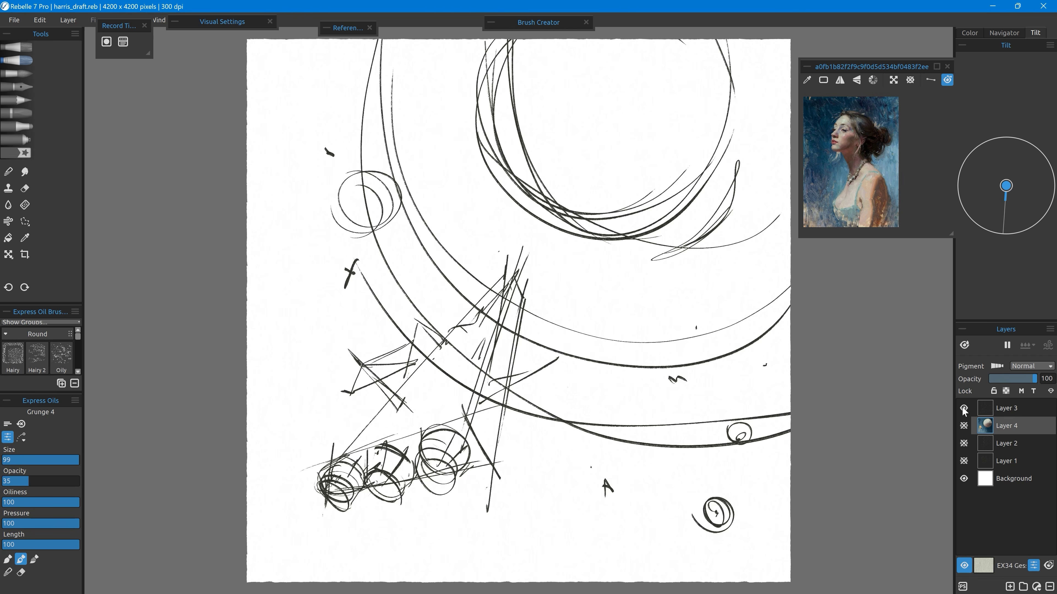
pyautogui.click(964, 408)
pyautogui.click(964, 461)
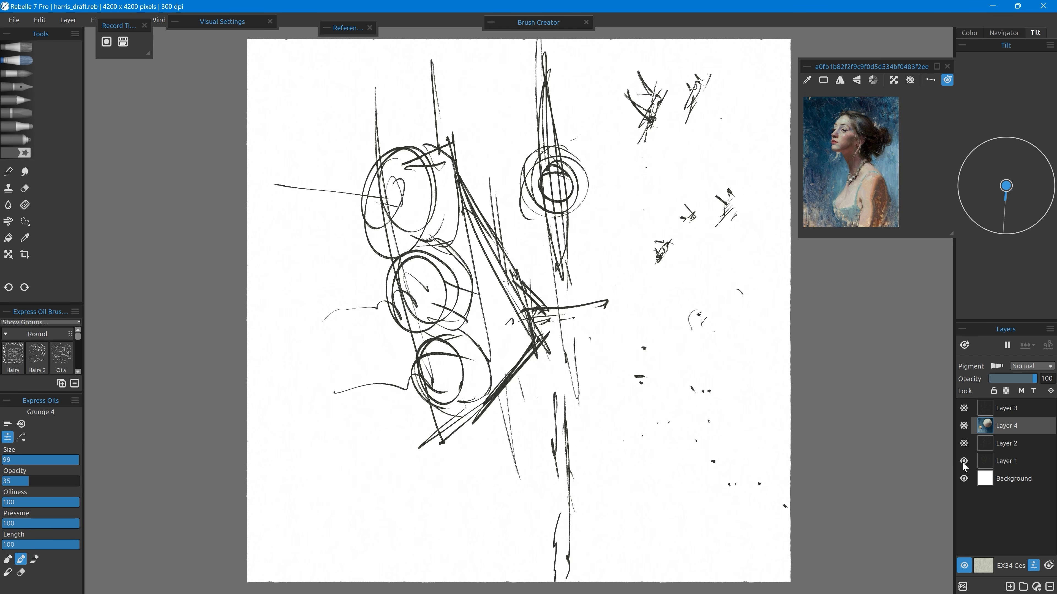
pyautogui.click(964, 463)
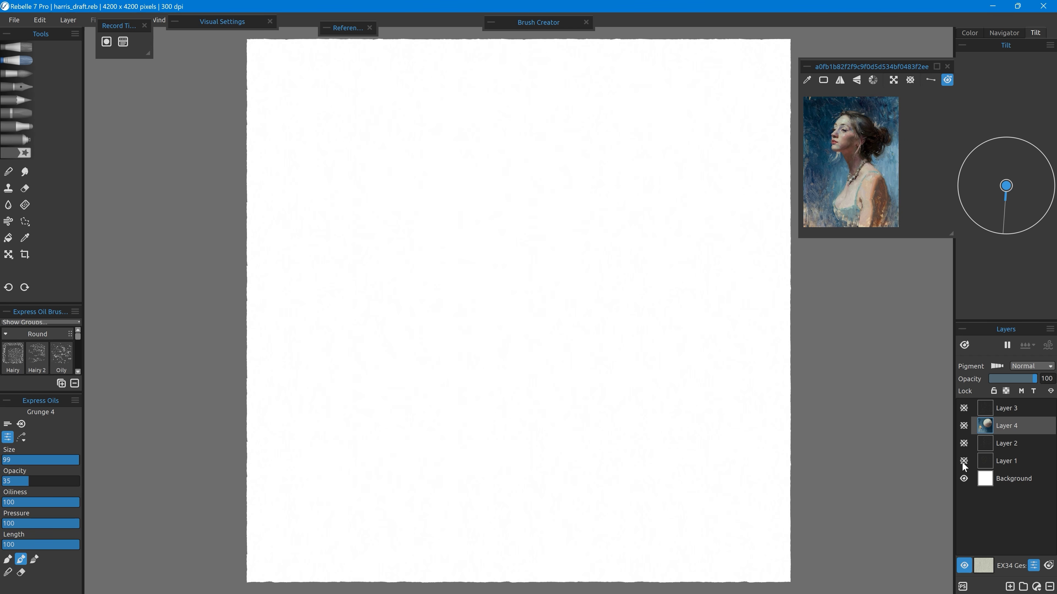
# Show and select the Layer 2 sketch and set its opacity to 56.
pyautogui.click(964, 443)
pyautogui.click(1015, 444)
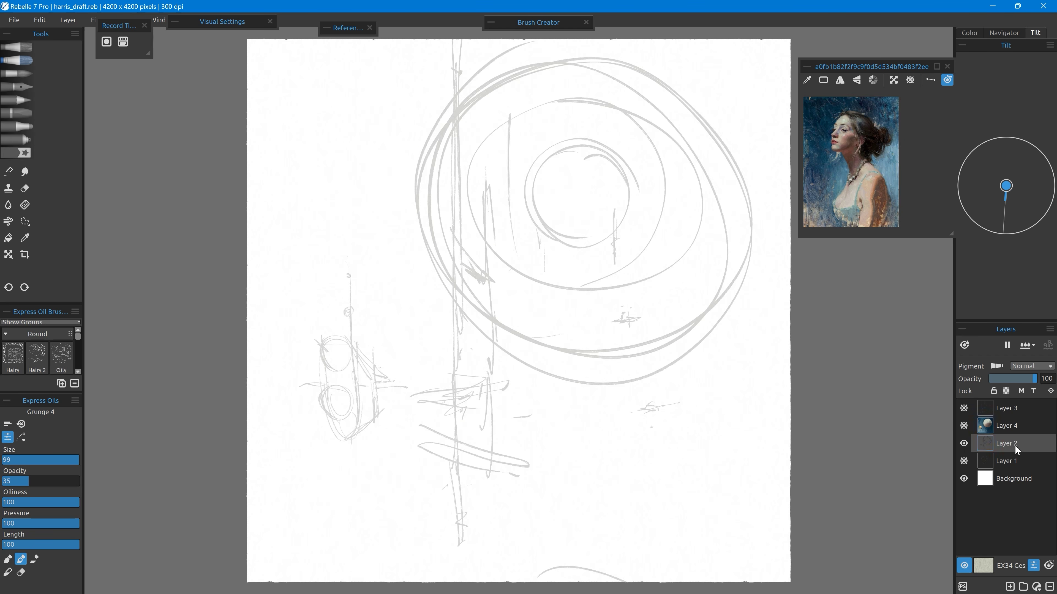
pyautogui.moveTo(1003, 381)
pyautogui.mouseDown()
pyautogui.moveTo(1041, 386)
pyautogui.moveTo(1015, 382)
pyautogui.mouseUp()
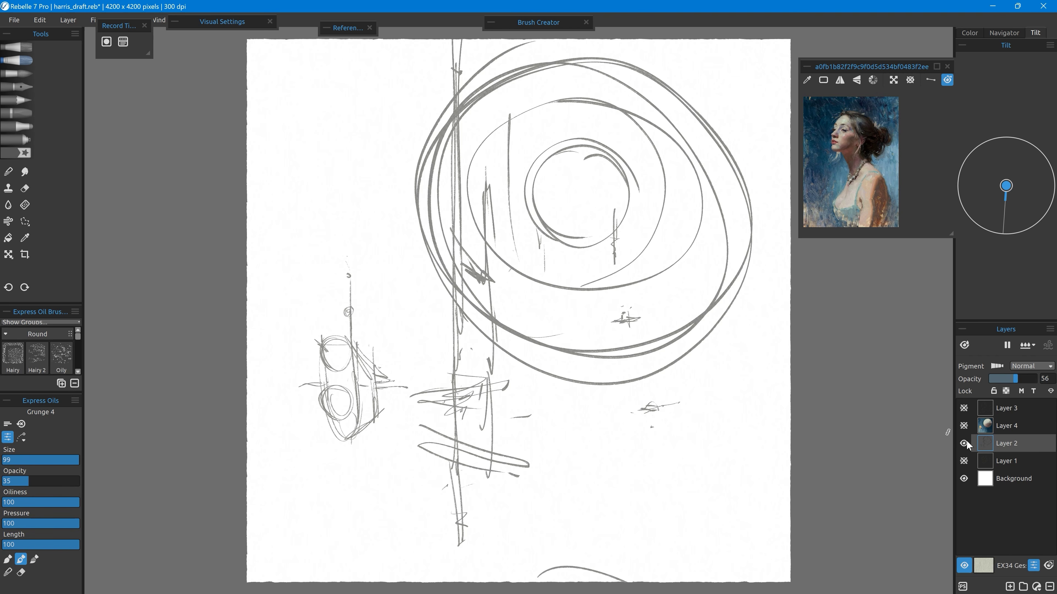
# Check the finished painting on Layer 4 and add an empty layer above the Layer 2 sketch.
pyautogui.click(964, 426)
pyautogui.click(964, 426)
pyautogui.click(964, 425)
pyautogui.click(1010, 585)
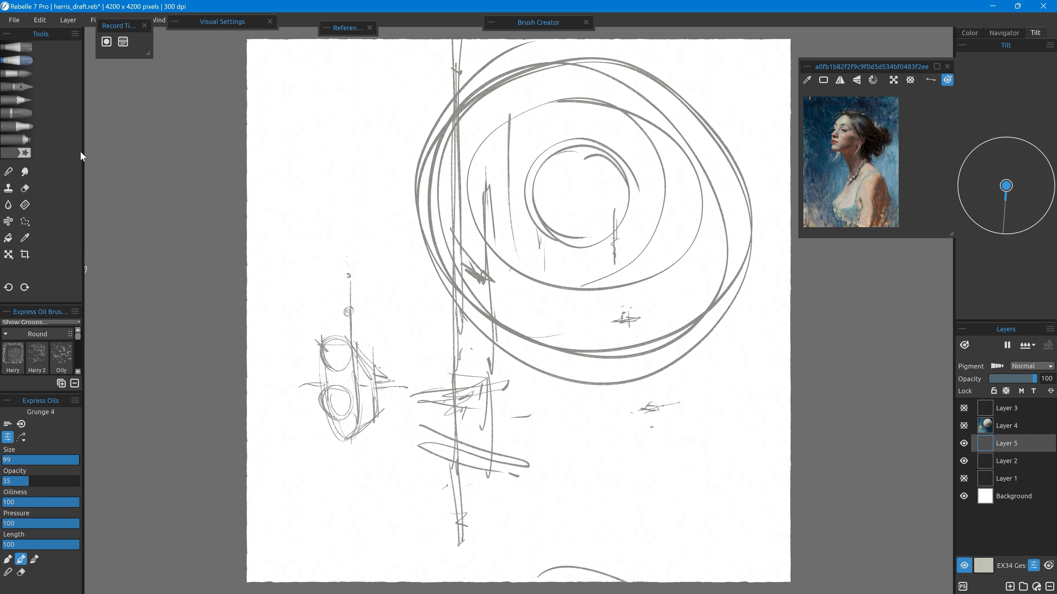
# Widen the tool panels and enlarge the Express Oil brush list.
pyautogui.moveTo(83, 210); pyautogui.dragTo(134, 205)
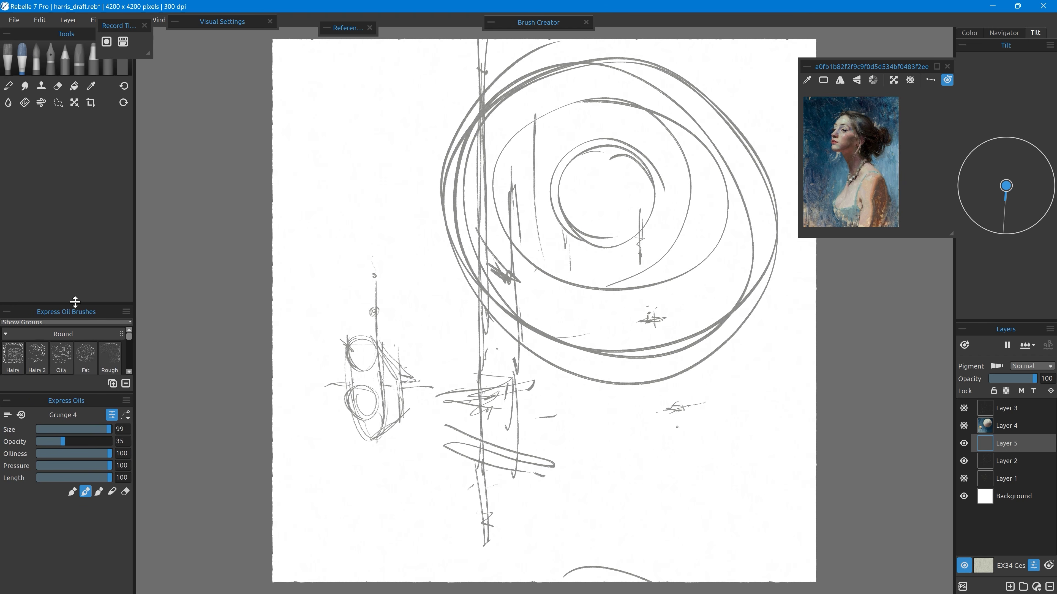
pyautogui.moveTo(74, 302); pyautogui.dragTo(77, 126)
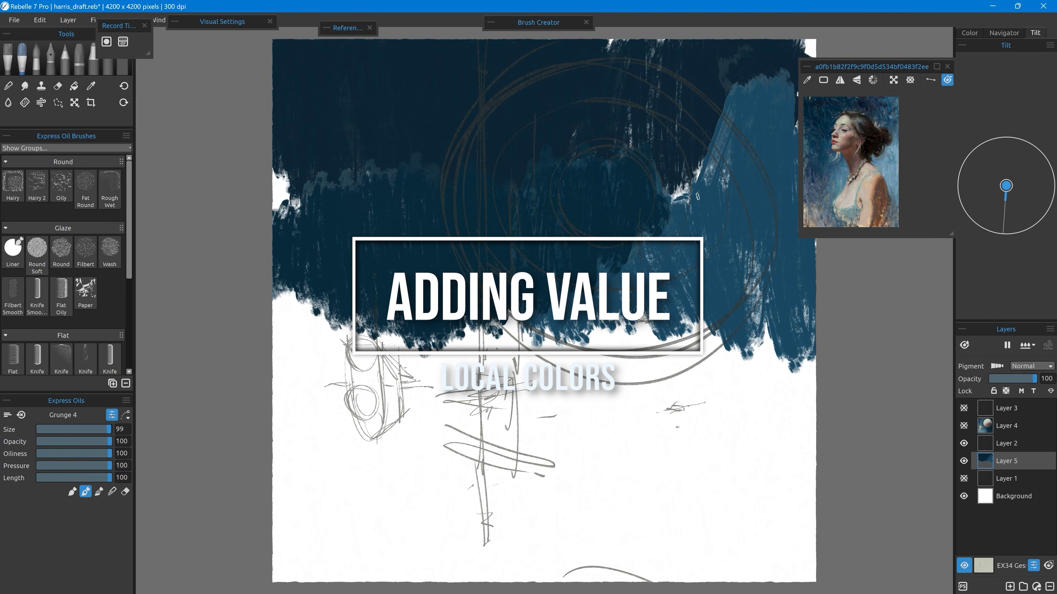
# Block in indigo, teal, grey and pale blue patches over the lower canvas with Grunge 4 at opacity 100.
pyautogui.moveTo(300, 270); pyautogui.dragTo(374, 408)
pyautogui.moveTo(599, 299); pyautogui.dragTo(583, 517)
pyautogui.moveTo(707, 304); pyautogui.dragTo(507, 532)
pyautogui.moveTo(770, 454); pyautogui.dragTo(616, 577)
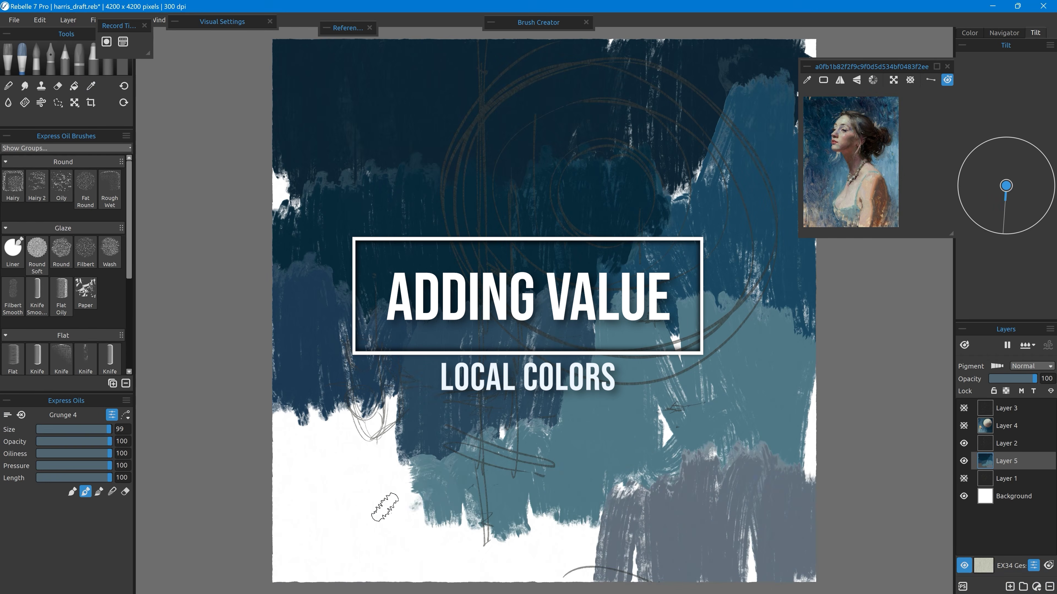
pyautogui.moveTo(416, 500); pyautogui.dragTo(558, 570)
pyautogui.moveTo(291, 417)
pyautogui.mouseDown()
pyautogui.moveTo(399, 558)
pyautogui.moveTo(329, 491)
pyautogui.moveTo(332, 566)
pyautogui.mouseUp()
# Choose the Oils & Acrylics Grunge 4 brush in blending mode and blend the pale and teal patches across the lower canvas.
pyautogui.click(112, 492)
pyautogui.moveTo(382, 512); pyautogui.dragTo(441, 575)
pyautogui.click(7, 60)
pyautogui.moveTo(129, 210)
pyautogui.mouseDown()
pyautogui.moveTo(136, 335)
pyautogui.moveTo(134, 313)
pyautogui.mouseUp()
pyautogui.click(85, 263)
pyautogui.click(112, 492)
pyautogui.moveTo(287, 475); pyautogui.dragTo(341, 557)
pyautogui.moveTo(354, 508); pyautogui.dragTo(521, 574)
pyautogui.moveTo(624, 487); pyautogui.dragTo(541, 574)
pyautogui.moveTo(666, 424); pyautogui.dragTo(728, 491)
pyautogui.moveTo(807, 367); pyautogui.dragTo(774, 448)
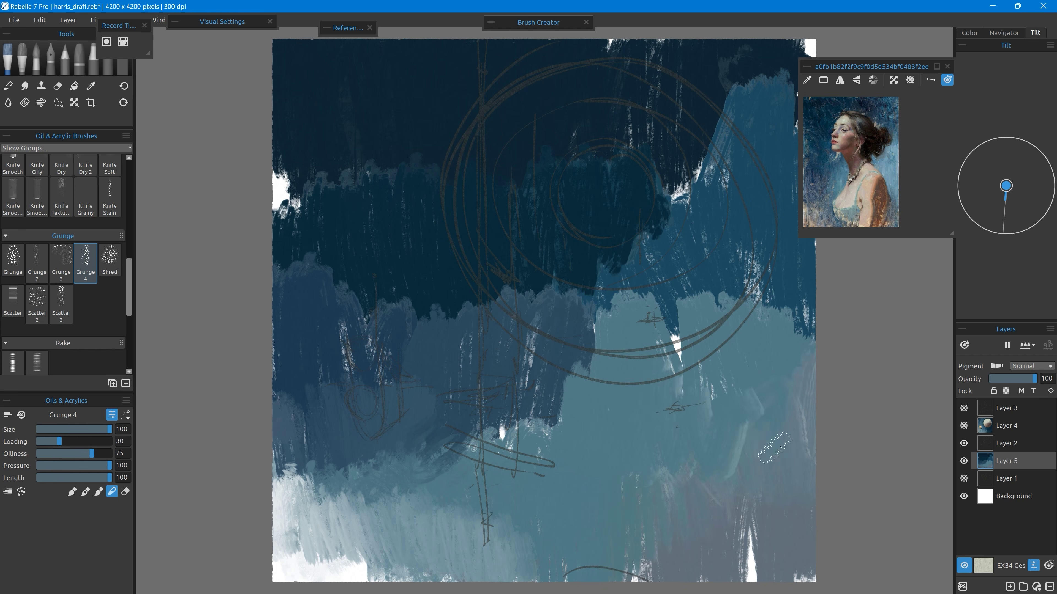
# Blend the boundaries between the dark blue, indigo and teal areas through the canvas's middle and left edge.
pyautogui.moveTo(674, 300); pyautogui.dragTo(687, 387)
pyautogui.moveTo(790, 270); pyautogui.dragTo(719, 349)
pyautogui.moveTo(666, 283); pyautogui.dragTo(541, 437)
pyautogui.moveTo(499, 383)
pyautogui.mouseDown()
pyautogui.moveTo(266, 465)
pyautogui.moveTo(366, 575)
pyautogui.mouseUp()
pyautogui.moveTo(312, 262); pyautogui.dragTo(287, 325)
pyautogui.moveTo(279, 171); pyautogui.dragTo(292, 221)
pyautogui.moveTo(462, 283); pyautogui.dragTo(387, 379)
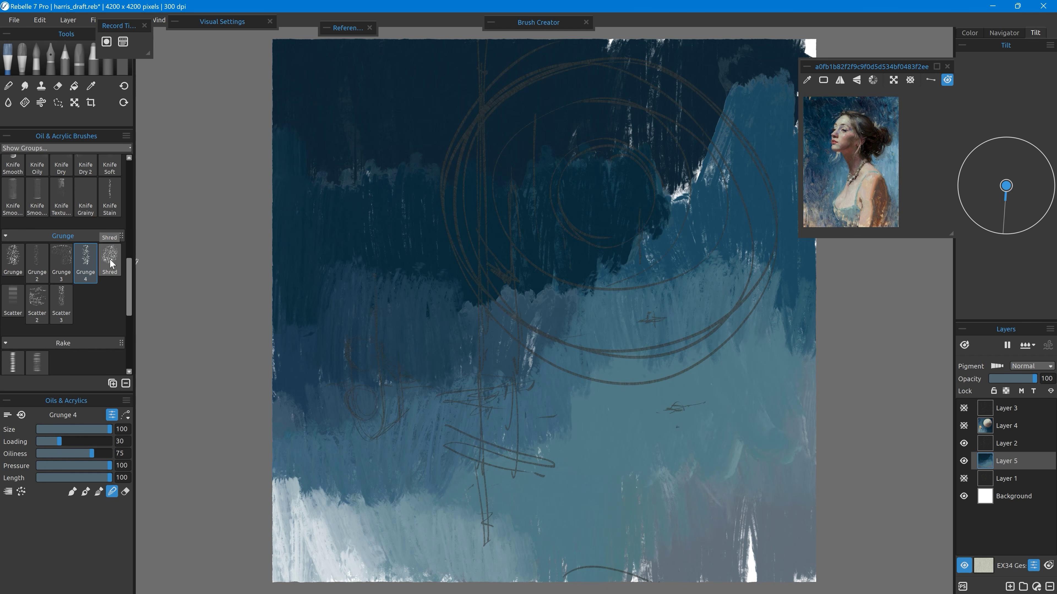
# Test the Scatter 3, Dabber and Knife Stain brushes on the transitions between the dark and lighter blues.
pyautogui.click(61, 304)
pyautogui.scroll(-4, 129, 318)
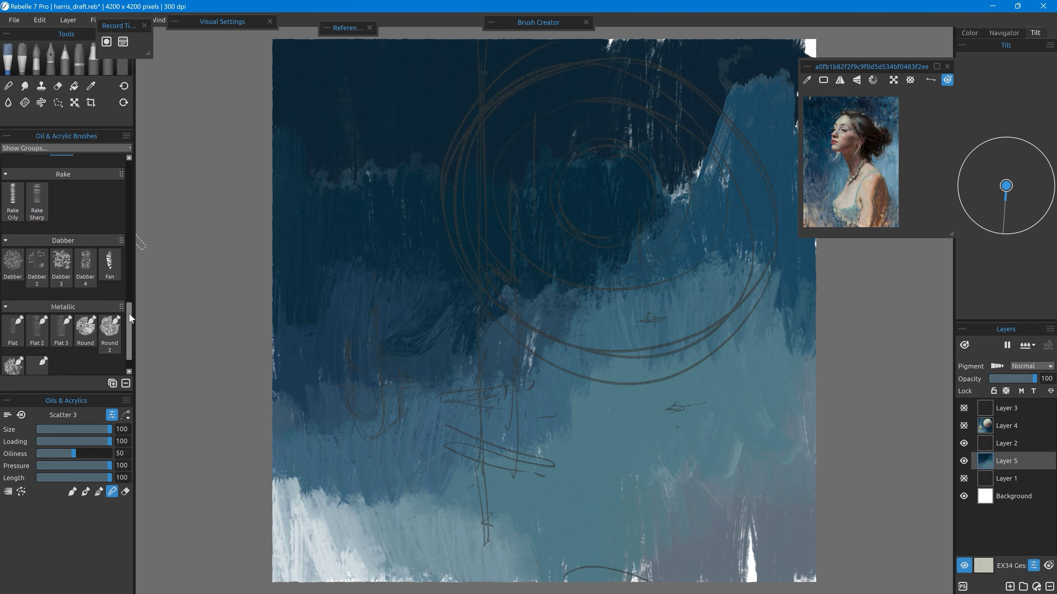
pyautogui.moveTo(130, 318); pyautogui.dragTo(130, 325)
pyautogui.click(61, 243)
pyautogui.moveTo(708, 160); pyautogui.dragTo(651, 215)
pyautogui.moveTo(129, 331); pyautogui.dragTo(128, 264)
pyautogui.click(110, 262)
pyautogui.moveTo(588, 288); pyautogui.dragTo(584, 318)
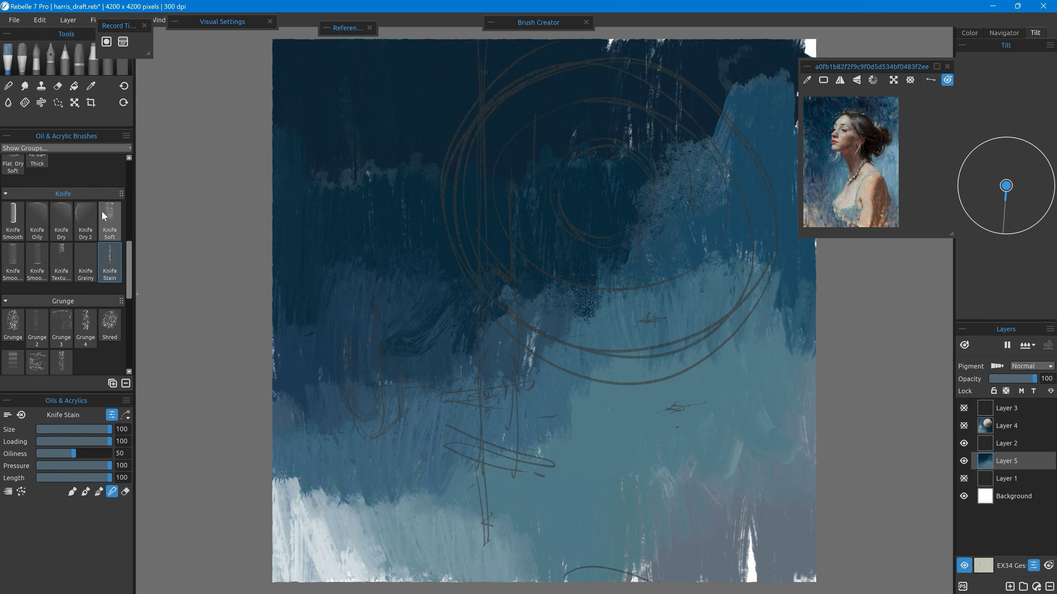
# Smooth the dark and mid-blue transitions in the upper right with Knife Soft, moving the portrait reference further aside.
pyautogui.click(104, 216)
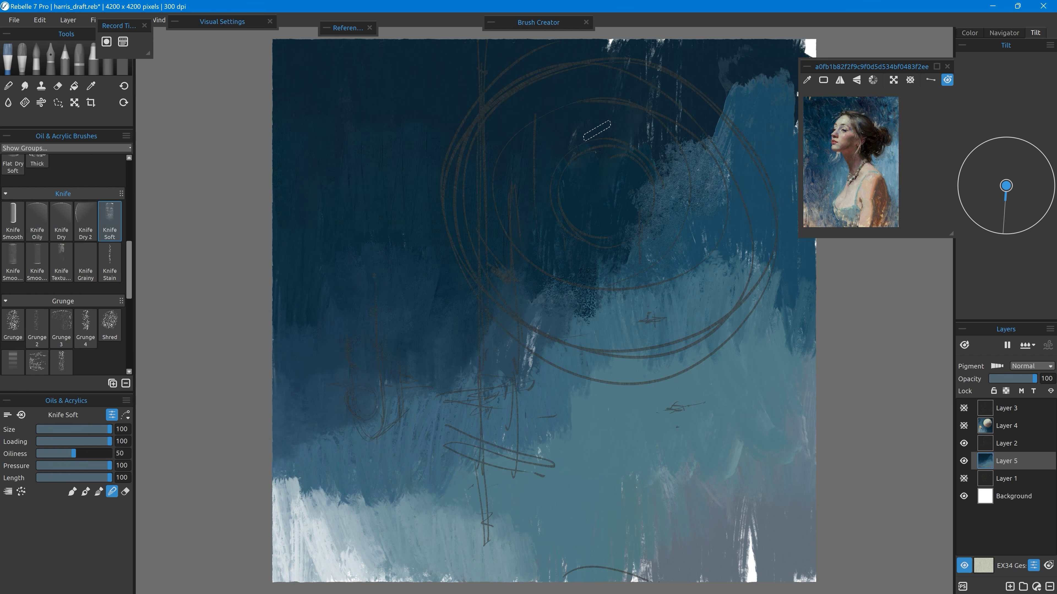
pyautogui.moveTo(682, 100); pyautogui.dragTo(728, 161)
pyautogui.moveTo(774, 75); pyautogui.dragTo(774, 163)
pyautogui.moveTo(871, 67); pyautogui.dragTo(907, 64)
pyautogui.press(']')
pyautogui.moveTo(690, 162); pyautogui.dragTo(734, 202)
# Open the Brush Creator beside the canvas and soften the blue-to-teal transitions with Knife Soft switched from blending to painting.
pyautogui.doubleClick(541, 25)
pyautogui.moveTo(542, 26); pyautogui.dragTo(207, 221)
pyautogui.moveTo(620, 260); pyautogui.dragTo(561, 329)
pyautogui.click(85, 491)
pyautogui.moveTo(739, 92); pyautogui.dragTo(773, 160)
pyautogui.moveTo(741, 192); pyautogui.dragTo(670, 281)
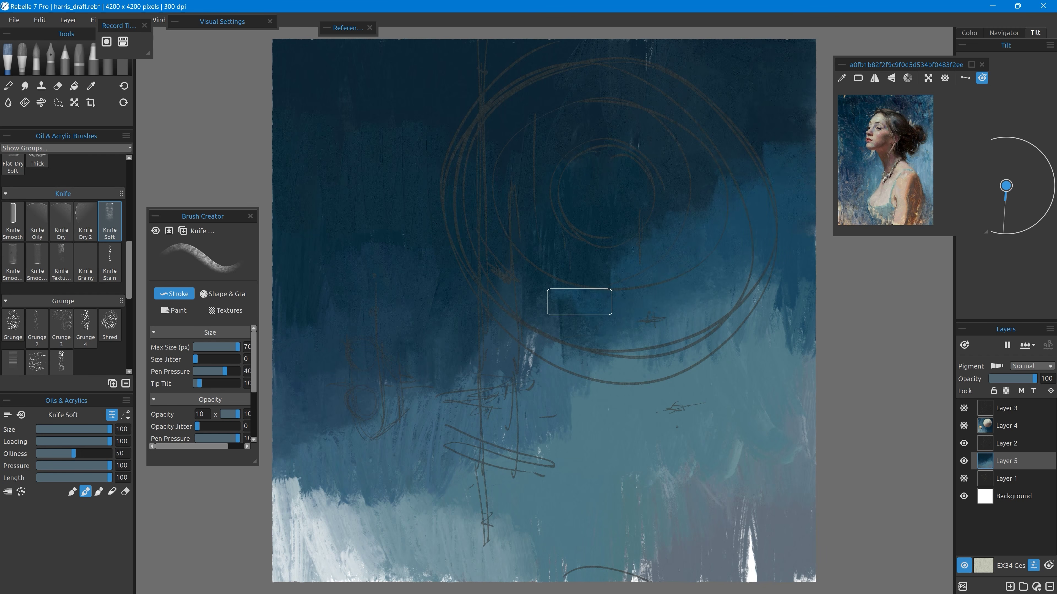
pyautogui.moveTo(579, 301)
pyautogui.mouseDown()
pyautogui.moveTo(354, 437)
pyautogui.moveTo(283, 448)
pyautogui.moveTo(413, 503)
pyautogui.moveTo(471, 490)
pyautogui.mouseUp()
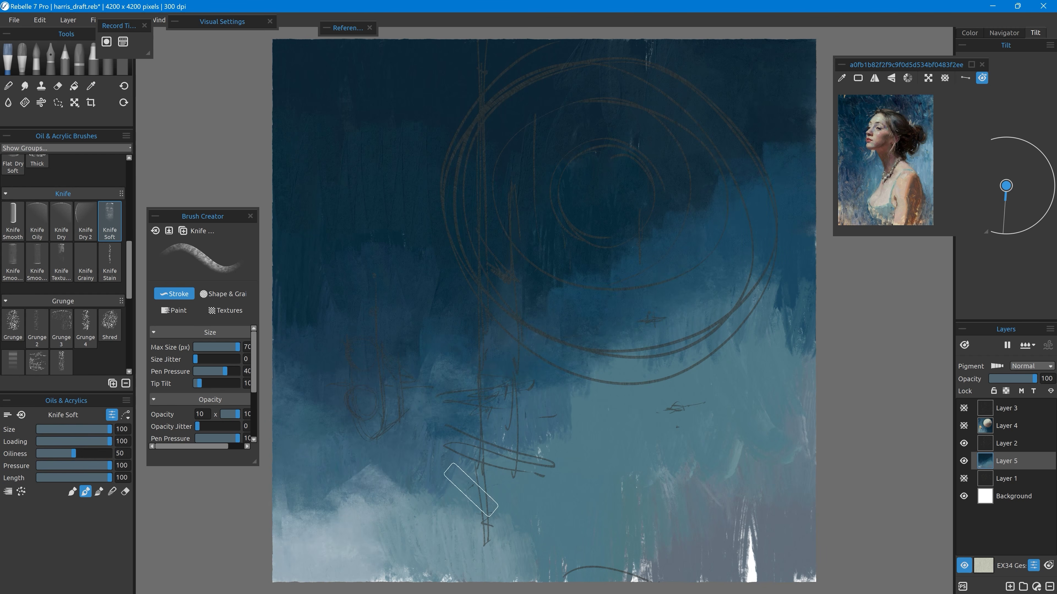
# Paint across the lower teal area with Knife Soft and blend the background transitions from the bottom edge to the upper right.
pyautogui.moveTo(427, 333)
pyautogui.mouseDown()
pyautogui.moveTo(401, 453)
pyautogui.moveTo(754, 425)
pyautogui.moveTo(586, 417)
pyautogui.mouseUp()
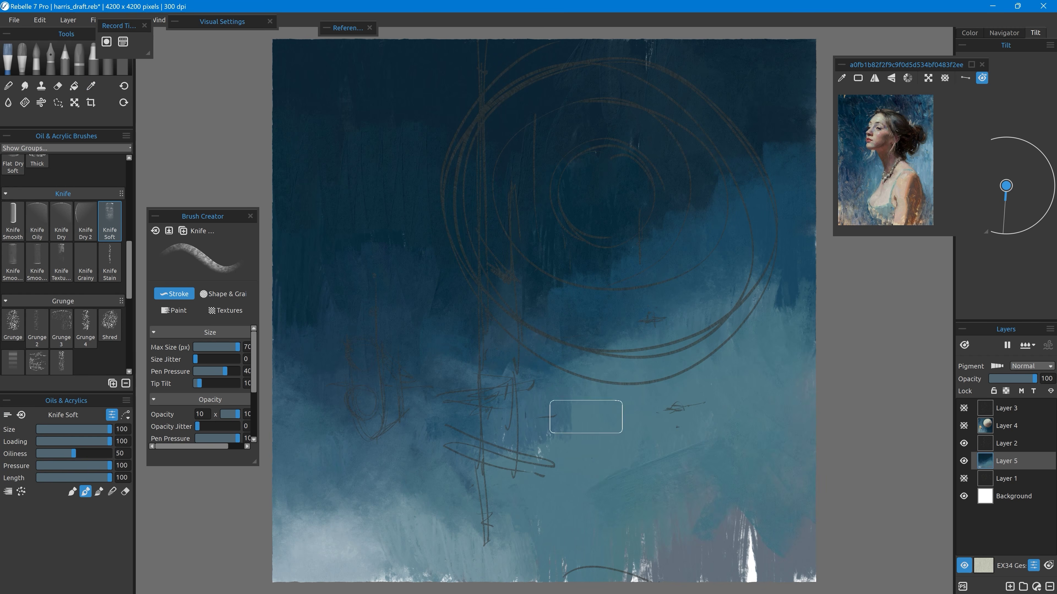
pyautogui.click(112, 491)
pyautogui.moveTo(624, 557)
pyautogui.mouseDown()
pyautogui.moveTo(665, 476)
pyautogui.moveTo(816, 526)
pyautogui.moveTo(424, 572)
pyautogui.moveTo(308, 450)
pyautogui.mouseUp()
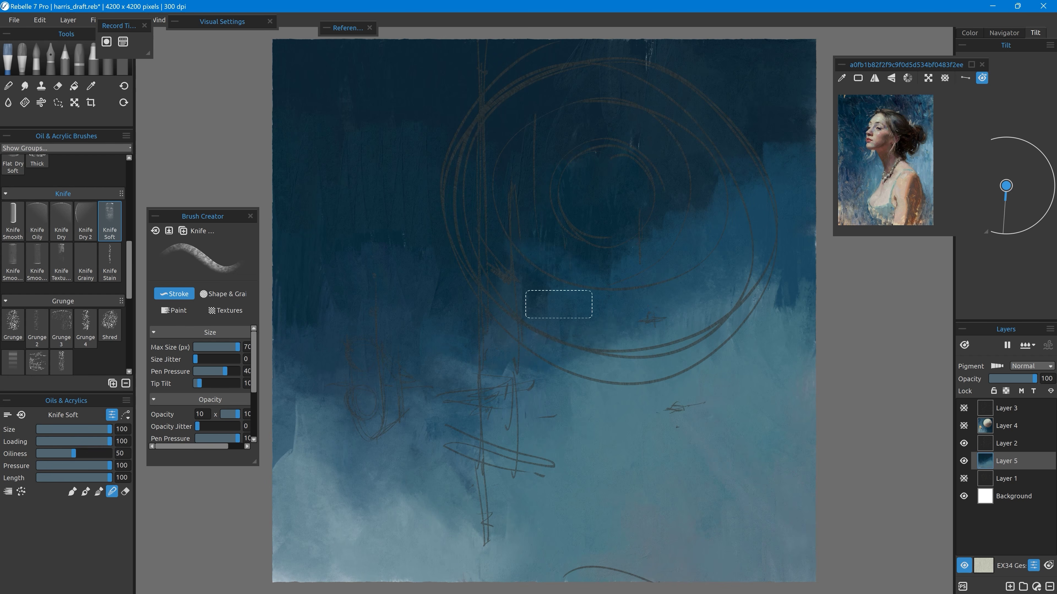
pyautogui.moveTo(559, 304)
pyautogui.mouseDown()
pyautogui.moveTo(710, 328)
pyautogui.moveTo(749, 245)
pyautogui.mouseUp()
# Block in the planet inside the circle sketch with Grunge 2, using colours sampled from the portrait, and blend its shading.
pyautogui.moveTo(129, 254); pyautogui.dragTo(129, 265)
pyautogui.click(37, 289)
pyautogui.click(85, 491)
pyautogui.keyDown('alt'); pyautogui.click(894, 179); pyautogui.keyUp('alt')
pyautogui.moveTo(573, 183)
pyautogui.mouseDown()
pyautogui.moveTo(580, 216)
pyautogui.moveTo(643, 174)
pyautogui.moveTo(574, 225)
pyautogui.moveTo(624, 175)
pyautogui.moveTo(654, 200)
pyautogui.moveTo(649, 187)
pyautogui.moveTo(634, 219)
pyautogui.moveTo(581, 219)
pyautogui.mouseUp()
pyautogui.click(112, 492)
pyautogui.moveTo(599, 193)
pyautogui.mouseDown()
pyautogui.moveTo(596, 176)
pyautogui.moveTo(624, 219)
pyautogui.moveTo(644, 225)
pyautogui.moveTo(650, 178)
pyautogui.moveTo(600, 195)
pyautogui.moveTo(582, 175)
pyautogui.mouseUp()
# Add pale highlights to the planet's upper left with skin tones sampled from the portrait and smooth its form.
pyautogui.keyDown('alt'); pyautogui.click(883, 121); pyautogui.keyUp('alt')
pyautogui.keyDown('alt'); pyautogui.click(882, 125); pyautogui.keyUp('alt')
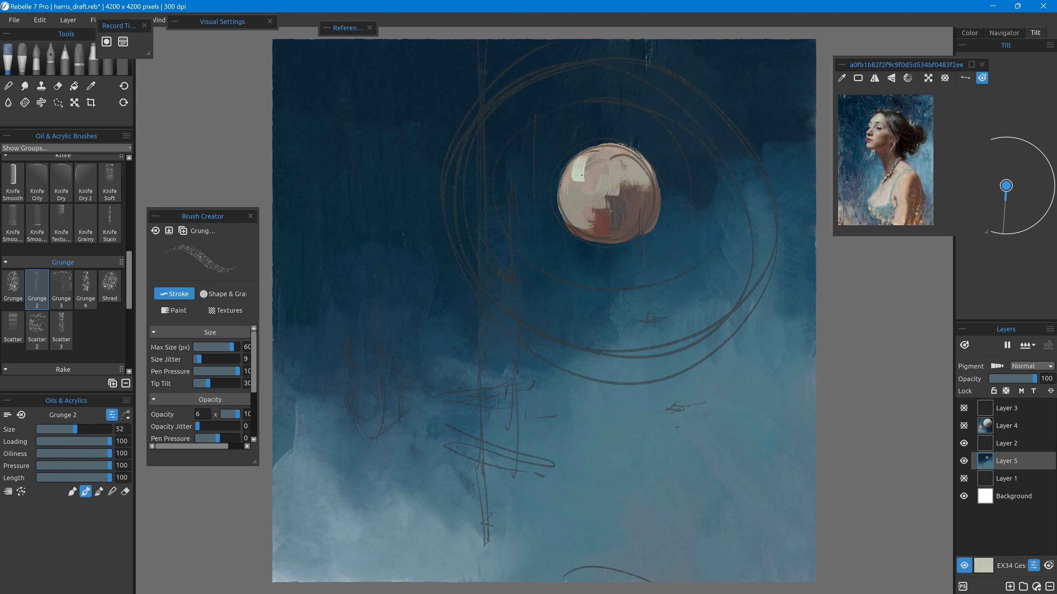
pyautogui.press('n')
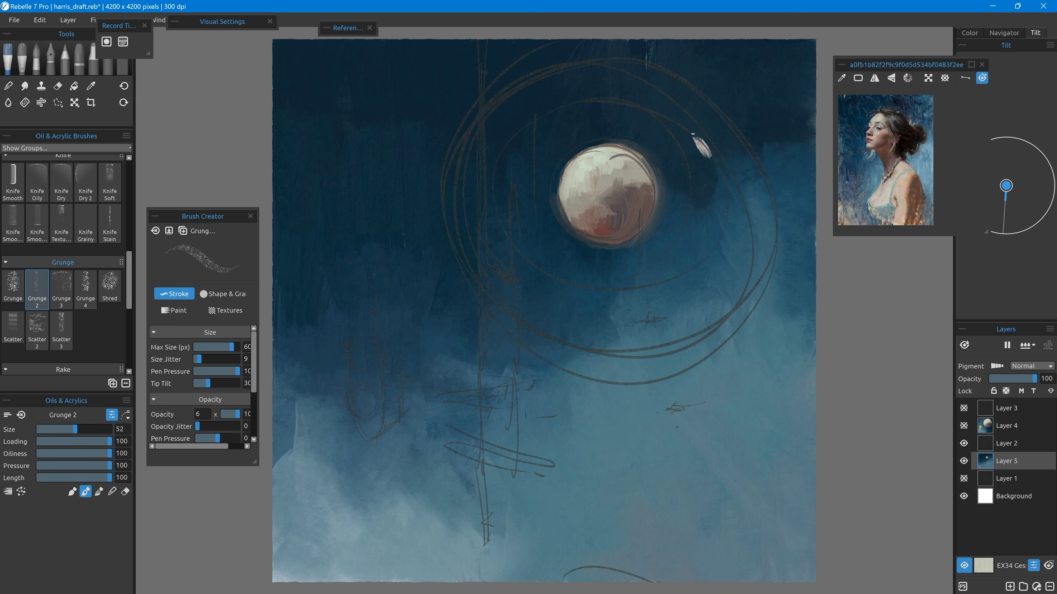
# Paint the inner ring around the planet with dry off-white Grunge 2 strokes and a violet-blue shadow at its lower right.
pyautogui.moveTo(692, 134); pyautogui.dragTo(719, 194)
pyautogui.moveTo(470, 153); pyautogui.dragTo(501, 293)
pyautogui.moveTo(463, 238); pyautogui.dragTo(575, 62)
pyautogui.moveTo(623, 65)
pyautogui.mouseDown()
pyautogui.moveTo(690, 110)
pyautogui.moveTo(728, 266)
pyautogui.mouseUp()
pyautogui.moveTo(490, 276); pyautogui.dragTo(628, 328)
pyautogui.moveTo(624, 345)
pyautogui.mouseDown()
pyautogui.moveTo(726, 261)
pyautogui.moveTo(646, 332)
pyautogui.mouseUp()
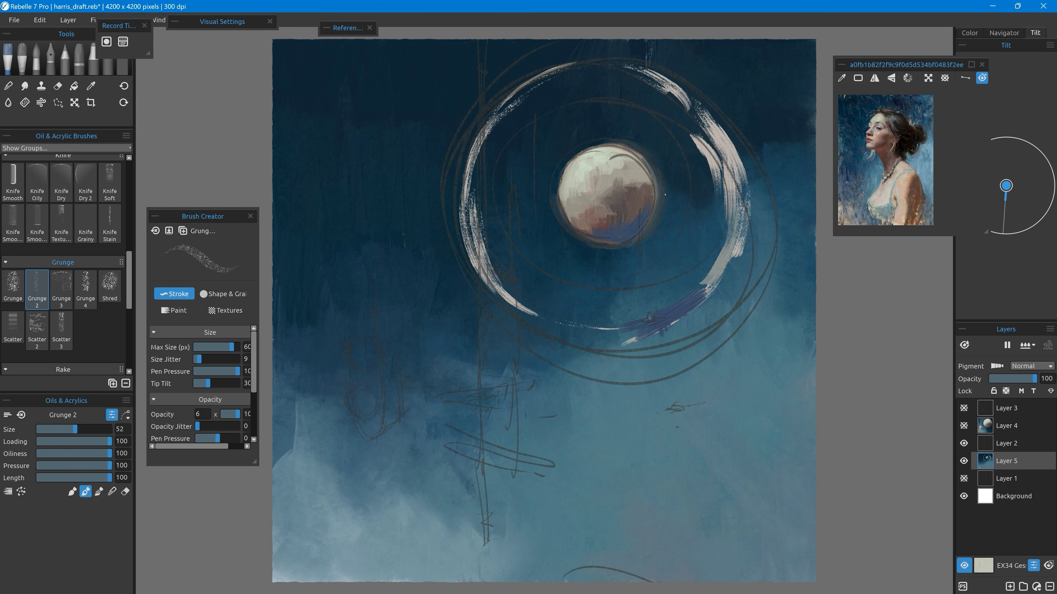
# Work violet-blue into the planet's shadowed lower edge and blend it with the warm tones.
pyautogui.moveTo(621, 209); pyautogui.dragTo(624, 230)
pyautogui.press('n')
pyautogui.moveTo(625, 222)
pyautogui.mouseDown()
pyautogui.moveTo(610, 225)
pyautogui.moveTo(657, 194)
pyautogui.mouseUp()
# Paint the outer ring in peach tones with a reddish-brown shadow at its lower right, sampling colours from the portrait.
pyautogui.keyDown('alt'); pyautogui.click(641, 71); pyautogui.keyUp('alt')
pyautogui.press('b')
pyautogui.moveTo(657, 75)
pyautogui.mouseDown()
pyautogui.moveTo(554, 75)
pyautogui.moveTo(468, 229)
pyautogui.mouseUp()
pyautogui.moveTo(472, 225); pyautogui.dragTo(553, 315)
pyautogui.moveTo(483, 282)
pyautogui.mouseDown()
pyautogui.moveTo(596, 341)
pyautogui.moveTo(637, 337)
pyautogui.mouseUp()
pyautogui.moveTo(711, 283); pyautogui.dragTo(751, 185)
pyautogui.moveTo(534, 345)
pyautogui.mouseDown()
pyautogui.moveTo(564, 54)
pyautogui.moveTo(774, 208)
pyautogui.moveTo(737, 314)
pyautogui.moveTo(677, 338)
pyautogui.mouseUp()
pyautogui.keyDown('alt'); pyautogui.click(903, 127); pyautogui.keyUp('alt')
pyautogui.keyDown('alt'); pyautogui.click(903, 204); pyautogui.keyUp('alt')
pyautogui.moveTo(455, 272); pyautogui.dragTo(616, 361)
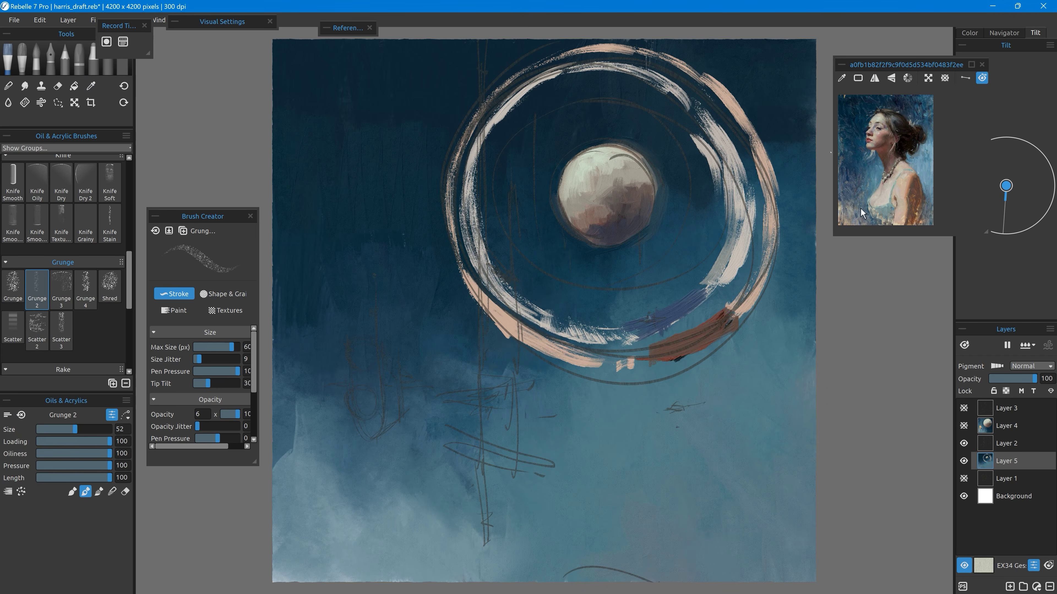
# Block in a pale grey arm reaching from the canvas's upper left corner to the rings.
pyautogui.moveTo(318, 46); pyautogui.dragTo(368, 70)
pyautogui.moveTo(360, 72)
pyautogui.mouseDown()
pyautogui.moveTo(367, 152)
pyautogui.moveTo(391, 192)
pyautogui.mouseUp()
pyautogui.moveTo(393, 202)
pyautogui.mouseDown()
pyautogui.moveTo(431, 246)
pyautogui.moveTo(491, 244)
pyautogui.mouseUp()
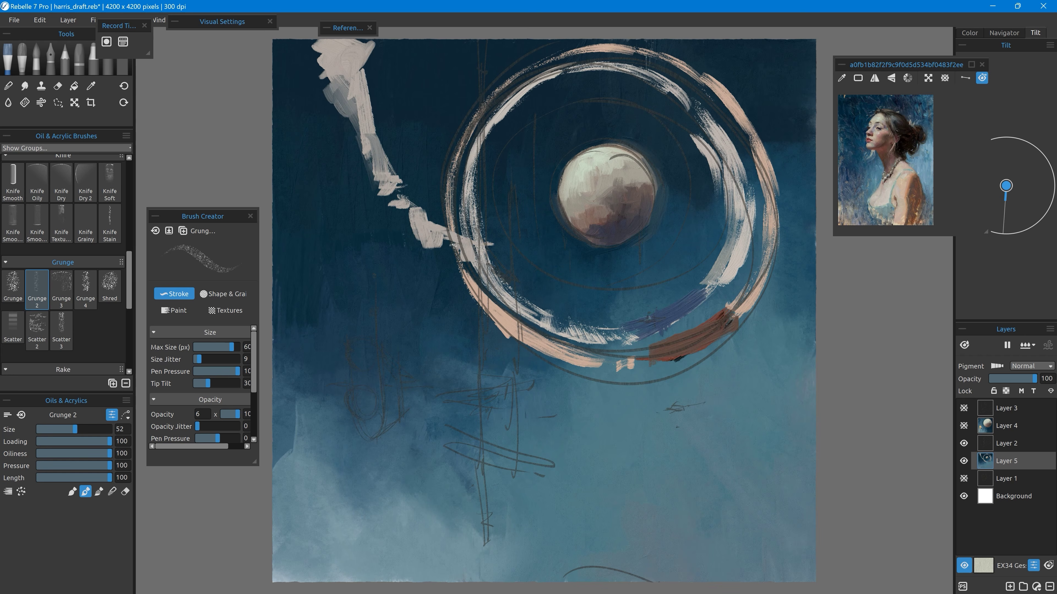
# Show the colour picker, move the portrait reference closer to the canvas and cover the arm with lighter pinkish-white strokes.
pyautogui.click(970, 33)
pyautogui.moveTo(906, 65); pyautogui.dragTo(862, 47)
pyautogui.moveTo(429, 234); pyautogui.dragTo(508, 249)
pyautogui.moveTo(374, 159); pyautogui.dragTo(372, 187)
pyautogui.moveTo(339, 73); pyautogui.dragTo(371, 158)
pyautogui.moveTo(329, 45); pyautogui.dragTo(308, 93)
# Scatter small pale star specks around and below the rings with the Grunge brush, sampling the nearby blue.
pyautogui.click(13, 286)
pyautogui.moveTo(594, 279); pyautogui.dragTo(559, 279)
pyautogui.keyDown('alt'); pyautogui.click(584, 403); pyautogui.keyUp('alt')
pyautogui.keyDown('alt'); pyautogui.click(590, 408); pyautogui.keyUp('alt')
pyautogui.moveTo(590, 405); pyautogui.dragTo(594, 411)
pyautogui.keyDown('alt'); pyautogui.click(593, 408); pyautogui.keyUp('alt')
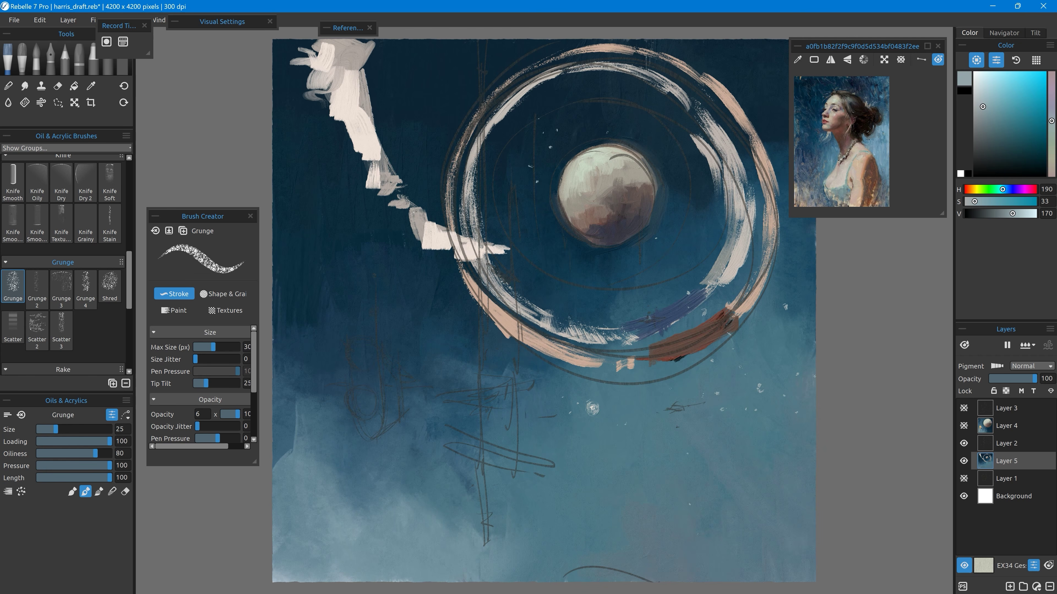
# Pick a near-white green and add loose bright edge strokes along the arm and its hand.
pyautogui.moveTo(983, 106); pyautogui.dragTo(977, 73)
pyautogui.moveTo(1051, 121); pyautogui.dragTo(1052, 142)
pyautogui.moveTo(409, 226); pyautogui.dragTo(443, 240)
pyautogui.moveTo(446, 236); pyautogui.dragTo(509, 250)
pyautogui.moveTo(382, 211); pyautogui.dragTo(422, 234)
pyautogui.moveTo(391, 203); pyautogui.dragTo(390, 206)
pyautogui.moveTo(345, 129); pyautogui.dragTo(409, 214)
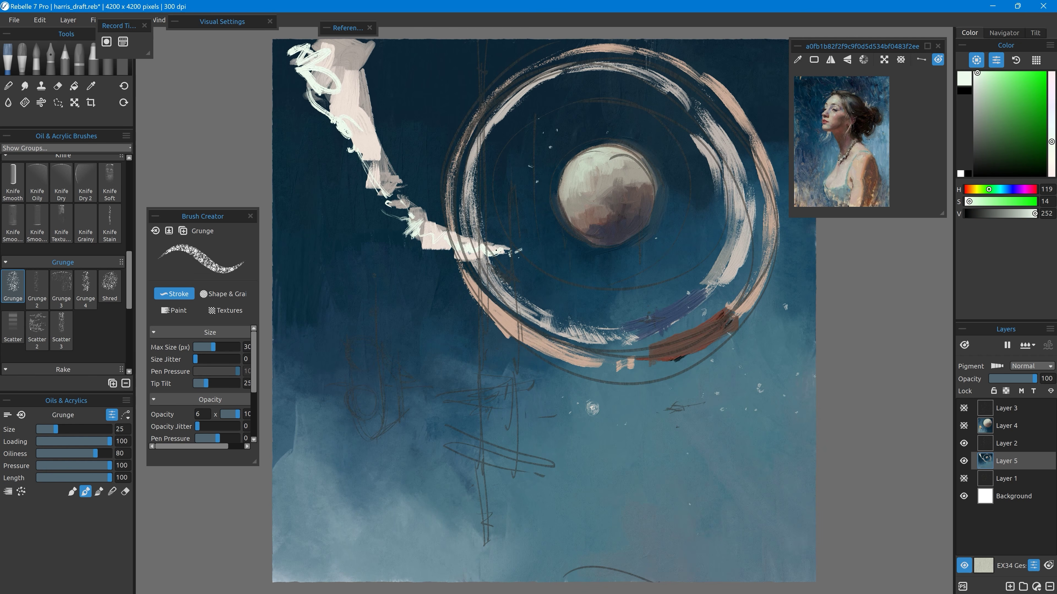
# Paint the small ship at the canvas's left with a near-black hull and pale grey side strokes.
pyautogui.keyDown('alt'); pyautogui.click(854, 175); pyautogui.keyUp('alt')
pyautogui.moveTo(380, 346)
pyautogui.mouseDown()
pyautogui.moveTo(370, 429)
pyautogui.moveTo(356, 428)
pyautogui.mouseUp()
pyautogui.moveTo(1007, 213); pyautogui.dragTo(972, 213)
pyautogui.moveTo(354, 373); pyautogui.dragTo(378, 353)
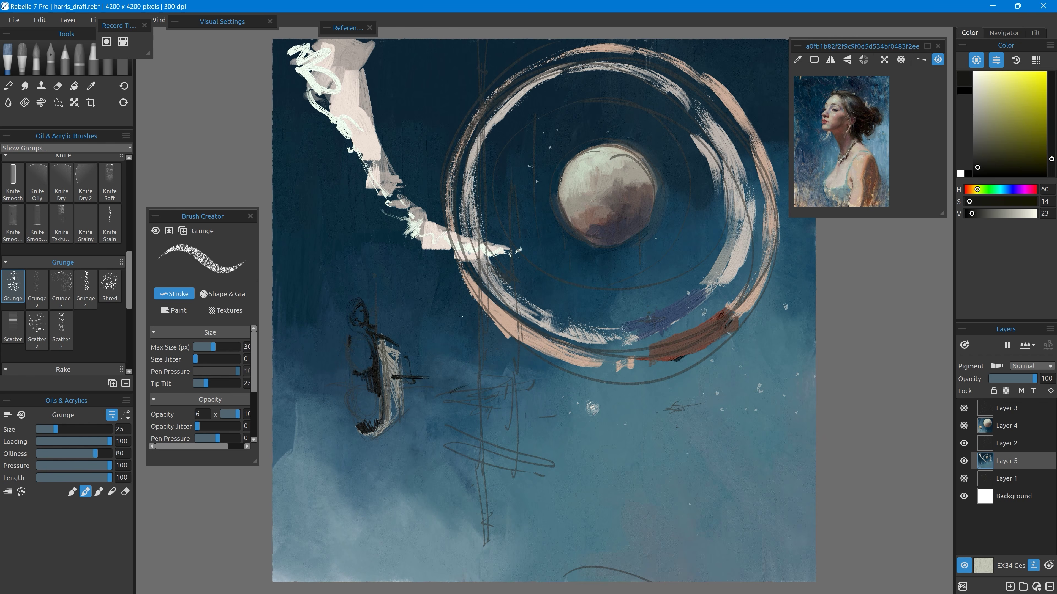
# Paint the central vertical mast and its horizontal structures in near-black over the sketch lines.
pyautogui.moveTo(453, 391); pyautogui.dragTo(528, 406)
pyautogui.moveTo(510, 425); pyautogui.dragTo(540, 421)
pyautogui.moveTo(488, 451); pyautogui.dragTo(484, 246)
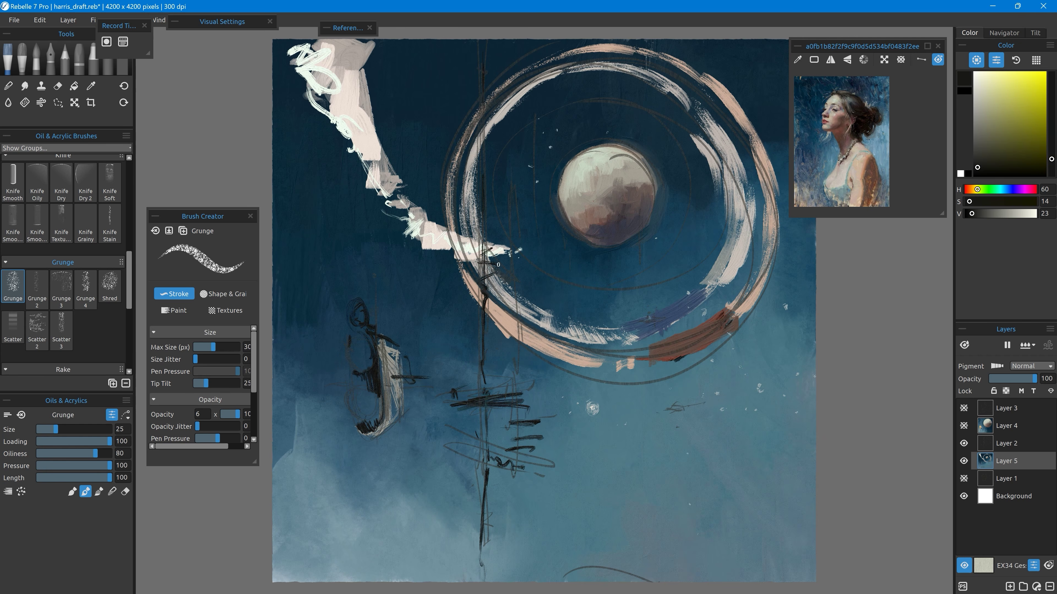
pyautogui.moveTo(497, 426); pyautogui.dragTo(496, 487)
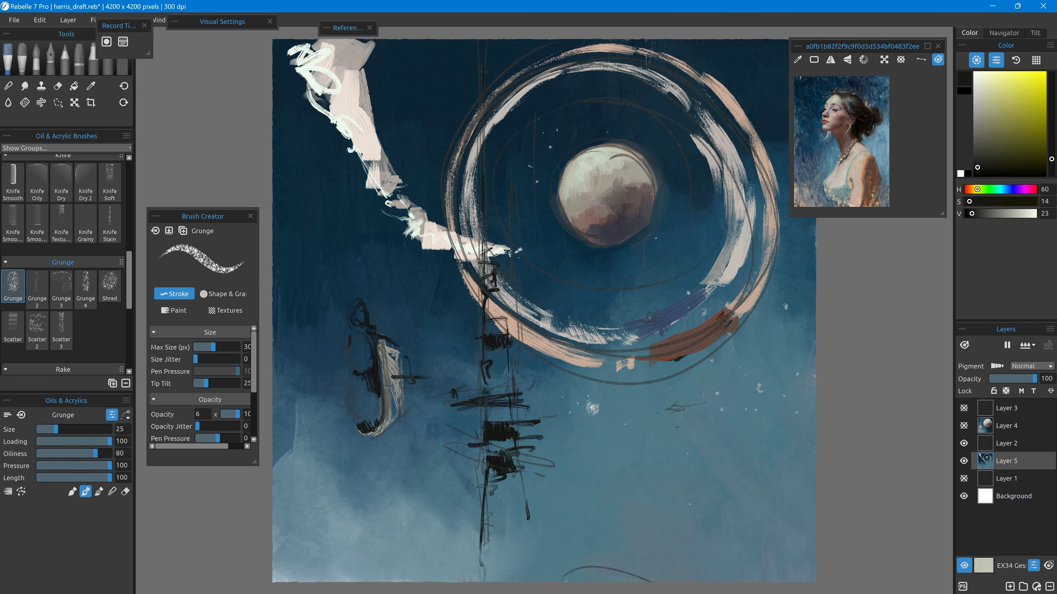
# Paint the dark indigo dome at the canvas's bottom edge and deepen the ship's hull with dark tones.
pyautogui.keyDown('alt'); pyautogui.click(871, 120); pyautogui.keyUp('alt')
pyautogui.moveTo(575, 579); pyautogui.dragTo(679, 581)
pyautogui.moveTo(358, 376); pyautogui.dragTo(363, 387)
pyautogui.moveTo(380, 398); pyautogui.dragTo(377, 428)
pyautogui.keyDown('alt'); pyautogui.click(378, 423); pyautogui.keyUp('alt')
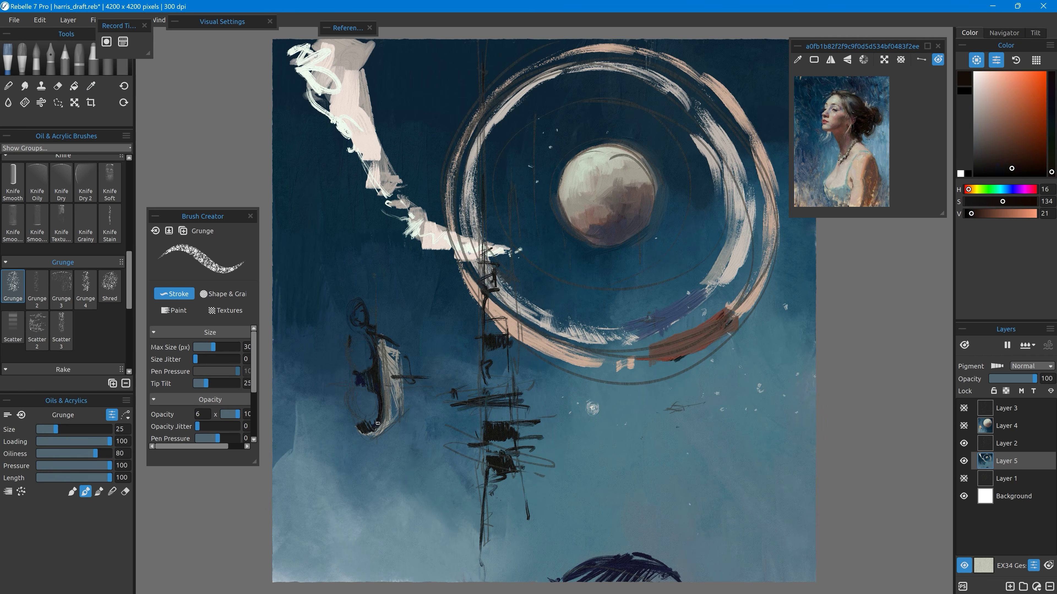
# Pick a pale yellow and paint the glowing engines and their trailing rays on the ship's left side.
pyautogui.keyDown('alt'); pyautogui.click(408, 365); pyautogui.keyUp('alt')
pyautogui.click(985, 72)
pyautogui.moveTo(358, 336)
pyautogui.mouseDown()
pyautogui.moveTo(357, 360)
pyautogui.moveTo(295, 334)
pyautogui.mouseUp()
pyautogui.moveTo(361, 402); pyautogui.dragTo(323, 390)
# Hide the sketch on Layer 2 and refine the ship's glowing engines with the Grunge brush at size 15.
pyautogui.click(964, 444)
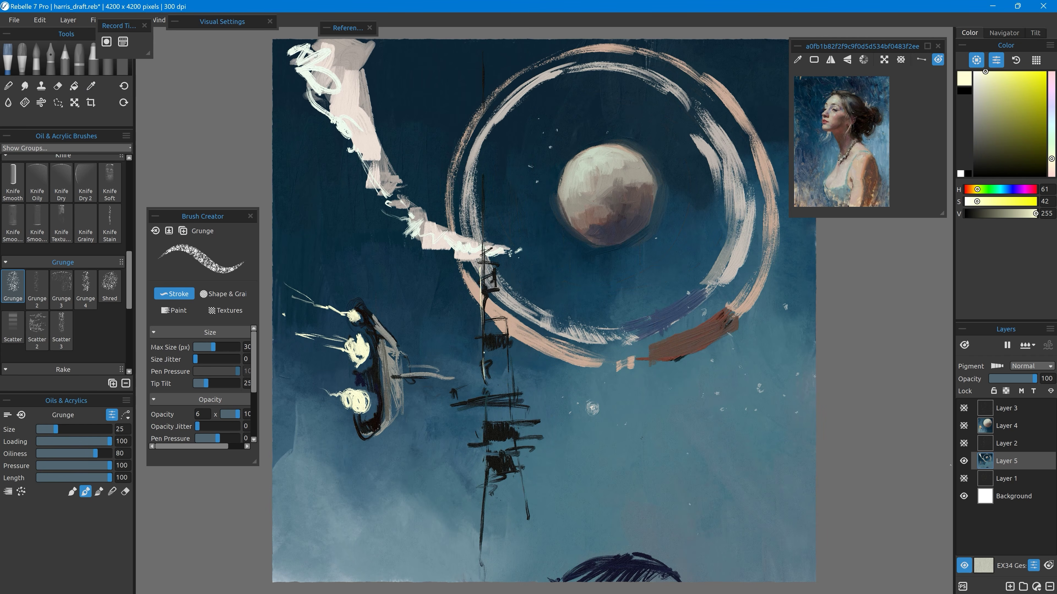
pyautogui.moveTo(353, 367); pyautogui.dragTo(371, 369)
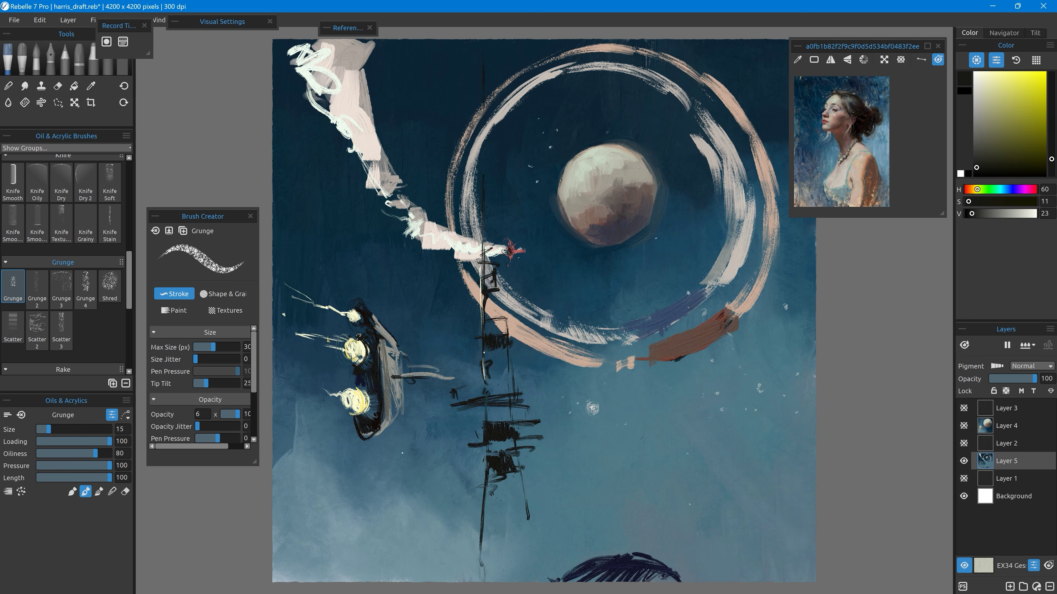
pyautogui.keyDown('alt'); pyautogui.click(392, 387); pyautogui.keyUp('alt')
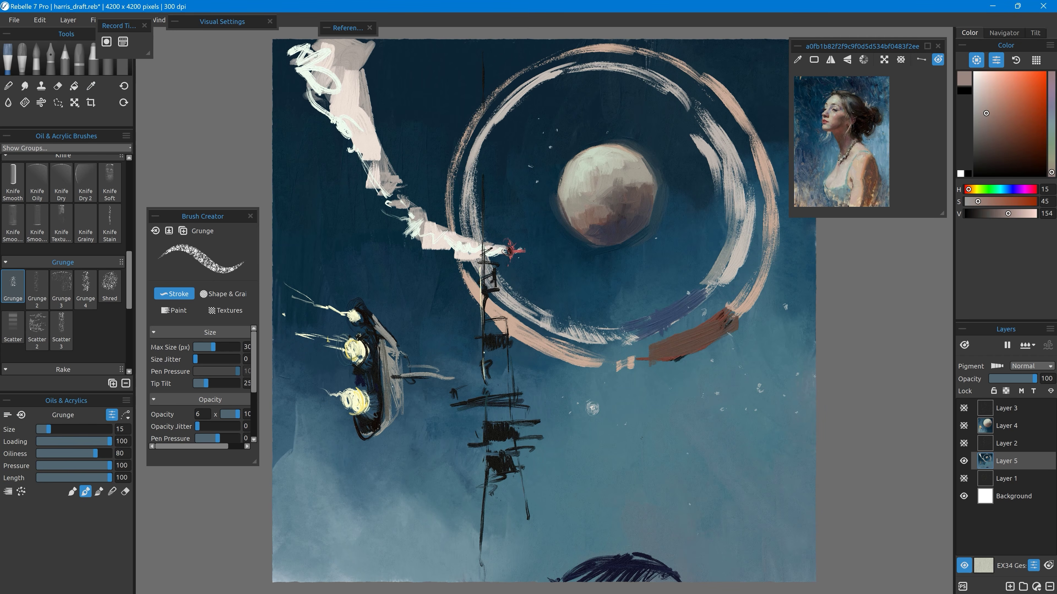
# Paint light blue clouds across the canvas's lower right with Knife Soft and blend them into the background.
pyautogui.keyDown('alt'); pyautogui.click(790, 400); pyautogui.keyUp('alt')
pyautogui.click(998, 90)
pyautogui.click(110, 183)
pyautogui.moveTo(682, 512)
pyautogui.mouseDown()
pyautogui.moveTo(790, 520)
pyautogui.moveTo(595, 533)
pyautogui.mouseUp()
pyautogui.moveTo(753, 420); pyautogui.dragTo(759, 497)
pyautogui.click(112, 492)
pyautogui.moveTo(674, 466)
pyautogui.mouseDown()
pyautogui.moveTo(783, 470)
pyautogui.moveTo(733, 492)
pyautogui.mouseUp()
pyautogui.moveTo(703, 541)
pyautogui.mouseDown()
pyautogui.moveTo(549, 557)
pyautogui.moveTo(707, 524)
pyautogui.moveTo(723, 421)
pyautogui.mouseUp()
# Add a layer above Layer 5, lighten the planet with Grunge 2 and set the layer's blending mode to Soft Light.
pyautogui.moveTo(129, 270); pyautogui.dragTo(128, 280)
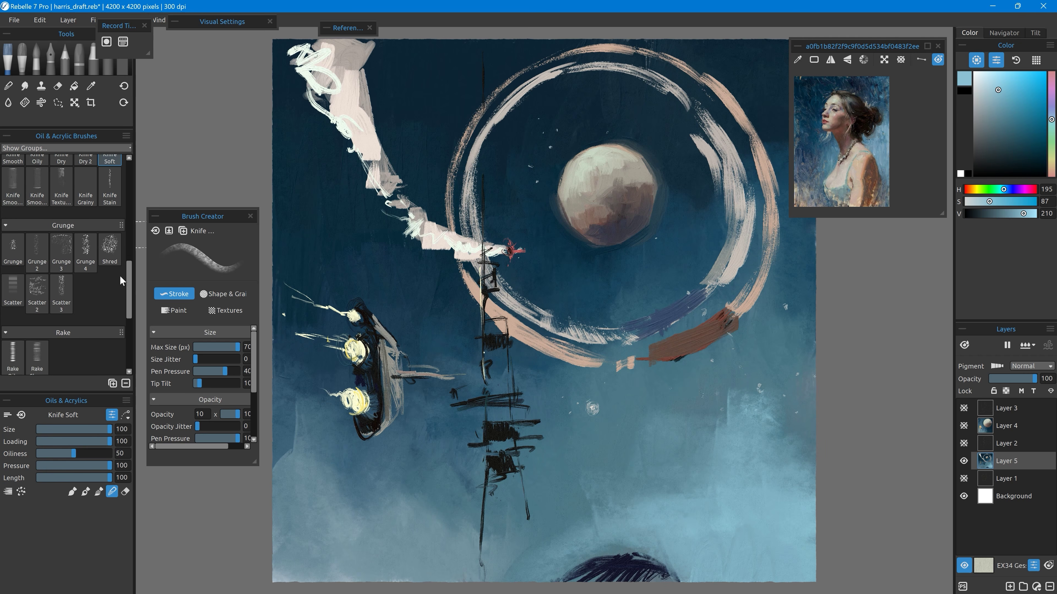
pyautogui.click(38, 253)
pyautogui.click(1010, 586)
pyautogui.click(988, 76)
pyautogui.click(85, 492)
pyautogui.moveTo(595, 156); pyautogui.dragTo(574, 204)
pyautogui.moveTo(582, 159)
pyautogui.mouseDown()
pyautogui.moveTo(630, 153)
pyautogui.moveTo(654, 185)
pyautogui.mouseUp()
pyautogui.click(1032, 366)
pyautogui.click(1028, 388)
# Pick a very dark warm brown and darken the planet's shadow side and the lower right of both rings.
pyautogui.moveTo(597, 202); pyautogui.dragTo(578, 225)
pyautogui.click(984, 171)
pyautogui.click(971, 190)
pyautogui.moveTo(706, 288)
pyautogui.mouseDown()
pyautogui.moveTo(649, 325)
pyautogui.moveTo(605, 332)
pyautogui.mouseUp()
pyautogui.moveTo(596, 242)
pyautogui.mouseDown()
pyautogui.moveTo(640, 233)
pyautogui.moveTo(643, 193)
pyautogui.moveTo(588, 234)
pyautogui.mouseUp()
pyautogui.moveTo(710, 329); pyautogui.dragTo(617, 363)
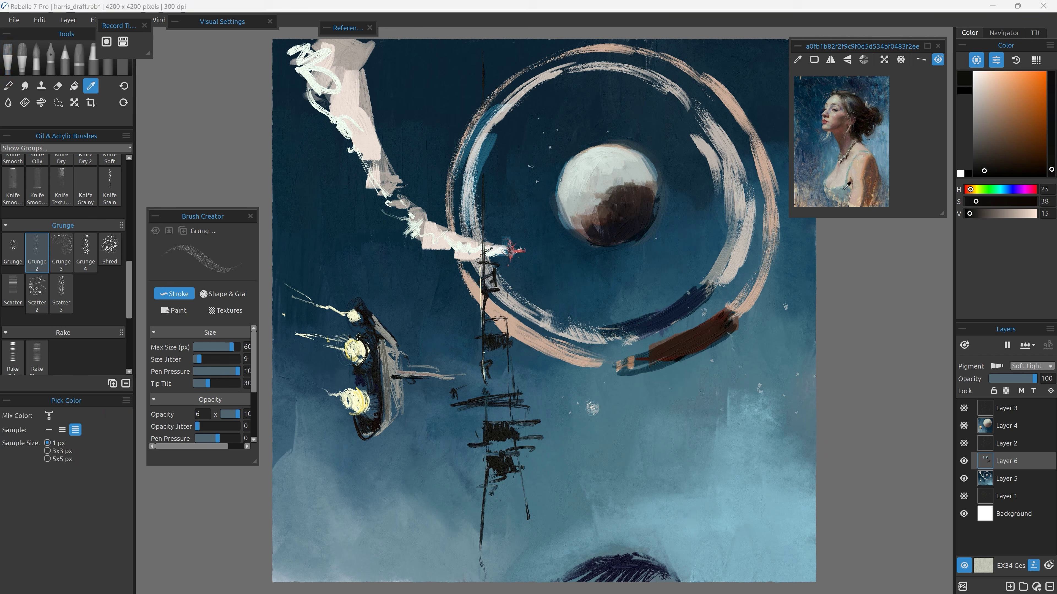
# Brush pale blue sampled from the portrait around the planet inside the rings, enlarging the Grunge 2 brush.
pyautogui.keyDown('alt'); pyautogui.click(844, 190); pyautogui.keyUp('alt')
pyautogui.moveTo(544, 177); pyautogui.dragTo(585, 292)
pyautogui.moveTo(662, 169)
pyautogui.mouseDown()
pyautogui.moveTo(703, 236)
pyautogui.moveTo(736, 260)
pyautogui.mouseUp()
pyautogui.press(']')
pyautogui.press(']')
pyautogui.moveTo(555, 250); pyautogui.dragTo(600, 324)
pyautogui.moveTo(538, 258); pyautogui.dragTo(495, 296)
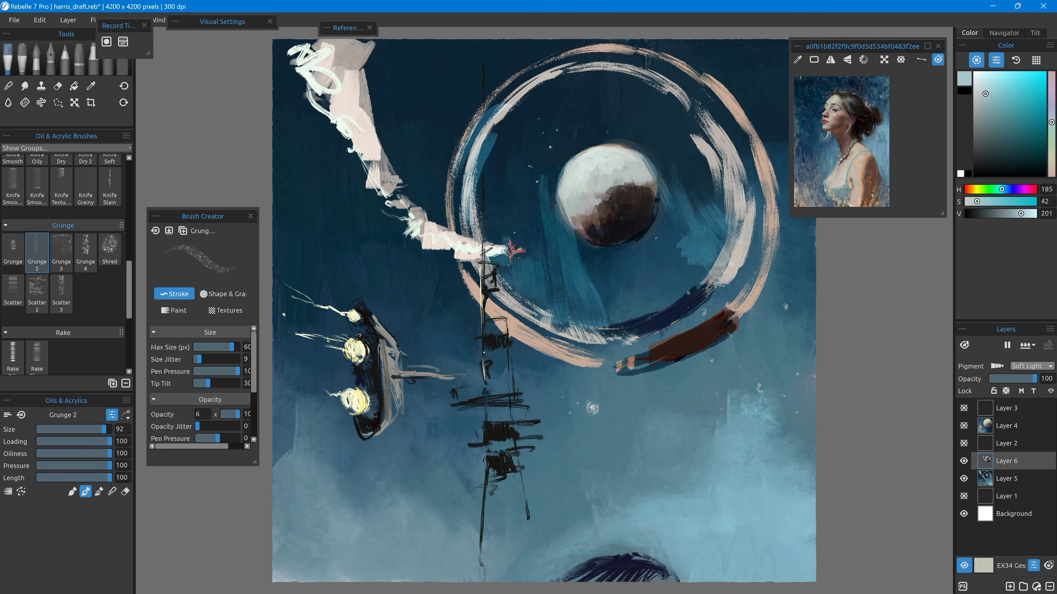
pyautogui.moveTo(541, 199); pyautogui.dragTo(499, 258)
# Deepen the space beneath the planet and the rings' lower right with a dark blue-grey sampled from the canvas.
pyautogui.keyDown('alt'); pyautogui.click(589, 253); pyautogui.keyUp('alt')
pyautogui.moveTo(595, 269); pyautogui.dragTo(624, 329)
pyautogui.moveTo(663, 228); pyautogui.dragTo(692, 265)
pyautogui.moveTo(620, 267); pyautogui.dragTo(635, 311)
pyautogui.moveTo(647, 336); pyautogui.dragTo(618, 364)
pyautogui.moveTo(709, 305); pyautogui.dragTo(650, 345)
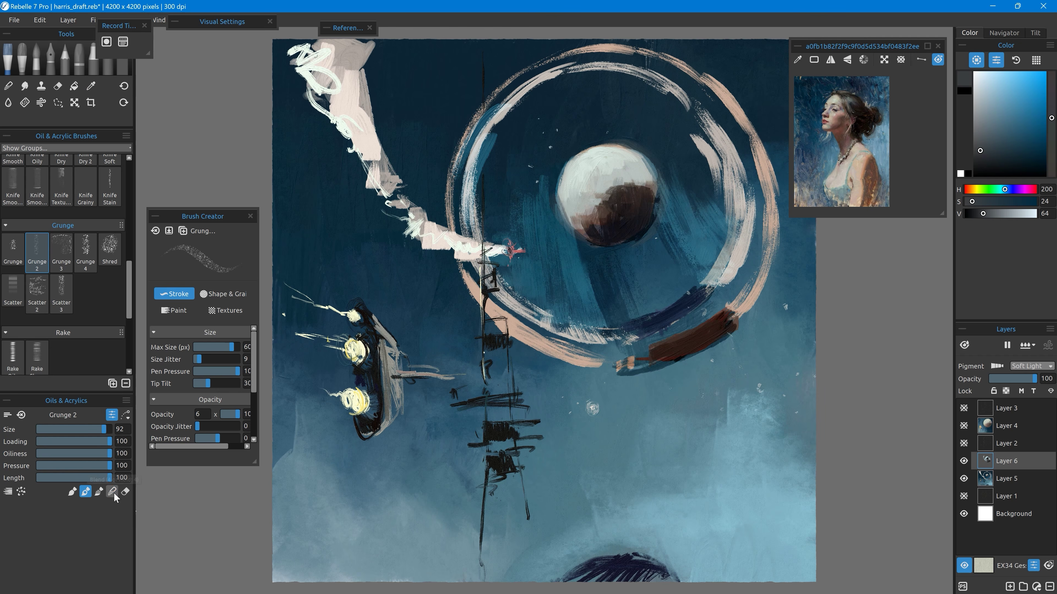
# Blend the strokes around the planet and soften the planet's shadow edge with Grunge 2 in blending mode.
pyautogui.click(112, 492)
pyautogui.moveTo(543, 177); pyautogui.dragTo(537, 229)
pyautogui.moveTo(560, 188); pyautogui.dragTo(582, 235)
pyautogui.moveTo(642, 156); pyautogui.dragTo(666, 194)
pyautogui.moveTo(678, 187); pyautogui.dragTo(699, 231)
pyautogui.moveTo(701, 200); pyautogui.dragTo(724, 225)
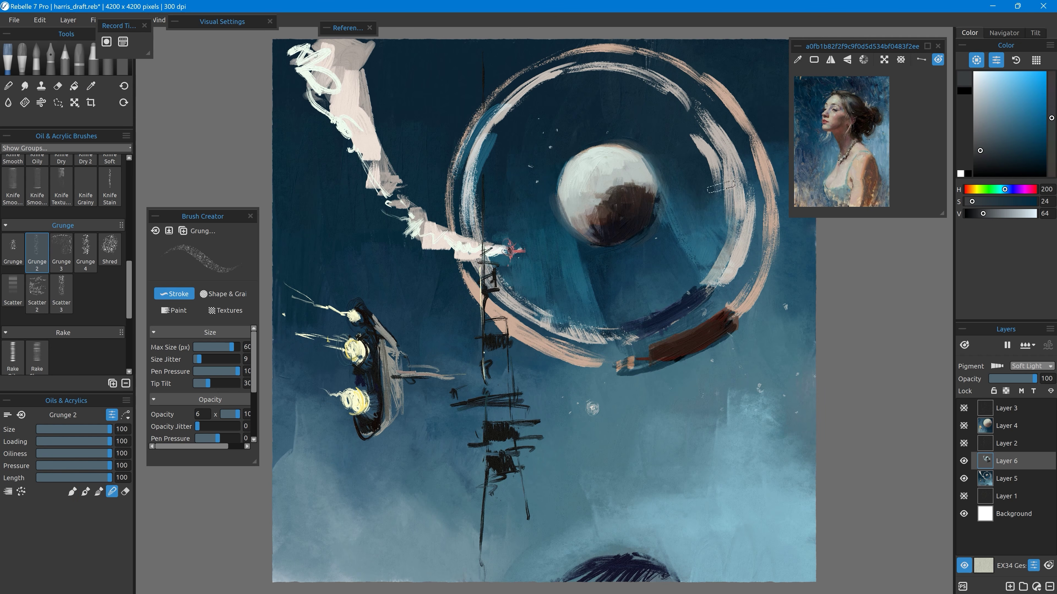
pyautogui.moveTo(641, 198)
pyautogui.mouseDown()
pyautogui.moveTo(603, 208)
pyautogui.moveTo(651, 195)
pyautogui.moveTo(599, 227)
pyautogui.moveTo(594, 192)
pyautogui.moveTo(559, 187)
pyautogui.mouseUp()
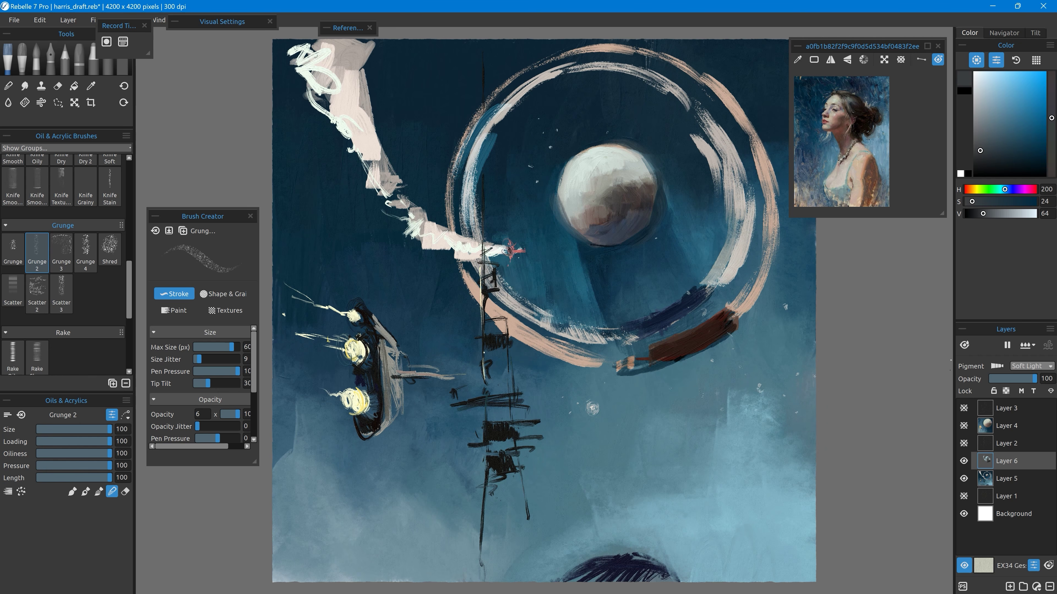
# Switch Grunge 2 back to painting, undo the last stroke and add a pale blue glow along the lower arm.
pyautogui.click(86, 491)
pyautogui.hotkey('ctrl', 'z')
pyautogui.moveTo(384, 200); pyautogui.dragTo(441, 237)
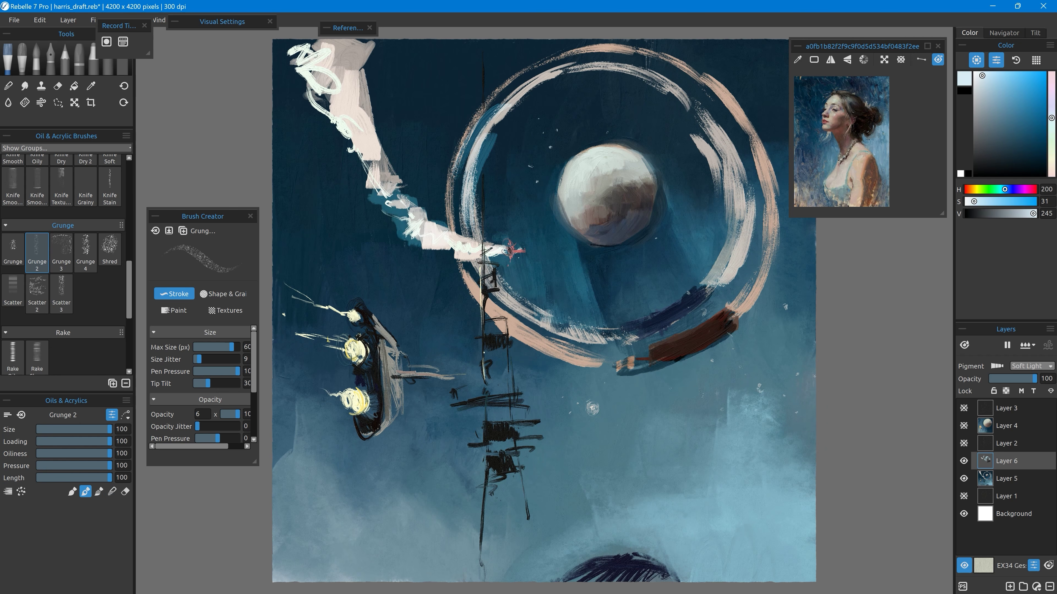
# Spread a pale glow over the arm, ship, mast and background stars with a light tone sampled from the arm.
pyautogui.keyDown('alt'); pyautogui.click(440, 235); pyautogui.keyUp('alt')
pyautogui.moveTo(366, 54); pyautogui.dragTo(332, 125)
pyautogui.moveTo(341, 133); pyautogui.dragTo(391, 192)
pyautogui.moveTo(412, 247); pyautogui.dragTo(460, 259)
pyautogui.moveTo(377, 320); pyautogui.dragTo(410, 369)
pyautogui.moveTo(478, 261); pyautogui.dragTo(486, 285)
pyautogui.moveTo(575, 402)
pyautogui.mouseDown()
pyautogui.moveTo(603, 410)
pyautogui.moveTo(582, 439)
pyautogui.mouseUp()
pyautogui.moveTo(790, 320); pyautogui.dragTo(757, 387)
pyautogui.moveTo(566, 298); pyautogui.dragTo(591, 292)
# Add pale mint patches beside the mast, at the right edge and above the dome with Grunge 2 at size 44.
pyautogui.click(69, 429)
pyautogui.moveTo(518, 458); pyautogui.dragTo(529, 524)
pyautogui.moveTo(768, 392); pyautogui.dragTo(769, 426)
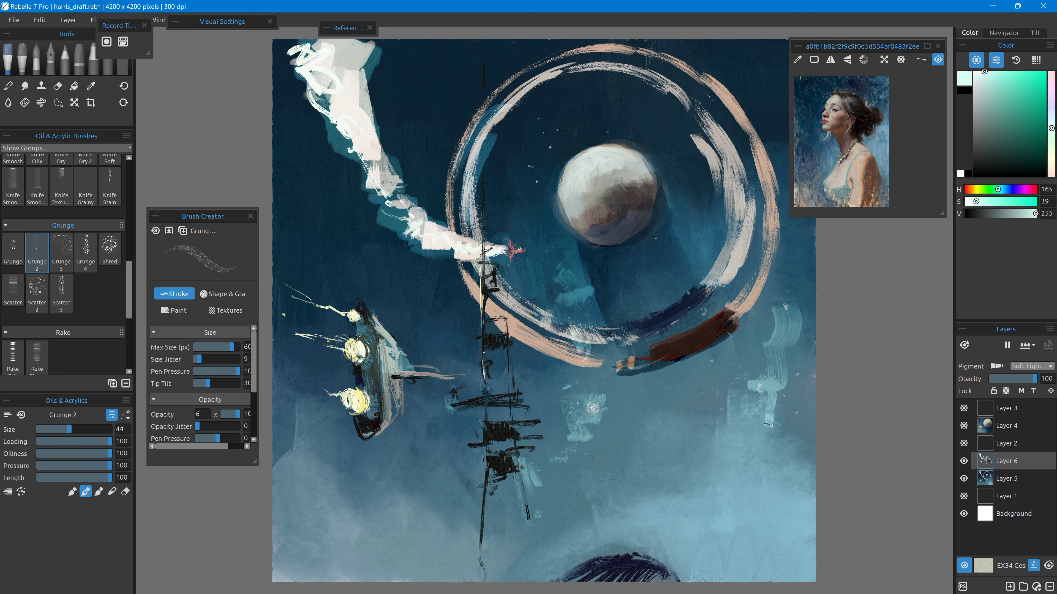
pyautogui.moveTo(560, 530); pyautogui.dragTo(558, 559)
# Blend the pale mint patches into the background with Grunge 2 at size 100.
pyautogui.click(112, 491)
pyautogui.moveTo(69, 429); pyautogui.dragTo(112, 429)
pyautogui.moveTo(552, 535); pyautogui.dragTo(570, 558)
pyautogui.moveTo(607, 404); pyautogui.dragTo(583, 441)
pyautogui.moveTo(525, 462); pyautogui.dragTo(539, 479)
pyautogui.moveTo(749, 392); pyautogui.dragTo(766, 364)
pyautogui.moveTo(766, 365); pyautogui.dragTo(774, 329)
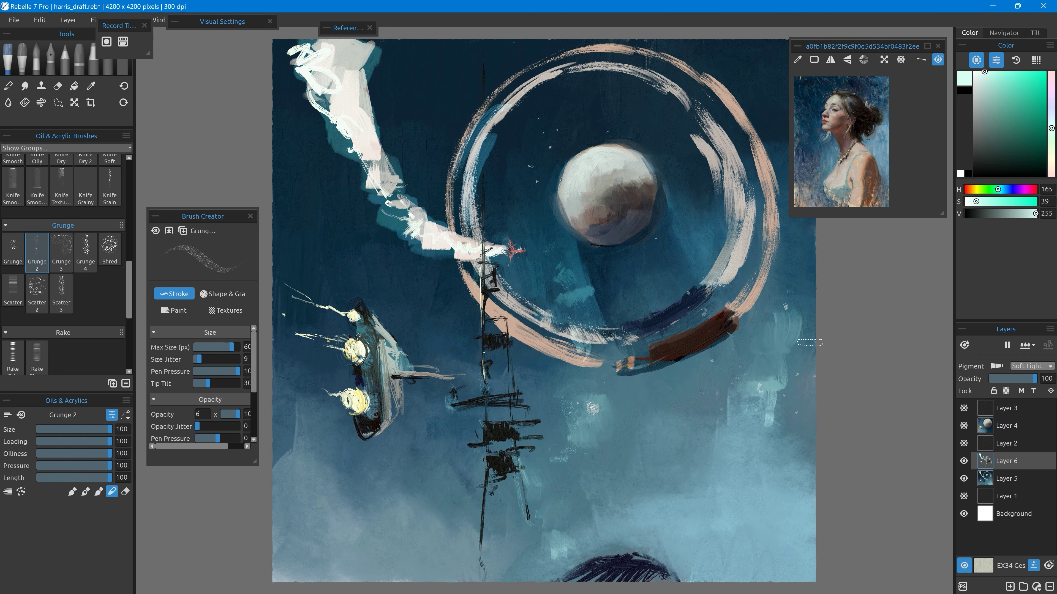
pyautogui.moveTo(778, 399); pyautogui.dragTo(777, 363)
pyautogui.moveTo(794, 343); pyautogui.dragTo(782, 315)
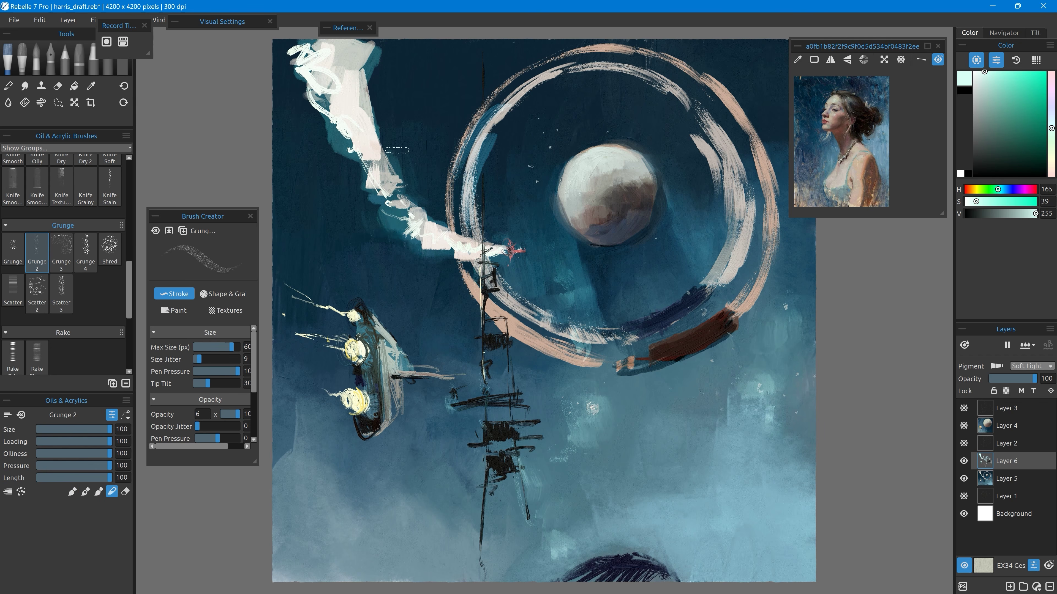
# Enlarge the Grunge brush to size 42 and dab small star specks around the rings and mast.
pyautogui.click(13, 250)
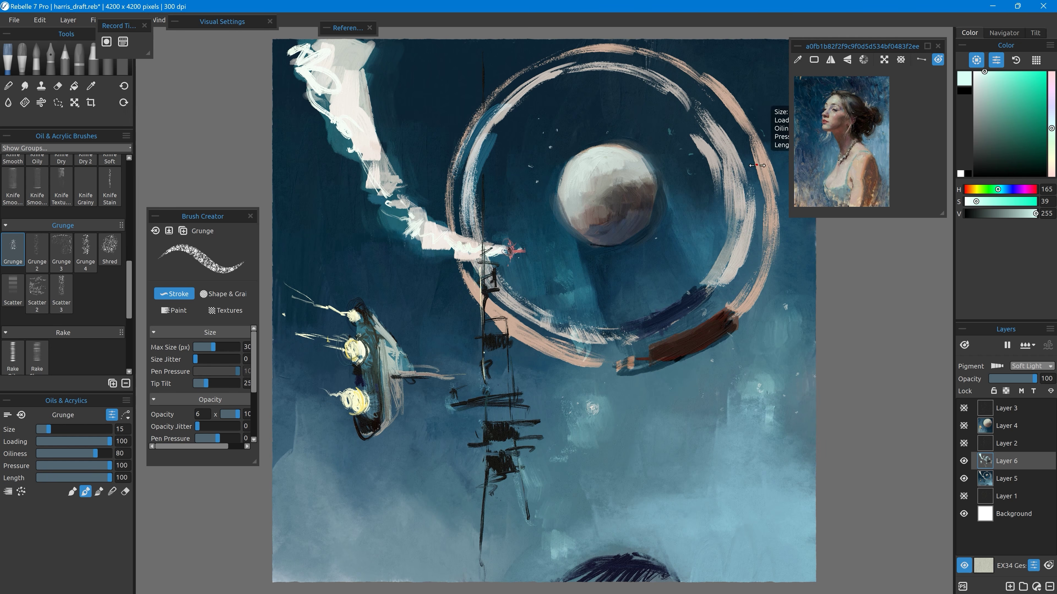
pyautogui.moveTo(741, 125); pyautogui.dragTo(763, 125)
pyautogui.click(757, 121)
pyautogui.click(670, 131)
pyautogui.click(441, 364)
# Shift the colour to a pale violet and scatter specks between the ship and the mast with Scatter 2.
pyautogui.click(1051, 91)
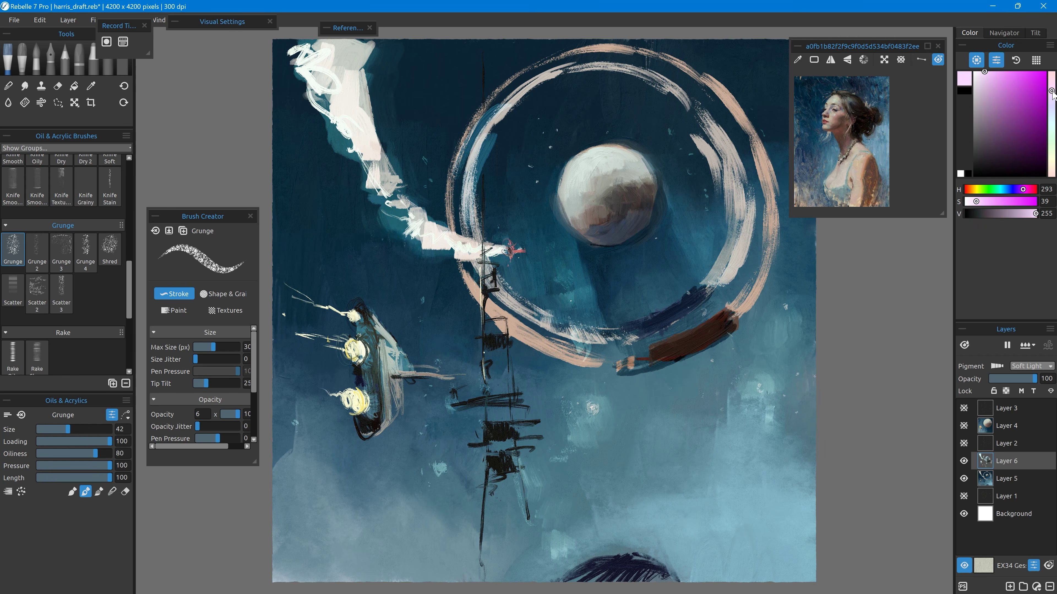
pyautogui.click(37, 294)
pyautogui.moveTo(458, 312); pyautogui.dragTo(430, 300)
pyautogui.click(436, 460)
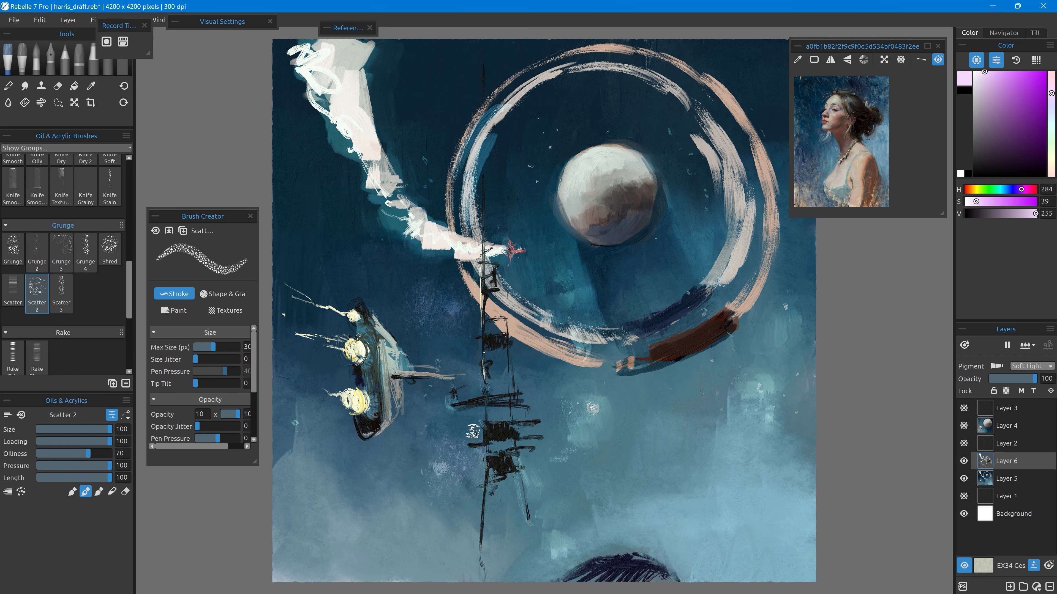
# Shift the colour to pale pink, scatter specks with Scatter 2 around the mast and lower background, and blend them in.
pyautogui.click(528, 393)
pyautogui.click(1051, 84)
pyautogui.moveTo(723, 388); pyautogui.dragTo(712, 424)
pyautogui.click(112, 491)
pyautogui.moveTo(526, 393); pyautogui.dragTo(468, 384)
pyautogui.moveTo(447, 310); pyautogui.dragTo(427, 303)
pyautogui.click(705, 442)
pyautogui.click(710, 341)
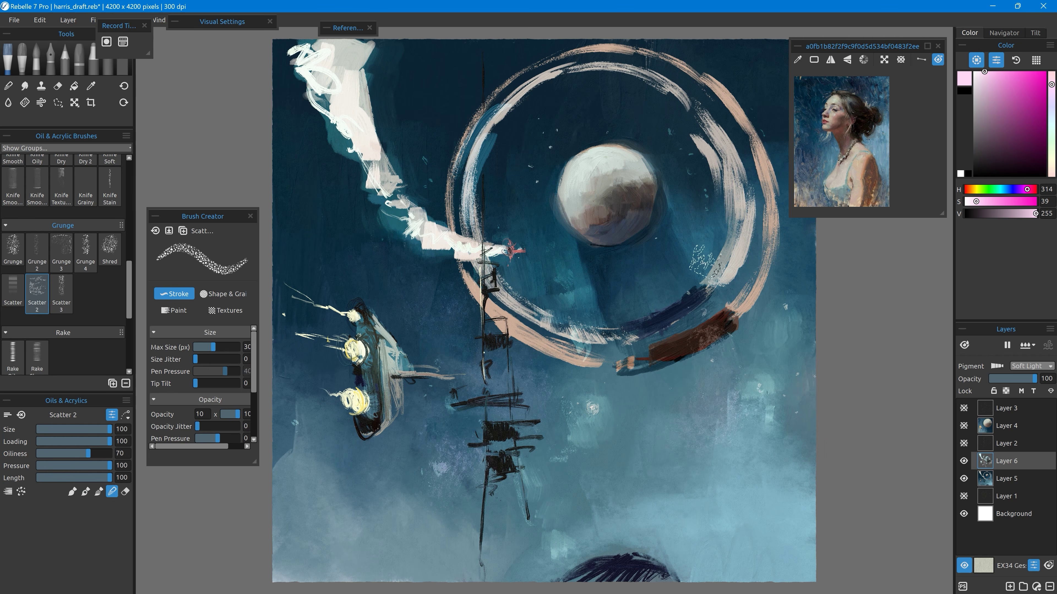
# Change the colour to coral red, scatter specks with Scatter 2 beside the white arm and blend them into the background.
pyautogui.click(575, 216)
pyautogui.click(1051, 71)
pyautogui.click(86, 492)
pyautogui.moveTo(311, 243); pyautogui.dragTo(338, 141)
pyautogui.click(1011, 72)
pyautogui.click(112, 491)
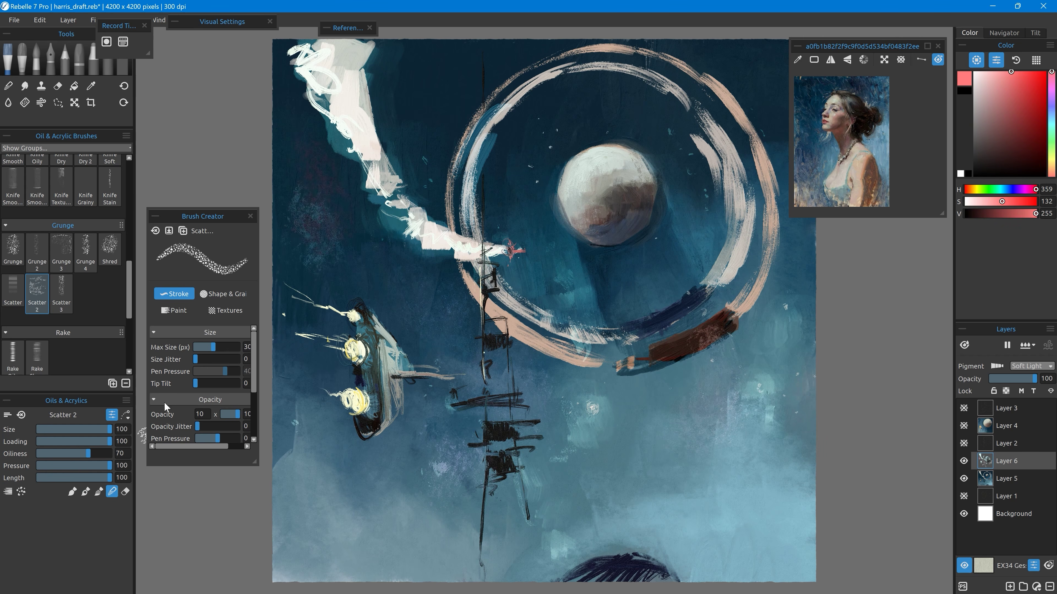
pyautogui.moveTo(287, 109); pyautogui.dragTo(357, 190)
# Merge Layer 6 with Layer 5 below it and flip the merged painting horizontally.
pyautogui.click(68, 19)
pyautogui.click(104, 127)
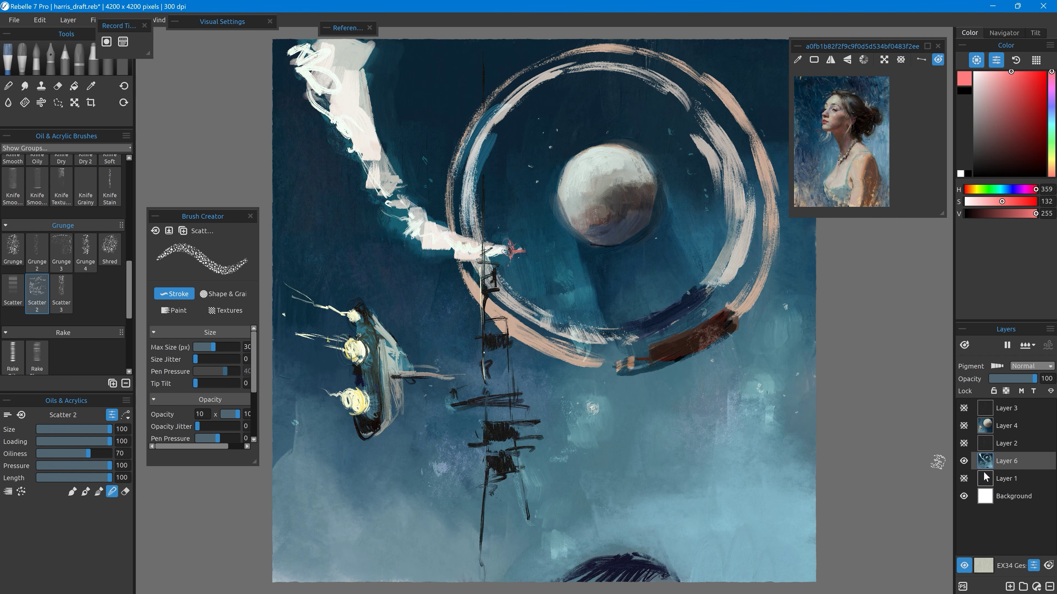
pyautogui.moveTo(115, 26); pyautogui.dragTo(185, 84)
pyautogui.click(75, 103)
pyautogui.click(78, 456)
# Move the reference portrait and Brush Creator windows together beside the artwork and shift the canvas clear of them.
pyautogui.moveTo(827, 46); pyautogui.dragTo(175, 44)
pyautogui.moveTo(203, 216); pyautogui.dragTo(205, 258)
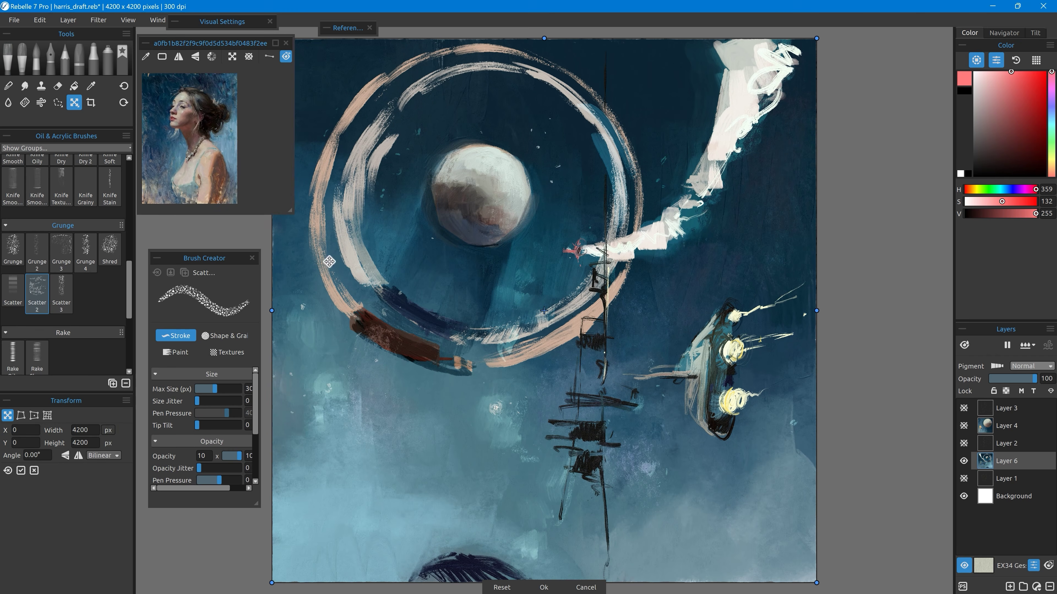
pyautogui.moveTo(464, 323); pyautogui.dragTo(526, 320)
# Broaden the white arm into a smooth sweeping plume using Grunge 2 at size 100 and sampled off-whites.
pyautogui.click(38, 253)
pyautogui.keyDown('alt'); pyautogui.click(801, 138); pyautogui.keyUp('alt')
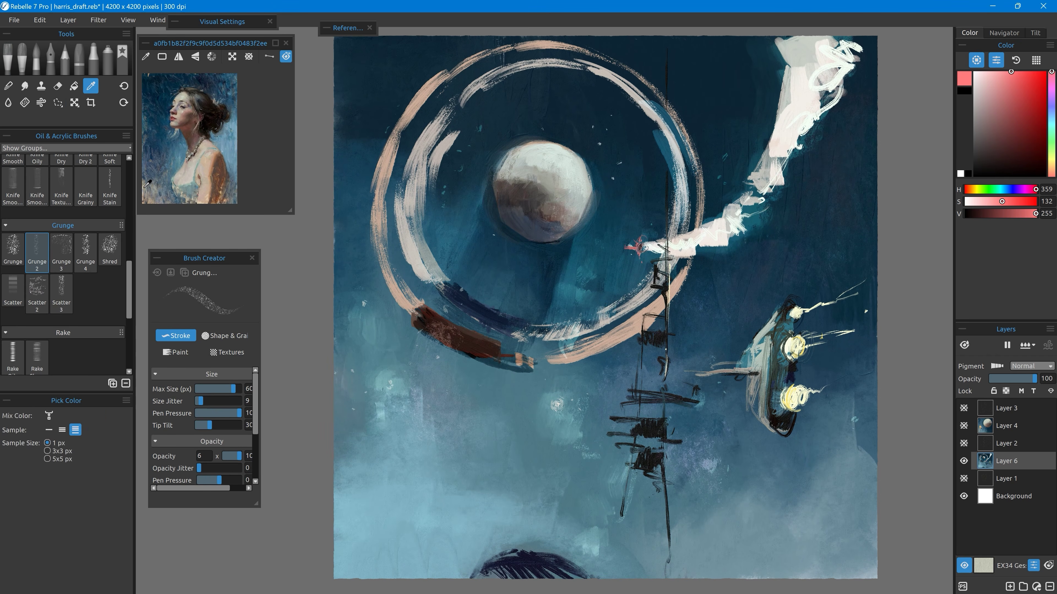
pyautogui.moveTo(781, 161); pyautogui.dragTo(718, 217)
pyautogui.click(983, 189)
pyautogui.moveTo(790, 121)
pyautogui.mouseDown()
pyautogui.moveTo(821, 61)
pyautogui.moveTo(832, 84)
pyautogui.mouseUp()
pyautogui.moveTo(826, 93); pyautogui.dragTo(772, 159)
pyautogui.keyDown('alt'); pyautogui.click(853, 125); pyautogui.keyUp('alt')
pyautogui.moveTo(826, 132); pyautogui.dragTo(855, 45)
pyautogui.keyDown('alt'); pyautogui.click(812, 100); pyautogui.keyUp('alt')
pyautogui.moveTo(826, 88); pyautogui.dragTo(748, 184)
pyautogui.moveTo(714, 247); pyautogui.dragTo(630, 249)
# Shape the plume's edges with sampled dark blues and extend its wide end to the canvas corner in off-white.
pyautogui.keyDown('alt'); pyautogui.click(726, 183); pyautogui.keyUp('alt')
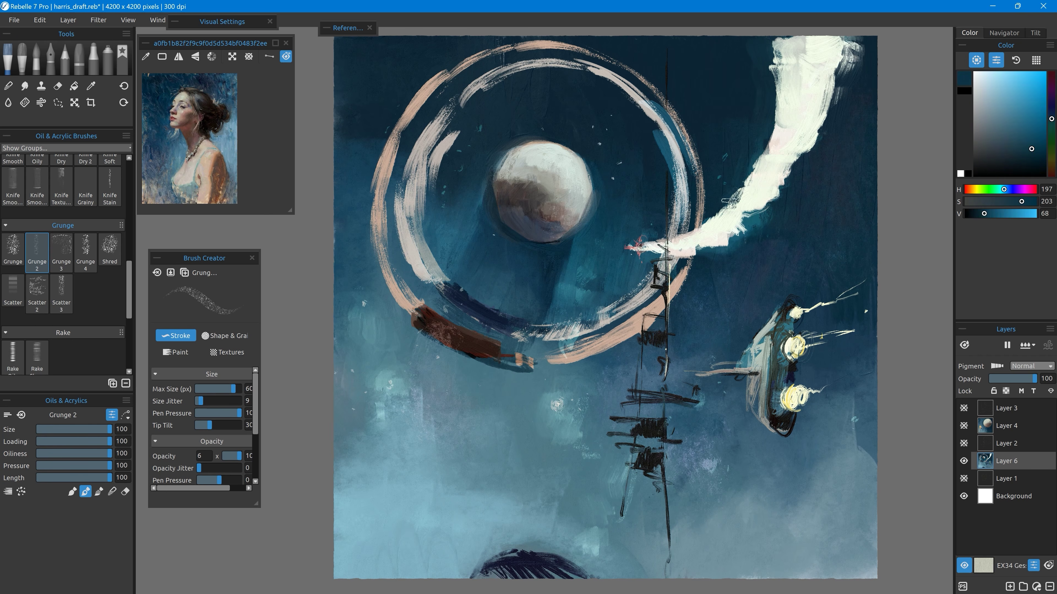
pyautogui.moveTo(725, 200)
pyautogui.mouseDown()
pyautogui.moveTo(773, 135)
pyautogui.moveTo(779, 67)
pyautogui.mouseUp()
pyautogui.keyDown('alt'); pyautogui.click(755, 216); pyautogui.keyUp('alt')
pyautogui.moveTo(757, 218); pyautogui.dragTo(833, 150)
pyautogui.moveTo(840, 129); pyautogui.dragTo(873, 83)
pyautogui.keyDown('alt'); pyautogui.click(826, 84); pyautogui.keyUp('alt')
pyautogui.keyDown('alt'); pyautogui.click(818, 75); pyautogui.keyUp('alt')
pyautogui.moveTo(857, 44)
pyautogui.mouseDown()
pyautogui.moveTo(830, 118)
pyautogui.moveTo(755, 197)
pyautogui.mouseUp()
# Draw a thin off-white vertical line along the mast with Grunge 2 at size 14.
pyautogui.keyDown('alt'); pyautogui.click(735, 214); pyautogui.keyUp('alt')
pyautogui.moveTo(712, 155); pyautogui.dragTo(668, 155)
pyautogui.moveTo(667, 42); pyautogui.dragTo(668, 50)
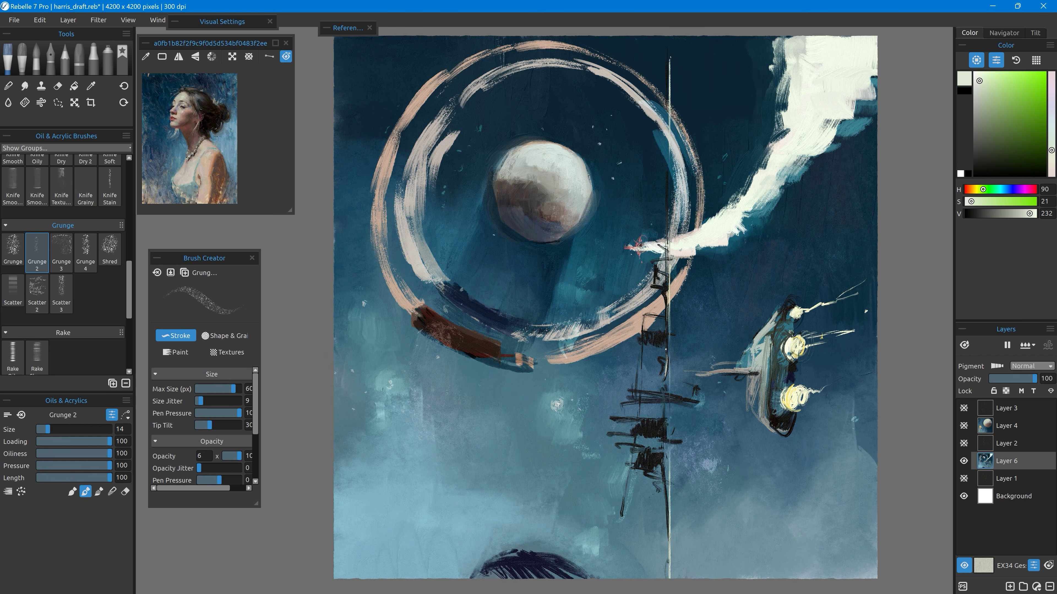
# Paint out the thick pale strokes inside the ring's left arc with blues sampled from the background.
pyautogui.keyDown('alt'); pyautogui.click(425, 241); pyautogui.keyUp('alt')
pyautogui.moveTo(420, 212); pyautogui.dragTo(451, 279)
pyautogui.keyDown('alt'); pyautogui.click(451, 175); pyautogui.keyUp('alt')
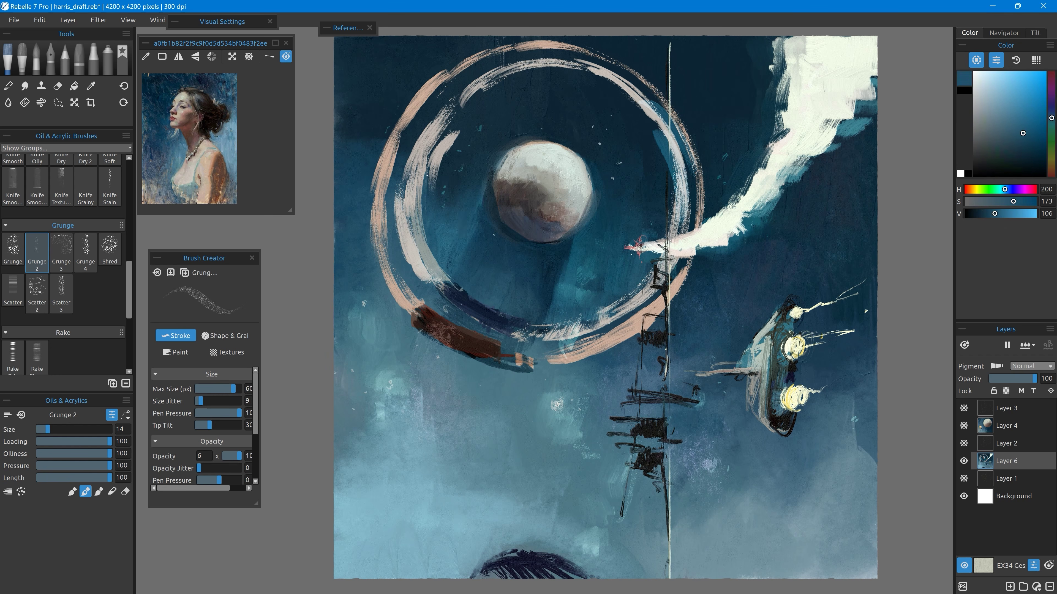
pyautogui.moveTo(458, 132)
pyautogui.mouseDown()
pyautogui.moveTo(430, 187)
pyautogui.moveTo(489, 75)
pyautogui.mouseUp()
pyautogui.keyDown('alt'); pyautogui.click(441, 120); pyautogui.keyUp('alt')
pyautogui.keyDown('alt'); pyautogui.click(418, 134); pyautogui.keyUp('alt')
# Clean up the gap between the two rings along their left and lower-left arcs using sampled colours.
pyautogui.keyDown('alt'); pyautogui.click(395, 177); pyautogui.keyUp('alt')
pyautogui.moveTo(399, 179); pyautogui.dragTo(411, 269)
pyautogui.moveTo(401, 162); pyautogui.dragTo(412, 271)
pyautogui.keyDown('alt'); pyautogui.click(406, 253); pyautogui.keyUp('alt')
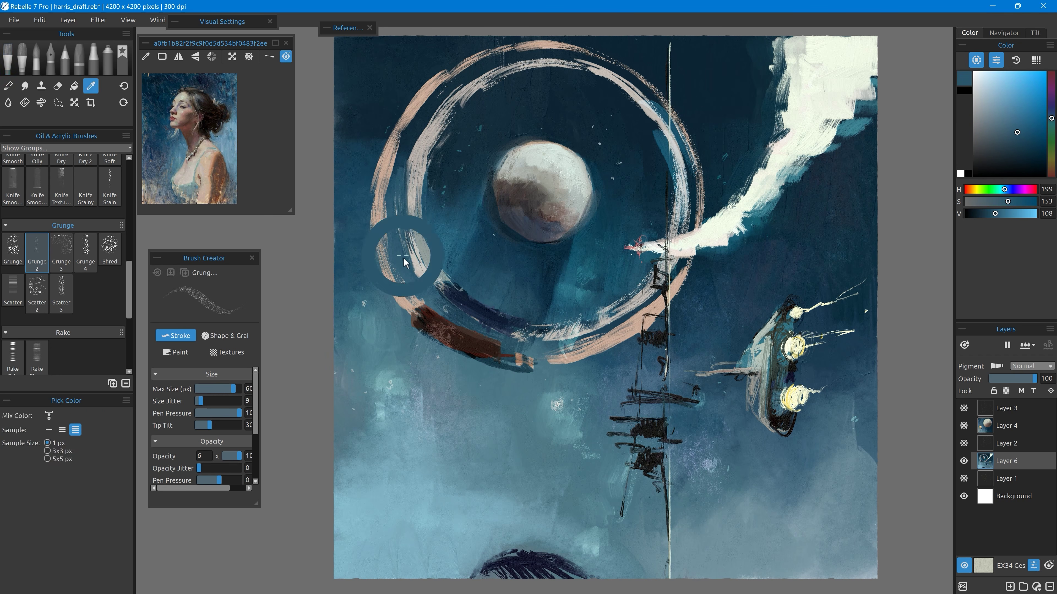
pyautogui.moveTo(409, 229)
pyautogui.mouseDown()
pyautogui.moveTo(434, 287)
pyautogui.moveTo(522, 321)
pyautogui.mouseUp()
pyautogui.keyDown('alt'); pyautogui.click(468, 303); pyautogui.keyUp('alt')
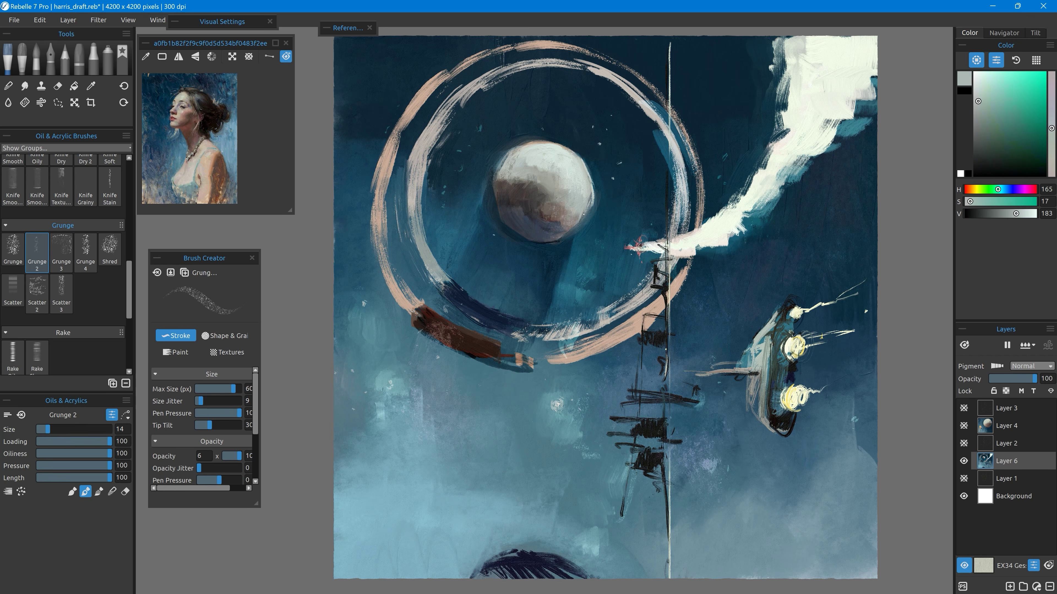
# Refine the planet's shadow and lower edge with greys and blues sampled around it.
pyautogui.keyDown('alt'); pyautogui.click(520, 211); pyautogui.keyUp('alt')
pyautogui.keyDown('alt'); pyautogui.click(578, 241); pyautogui.keyUp('alt')
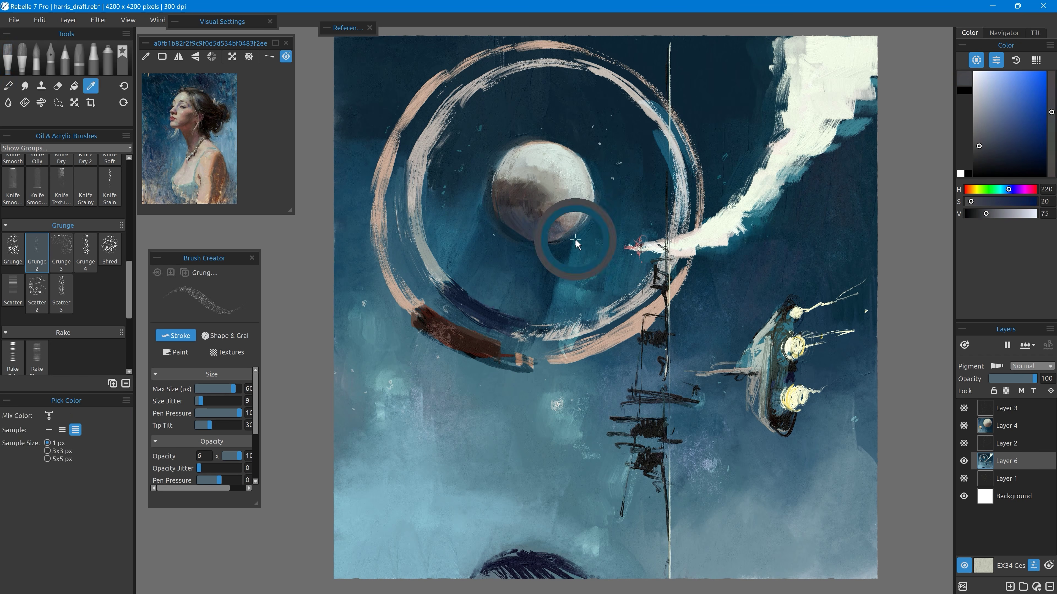
pyautogui.keyDown('alt'); pyautogui.click(558, 239); pyautogui.keyUp('alt')
pyautogui.keyDown('alt'); pyautogui.click(551, 237); pyautogui.keyUp('alt')
pyautogui.moveTo(557, 242)
pyautogui.mouseDown()
pyautogui.moveTo(535, 246)
pyautogui.moveTo(545, 241)
pyautogui.mouseUp()
pyautogui.keyDown('alt'); pyautogui.click(537, 236); pyautogui.keyUp('alt')
# Block in the ship's hull in near-black with the Flat brush at size 48 and tint the plume with pale pink.
pyautogui.keyDown('alt'); pyautogui.click(854, 68); pyautogui.keyUp('alt')
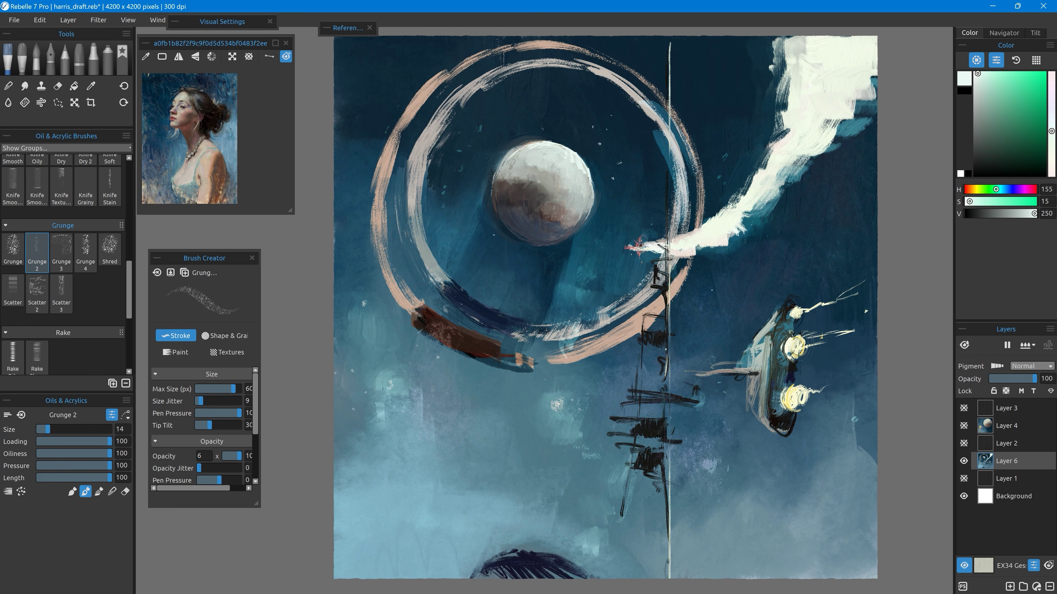
pyautogui.keyDown('alt'); pyautogui.click(801, 373); pyautogui.keyUp('alt')
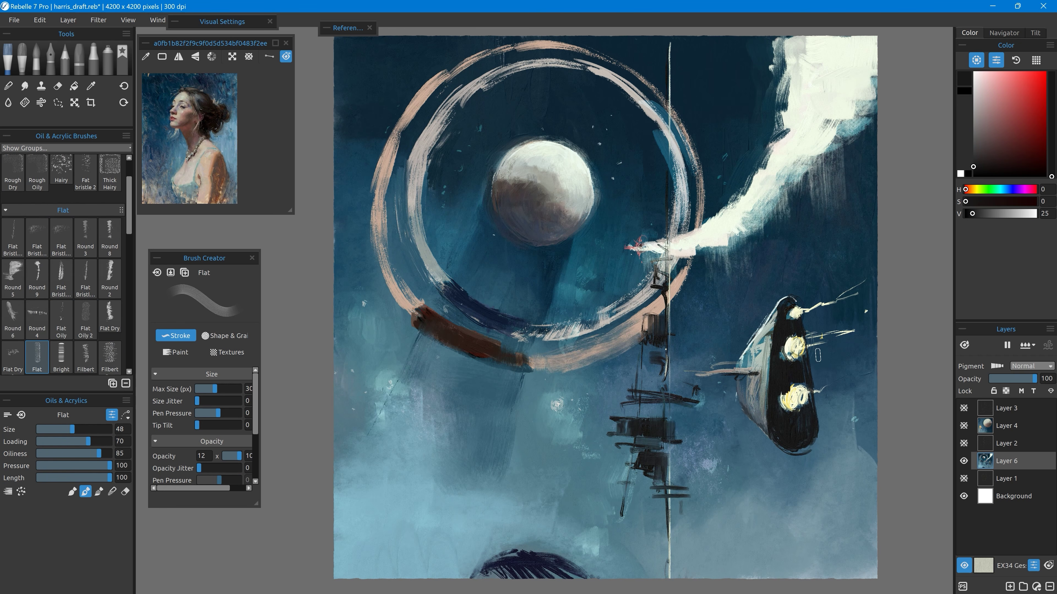
pyautogui.click(980, 74)
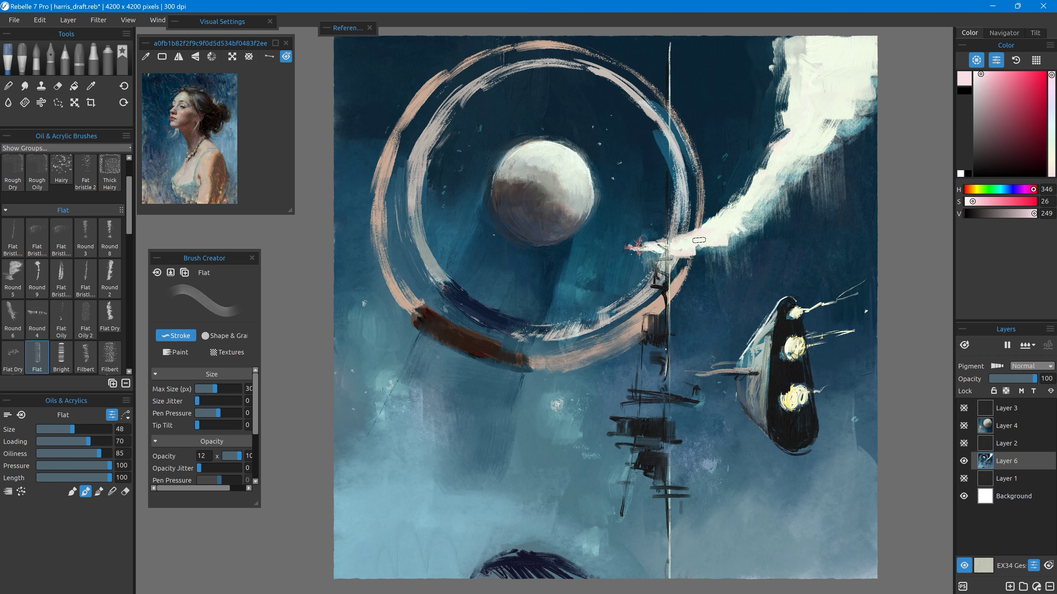
pyautogui.click(1051, 172)
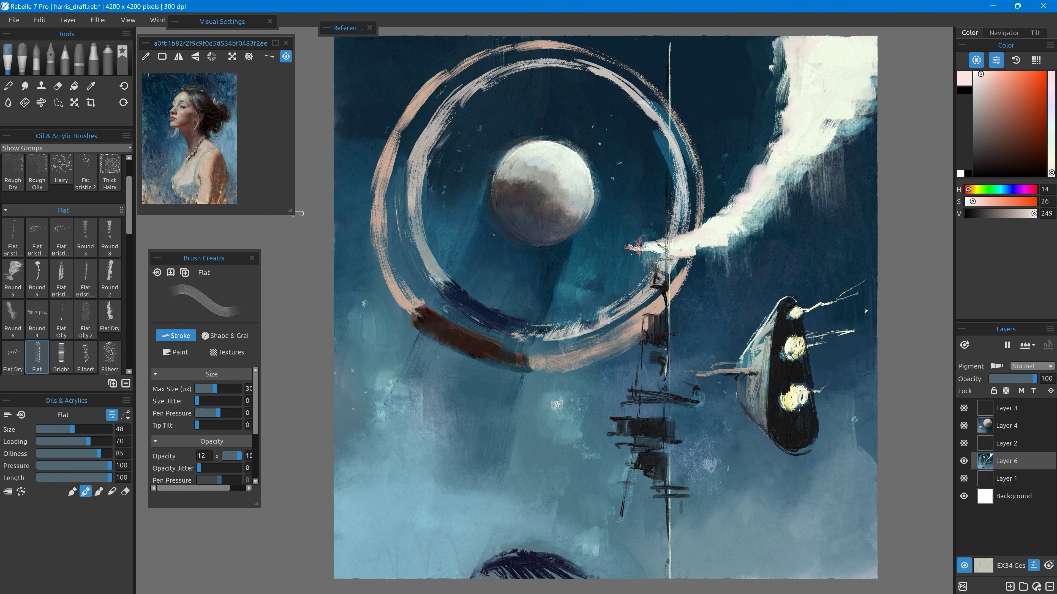
# Enlarge the reference portrait window and move the Brush Creator below it.
pyautogui.moveTo(294, 213); pyautogui.dragTo(294, 251)
pyautogui.moveTo(216, 258); pyautogui.dragTo(212, 333)
pyautogui.moveTo(295, 251); pyautogui.dragTo(299, 335)
# Pick a muted red and paint a small vertical accent at the tip of the plume.
pyautogui.click(1051, 71)
pyautogui.click(1007, 105)
pyautogui.press('[')
pyautogui.moveTo(633, 248)
pyautogui.mouseDown()
pyautogui.moveTo(646, 247)
pyautogui.moveTo(639, 241)
pyautogui.moveTo(638, 265)
pyautogui.moveTo(633, 249)
pyautogui.mouseUp()
# Choose Flat Bristle 3 and paint sampled blue over the area where the ring crosses the upper mast.
pyautogui.click(61, 317)
pyautogui.click(13, 237)
pyautogui.keyDown('alt'); pyautogui.click(629, 261); pyautogui.keyUp('alt')
pyautogui.keyDown('alt'); pyautogui.click(645, 156); pyautogui.keyUp('alt')
pyautogui.moveTo(656, 133); pyautogui.dragTo(667, 167)
# Fill and thicken the mast's dark blocks with sampled near-black strokes using Flat Bristle 3 at size 100.
pyautogui.keyDown('alt'); pyautogui.click(654, 357); pyautogui.keyUp('alt')
pyautogui.moveTo(637, 406); pyautogui.dragTo(680, 388)
pyautogui.moveTo(634, 456); pyautogui.dragTo(669, 479)
pyautogui.moveTo(645, 491); pyautogui.dragTo(667, 510)
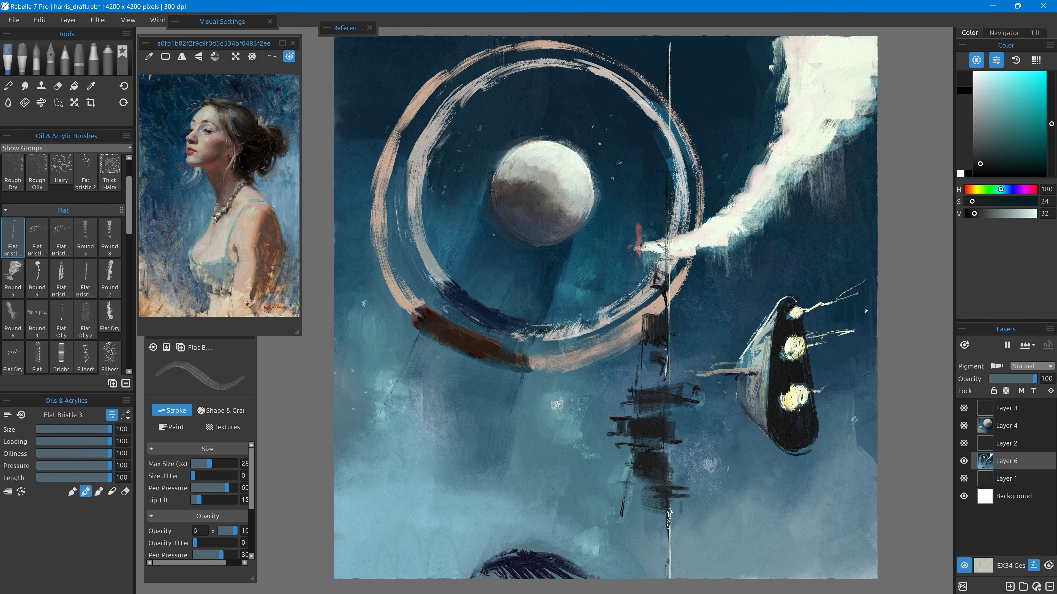
# Paint a dark navy horizon line across the base of the scene with Flat Bristle 3 and darken the ship's boom.
pyautogui.keyDown('alt'); pyautogui.click(561, 570); pyautogui.keyUp('alt')
pyautogui.moveTo(432, 577); pyautogui.dragTo(479, 576)
pyautogui.moveTo(335, 555); pyautogui.dragTo(807, 579)
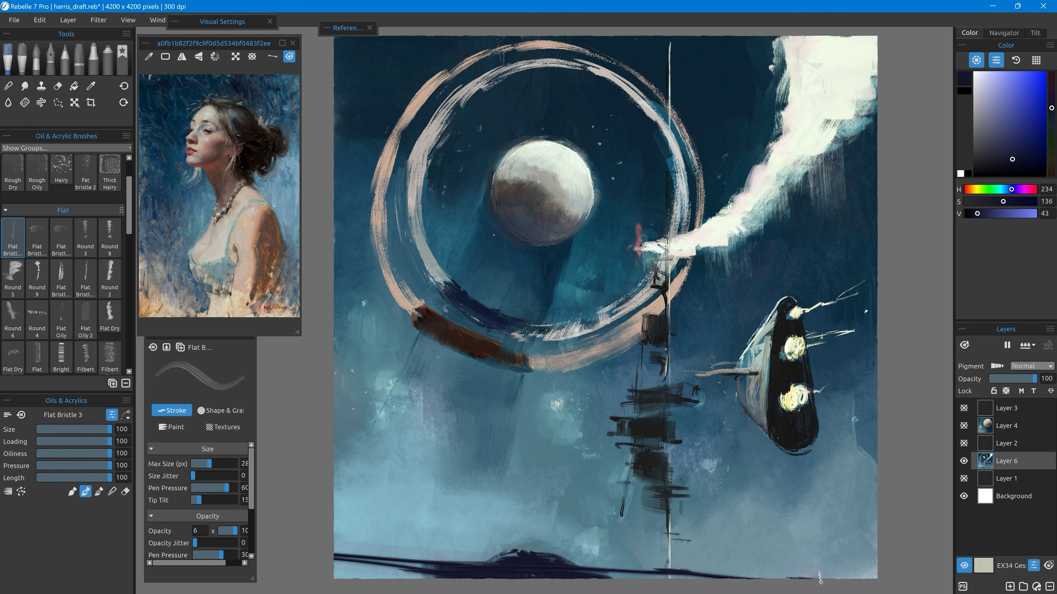
pyautogui.keyDown('alt'); pyautogui.click(602, 399); pyautogui.keyUp('alt')
pyautogui.keyDown('alt'); pyautogui.click(722, 376); pyautogui.keyUp('alt')
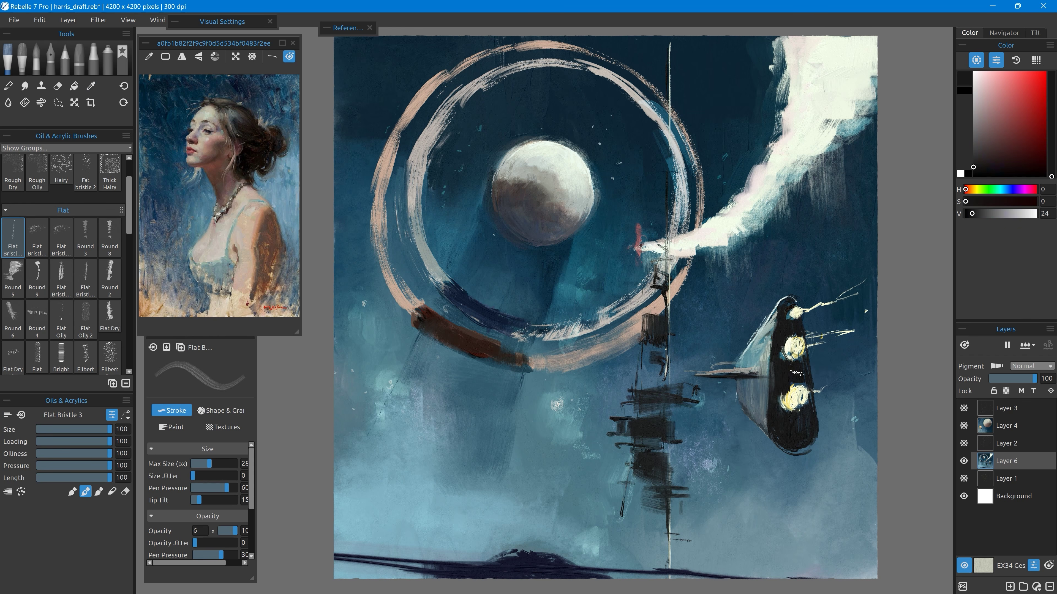
# Widen the outer ring with sweeping peach strokes on both sides, using sampled warm skin tones and Flat Bristle 3.
pyautogui.keyDown('alt'); pyautogui.click(387, 167); pyautogui.keyUp('alt')
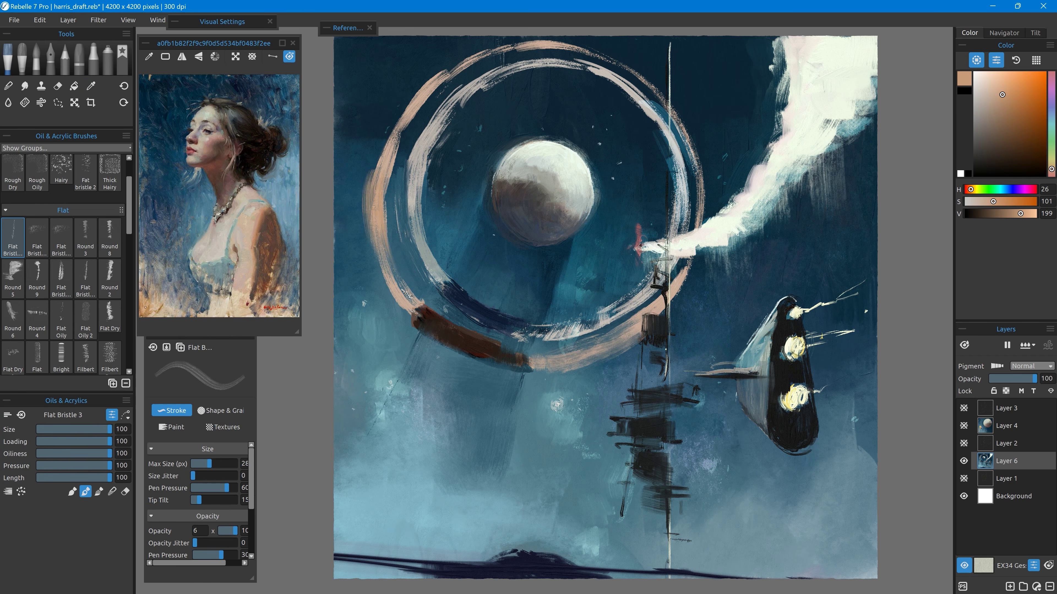
pyautogui.moveTo(422, 86); pyautogui.dragTo(410, 302)
pyautogui.moveTo(479, 53); pyautogui.dragTo(383, 171)
pyautogui.moveTo(418, 54); pyautogui.dragTo(370, 194)
pyautogui.moveTo(451, 52); pyautogui.dragTo(410, 95)
pyautogui.keyDown('alt'); pyautogui.click(406, 104); pyautogui.keyUp('alt')
pyautogui.moveTo(682, 116); pyautogui.dragTo(714, 209)
pyautogui.moveTo(700, 258); pyautogui.dragTo(608, 351)
pyautogui.moveTo(382, 250); pyautogui.dragTo(418, 309)
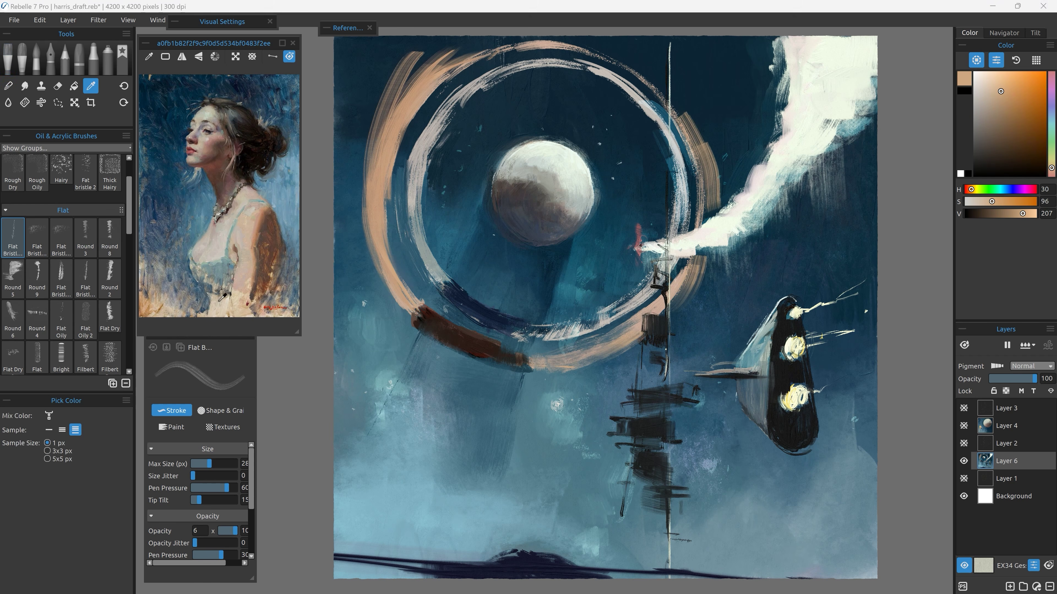
# Repaint the inner ring in a sampled grey-lavender with long curved strokes.
pyautogui.keyDown('alt'); pyautogui.click(420, 233); pyautogui.keyUp('alt')
pyautogui.keyDown('alt'); pyautogui.click(428, 260); pyautogui.keyUp('alt')
pyautogui.moveTo(463, 89); pyautogui.dragTo(451, 292)
pyautogui.moveTo(523, 331); pyautogui.dragTo(663, 136)
pyautogui.moveTo(451, 102); pyautogui.dragTo(666, 146)
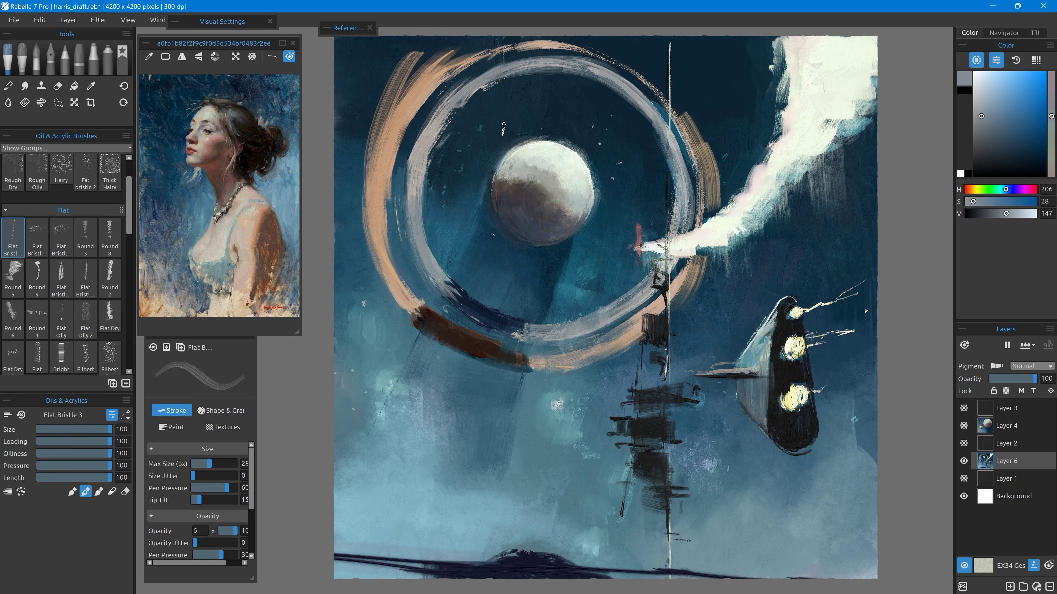
# Redefine the gap between the rings and the inner ring's lower-right arc with colours sampled nearby.
pyautogui.keyDown('alt'); pyautogui.click(398, 184); pyautogui.keyUp('alt')
pyautogui.moveTo(408, 126)
pyautogui.mouseDown()
pyautogui.moveTo(397, 241)
pyautogui.moveTo(405, 288)
pyautogui.mouseUp()
pyautogui.moveTo(692, 260); pyautogui.dragTo(595, 335)
pyautogui.keyDown('alt'); pyautogui.click(649, 306); pyautogui.keyUp('alt')
pyautogui.moveTo(659, 298); pyautogui.dragTo(566, 346)
pyautogui.keyDown('alt'); pyautogui.click(595, 334); pyautogui.keyUp('alt')
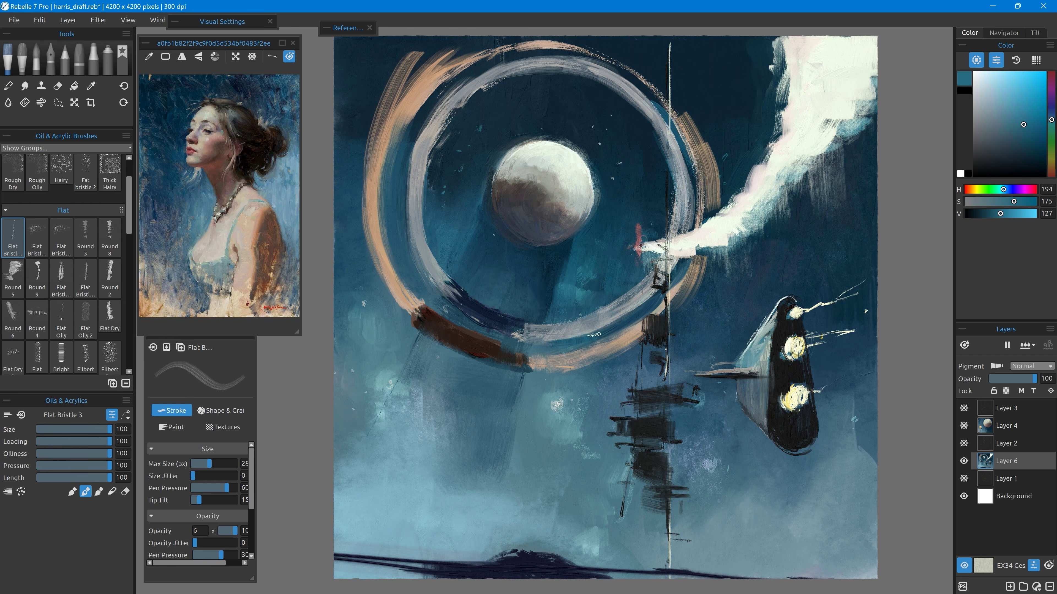
# Repaint the rings' dark navy and brown lower segments and add a peach crosspiece at the outer ring's lower left.
pyautogui.keyDown('alt'); pyautogui.click(464, 308); pyautogui.keyUp('alt')
pyautogui.keyDown('alt'); pyautogui.click(504, 353); pyautogui.keyUp('alt')
pyautogui.moveTo(437, 322); pyautogui.dragTo(533, 354)
pyautogui.keyDown('alt'); pyautogui.click(470, 329); pyautogui.keyUp('alt')
pyautogui.keyDown('alt'); pyautogui.click(410, 323); pyautogui.keyUp('alt')
pyautogui.moveTo(428, 309); pyautogui.dragTo(400, 361)
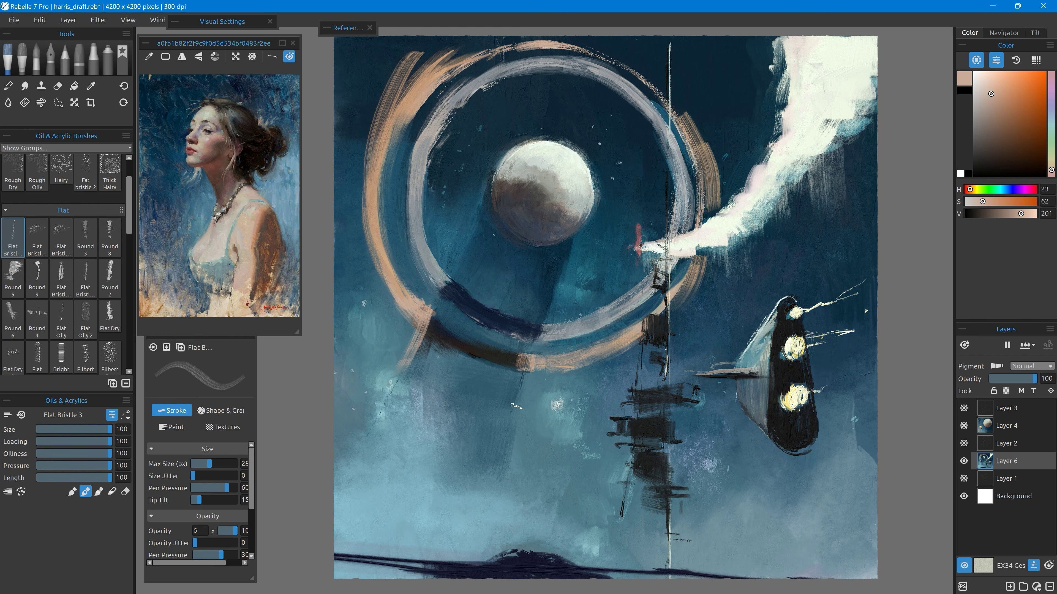
# Flip the painted layer horizontally with Transform.
pyautogui.hotkey('ctrl', 't')
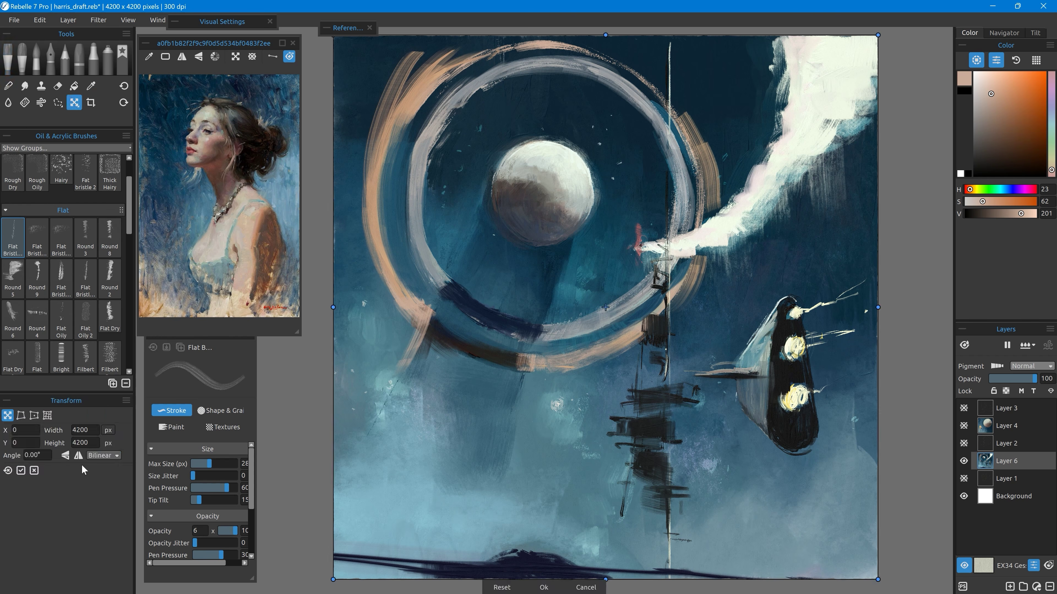
pyautogui.click(78, 455)
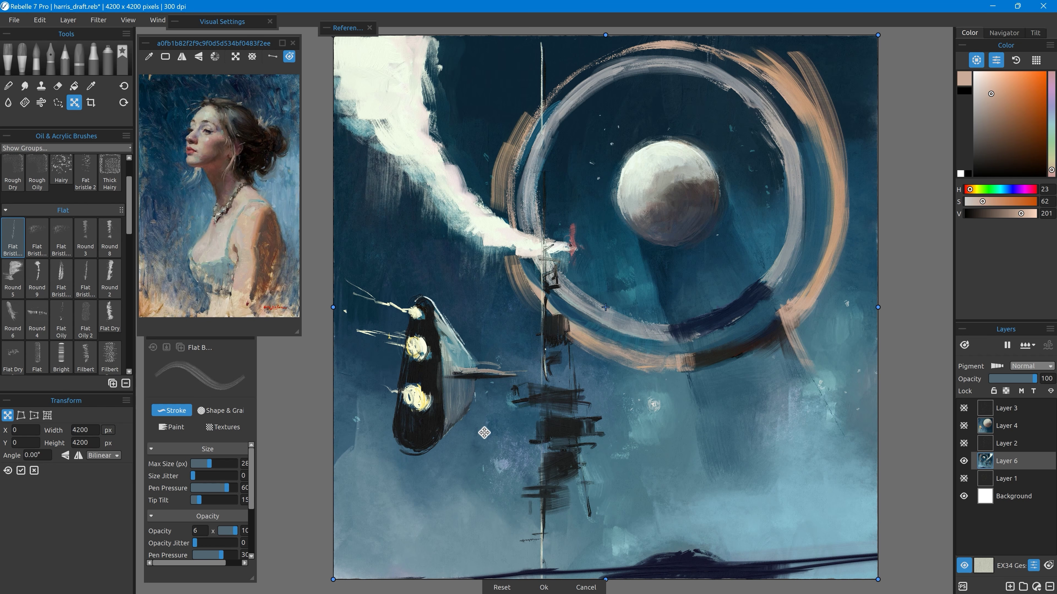
pyautogui.press('Return')
# Paint out the boom extending from the ship's side with sampled background blue.
pyautogui.keyDown('alt'); pyautogui.click(484, 340); pyautogui.keyUp('alt')
pyautogui.moveTo(484, 358)
pyautogui.mouseDown()
pyautogui.moveTo(525, 372)
pyautogui.moveTo(473, 379)
pyautogui.mouseUp()
pyautogui.keyDown('alt'); pyautogui.click(460, 354); pyautogui.keyUp('alt')
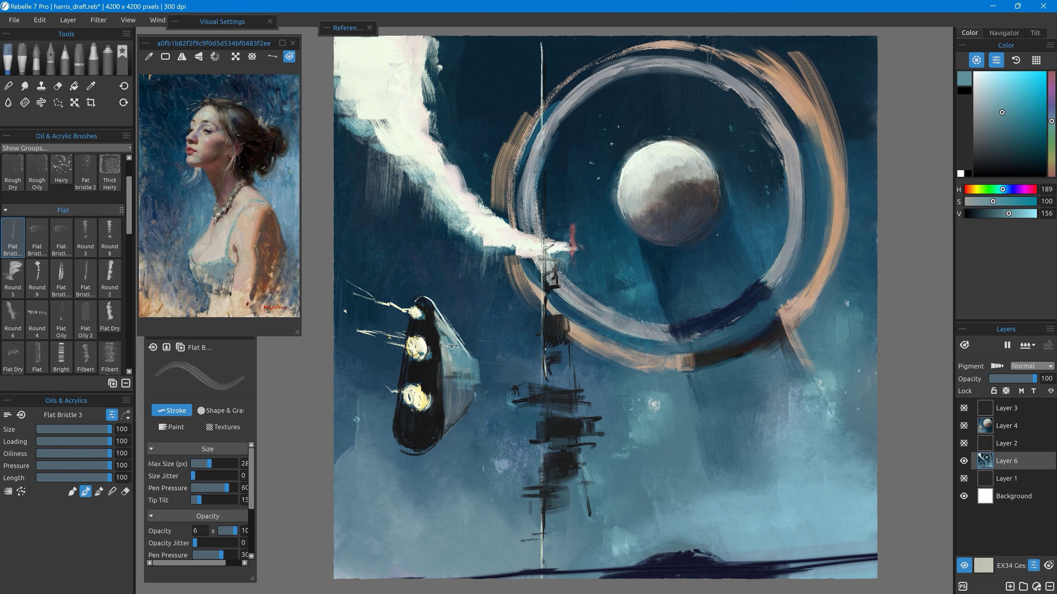
# Enlarge the ship's two lower engine glows with sampled pale yellow strokes.
pyautogui.keyDown('alt'); pyautogui.click(416, 394); pyautogui.keyUp('alt')
pyautogui.moveTo(410, 402); pyautogui.dragTo(424, 427)
pyautogui.keyDown('alt'); pyautogui.click(427, 342); pyautogui.keyUp('alt')
pyautogui.moveTo(409, 362); pyautogui.dragTo(438, 378)
pyautogui.keyDown('alt'); pyautogui.click(420, 368); pyautogui.keyUp('alt')
# Smooth the engine glows and repaint the hull's side in sampled grey-teal with Flat Bristle 6.
pyautogui.click(61, 278)
pyautogui.keyDown('alt'); pyautogui.click(430, 342); pyautogui.keyUp('alt')
pyautogui.keyDown('alt'); pyautogui.click(427, 384); pyautogui.keyUp('alt')
pyautogui.moveTo(420, 387)
pyautogui.mouseDown()
pyautogui.moveTo(402, 418)
pyautogui.moveTo(417, 442)
pyautogui.mouseUp()
pyautogui.keyDown('alt'); pyautogui.click(456, 360); pyautogui.keyUp('alt')
pyautogui.moveTo(442, 335); pyautogui.dragTo(450, 408)
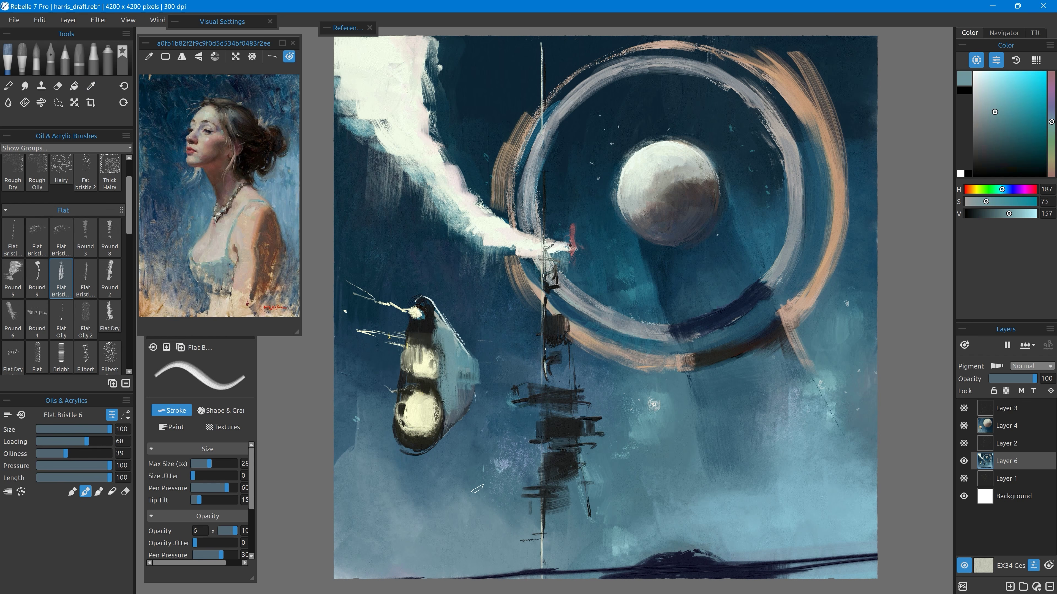
# Trim the hull's right side and underside with sampled background blues.
pyautogui.keyDown('alt'); pyautogui.click(449, 307); pyautogui.keyUp('alt')
pyautogui.moveTo(431, 299); pyautogui.dragTo(478, 385)
pyautogui.keyDown('alt'); pyautogui.click(381, 450); pyautogui.keyUp('alt')
pyautogui.moveTo(394, 450); pyautogui.dragTo(452, 463)
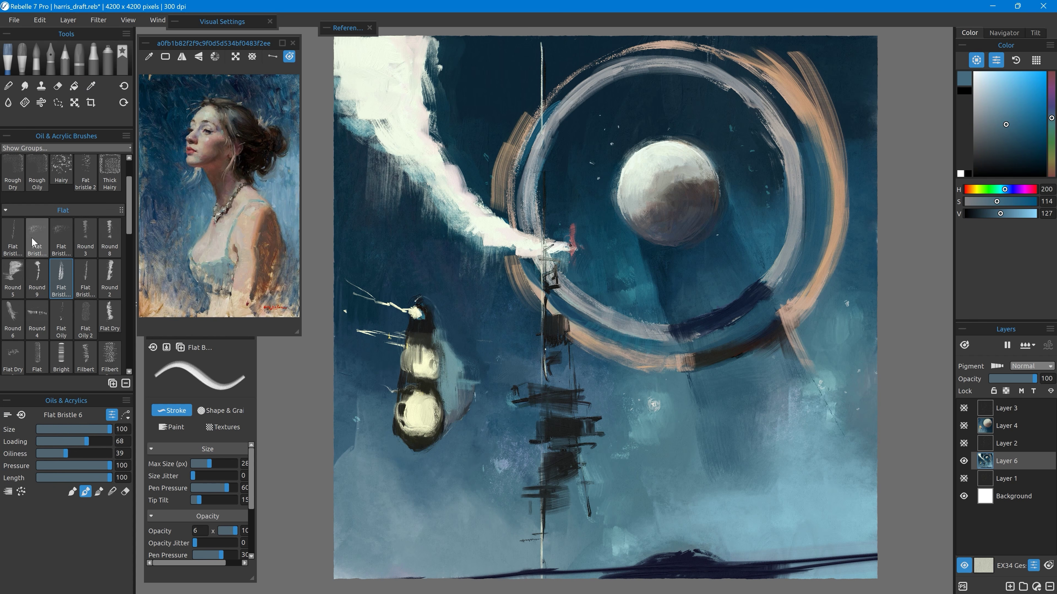
# Add a thin antenna above the ship and a strut on its left in off-white with Flat Dry at size 22.
pyautogui.click(109, 316)
pyautogui.keyDown('alt'); pyautogui.click(415, 312); pyautogui.keyUp('alt')
pyautogui.moveTo(415, 305); pyautogui.dragTo(421, 257)
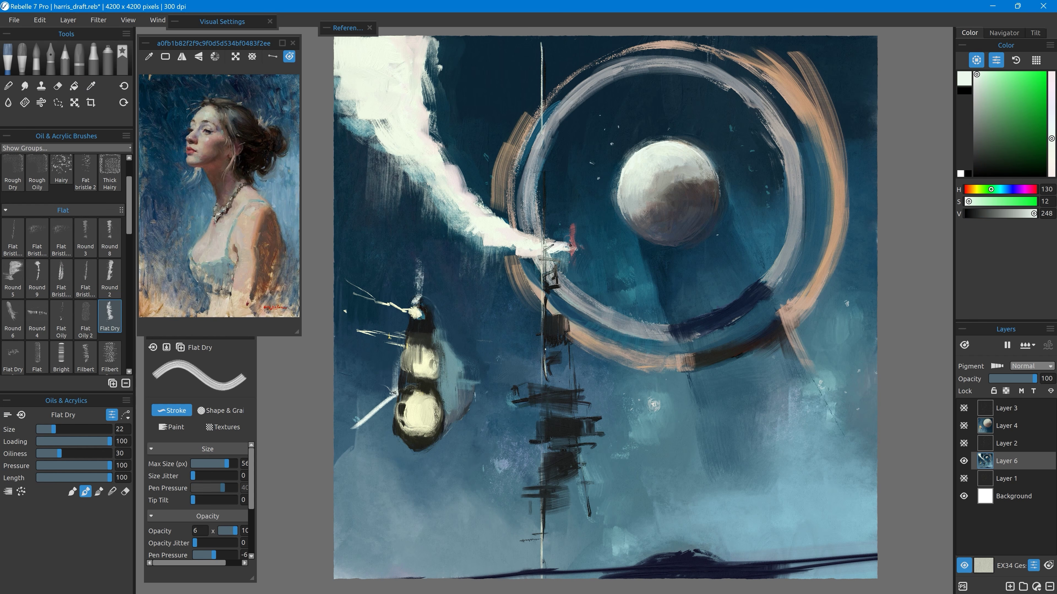
# Paint out the ship's light rays and left strut with sampled blues, and add dark legs and pale hull edges.
pyautogui.keyDown('alt'); pyautogui.click(382, 374); pyautogui.keyUp('alt')
pyautogui.moveTo(361, 331)
pyautogui.mouseDown()
pyautogui.moveTo(463, 379)
pyautogui.moveTo(461, 397)
pyautogui.mouseUp()
pyautogui.keyDown('alt'); pyautogui.click(429, 366); pyautogui.keyUp('alt')
pyautogui.keyDown('alt'); pyautogui.click(456, 416); pyautogui.keyUp('alt')
pyautogui.moveTo(477, 445); pyautogui.dragTo(474, 483)
pyautogui.keyDown('alt'); pyautogui.click(454, 421); pyautogui.keyUp('alt')
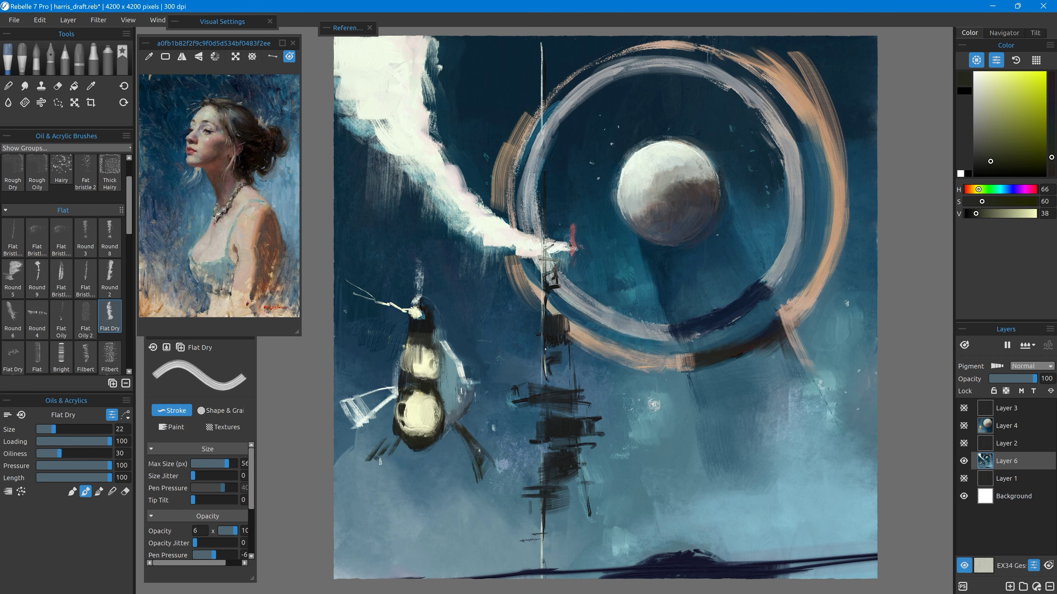
pyautogui.keyDown('alt'); pyautogui.click(379, 461); pyautogui.keyUp('alt')
pyautogui.moveTo(351, 433)
pyautogui.mouseDown()
pyautogui.moveTo(389, 403)
pyautogui.moveTo(438, 433)
pyautogui.moveTo(428, 438)
pyautogui.mouseUp()
# Repaint the ship's three engines as glowing orange lights with pale yellow centres.
pyautogui.keyDown('alt'); pyautogui.click(591, 345); pyautogui.keyUp('alt')
pyautogui.click(1018, 92)
pyautogui.click(1017, 72)
pyautogui.moveTo(403, 371)
pyautogui.mouseDown()
pyautogui.moveTo(424, 341)
pyautogui.moveTo(389, 352)
pyautogui.mouseUp()
pyautogui.click(1051, 165)
pyautogui.click(1006, 72)
pyautogui.keyDown('alt'); pyautogui.click(432, 348); pyautogui.keyUp('alt')
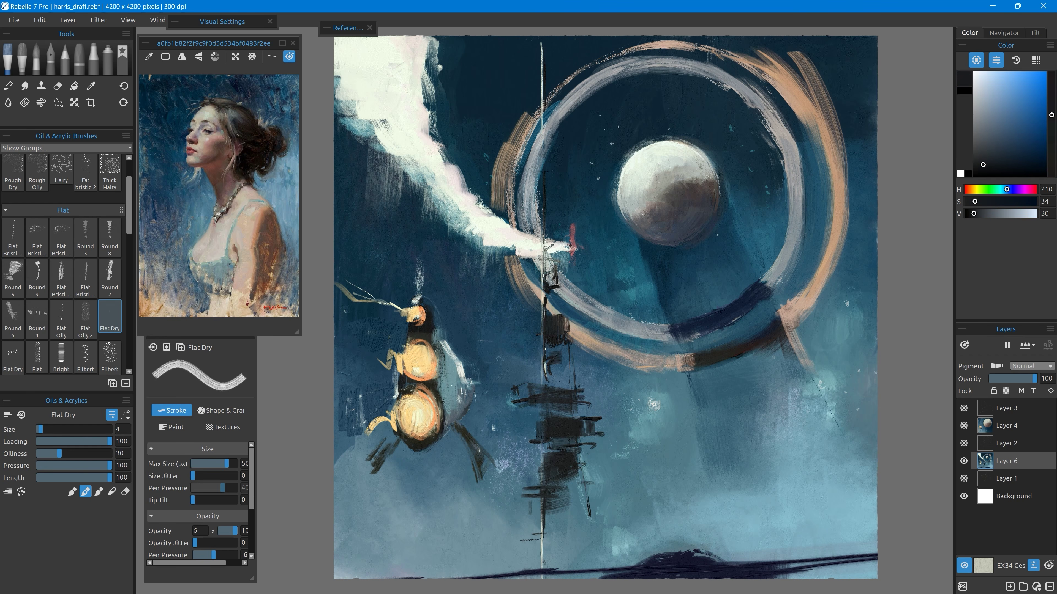
# Pick a pale yellow and dot tiny lights on the mast with Flat Dry at size 1.
pyautogui.click(1051, 162)
pyautogui.click(996, 71)
pyautogui.press('[')
pyautogui.click(552, 327)
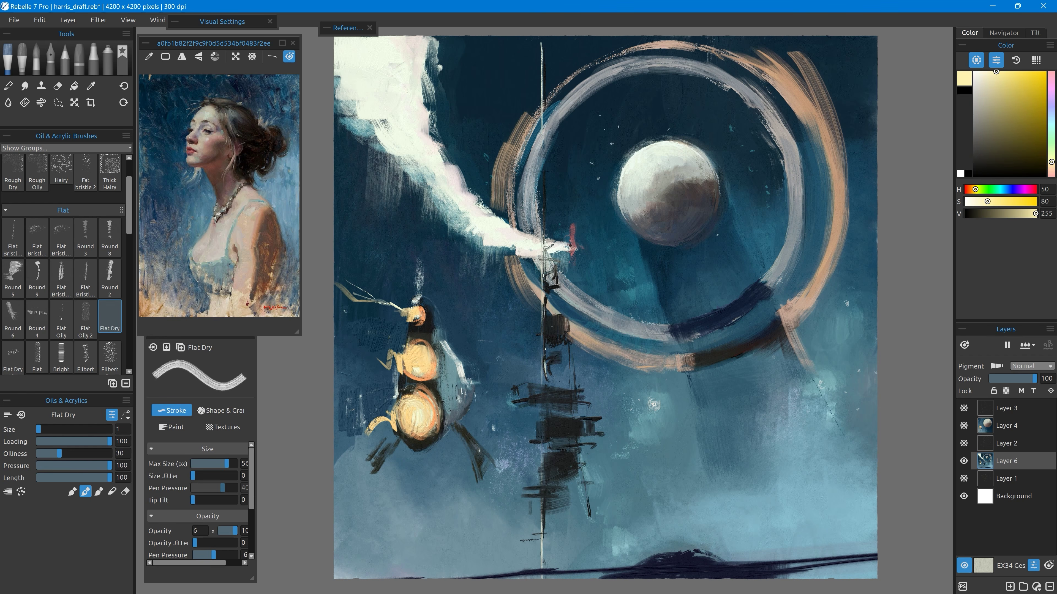
# Paint out the stray peach strokes outside the outer ring with sampled dark blues, using Round 5 at size 100.
pyautogui.click(13, 278)
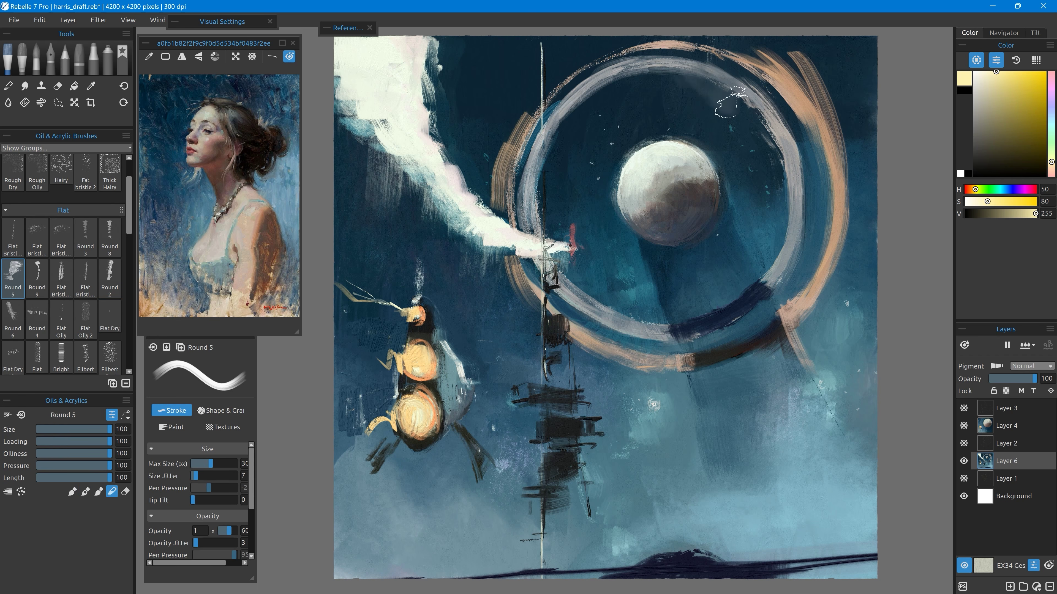
pyautogui.keyDown('alt'); pyautogui.click(742, 127); pyautogui.keyUp('alt')
pyautogui.moveTo(745, 132)
pyautogui.mouseDown()
pyautogui.moveTo(574, 137)
pyautogui.moveTo(573, 194)
pyautogui.mouseUp()
pyautogui.keyDown('alt'); pyautogui.click(765, 180); pyautogui.keyUp('alt')
pyautogui.keyDown('alt'); pyautogui.click(791, 86); pyautogui.keyUp('alt')
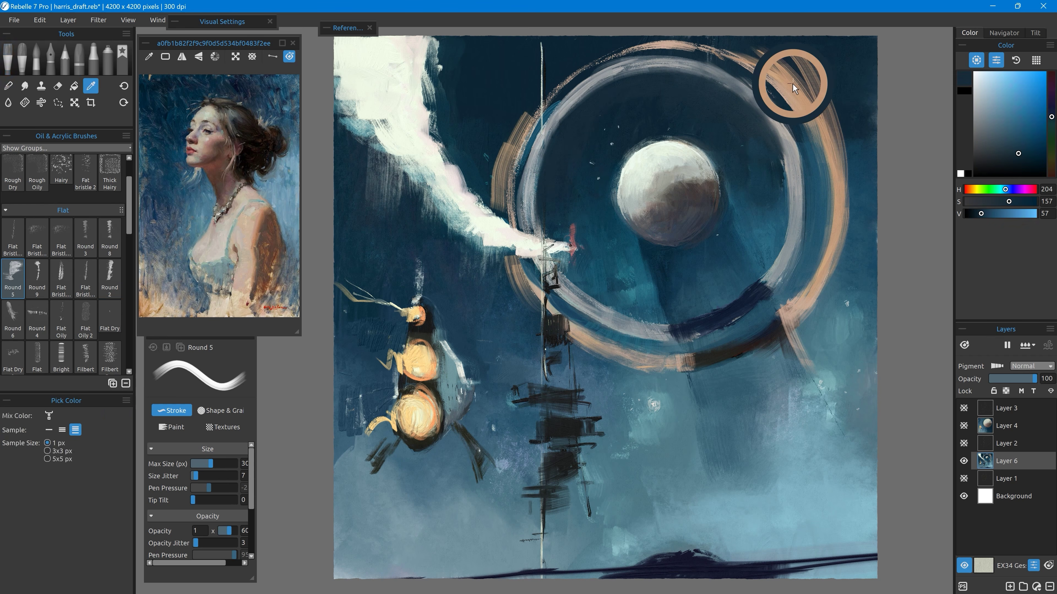
pyautogui.moveTo(826, 118); pyautogui.dragTo(745, 51)
pyautogui.moveTo(509, 107); pyautogui.dragTo(489, 189)
pyautogui.keyDown('alt'); pyautogui.click(706, 336); pyautogui.keyUp('alt')
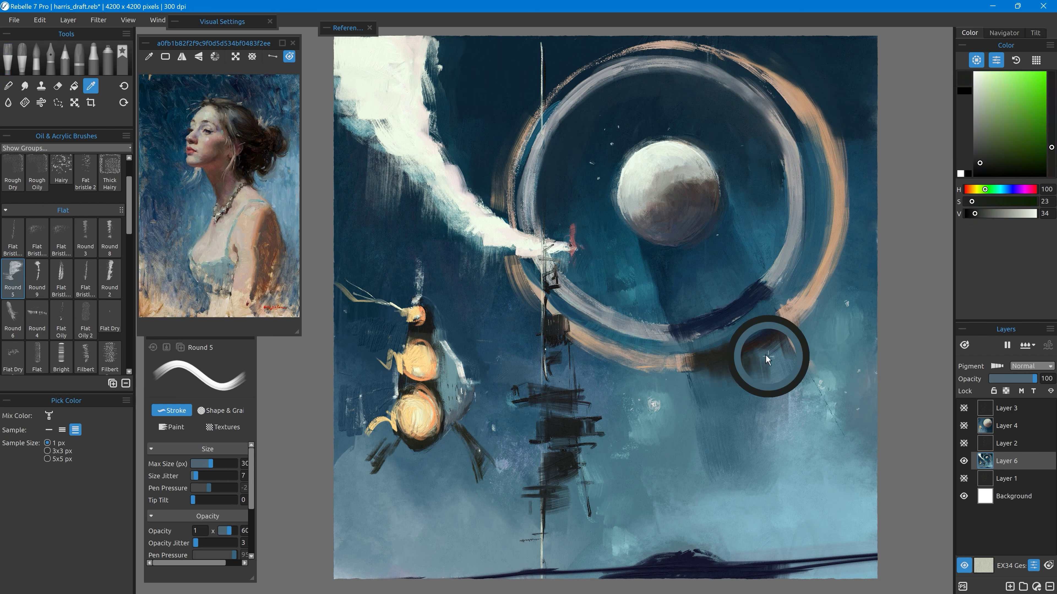
# Streak peach and dark brown down from the outer ring's lower edge, and deepen the inner ring's shadow with sampled navy.
pyautogui.keyDown('alt'); pyautogui.click(876, 275); pyautogui.keyUp('alt')
pyautogui.moveTo(678, 369); pyautogui.dragTo(687, 391)
pyautogui.keyDown('alt'); pyautogui.click(703, 327); pyautogui.keyUp('alt')
pyautogui.moveTo(686, 340); pyautogui.dragTo(759, 293)
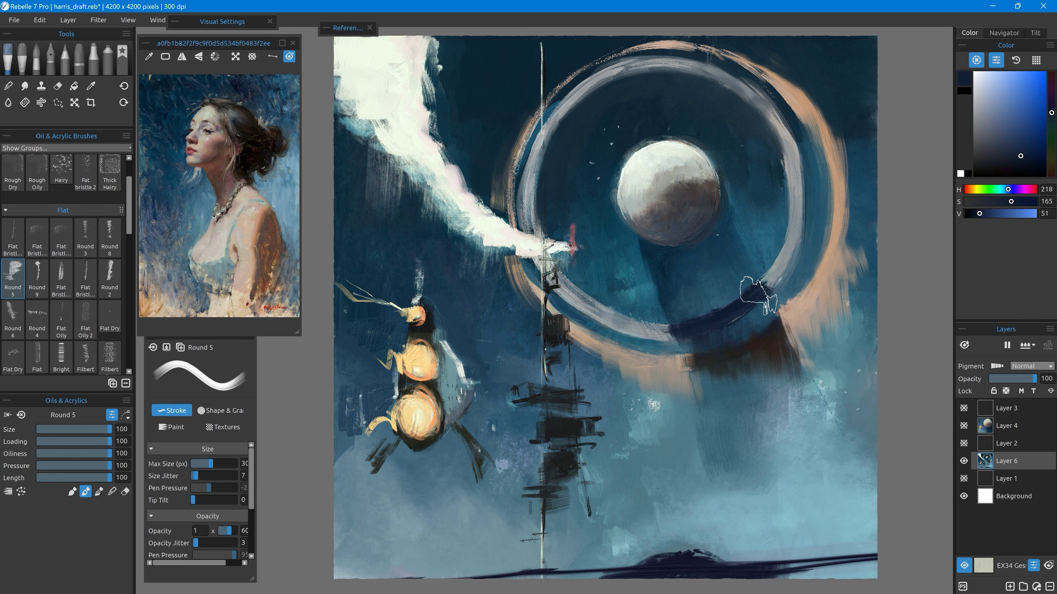
pyautogui.keyDown('alt'); pyautogui.click(722, 373); pyautogui.keyUp('alt')
pyautogui.moveTo(792, 370); pyautogui.dragTo(824, 424)
# Soften the planet's shading and work sampled blues into the sky and shadow below the rings with Round 5.
pyautogui.keyDown('alt'); pyautogui.click(678, 167); pyautogui.keyUp('alt')
pyautogui.moveTo(721, 189); pyautogui.dragTo(687, 179)
pyautogui.keyDown('alt'); pyautogui.click(742, 201); pyautogui.keyUp('alt')
pyautogui.keyDown('alt'); pyautogui.click(620, 400); pyautogui.keyUp('alt')
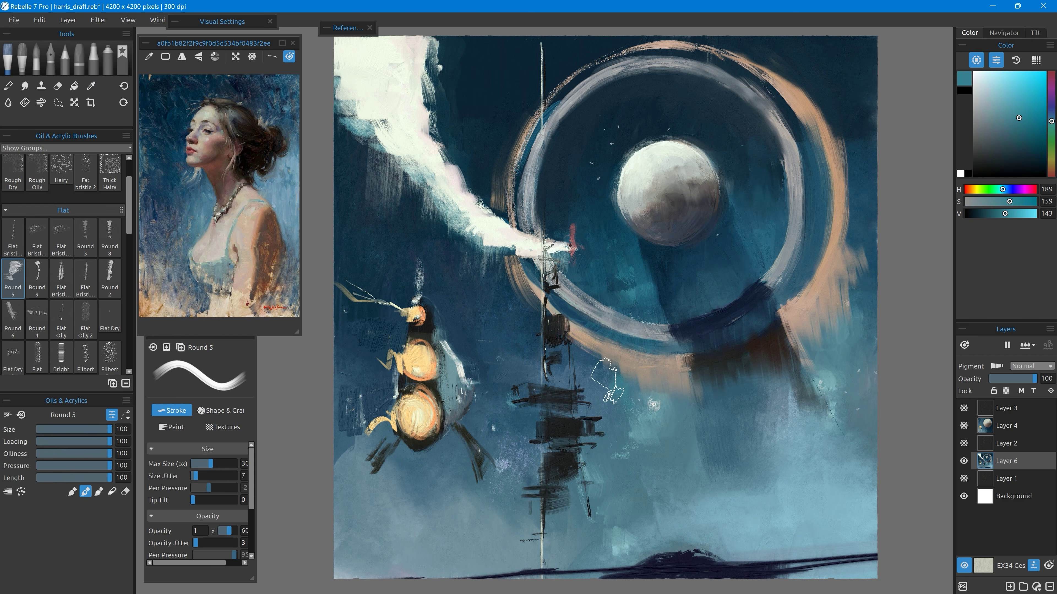
pyautogui.keyDown('alt'); pyautogui.click(604, 365); pyautogui.keyUp('alt')
pyautogui.moveTo(606, 366); pyautogui.dragTo(587, 346)
pyautogui.keyDown('alt'); pyautogui.click(651, 441); pyautogui.keyUp('alt')
pyautogui.moveTo(847, 384); pyautogui.dragTo(831, 406)
pyautogui.keyDown('alt'); pyautogui.click(790, 400); pyautogui.keyUp('alt')
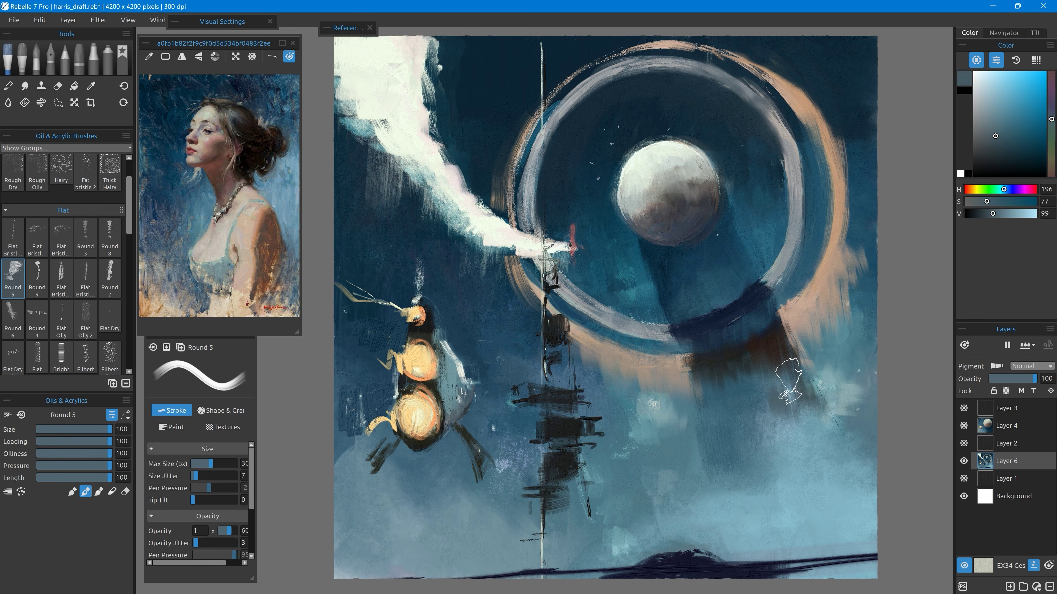
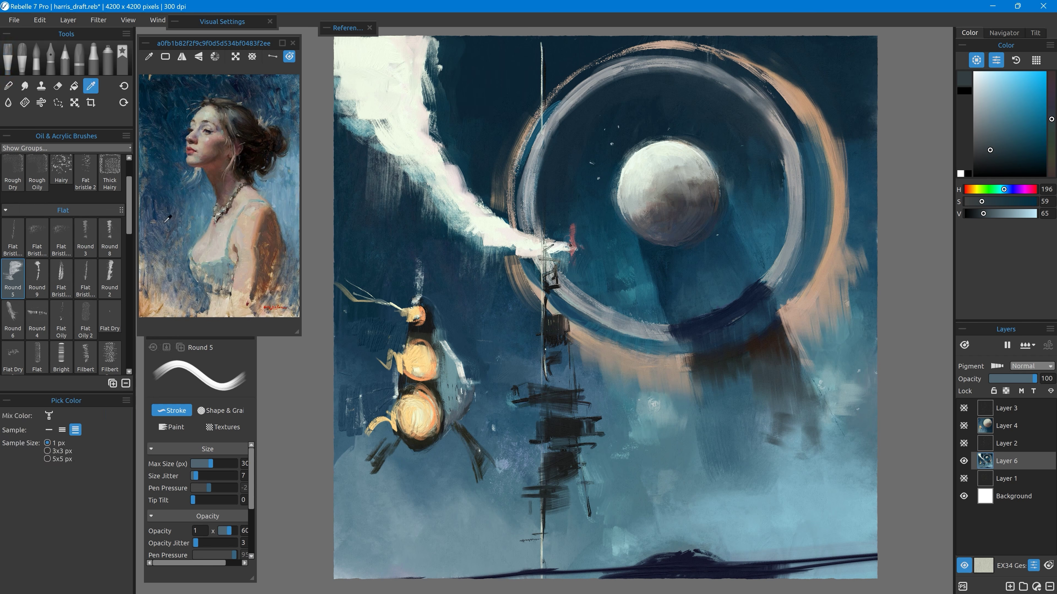
# Smear sampled orange and pale yellow leftward from the ship's three engines as soft glowing exhaust.
pyautogui.keyDown('alt'); pyautogui.click(858, 328); pyautogui.keyUp('alt')
pyautogui.keyDown('alt'); pyautogui.click(390, 416); pyautogui.keyUp('alt')
pyautogui.moveTo(358, 345)
pyautogui.mouseDown()
pyautogui.moveTo(363, 435)
pyautogui.moveTo(347, 431)
pyautogui.mouseUp()
pyautogui.keyDown('alt'); pyautogui.click(410, 414); pyautogui.keyUp('alt')
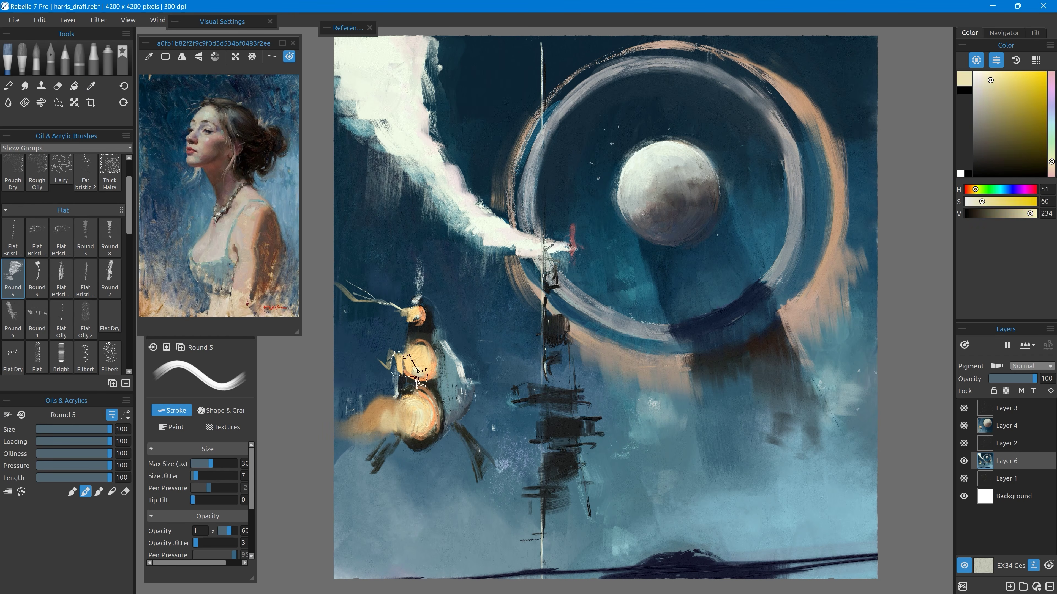
pyautogui.moveTo(401, 362); pyautogui.dragTo(347, 378)
pyautogui.keyDown('alt'); pyautogui.click(381, 411); pyautogui.keyUp('alt')
pyautogui.moveTo(412, 315); pyautogui.dragTo(397, 327)
# Reinforce the mast's upper and middle blocks with near-black Round 4 strokes.
pyautogui.click(37, 318)
pyautogui.keyDown('alt'); pyautogui.click(554, 392); pyautogui.keyUp('alt')
pyautogui.moveTo(550, 381); pyautogui.dragTo(536, 381)
pyautogui.moveTo(524, 397)
pyautogui.mouseDown()
pyautogui.moveTo(573, 405)
pyautogui.moveTo(589, 428)
pyautogui.mouseUp()
# Refine the plume's tip with sampled off-whites and highlight the red marker in a pale red tint with Round 4.
pyautogui.keyDown('alt'); pyautogui.click(495, 237); pyautogui.keyUp('alt')
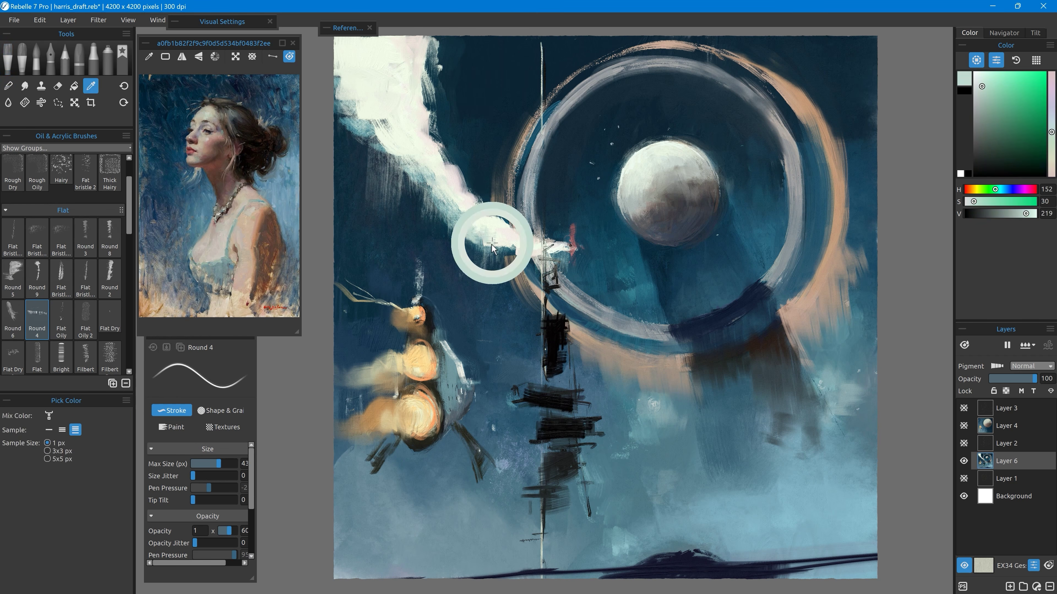
pyautogui.keyDown('alt'); pyautogui.click(639, 200); pyautogui.keyUp('alt')
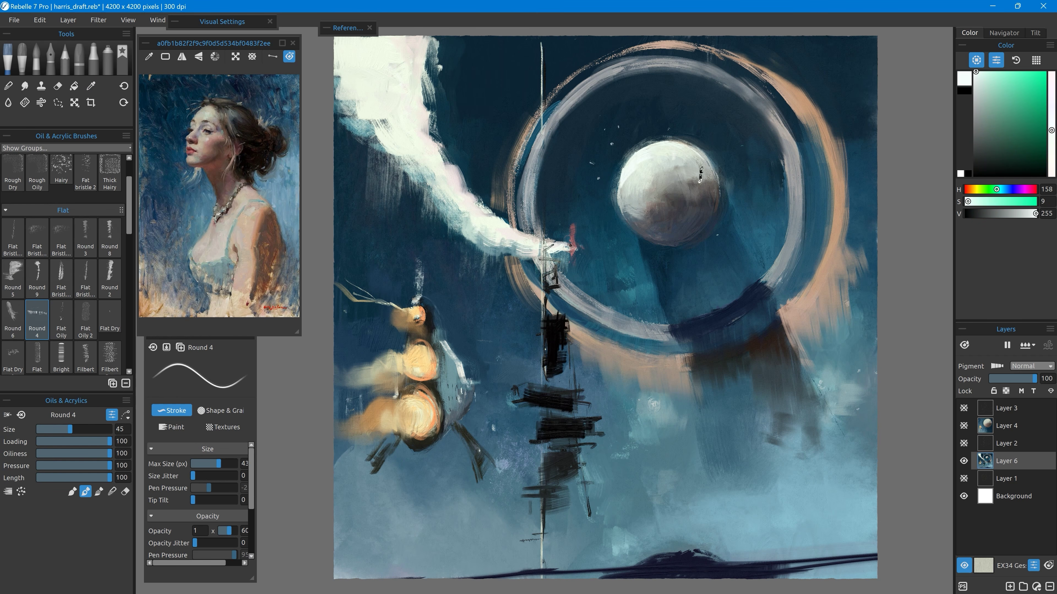
pyautogui.click(966, 189)
pyautogui.moveTo(570, 223); pyautogui.dragTo(570, 245)
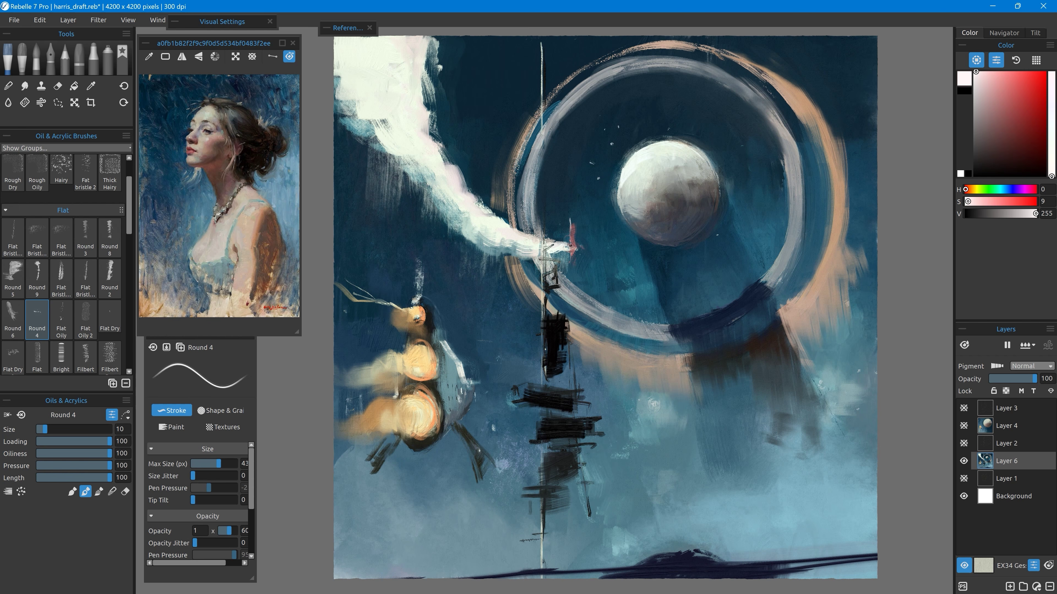
# Repaint the white plume from its narrow end to the canvas corner in off-white with the Express Oils Filbert glaze brush.
pyautogui.keyDown('alt'); pyautogui.click(495, 236); pyautogui.keyUp('alt')
pyautogui.click(22, 59)
pyautogui.click(85, 251)
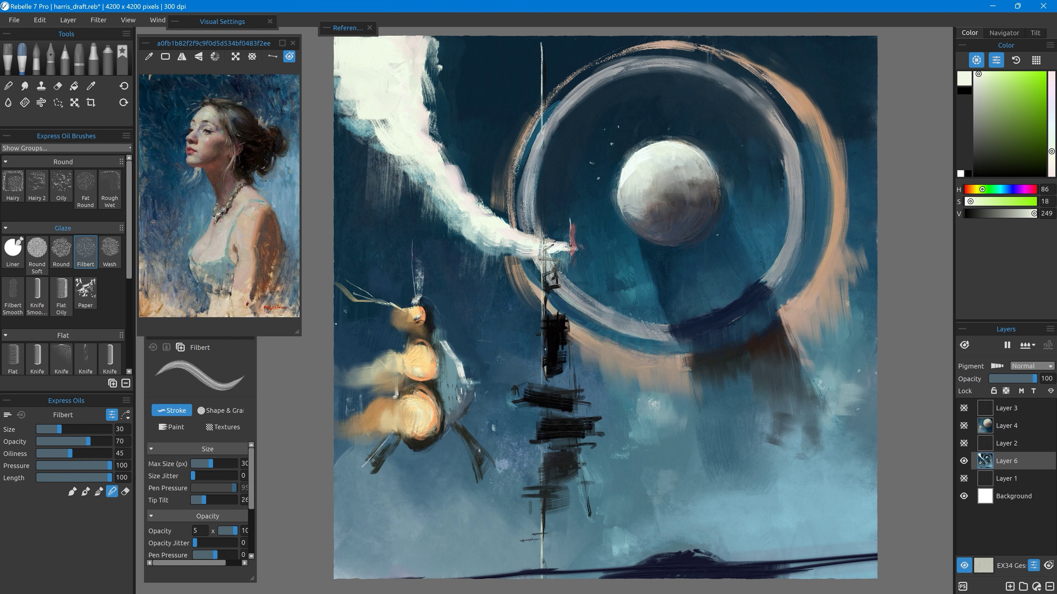
pyautogui.keyDown('alt'); pyautogui.click(487, 225); pyautogui.keyUp('alt')
pyautogui.moveTo(477, 226)
pyautogui.mouseDown()
pyautogui.moveTo(495, 248)
pyautogui.moveTo(470, 225)
pyautogui.mouseUp()
pyautogui.moveTo(470, 225); pyautogui.dragTo(448, 199)
pyautogui.moveTo(385, 127); pyautogui.dragTo(353, 106)
pyautogui.moveTo(349, 117); pyautogui.dragTo(338, 73)
pyautogui.moveTo(432, 79); pyautogui.dragTo(432, 41)
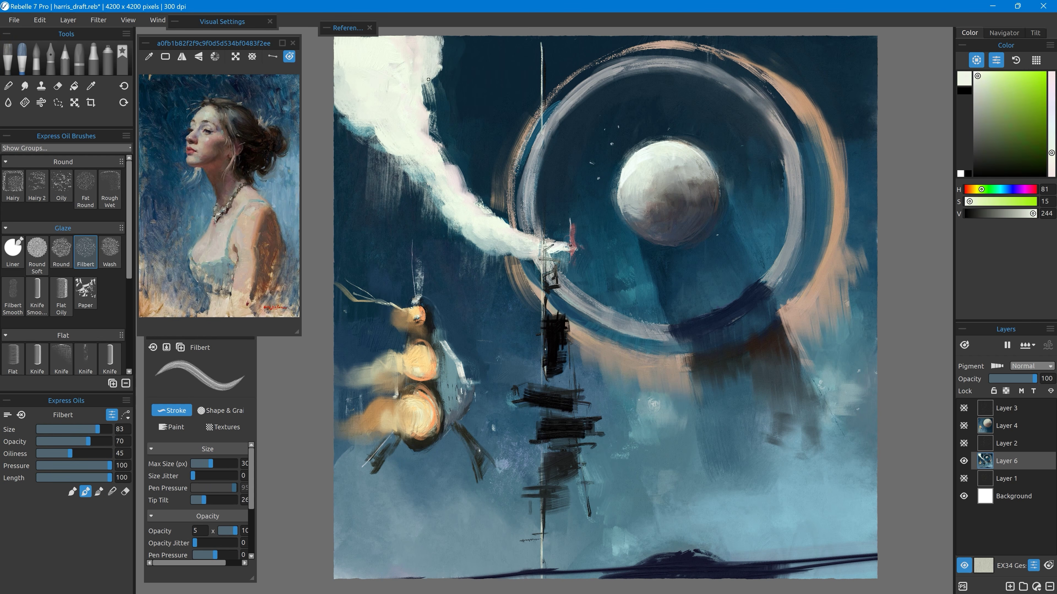
# Blend the lower end of the rings' cast shadow with sampled blues and texture the nearby sky with the Paper brush.
pyautogui.keyDown('alt'); pyautogui.click(755, 422); pyautogui.keyUp('alt')
pyautogui.moveTo(772, 418)
pyautogui.mouseDown()
pyautogui.moveTo(774, 449)
pyautogui.moveTo(791, 457)
pyautogui.mouseUp()
pyautogui.keyDown('alt'); pyautogui.click(782, 407); pyautogui.keyUp('alt')
pyautogui.click(85, 293)
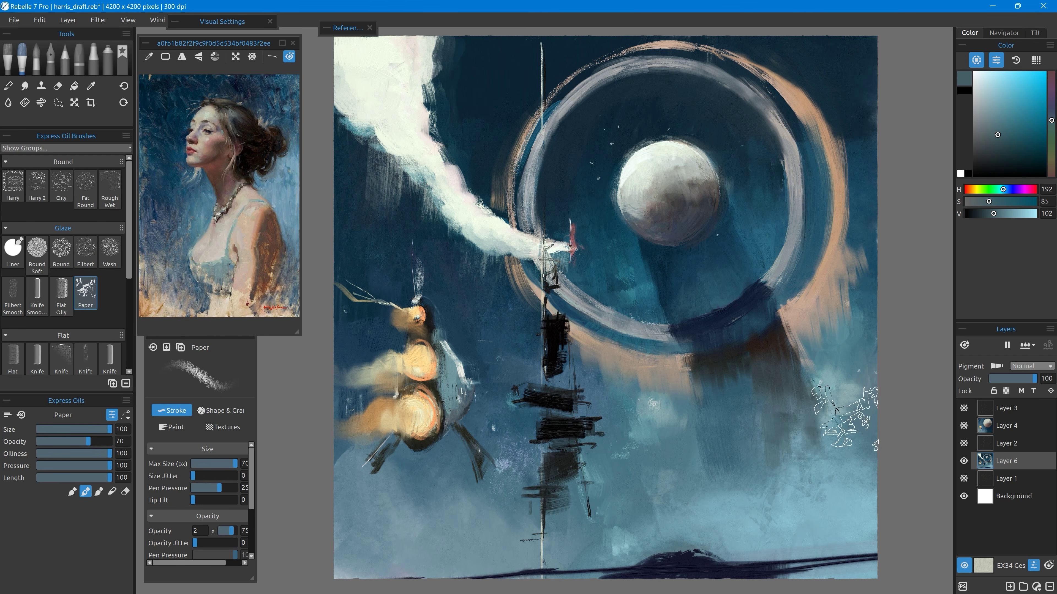
# Flip the painted layer horizontally and return to the oil and acrylic brushes.
pyautogui.click(75, 102)
pyautogui.click(78, 456)
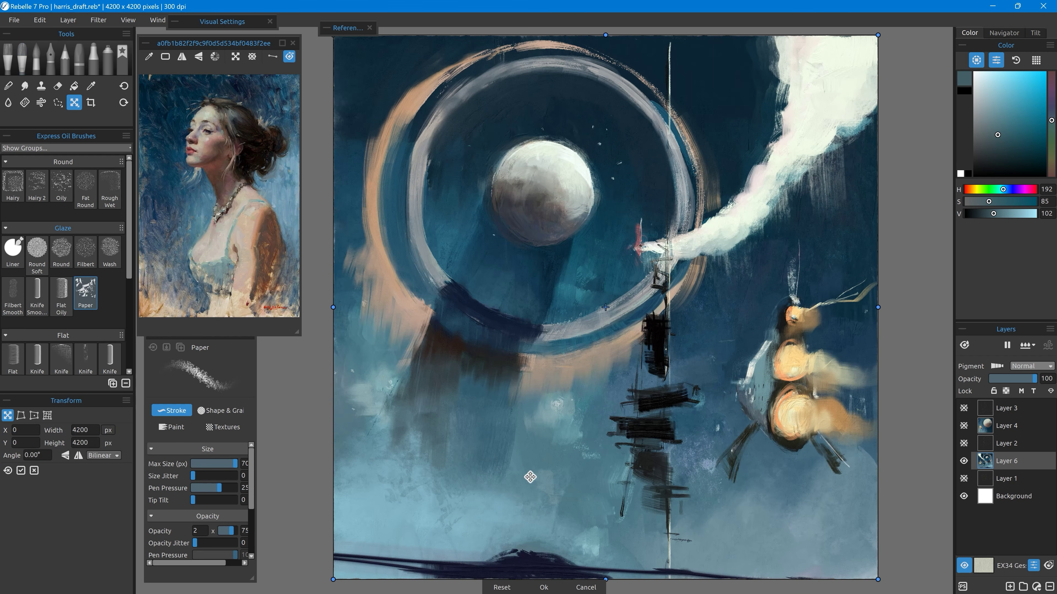
pyautogui.click(8, 65)
# Repaint the ship's two large engines in pale cream and its legs in sampled dark olive with Thick Hairy.
pyautogui.keyDown('alt'); pyautogui.click(803, 359); pyautogui.keyUp('alt')
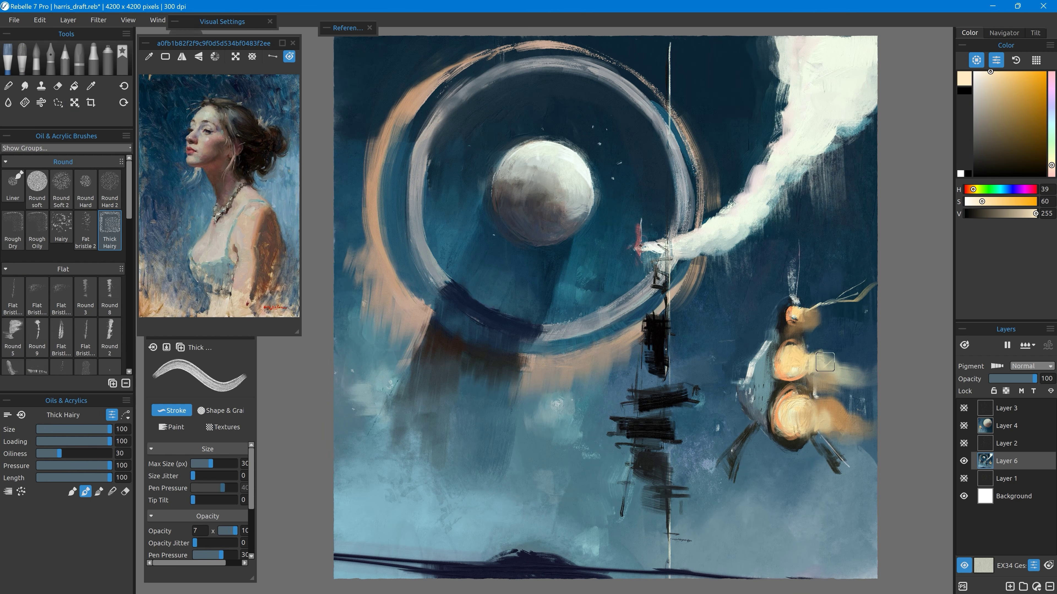
pyautogui.moveTo(807, 361)
pyautogui.mouseDown()
pyautogui.moveTo(819, 364)
pyautogui.moveTo(801, 376)
pyautogui.mouseUp()
pyautogui.moveTo(786, 404)
pyautogui.mouseDown()
pyautogui.moveTo(805, 439)
pyautogui.moveTo(732, 474)
pyautogui.mouseUp()
pyautogui.keyDown('alt'); pyautogui.click(745, 443); pyautogui.keyUp('alt')
pyautogui.moveTo(815, 441); pyautogui.dragTo(845, 469)
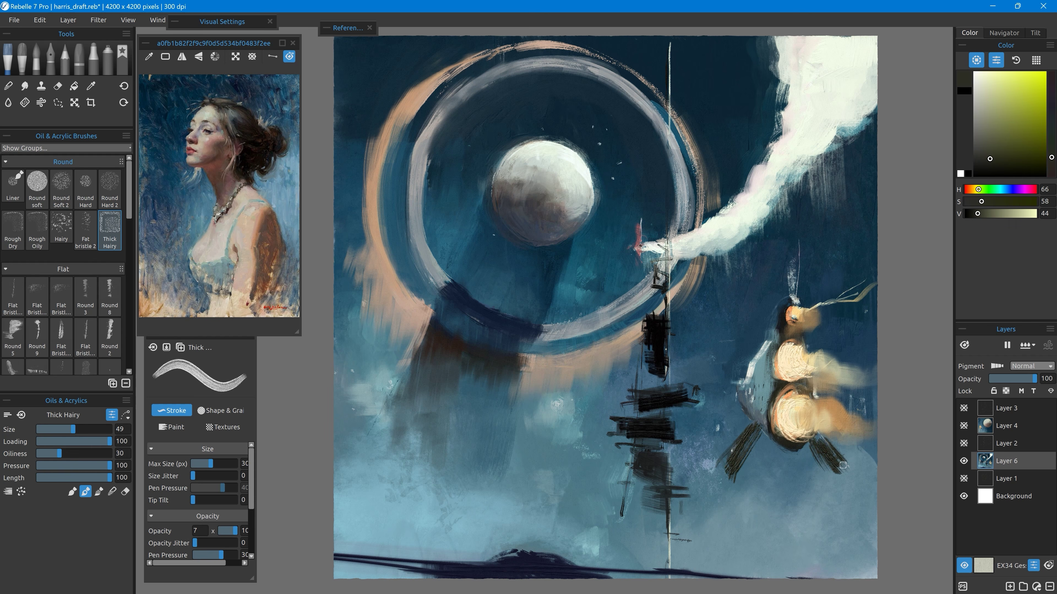
pyautogui.click(12, 229)
pyautogui.moveTo(752, 497); pyautogui.dragTo(771, 540)
pyautogui.hotkey('ctrl', 'z')
# Switch to the Flat brush and repaint the ship's left leg in the mast's near-black.
pyautogui.scroll(-4, 62, 191)
pyautogui.click(37, 255)
pyautogui.moveTo(752, 481); pyautogui.dragTo(766, 526)
pyautogui.hotkey('ctrl', 'z')
pyautogui.keyDown('alt'); pyautogui.click(661, 432); pyautogui.keyUp('alt')
pyautogui.moveTo(757, 433); pyautogui.dragTo(728, 474)
# Add light grey edges and near-black blocks to the upper mast with Flat at size 27.
pyautogui.keyDown('alt'); pyautogui.click(678, 246); pyautogui.keyUp('alt')
pyautogui.keyDown('alt'); pyautogui.click(674, 259); pyautogui.keyUp('alt')
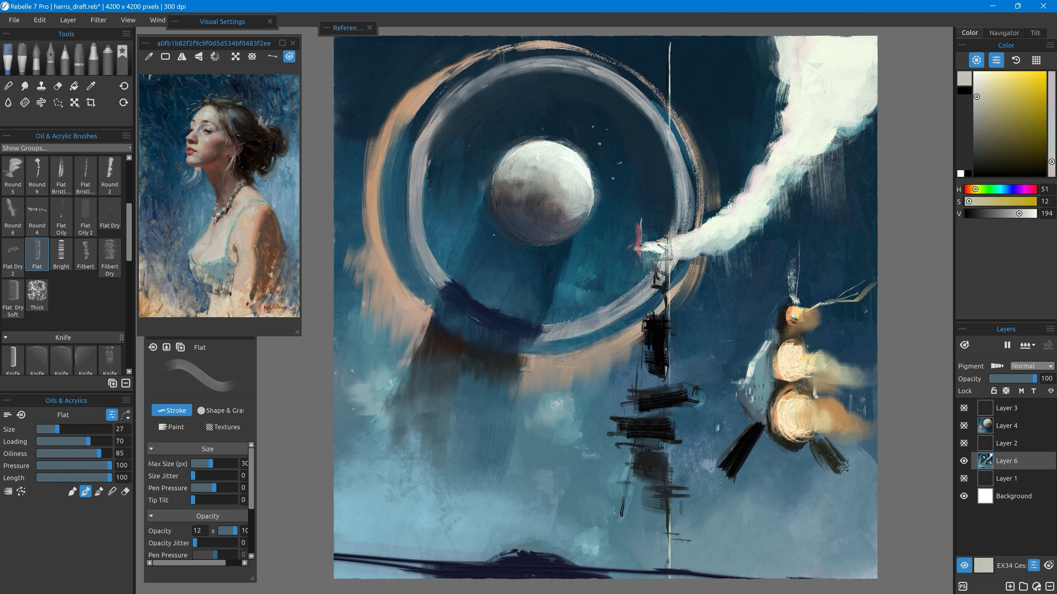
pyautogui.moveTo(669, 318); pyautogui.dragTo(651, 317)
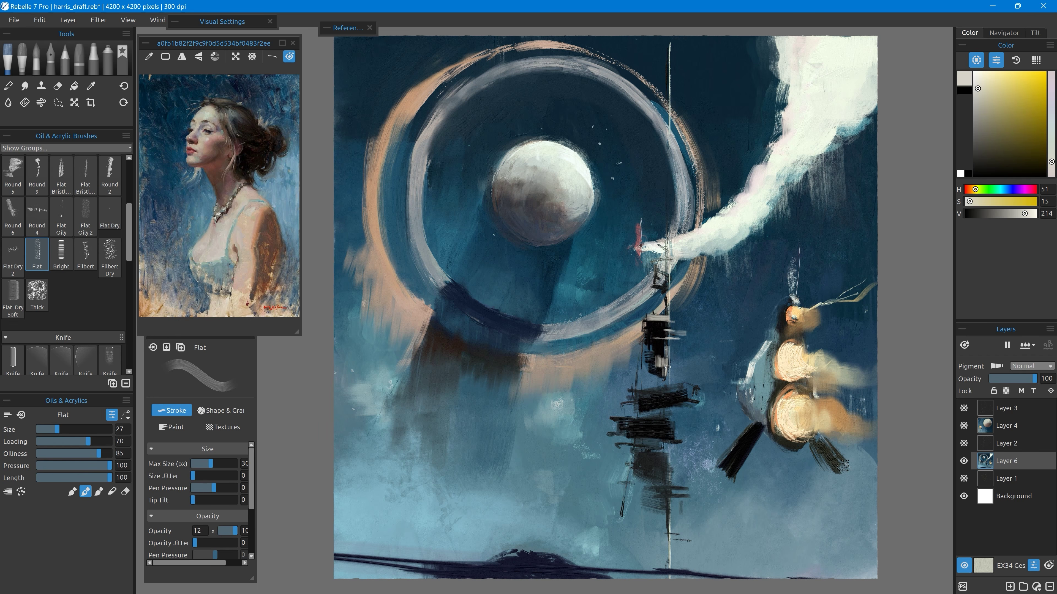
pyautogui.keyDown('alt'); pyautogui.click(669, 275); pyautogui.keyUp('alt')
pyautogui.moveTo(661, 281); pyautogui.dragTo(666, 297)
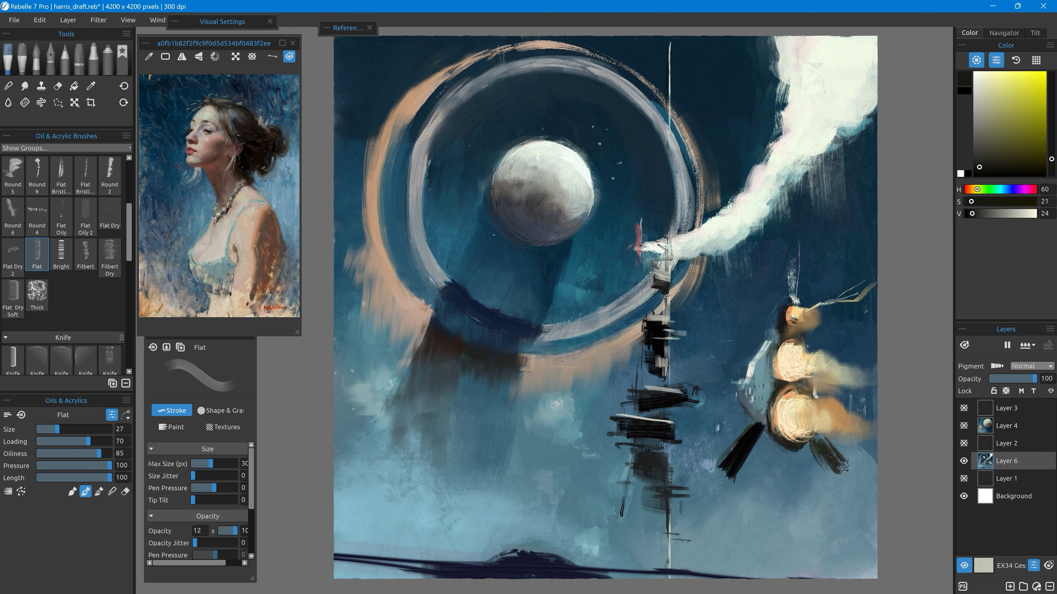
# Build up the mast's middle and lower platforms in light grey and near-black, and paint out the thin lower-left strut with sampled blue.
pyautogui.keyDown('alt'); pyautogui.click(666, 391); pyautogui.keyUp('alt')
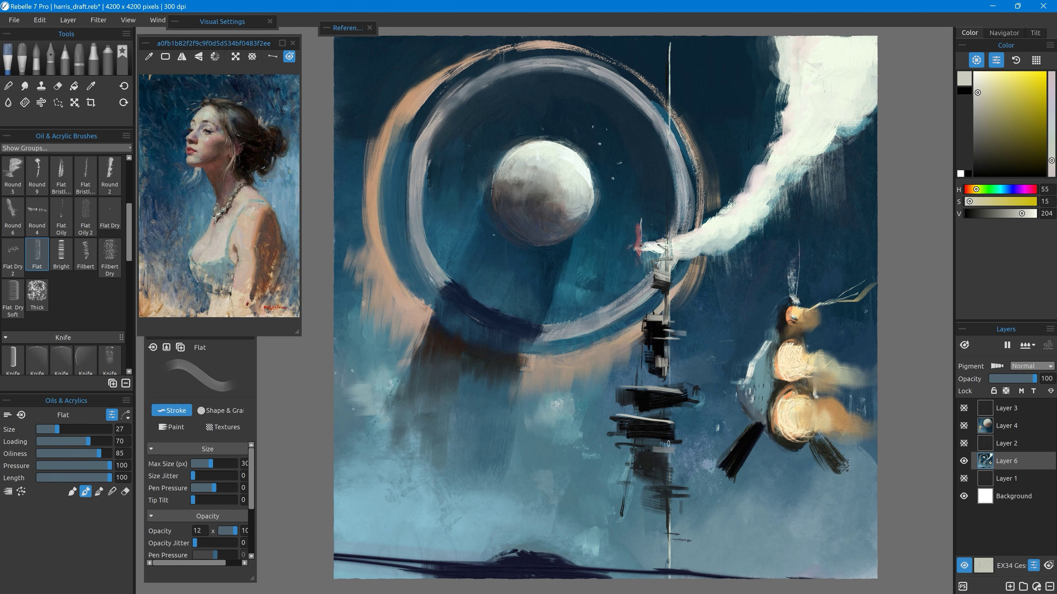
pyautogui.keyDown('alt'); pyautogui.click(659, 499); pyautogui.keyUp('alt')
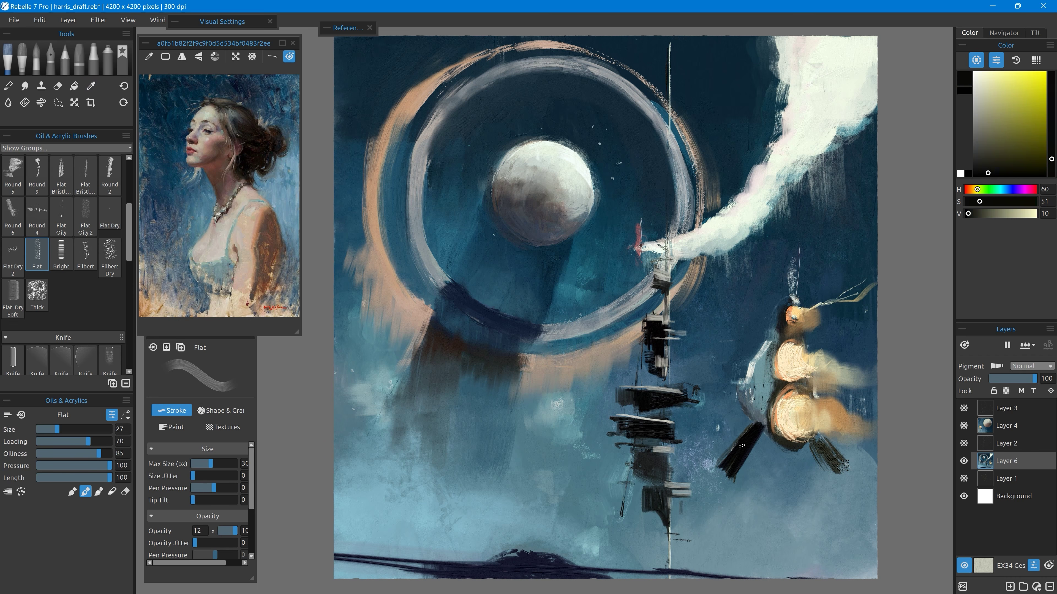
pyautogui.keyDown('alt'); pyautogui.click(623, 478); pyautogui.keyUp('alt')
pyautogui.press(']')
pyautogui.moveTo(626, 481); pyautogui.dragTo(624, 529)
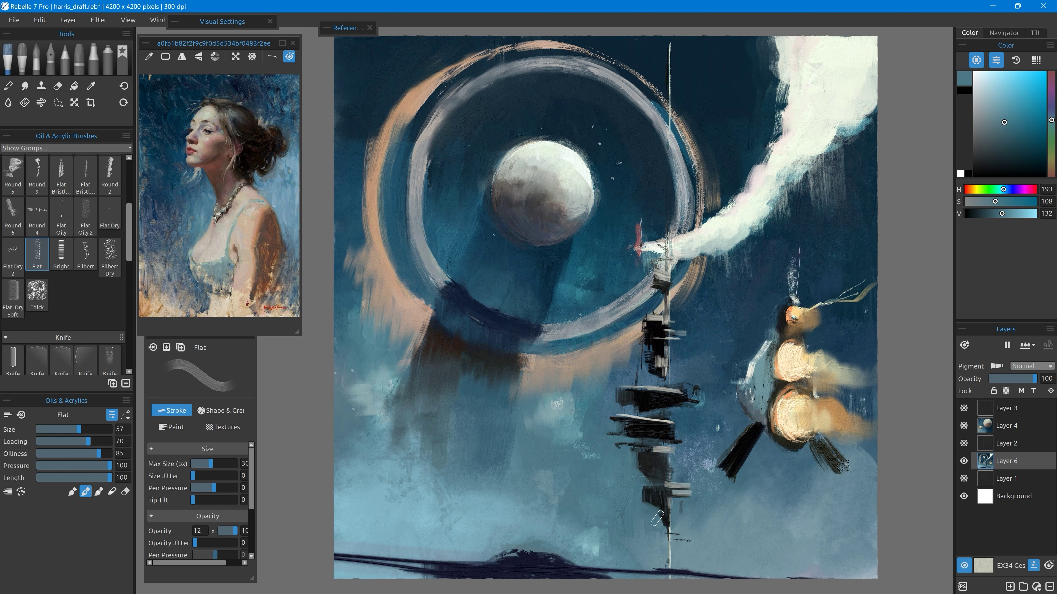
# Dot a row of tiny pale window lights on the mast's middle platform with Flat Dry at size 9.
pyautogui.click(110, 213)
pyautogui.press(']')
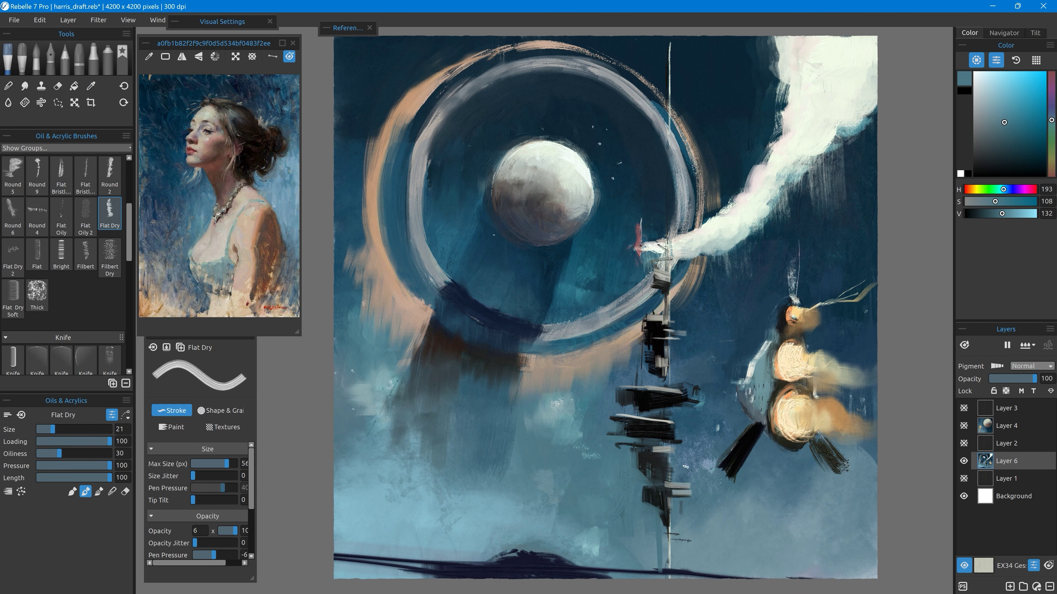
pyautogui.keyDown('alt'); pyautogui.click(792, 366); pyautogui.keyUp('alt')
pyautogui.click(644, 462)
pyautogui.hotkey('ctrl', 'z')
pyautogui.scroll(3, 682, 471)
pyautogui.moveTo(644, 356); pyautogui.dragTo(636, 357)
pyautogui.click(606, 340)
pyautogui.click(614, 341)
pyautogui.click(622, 342)
pyautogui.click(632, 342)
# Refine the edges of the mast's middle platforms with thin strokes in sampled tones.
pyautogui.keyDown('alt'); pyautogui.click(712, 352); pyautogui.keyUp('alt')
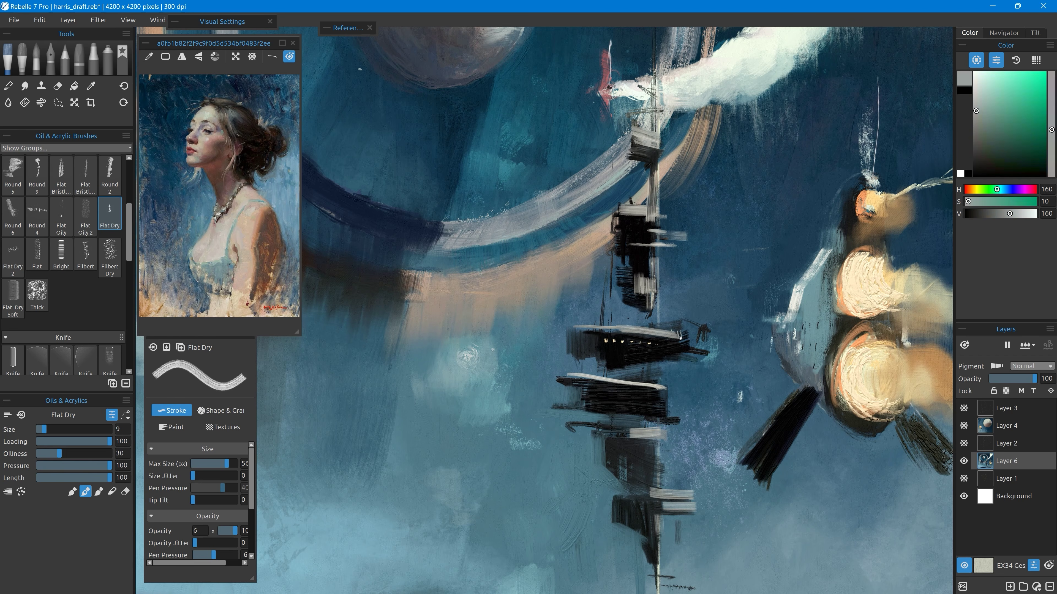
pyautogui.keyDown('alt'); pyautogui.click(694, 333); pyautogui.keyUp('alt')
pyautogui.keyDown('alt'); pyautogui.click(573, 365); pyautogui.keyUp('alt')
pyautogui.moveTo(563, 362); pyautogui.dragTo(589, 361)
# Sketch a thin pointed tower and ground hatching at the horizon's left end in sampled dark navy.
pyautogui.scroll(-4, 704, 423)
pyautogui.keyDown('alt'); pyautogui.click(479, 547); pyautogui.keyUp('alt')
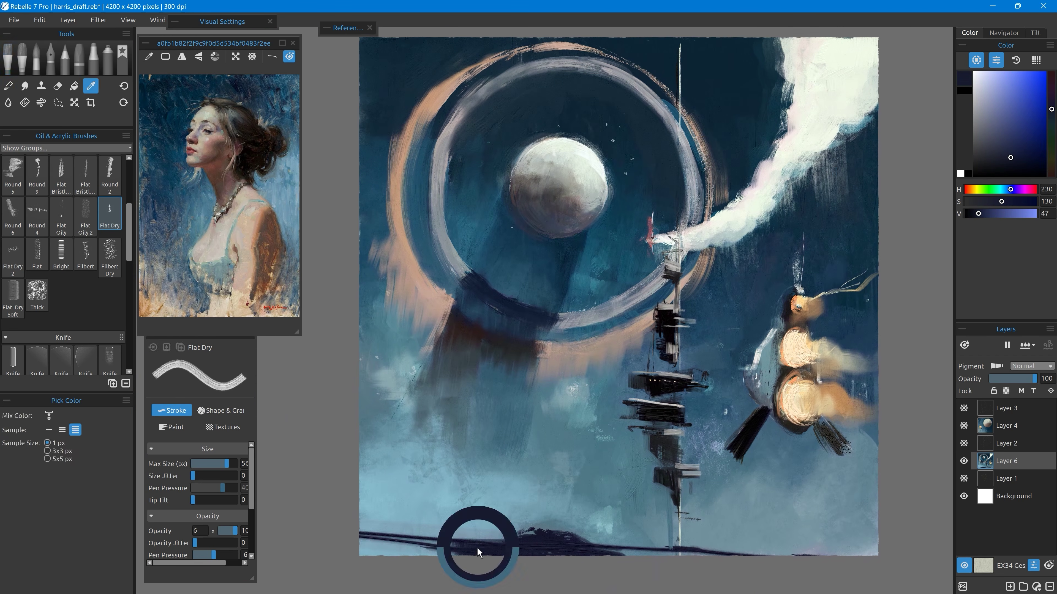
pyautogui.moveTo(363, 539); pyautogui.dragTo(422, 551)
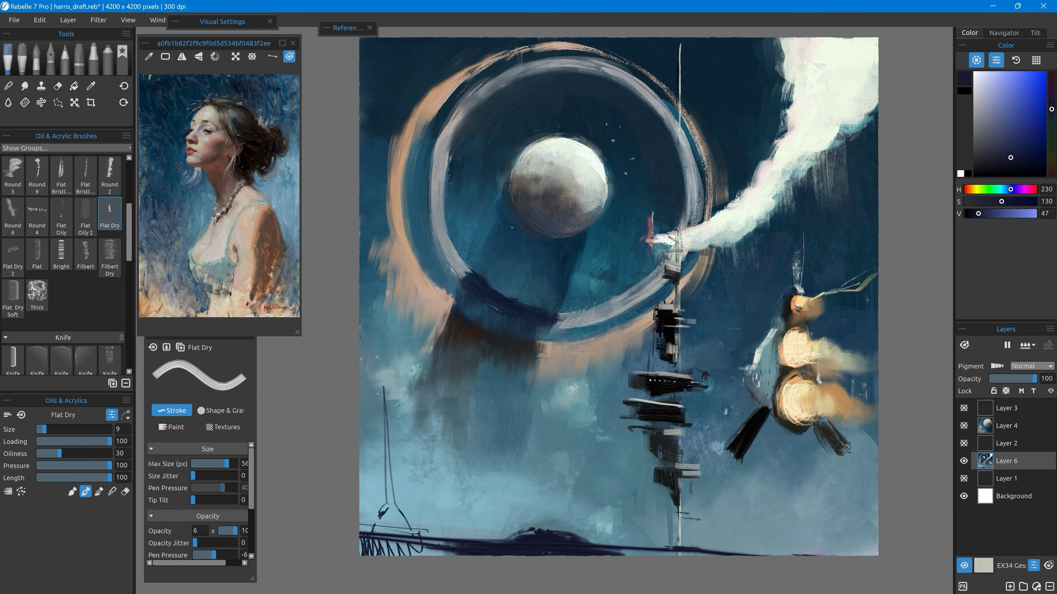
# Erase the ship's hull and engines with the Flat Dry eraser at size 84.
pyautogui.click(124, 492)
pyautogui.press(']')
pyautogui.moveTo(789, 321)
pyautogui.mouseDown()
pyautogui.moveTo(789, 402)
pyautogui.moveTo(870, 387)
pyautogui.mouseUp()
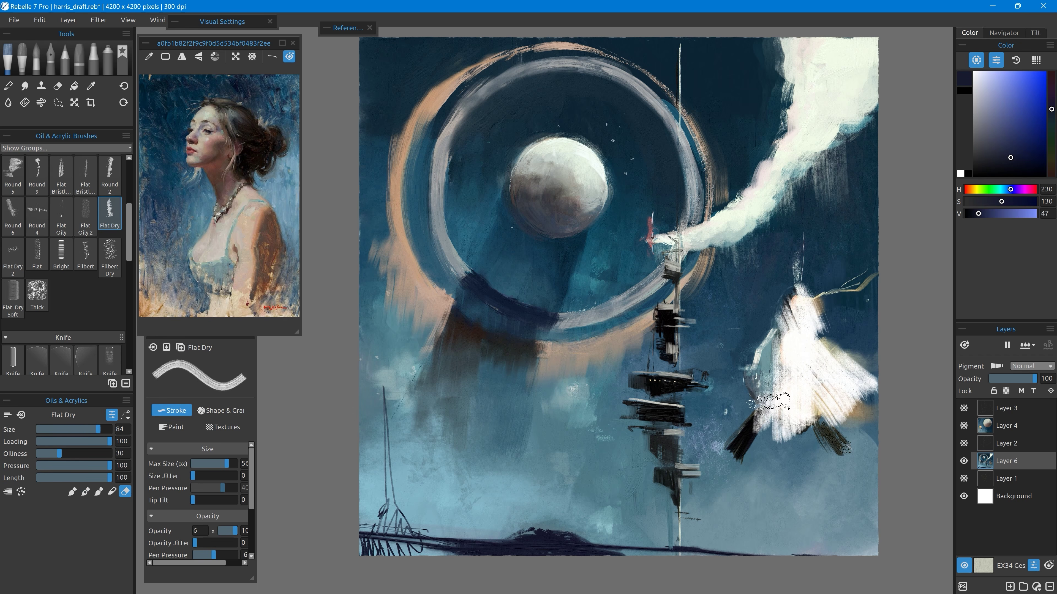
# Paint sampled blues over the ship's antennas, upper hull and left leg with Round 5 at size 71.
pyautogui.click(12, 176)
pyautogui.keyDown('alt'); pyautogui.click(749, 287); pyautogui.keyUp('alt')
pyautogui.moveTo(786, 287); pyautogui.dragTo(762, 358)
pyautogui.moveTo(803, 250); pyautogui.dragTo(819, 346)
pyautogui.moveTo(867, 293); pyautogui.dragTo(840, 287)
pyautogui.moveTo(803, 312); pyautogui.dragTo(803, 341)
pyautogui.keyDown('alt'); pyautogui.click(732, 354); pyautogui.keyUp('alt')
pyautogui.moveTo(753, 353)
pyautogui.mouseDown()
pyautogui.moveTo(770, 416)
pyautogui.moveTo(735, 454)
pyautogui.mouseUp()
pyautogui.keyDown('alt'); pyautogui.click(749, 466); pyautogui.keyUp('alt')
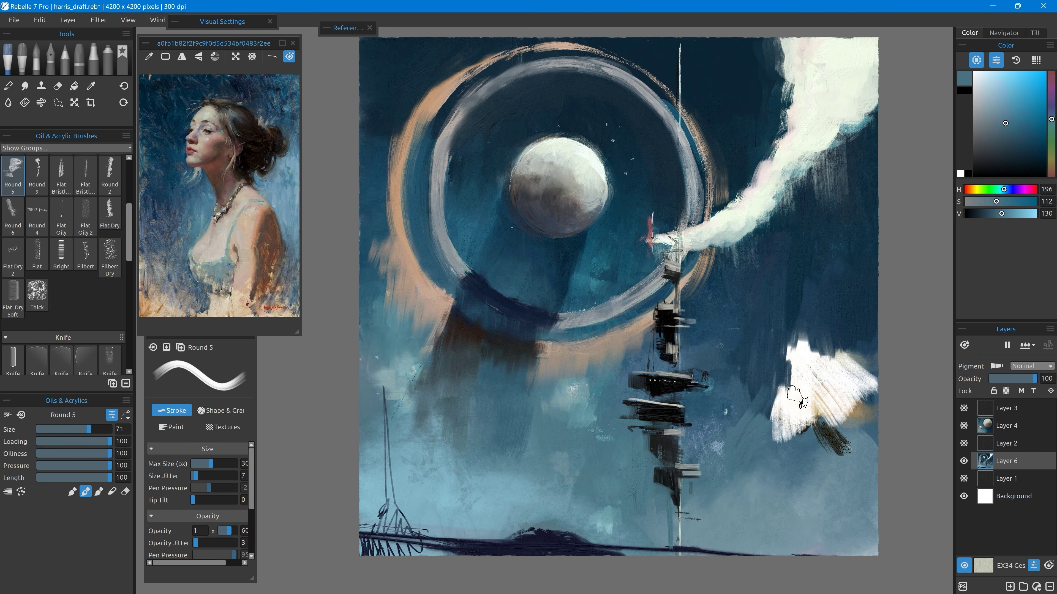
# Cover the remaining erased white area and the ship's right leg with sampled dark blues.
pyautogui.moveTo(793, 399)
pyautogui.mouseDown()
pyautogui.moveTo(811, 441)
pyautogui.moveTo(861, 403)
pyautogui.mouseUp()
pyautogui.keyDown('alt'); pyautogui.click(861, 349); pyautogui.keyUp('alt')
pyautogui.moveTo(872, 366); pyautogui.dragTo(857, 410)
pyautogui.moveTo(857, 358); pyautogui.dragTo(824, 399)
pyautogui.moveTo(824, 333); pyautogui.dragTo(782, 360)
pyautogui.keyDown('alt'); pyautogui.click(766, 358); pyautogui.keyUp('alt')
pyautogui.moveTo(782, 366); pyautogui.dragTo(748, 414)
pyautogui.moveTo(799, 374); pyautogui.dragTo(778, 431)
pyautogui.moveTo(819, 387); pyautogui.dragTo(803, 440)
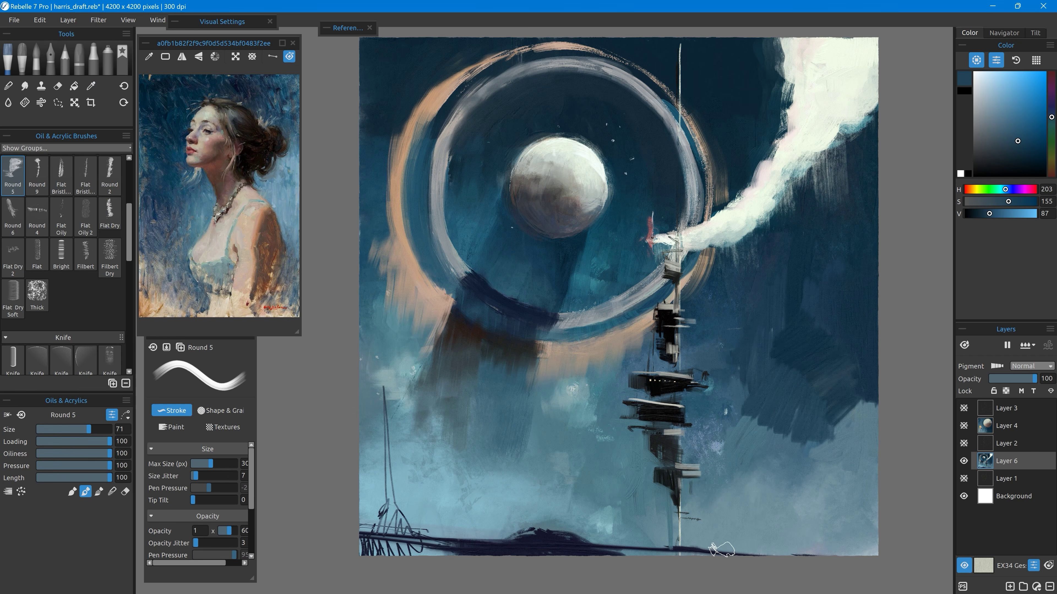
# Fill the tower's base in dark navy with Flat Dry 2 at size 20.
pyautogui.click(12, 256)
pyautogui.moveTo(395, 537); pyautogui.dragTo(389, 454)
pyautogui.keyDown('alt'); pyautogui.click(761, 433); pyautogui.keyUp('alt')
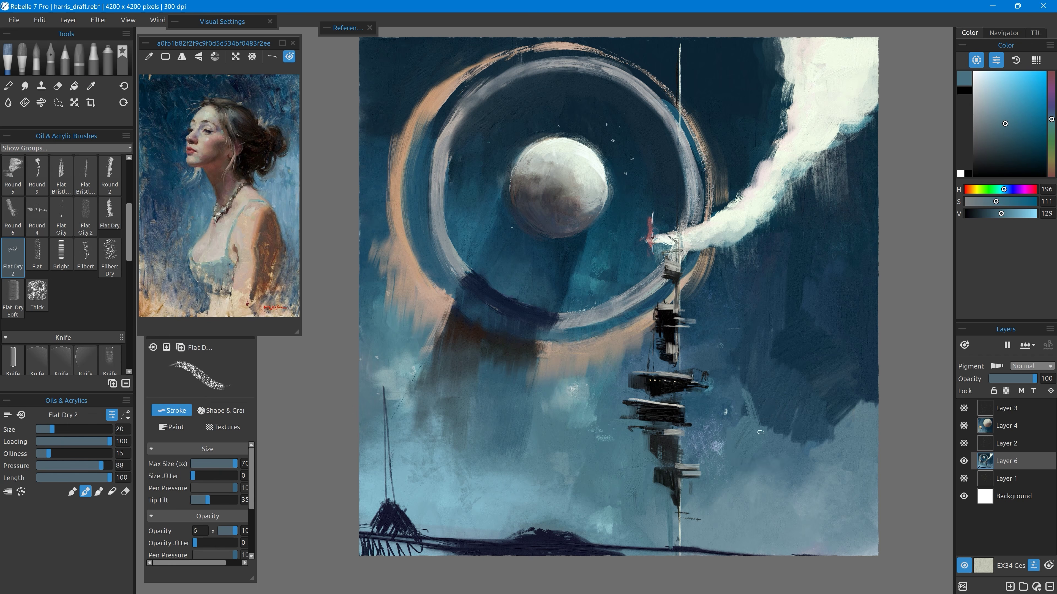
# Scatter small pale blue stars and marks around the planet and rings with Flat Dry 2 at size 8.
pyautogui.keyDown('alt'); pyautogui.click(573, 389); pyautogui.keyUp('alt')
pyautogui.press('[')
pyautogui.press('[')
pyautogui.press('[')
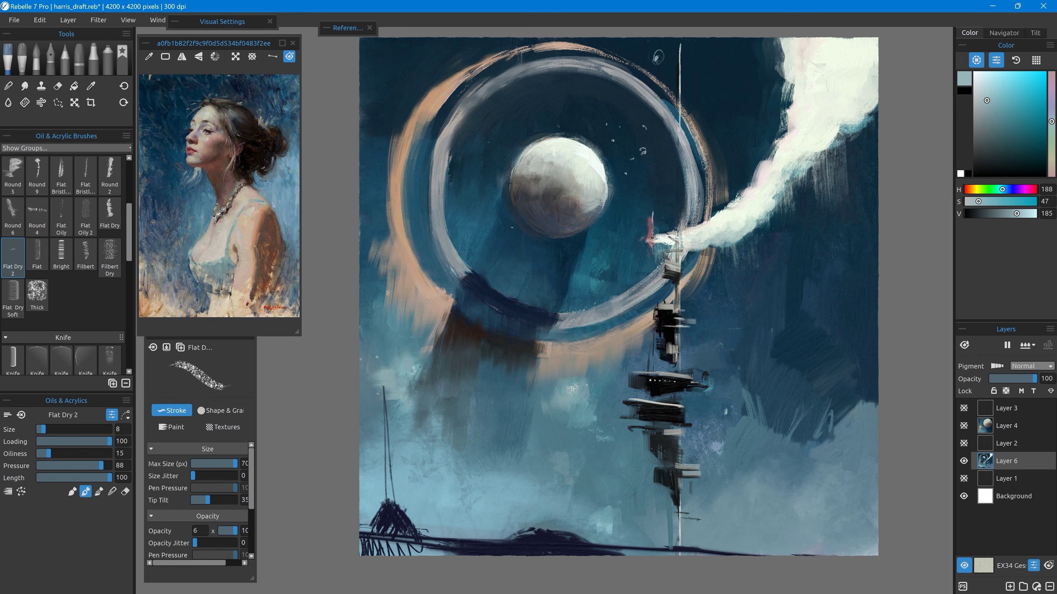
# Repaint the tower's spire, flared base and the ground along the horizon in near-black with Flat Dry 2.
pyautogui.keyDown('alt'); pyautogui.click(666, 329); pyautogui.keyUp('alt')
pyautogui.moveTo(382, 367); pyautogui.dragTo(389, 516)
pyautogui.moveTo(393, 502)
pyautogui.mouseDown()
pyautogui.moveTo(432, 531)
pyautogui.moveTo(362, 520)
pyautogui.mouseUp()
pyautogui.moveTo(362, 542); pyautogui.dragTo(491, 554)
pyautogui.moveTo(554, 549); pyautogui.dragTo(703, 553)
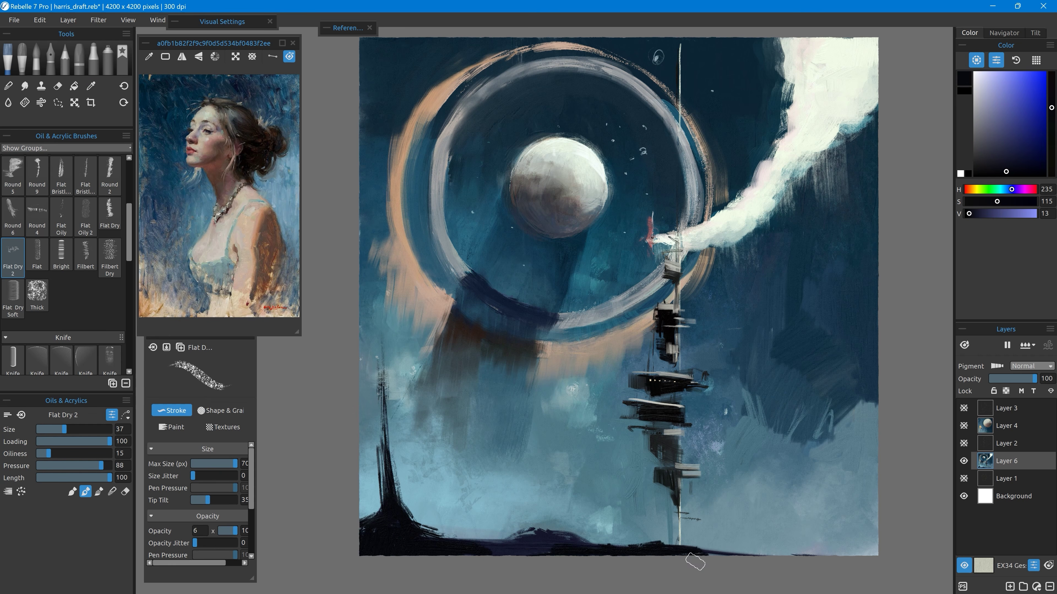
# Carve sky-coloured gaps under the tower's base and add small blue details, shaping it into a landed craft.
pyautogui.keyDown('alt'); pyautogui.click(469, 518); pyautogui.keyUp('alt')
pyautogui.moveTo(369, 533); pyautogui.dragTo(452, 532)
pyautogui.keyDown('alt'); pyautogui.click(408, 519); pyautogui.keyUp('alt')
pyautogui.moveTo(386, 532)
pyautogui.mouseDown()
pyautogui.moveTo(360, 529)
pyautogui.moveTo(397, 525)
pyautogui.moveTo(391, 508)
pyautogui.mouseUp()
pyautogui.keyDown('alt'); pyautogui.click(420, 503); pyautogui.keyUp('alt')
# Paint tiny dark standing figures on the ground beside the landed craft with Flat Dry 2 at size 6.
pyautogui.keyDown('alt'); pyautogui.click(395, 510); pyautogui.keyUp('alt')
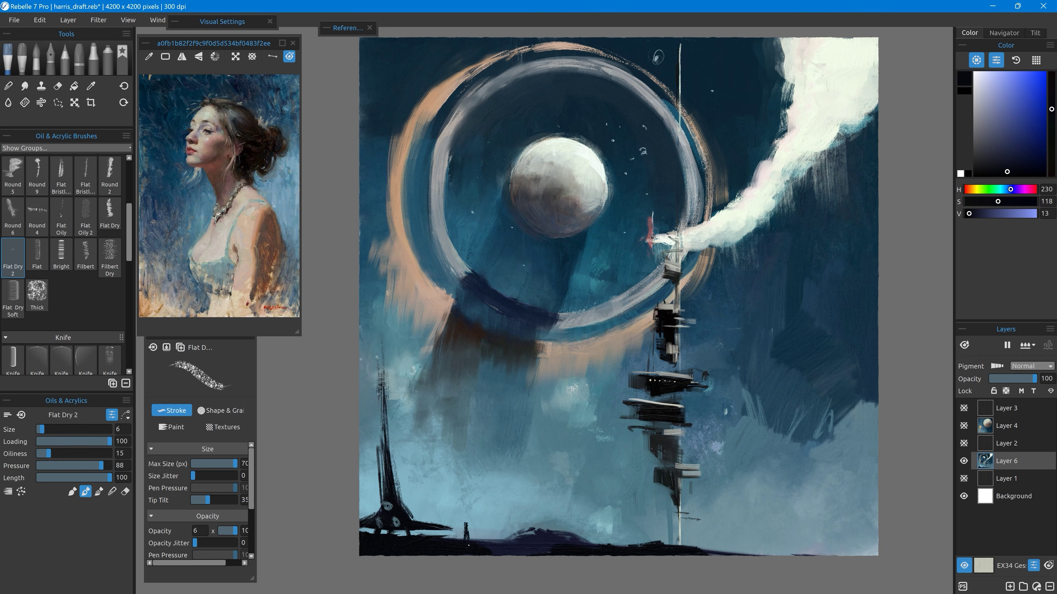
pyautogui.keyDown('alt'); pyautogui.click(472, 531); pyautogui.keyUp('alt')
pyautogui.keyDown('alt'); pyautogui.click(637, 414); pyautogui.keyUp('alt')
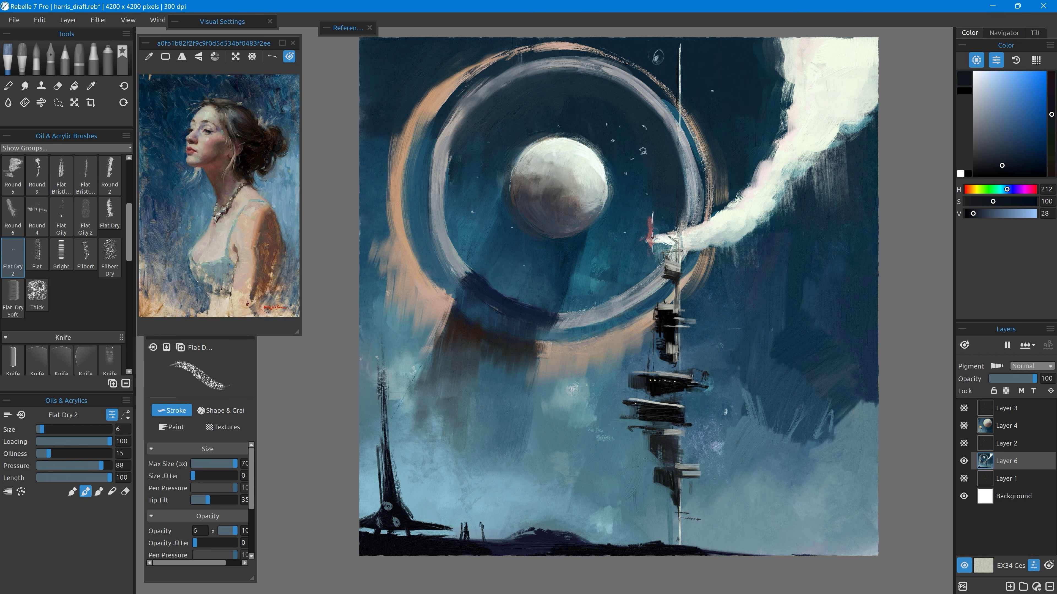
# Add a new layer above Layer 6 and brush pale cream over the mast and nearby sky with the Express Oils Hairy brush at size 100.
pyautogui.click(22, 59)
pyautogui.click(12, 184)
pyautogui.click(1010, 586)
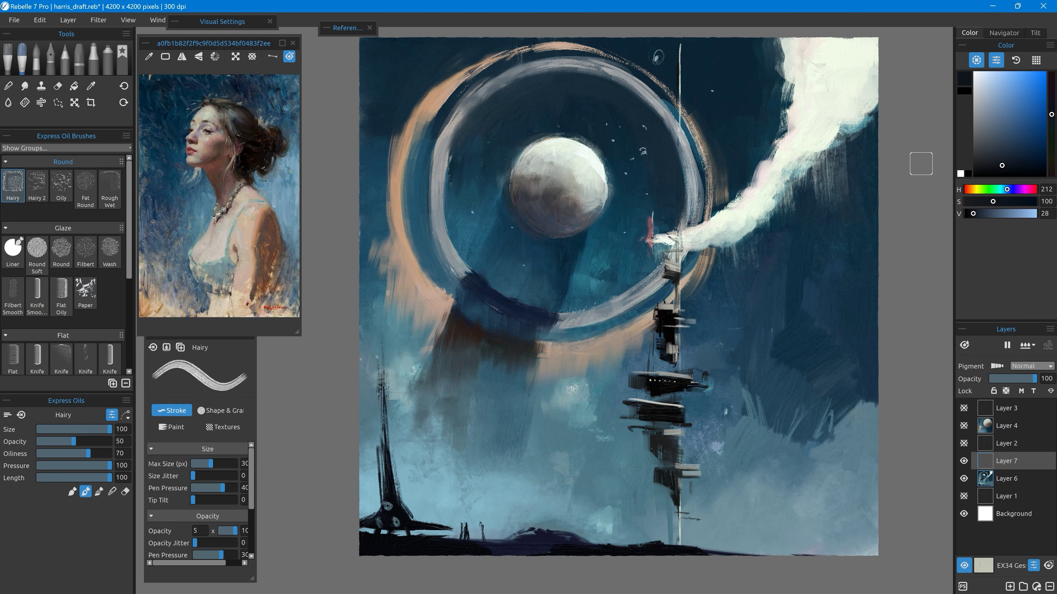
pyautogui.keyDown('alt'); pyautogui.click(832, 104); pyautogui.keyUp('alt')
pyautogui.moveTo(777, 381); pyautogui.dragTo(778, 455)
pyautogui.keyDown('alt'); pyautogui.click(768, 175); pyautogui.keyUp('alt')
pyautogui.moveTo(752, 470)
pyautogui.mouseDown()
pyautogui.moveTo(718, 330)
pyautogui.moveTo(776, 471)
pyautogui.mouseUp()
pyautogui.moveTo(670, 404); pyautogui.dragTo(632, 462)
pyautogui.moveTo(690, 263); pyautogui.dragTo(714, 362)
pyautogui.moveTo(826, 491); pyautogui.dragTo(848, 491)
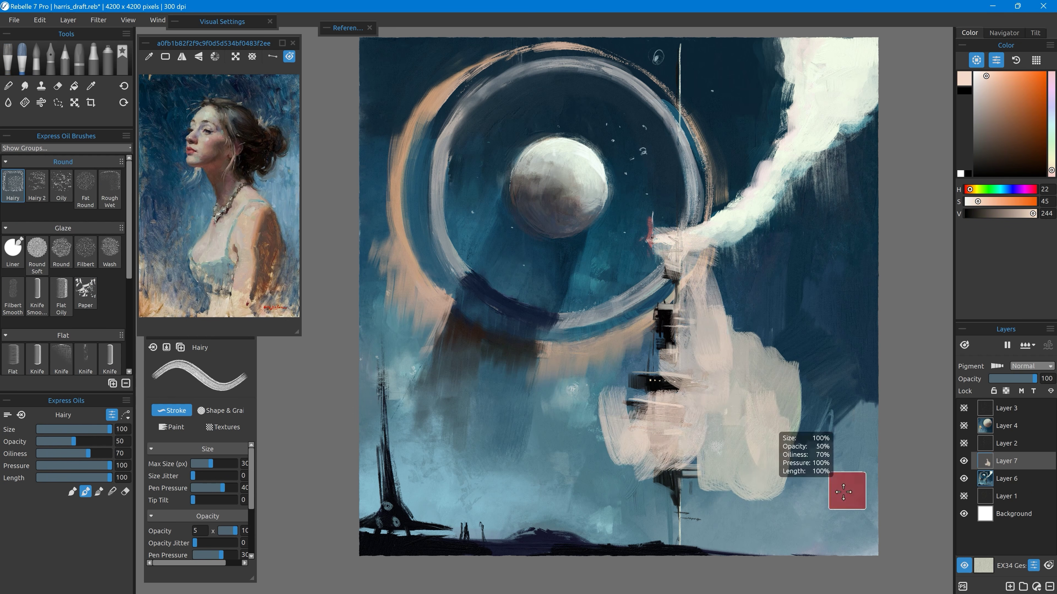
# Extend the pale peach wash across the lower sky, ground and middle of the mast with the Hairy brush.
pyautogui.moveTo(211, 464); pyautogui.dragTo(236, 464)
pyautogui.moveTo(816, 466); pyautogui.dragTo(682, 495)
pyautogui.moveTo(845, 500); pyautogui.dragTo(770, 350)
pyautogui.moveTo(654, 342)
pyautogui.mouseDown()
pyautogui.moveTo(590, 487)
pyautogui.moveTo(457, 527)
pyautogui.mouseUp()
pyautogui.moveTo(655, 347); pyautogui.dragTo(740, 255)
# Choose a soft pink with hue 0 and brush it over the peach wash and up beside the rings.
pyautogui.click(999, 79)
pyautogui.moveTo(970, 189); pyautogui.dragTo(965, 190)
pyautogui.moveTo(734, 306); pyautogui.dragTo(833, 446)
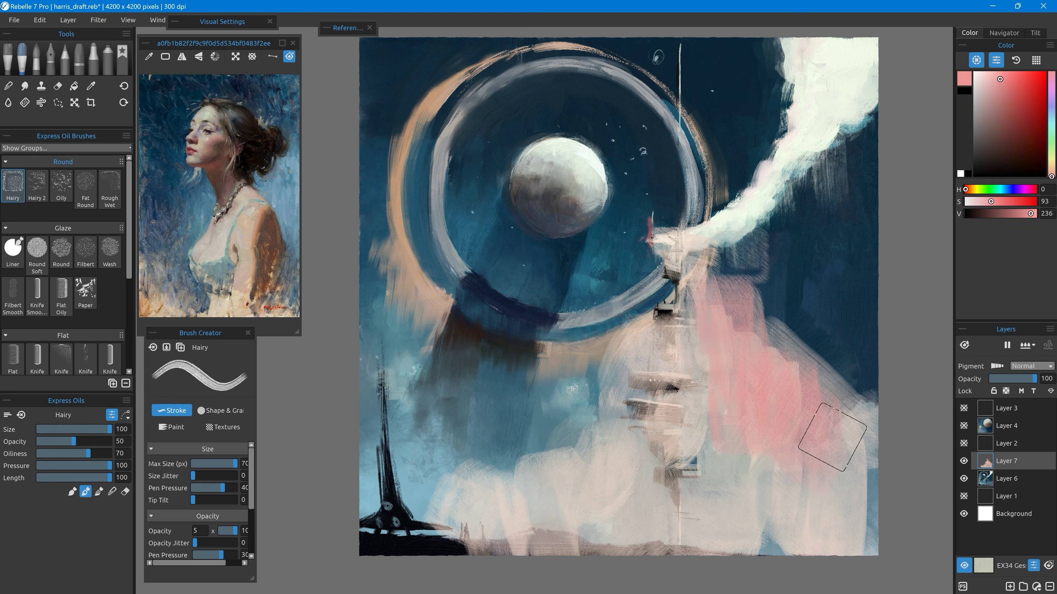
pyautogui.moveTo(748, 433); pyautogui.dragTo(541, 529)
pyautogui.moveTo(541, 529); pyautogui.dragTo(488, 416)
pyautogui.moveTo(707, 308); pyautogui.dragTo(703, 150)
# Change Layer 7's blend mode to Soft Light and spread the pink glaze over the remaining lower sky and horizon side.
pyautogui.click(1050, 367)
pyautogui.moveTo(779, 359); pyautogui.dragTo(849, 329)
pyautogui.moveTo(558, 374); pyautogui.dragTo(387, 449)
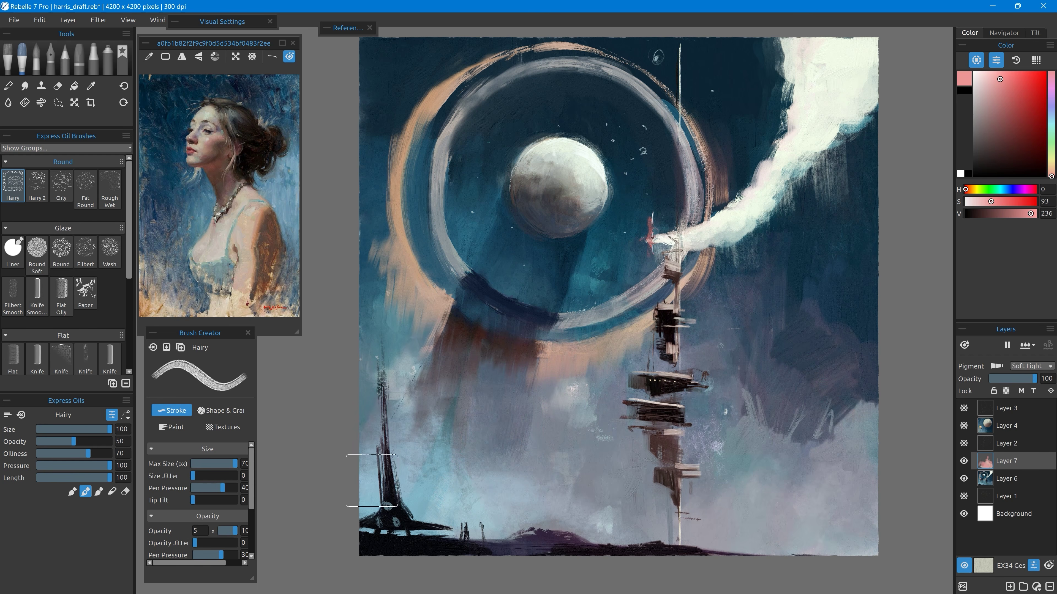
pyautogui.moveTo(387, 408); pyautogui.dragTo(385, 245)
# Glaze green and teal tints over the upper sky and the tops of the rings on Layer 7 with the Hairy brush.
pyautogui.click(1051, 150)
pyautogui.moveTo(749, 129); pyautogui.dragTo(708, 62)
pyautogui.moveTo(707, 62); pyautogui.dragTo(528, 66)
pyautogui.moveTo(480, 97); pyautogui.dragTo(395, 79)
pyautogui.click(992, 115)
pyautogui.click(1051, 133)
pyautogui.moveTo(409, 121)
pyautogui.mouseDown()
pyautogui.moveTo(645, 104)
pyautogui.moveTo(561, 62)
pyautogui.mouseUp()
pyautogui.click(1051, 125)
pyautogui.moveTo(562, 62); pyautogui.dragTo(775, 64)
# Glaze a brighter green over the planet and the brown shadow beneath the rings on Layer 7.
pyautogui.moveTo(522, 349)
pyautogui.mouseDown()
pyautogui.moveTo(493, 446)
pyautogui.moveTo(474, 329)
pyautogui.mouseUp()
pyautogui.click(1013, 132)
pyautogui.click(1018, 97)
pyautogui.moveTo(541, 204)
pyautogui.mouseDown()
pyautogui.moveTo(567, 222)
pyautogui.moveTo(532, 187)
pyautogui.mouseUp()
pyautogui.click(1051, 143)
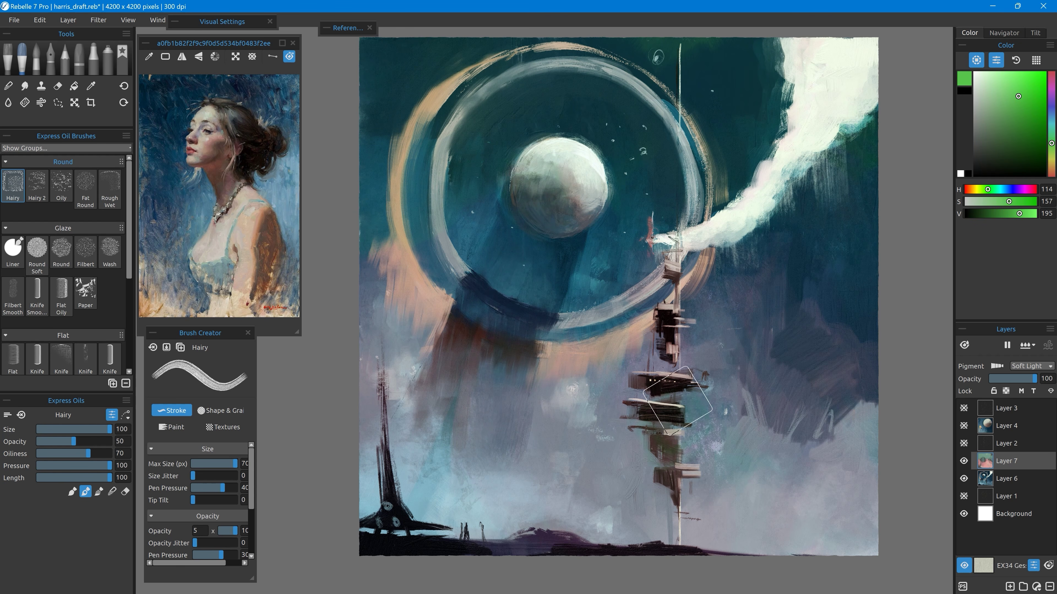
# Compare the painting with and without Layer 7, lower its opacity to 63, and save the file as harris_draft2.reb.
pyautogui.click(963, 461)
pyautogui.click(963, 460)
pyautogui.click(1018, 379)
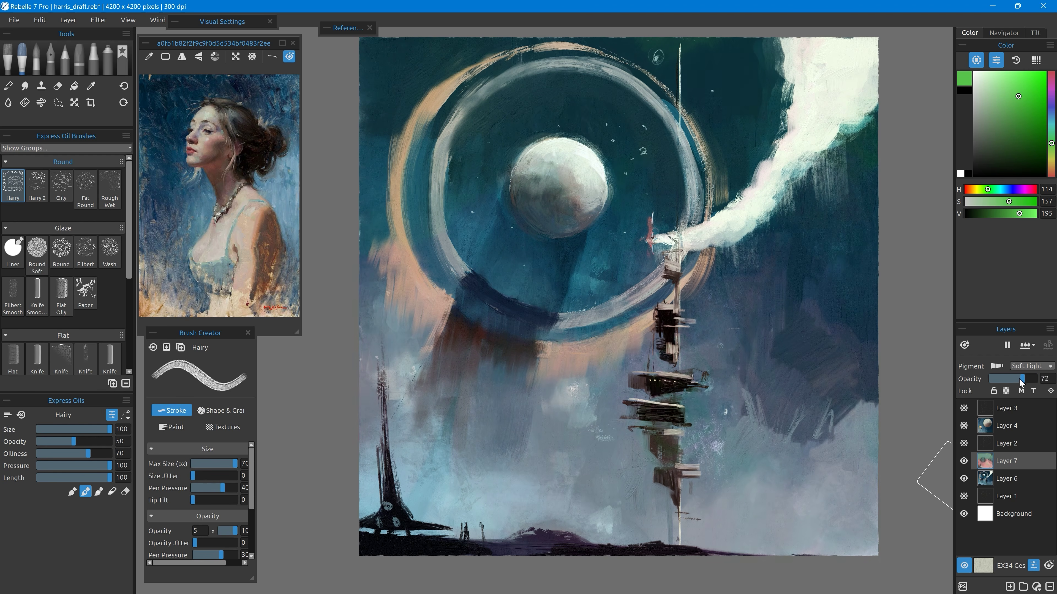
pyautogui.moveTo(1019, 379); pyautogui.dragTo(1019, 378)
pyautogui.click(14, 20)
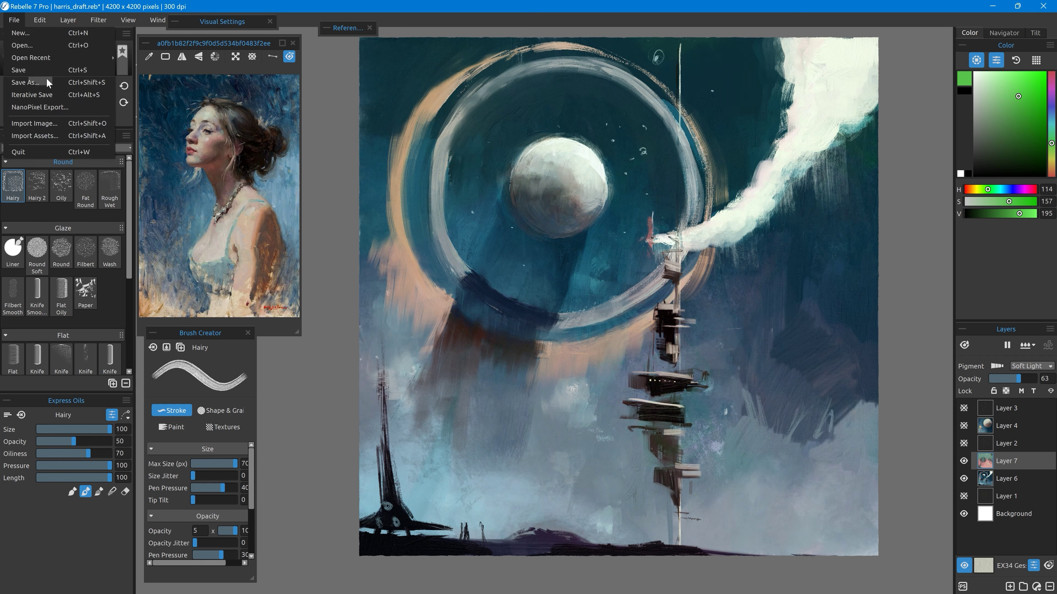
pyautogui.click(37, 70)
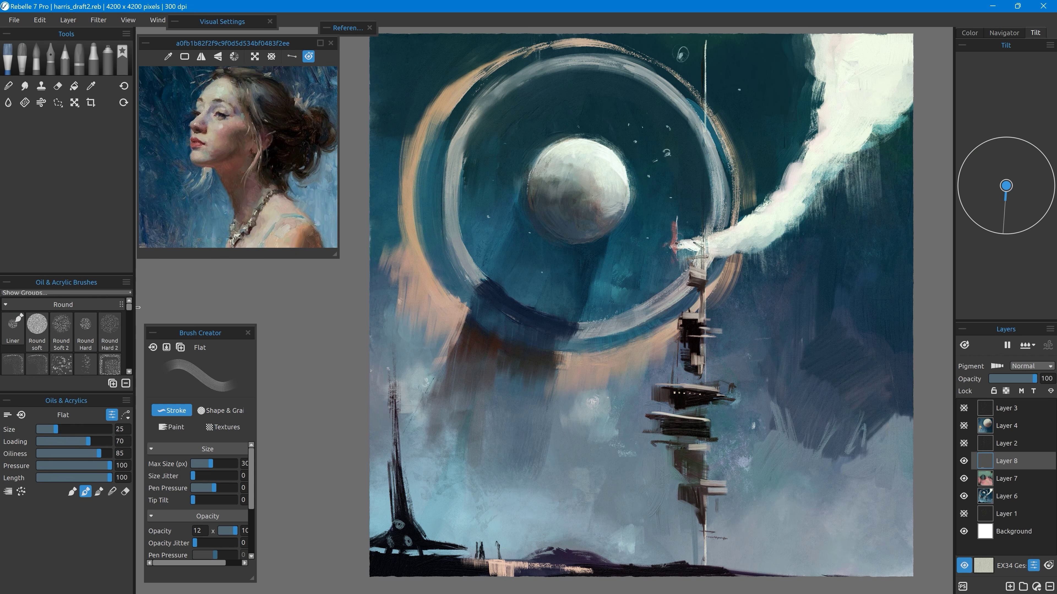
# Texture the lower sky around the mast on Layer 8 with Thick Hairy, Filbert Dry and Scatter 2 strokes in sampled sky colours.
pyautogui.click(110, 365)
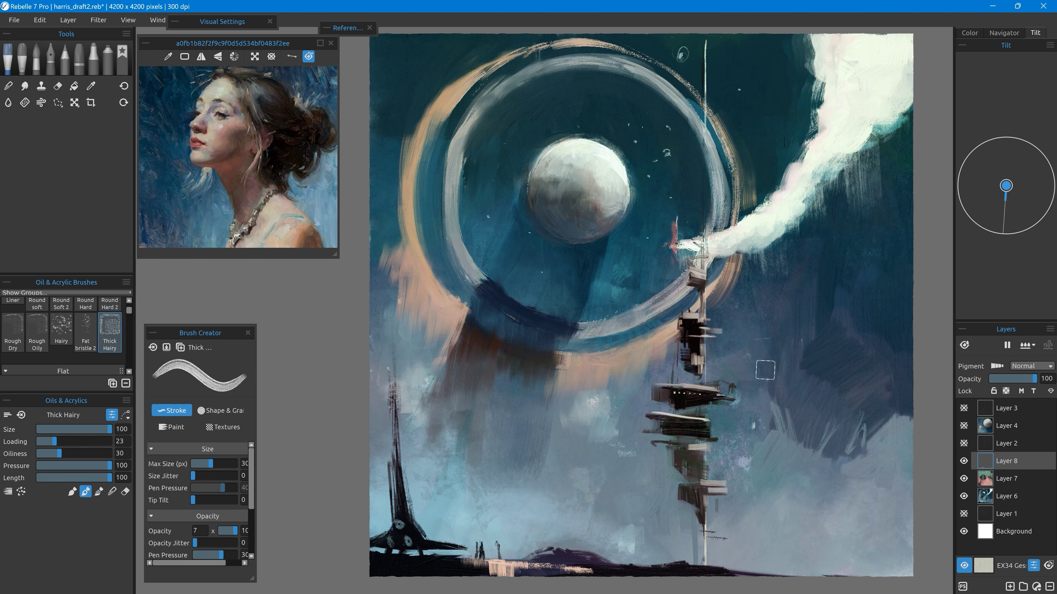
pyautogui.moveTo(837, 443)
pyautogui.mouseDown()
pyautogui.moveTo(902, 440)
pyautogui.moveTo(873, 371)
pyautogui.mouseUp()
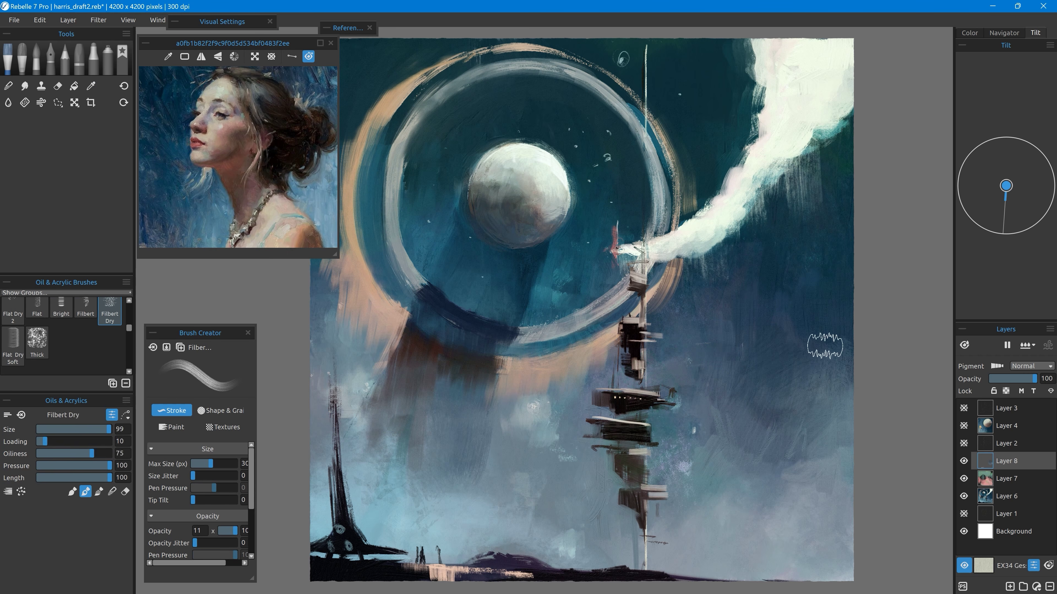
pyautogui.moveTo(826, 376); pyautogui.dragTo(826, 412)
pyautogui.keyDown('alt'); pyautogui.click(544, 418); pyautogui.keyUp('alt')
pyautogui.moveTo(558, 406); pyautogui.dragTo(528, 431)
pyautogui.moveTo(560, 526); pyautogui.dragTo(596, 516)
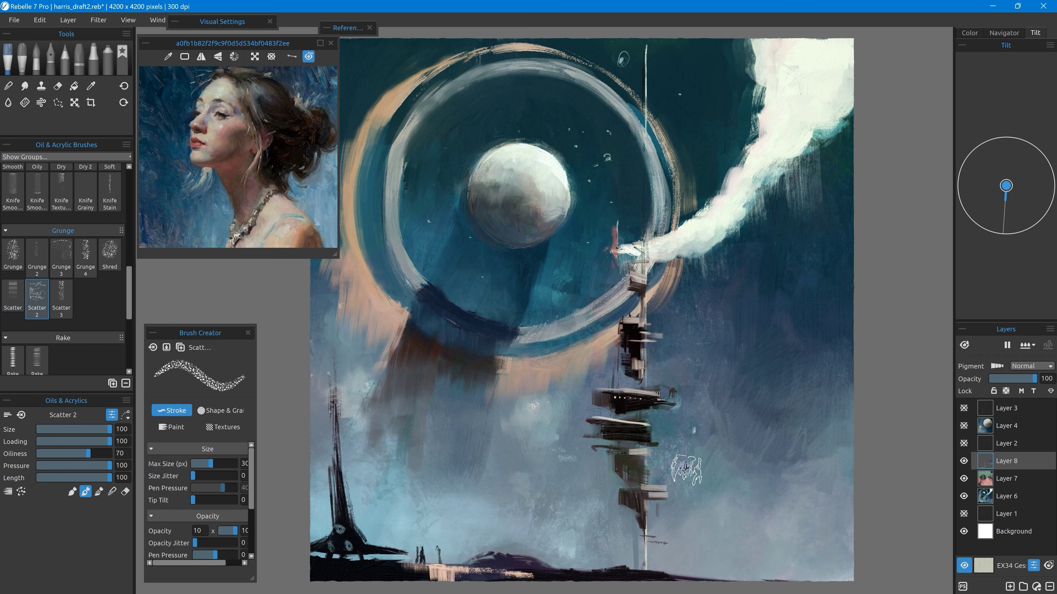
pyautogui.moveTo(686, 470); pyautogui.dragTo(705, 503)
# Add small muted grey texture marks with Scatter 2 and Scatter 3, and merge Layers 6, 7 and 8.
pyautogui.keyDown('alt'); pyautogui.click(749, 192); pyautogui.keyUp('alt')
pyautogui.click(969, 32)
pyautogui.click(977, 97)
pyautogui.press('[')
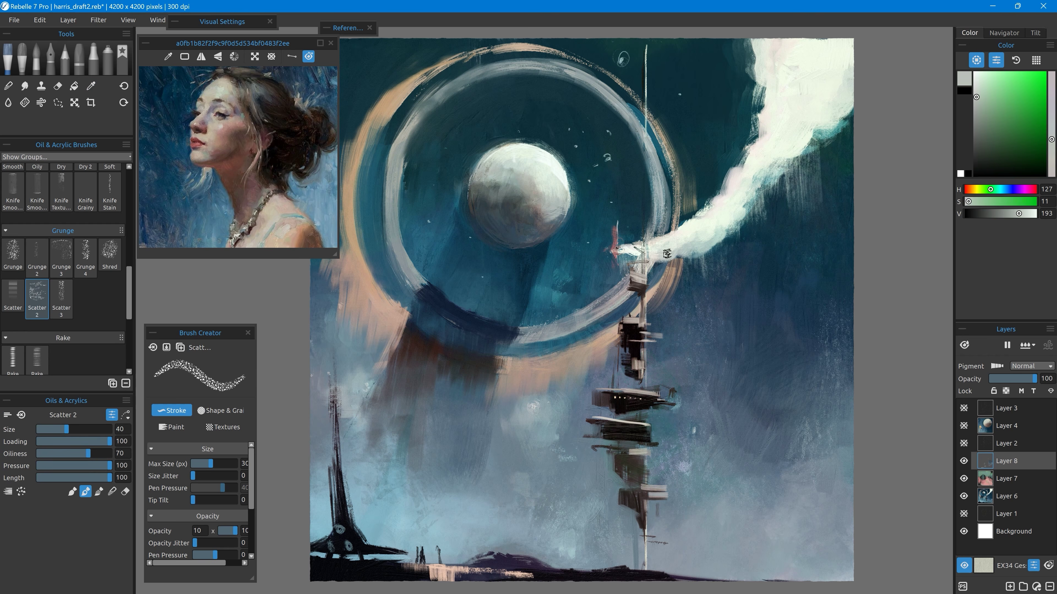
pyautogui.click(976, 111)
pyautogui.click(61, 297)
pyautogui.press('[')
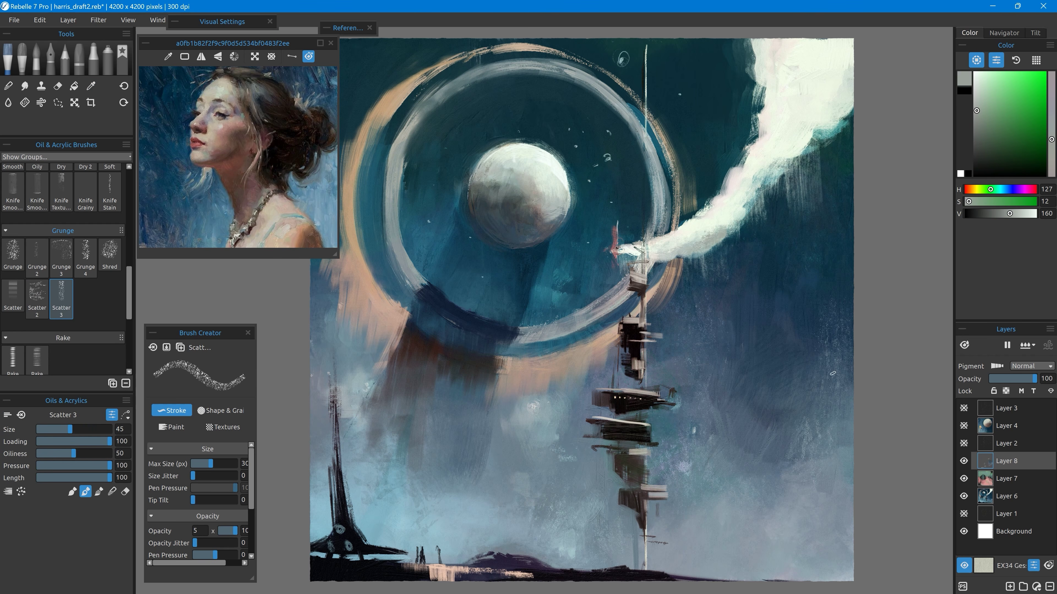
pyautogui.hotkey('ctrl', 'shift', 'e')
# Repaint the plume's narrow lower stretch and its edges in sampled cream and sky colours with Grunge 4.
pyautogui.click(37, 256)
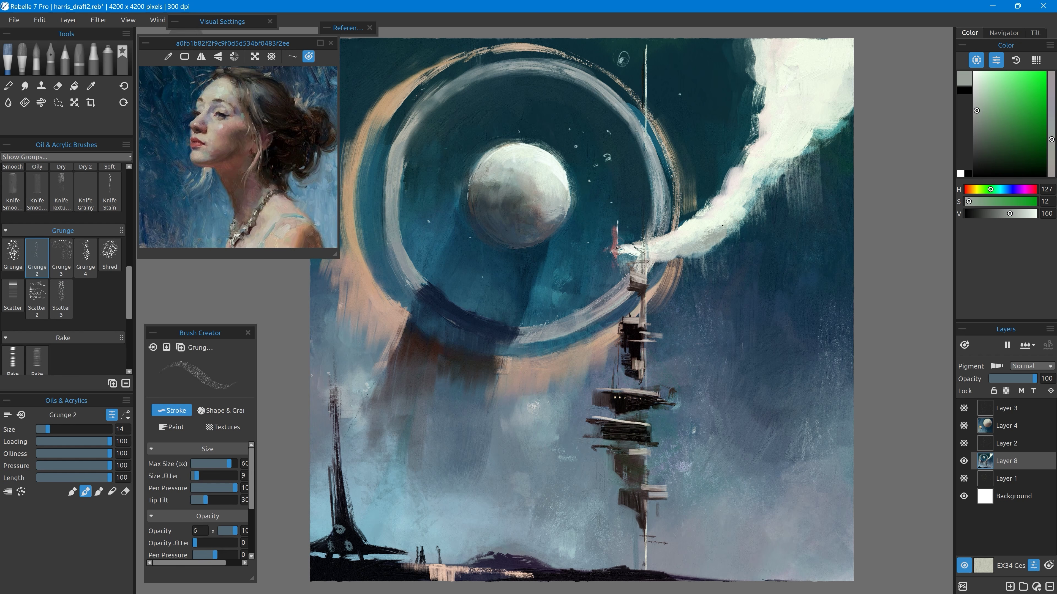
pyautogui.press(']')
pyautogui.keyDown('alt'); pyautogui.click(729, 213); pyautogui.keyUp('alt')
pyautogui.moveTo(736, 214); pyautogui.dragTo(690, 240)
pyautogui.click(86, 255)
pyautogui.hotkey('ctrl', 'z')
pyautogui.keyDown('alt'); pyautogui.click(708, 219); pyautogui.keyUp('alt')
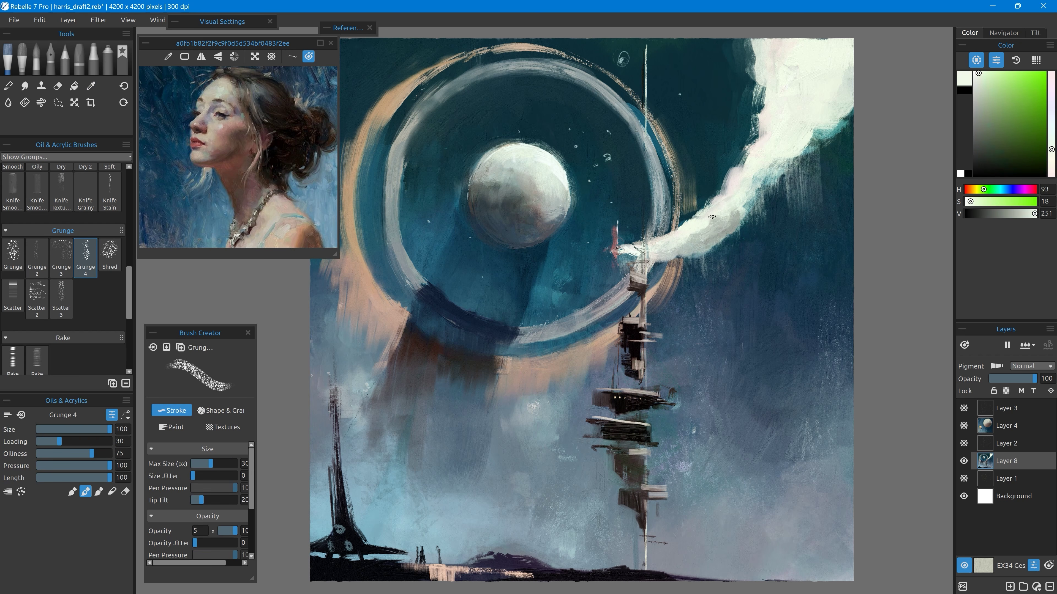
pyautogui.moveTo(730, 206); pyautogui.dragTo(711, 221)
pyautogui.keyDown('alt'); pyautogui.click(734, 226); pyautogui.keyUp('alt')
pyautogui.keyDown('alt'); pyautogui.click(755, 187); pyautogui.keyUp('alt')
pyautogui.keyDown('alt'); pyautogui.click(790, 157); pyautogui.keyUp('alt')
pyautogui.moveTo(810, 146)
pyautogui.mouseDown()
pyautogui.moveTo(774, 162)
pyautogui.moveTo(728, 168)
pyautogui.moveTo(709, 193)
pyautogui.mouseUp()
# Rework the plume's upper body and inner edge with sampled creams and dark sky colours using Grunge 4.
pyautogui.keyDown('alt'); pyautogui.click(801, 124); pyautogui.keyUp('alt')
pyautogui.keyDown('alt'); pyautogui.click(765, 125); pyautogui.keyUp('alt')
pyautogui.keyDown('alt'); pyautogui.click(743, 166); pyautogui.keyUp('alt')
pyautogui.keyDown('alt'); pyautogui.click(775, 108); pyautogui.keyUp('alt')
pyautogui.moveTo(763, 109); pyautogui.dragTo(764, 85)
pyautogui.moveTo(781, 41); pyautogui.dragTo(745, 75)
pyautogui.keyDown('alt'); pyautogui.click(741, 50); pyautogui.keyUp('alt')
# Widen the plume's upper end toward the rings in sampled cream with Grunge 4 at size 50.
pyautogui.keyDown('alt'); pyautogui.click(824, 131); pyautogui.keyUp('alt')
pyautogui.keyDown('alt'); pyautogui.click(833, 125); pyautogui.keyUp('alt')
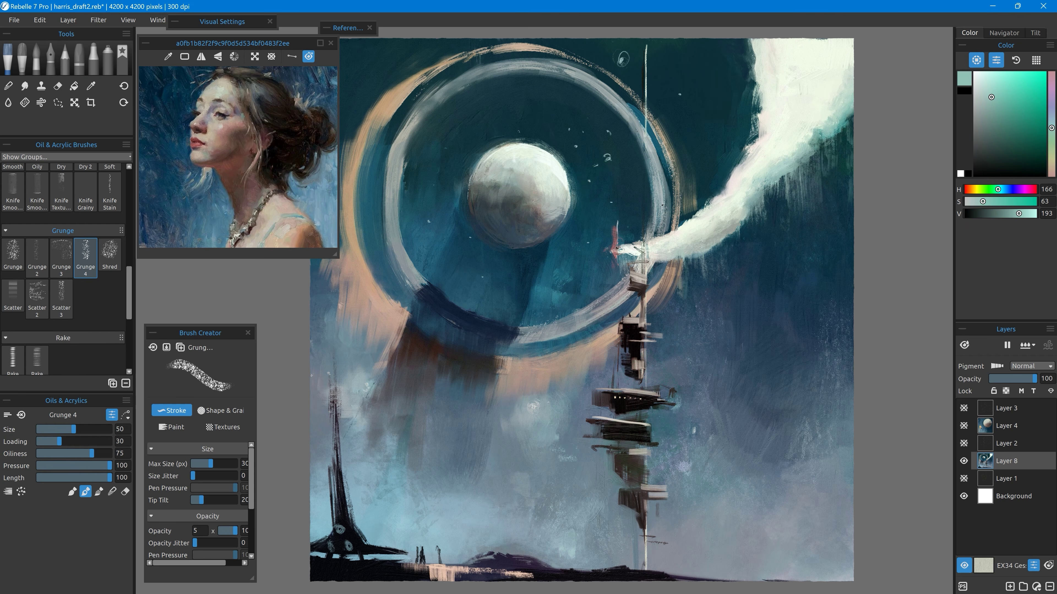
pyautogui.keyDown('alt'); pyautogui.click(798, 65); pyautogui.keyUp('alt')
pyautogui.click(981, 192)
pyautogui.moveTo(762, 54)
pyautogui.mouseDown()
pyautogui.moveTo(759, 116)
pyautogui.moveTo(745, 43)
pyautogui.mouseUp()
pyautogui.keyDown('alt'); pyautogui.click(741, 49); pyautogui.keyUp('alt')
# Clean up the plume's tip beside the small red craft with sampled teal, reducing Grunge 4 to size 34.
pyautogui.keyDown('alt'); pyautogui.click(627, 242); pyautogui.keyUp('alt')
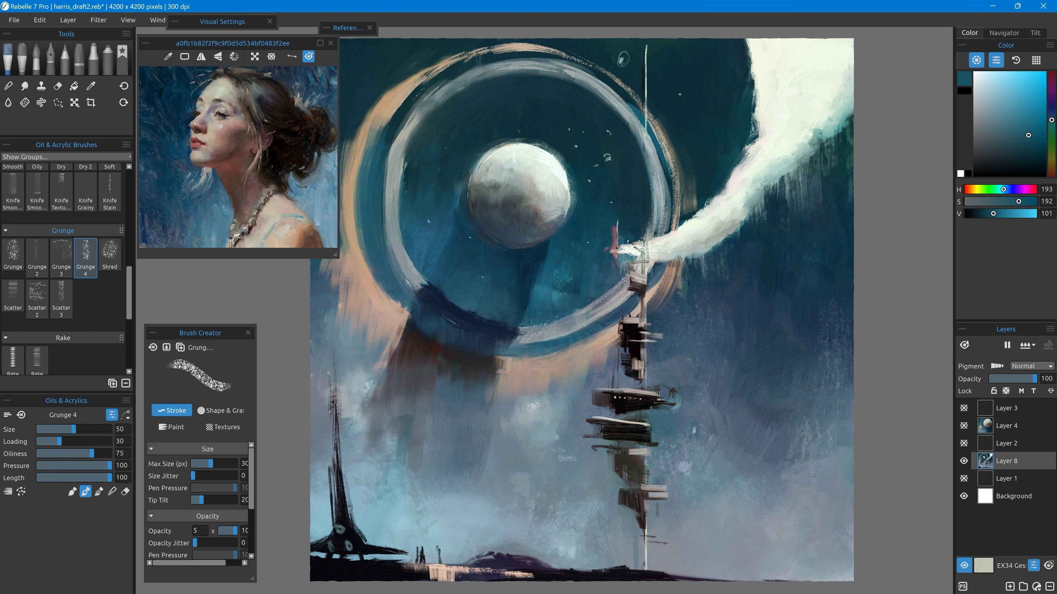
pyautogui.moveTo(633, 245); pyautogui.dragTo(619, 247)
pyautogui.press('[')
pyautogui.keyDown('alt'); pyautogui.click(625, 253); pyautogui.keyUp('alt')
pyautogui.keyDown('alt'); pyautogui.click(624, 255); pyautogui.keyUp('alt')
pyautogui.keyDown('alt'); pyautogui.click(623, 256); pyautogui.keyUp('alt')
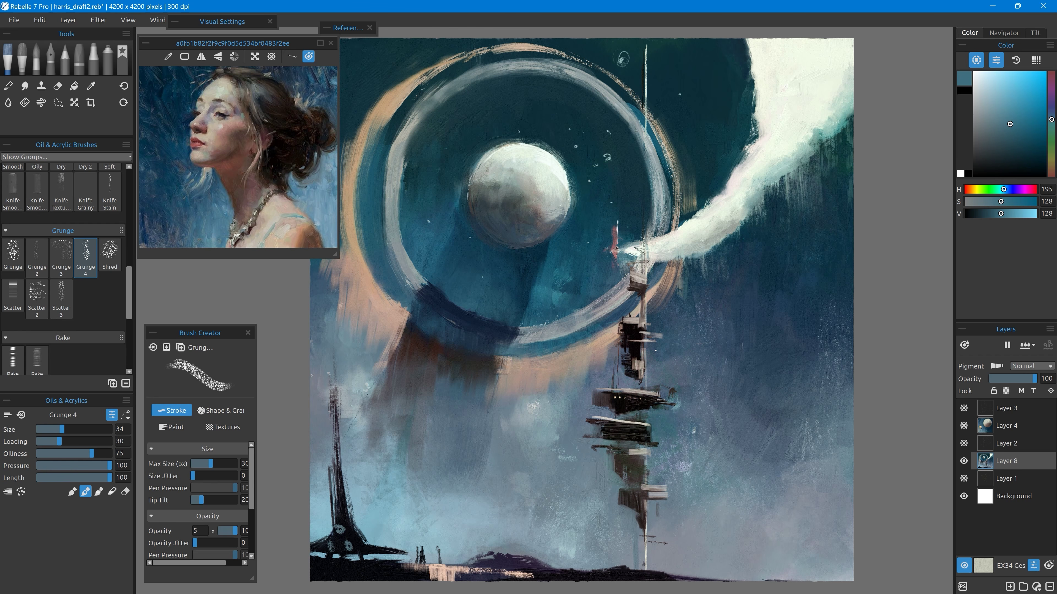
# Repaint the mast's upper module below the rings in sampled near-blacks with Grunge 2 at size 14.
pyautogui.click(37, 257)
pyautogui.keyDown('alt'); pyautogui.click(633, 319); pyautogui.keyUp('alt')
pyautogui.moveTo(638, 319); pyautogui.dragTo(637, 327)
pyautogui.keyDown('alt'); pyautogui.click(636, 330); pyautogui.keyUp('alt')
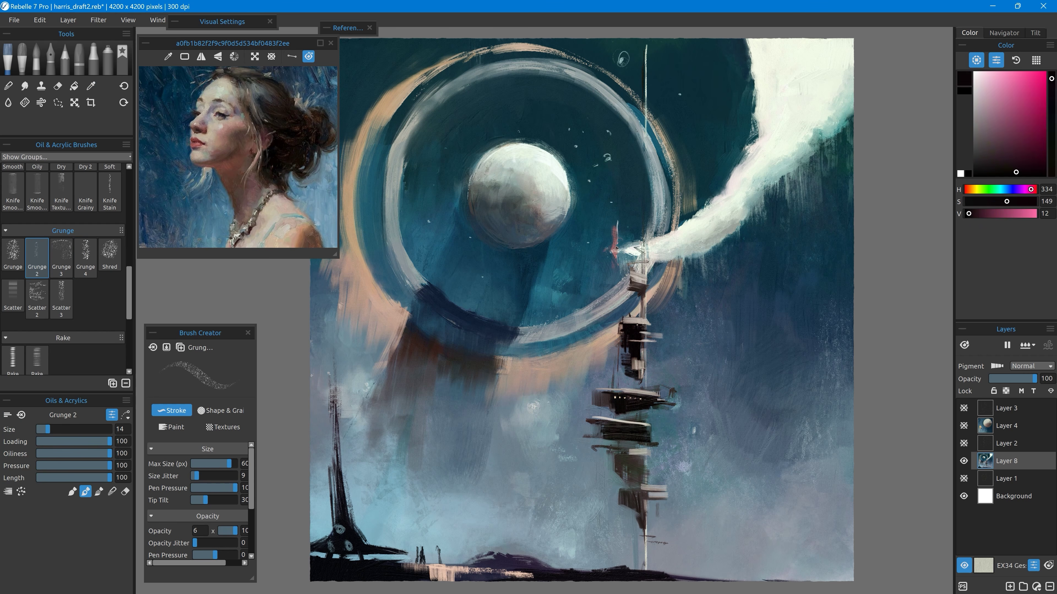
pyautogui.keyDown('alt'); pyautogui.click(652, 337); pyautogui.keyUp('alt')
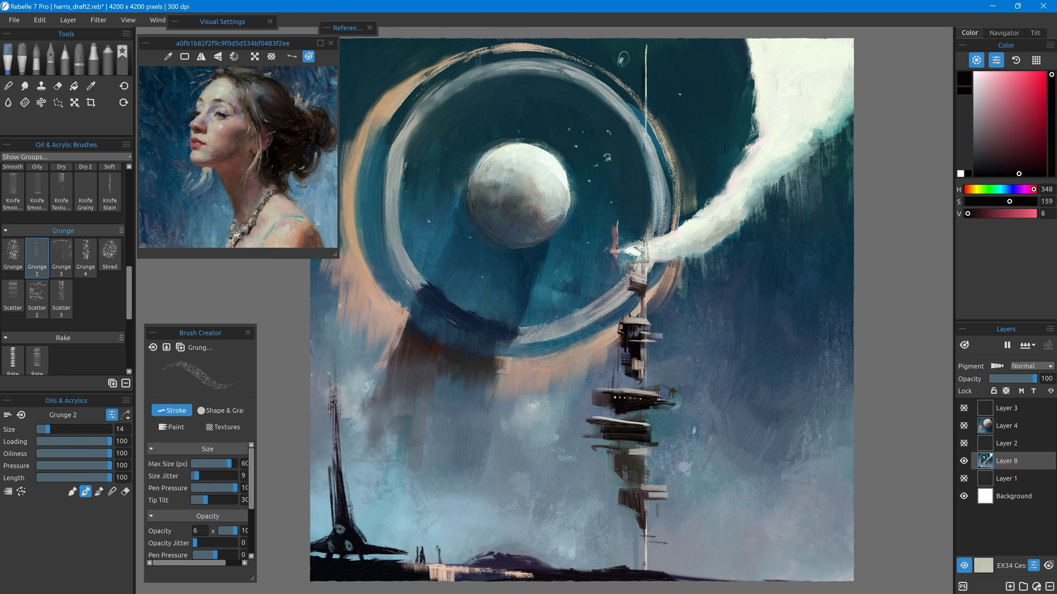
pyautogui.keyDown('alt'); pyautogui.click(620, 330); pyautogui.keyUp('alt')
pyautogui.keyDown('alt'); pyautogui.click(624, 342); pyautogui.keyUp('alt')
# Smooth the upper module with Knife Smooth 3 and refine its side ledge in sampled greys with Grunge 2.
pyautogui.click(37, 192)
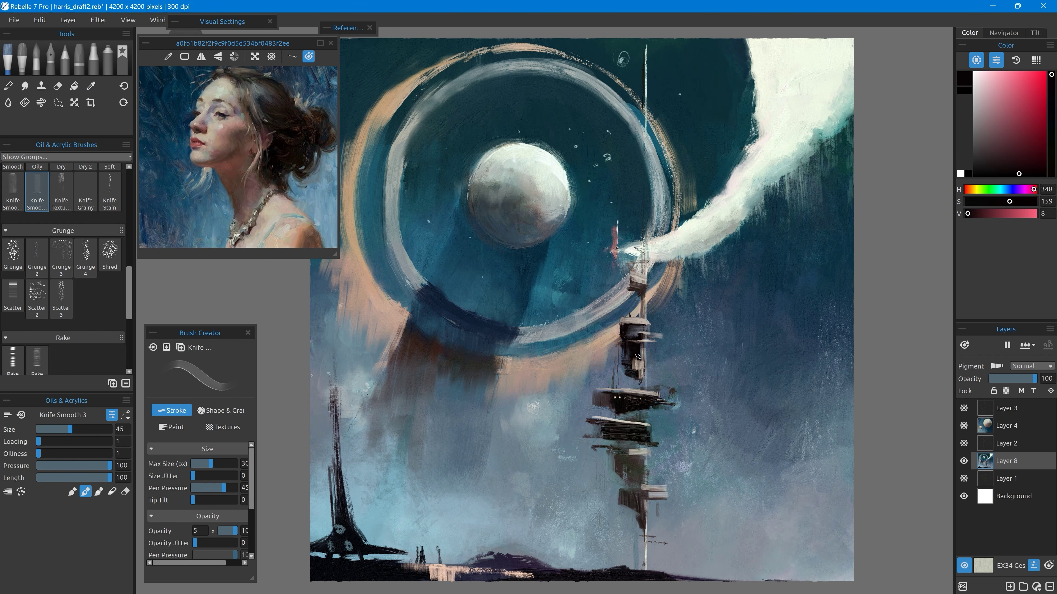
pyautogui.click(37, 258)
pyautogui.keyDown('alt'); pyautogui.click(643, 322); pyautogui.keyUp('alt')
pyautogui.keyDown('alt'); pyautogui.click(653, 337); pyautogui.keyUp('alt')
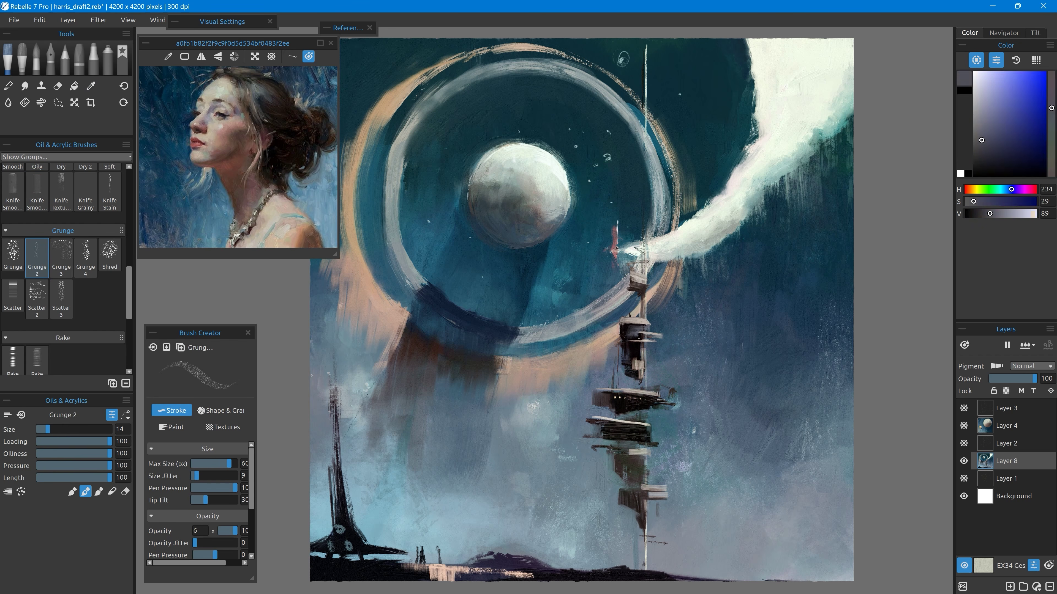
pyautogui.click(642, 337)
pyautogui.keyDown('alt'); pyautogui.click(634, 339); pyautogui.keyUp('alt')
pyautogui.keyDown('alt'); pyautogui.click(643, 336); pyautogui.keyUp('alt')
pyautogui.keyDown('alt'); pyautogui.click(641, 337); pyautogui.keyUp('alt')
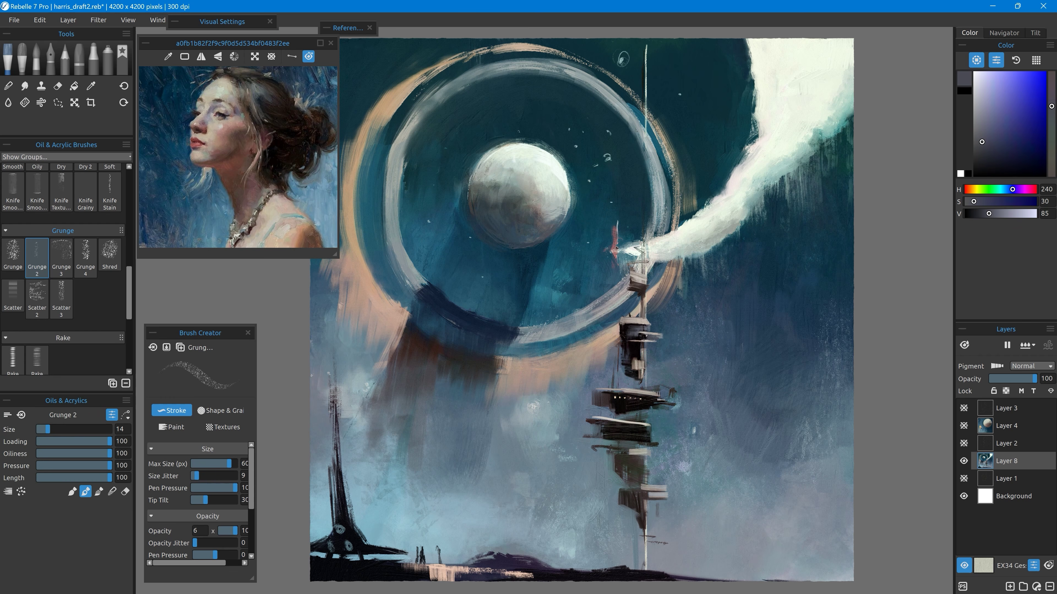
pyautogui.keyDown('alt'); pyautogui.click(642, 337); pyautogui.keyUp('alt')
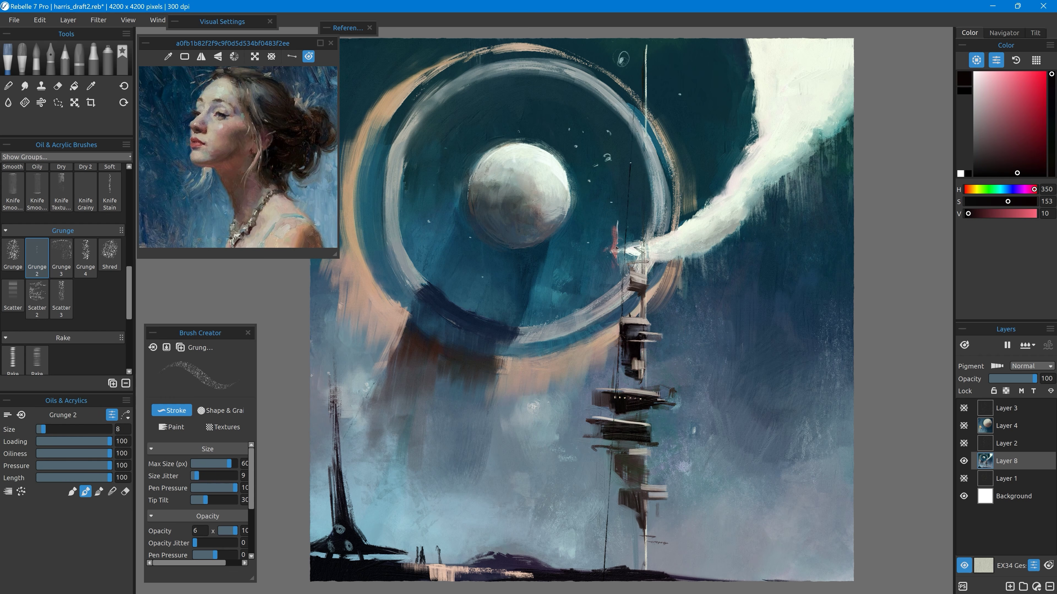
# Paint a thin near-black cable alongside the mast, from the upper sky down past the platforms, with Grunge 2 at size 8.
pyautogui.keyDown('alt'); pyautogui.click(646, 121); pyautogui.keyUp('alt')
pyautogui.moveTo(631, 152)
pyautogui.mouseDown()
pyautogui.moveTo(625, 231)
pyautogui.moveTo(636, 80)
pyautogui.mouseUp()
pyautogui.moveTo(627, 202); pyautogui.dragTo(623, 297)
pyautogui.moveTo(615, 398); pyautogui.dragTo(611, 454)
pyautogui.keyDown('alt'); pyautogui.click(620, 433); pyautogui.keyUp('alt')
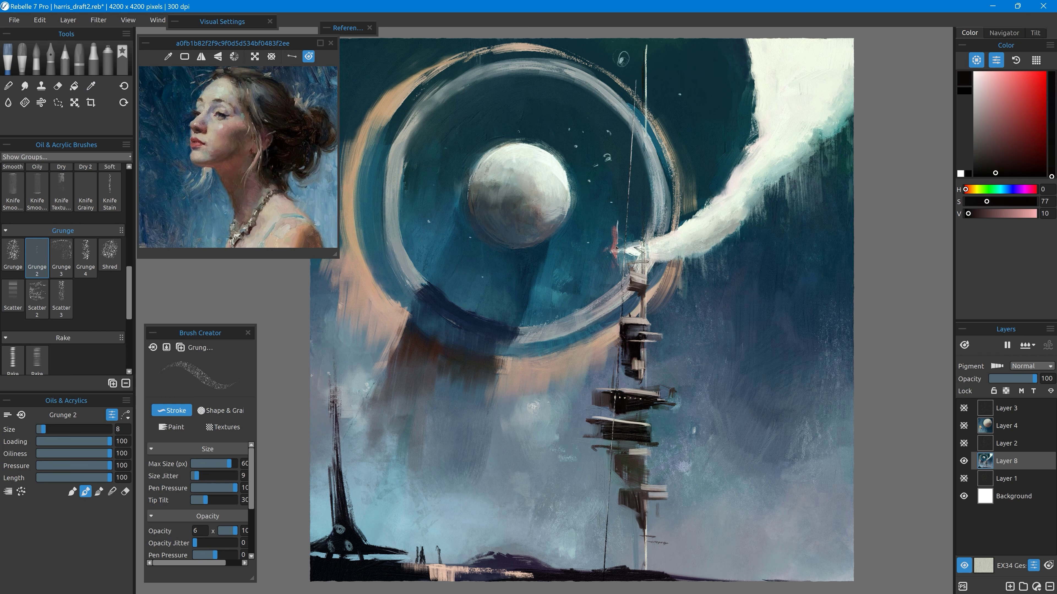
# Solidify the mast's wide middle platform and the hull section beneath the platforms with larger Grunge 2 strokes in sampled darks.
pyautogui.keyDown('alt'); pyautogui.click(612, 392); pyautogui.keyUp('alt')
pyautogui.press(']')
pyautogui.press(']')
pyautogui.press(']')
pyautogui.keyDown('alt'); pyautogui.click(633, 394); pyautogui.keyUp('alt')
pyautogui.keyDown('alt'); pyautogui.click(625, 453); pyautogui.keyUp('alt')
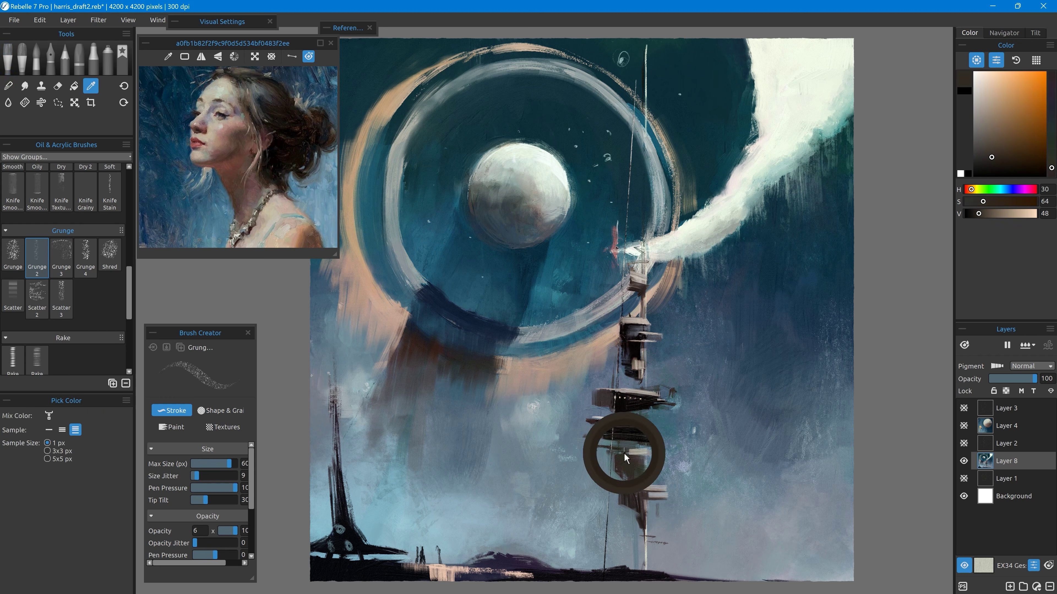
# Add fine details to the wide middle platform and cut sampled sky colour around its outer end into a clean point.
pyautogui.keyDown('alt'); pyautogui.click(658, 245); pyautogui.keyUp('alt')
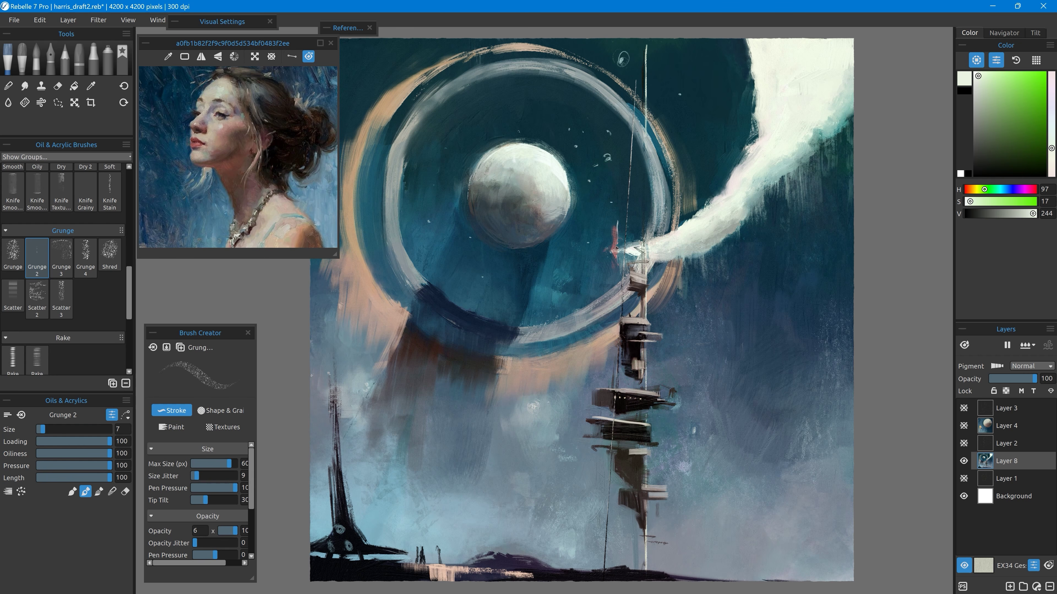
pyautogui.click(37, 191)
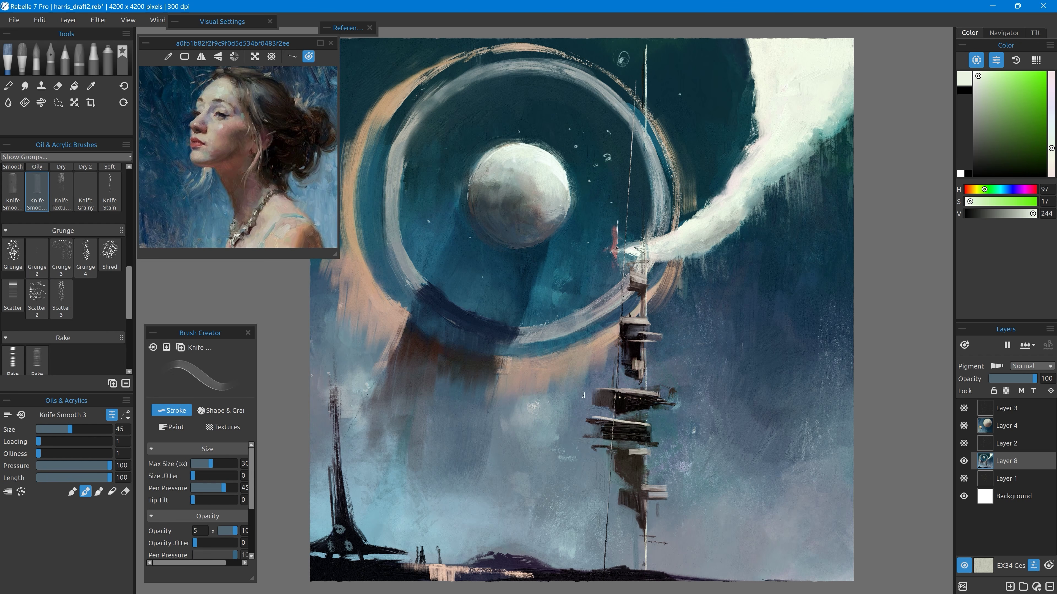
pyautogui.click(37, 257)
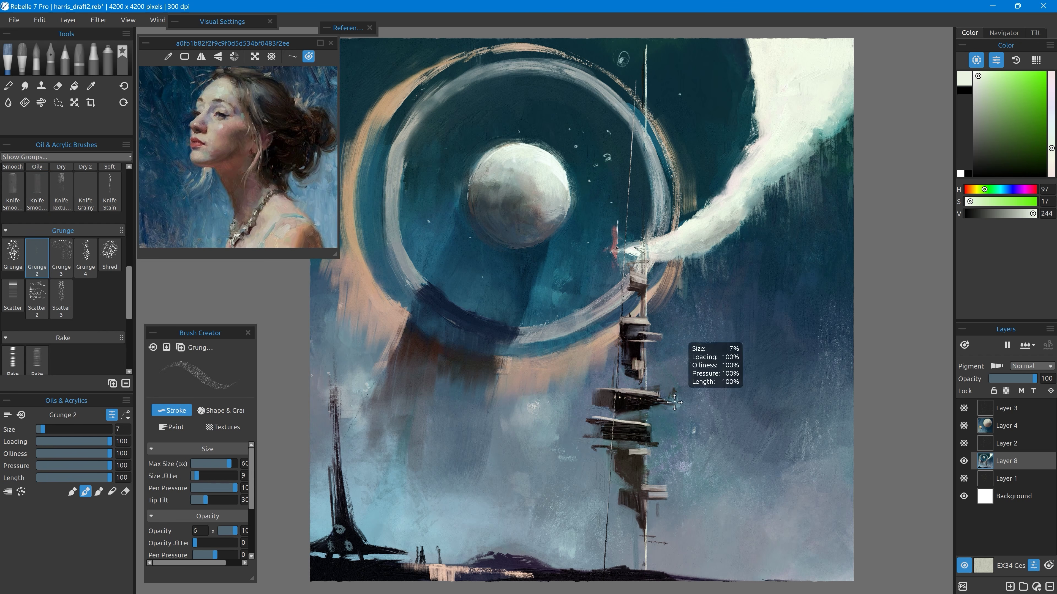
pyautogui.keyDown('alt'); pyautogui.click(629, 403); pyautogui.keyUp('alt')
pyautogui.keyDown('alt'); pyautogui.click(686, 406); pyautogui.keyUp('alt')
pyautogui.press(']')
pyautogui.keyDown('alt'); pyautogui.click(682, 408); pyautogui.keyUp('alt')
pyautogui.moveTo(703, 410); pyautogui.dragTo(663, 408)
pyautogui.keyDown('alt'); pyautogui.click(674, 399); pyautogui.keyUp('alt')
pyautogui.keyDown('alt'); pyautogui.click(662, 383); pyautogui.keyUp('alt')
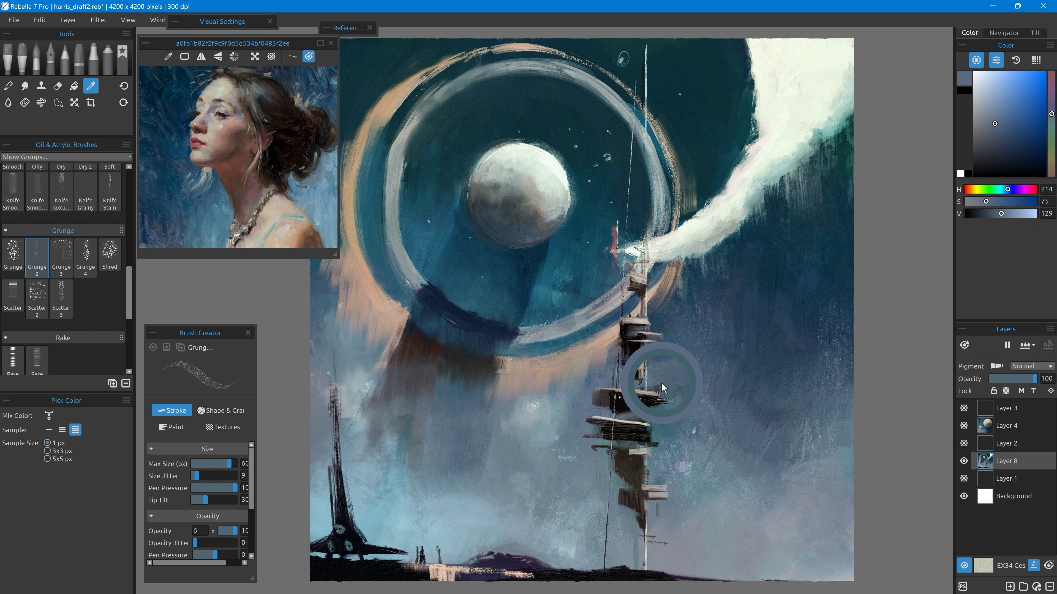
pyautogui.keyDown('alt'); pyautogui.click(601, 377); pyautogui.keyUp('alt')
# Reshape the second platform into a tapered hull with sampled darks, pale top highlights and sky colour using Grunge 2 at size 32.
pyautogui.keyDown('alt'); pyautogui.click(609, 429); pyautogui.keyUp('alt')
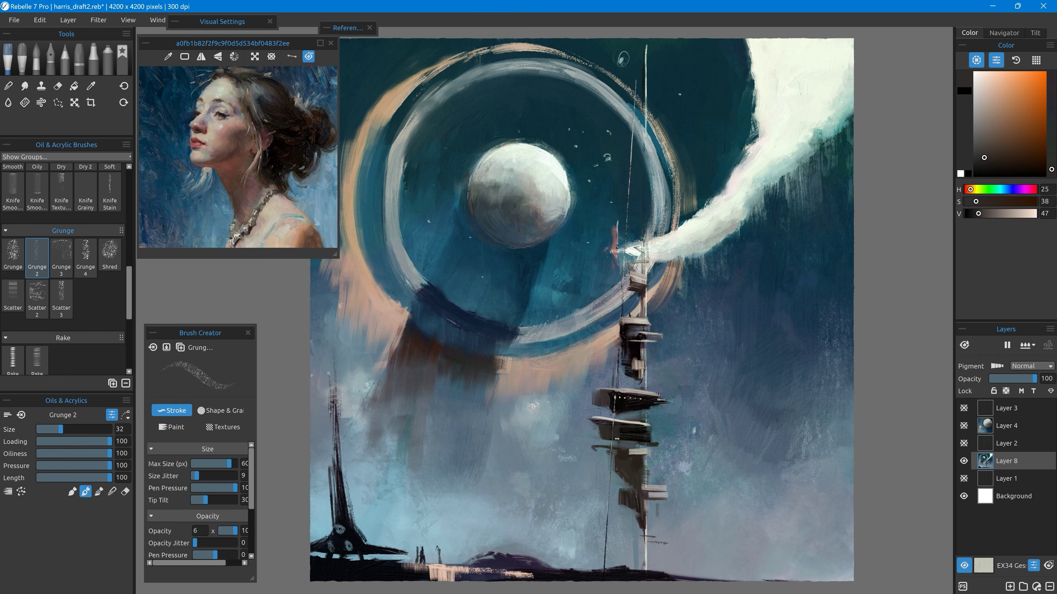
pyautogui.moveTo(616, 421)
pyautogui.mouseDown()
pyautogui.moveTo(651, 424)
pyautogui.moveTo(617, 422)
pyautogui.mouseUp()
pyautogui.keyDown('alt'); pyautogui.click(661, 423); pyautogui.keyUp('alt')
pyautogui.keyDown('alt'); pyautogui.click(637, 423); pyautogui.keyUp('alt')
pyautogui.keyDown('alt'); pyautogui.click(616, 431); pyautogui.keyUp('alt')
pyautogui.keyDown('alt'); pyautogui.click(620, 441); pyautogui.keyUp('alt')
pyautogui.keyDown('alt'); pyautogui.click(645, 425); pyautogui.keyUp('alt')
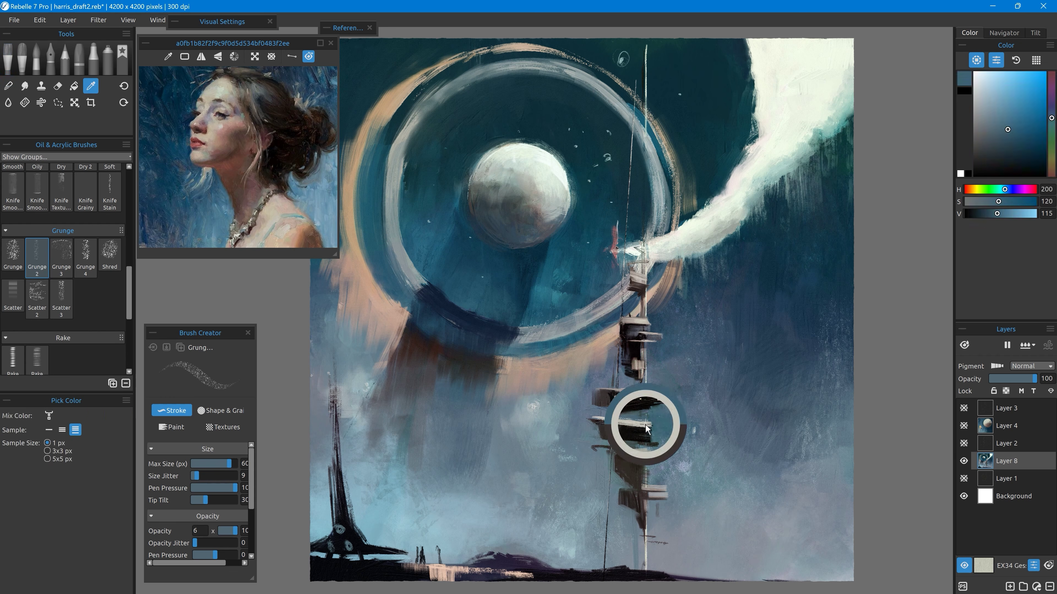
pyautogui.keyDown('alt'); pyautogui.click(657, 423); pyautogui.keyUp('alt')
pyautogui.keyDown('alt'); pyautogui.click(641, 436); pyautogui.keyUp('alt')
pyautogui.keyDown('alt'); pyautogui.click(623, 458); pyautogui.keyUp('alt')
pyautogui.keyDown('alt'); pyautogui.click(616, 444); pyautogui.keyUp('alt')
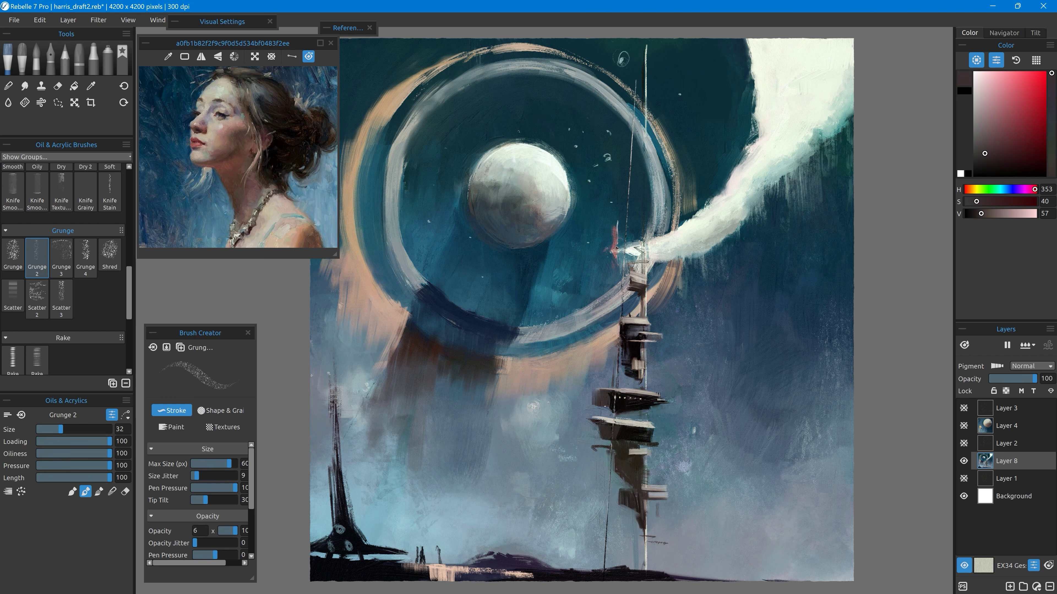
# Repaint the hull sections below the second platform as darker tapering forms in sampled browns and greys.
pyautogui.keyDown('alt'); pyautogui.click(640, 329); pyautogui.keyUp('alt')
pyautogui.keyDown('alt'); pyautogui.click(640, 453); pyautogui.keyUp('alt')
pyautogui.moveTo(632, 450)
pyautogui.mouseDown()
pyautogui.moveTo(622, 455)
pyautogui.moveTo(650, 452)
pyautogui.moveTo(658, 517)
pyautogui.moveTo(647, 536)
pyautogui.mouseUp()
pyautogui.keyDown('alt'); pyautogui.click(643, 451); pyautogui.keyUp('alt')
pyautogui.keyDown('alt'); pyautogui.click(637, 461); pyautogui.keyUp('alt')
pyautogui.keyDown('alt'); pyautogui.click(648, 486); pyautogui.keyUp('alt')
pyautogui.keyDown('alt'); pyautogui.click(651, 518); pyautogui.keyUp('alt')
pyautogui.keyDown('alt'); pyautogui.click(635, 505); pyautogui.keyUp('alt')
# Undo the last stroke and refine the mast's lowest section with sampled sky, dark and grey tones using Grunge 2 at size 10.
pyautogui.press('[')
pyautogui.hotkey('ctrl', 'z')
pyautogui.keyDown('alt'); pyautogui.click(656, 521); pyautogui.keyUp('alt')
pyautogui.moveTo(661, 501); pyautogui.dragTo(657, 516)
pyautogui.keyDown('alt'); pyautogui.click(648, 504); pyautogui.keyUp('alt')
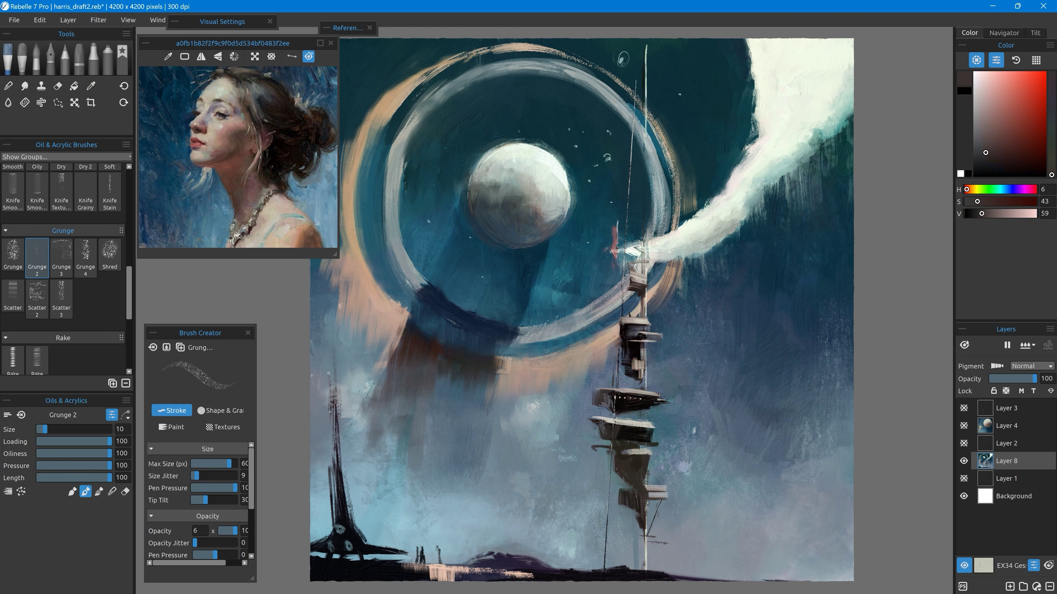
pyautogui.keyDown('alt'); pyautogui.click(653, 493); pyautogui.keyUp('alt')
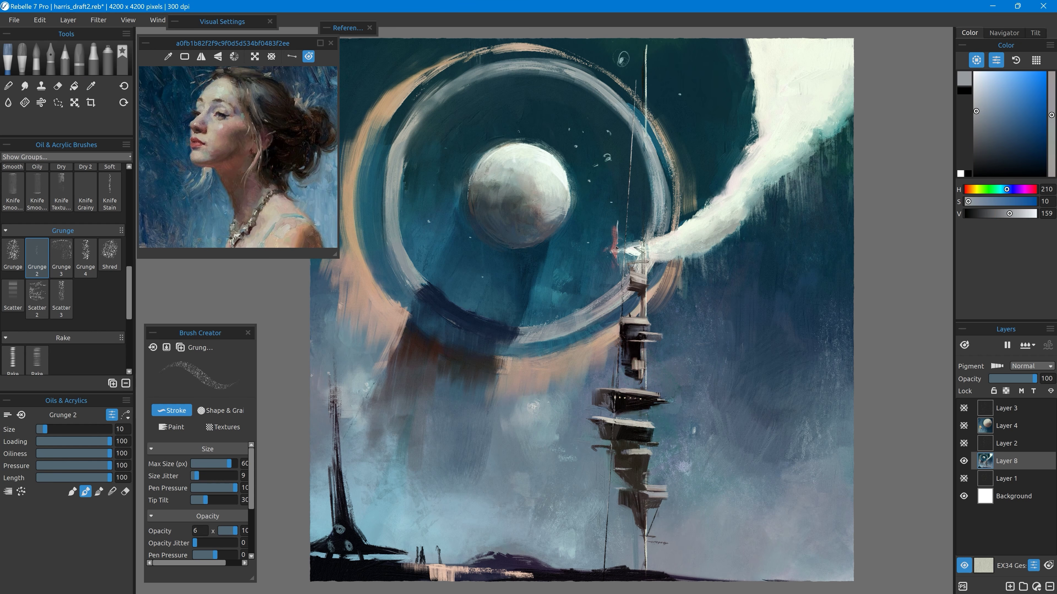
# Refine the hull section below the second platform with sampled greys and darks using Grunge 2 at size 10.
pyautogui.keyDown('alt'); pyautogui.click(635, 445); pyautogui.keyUp('alt')
pyautogui.keyDown('alt'); pyautogui.click(643, 450); pyautogui.keyUp('alt')
pyautogui.moveTo(632, 455); pyautogui.dragTo(656, 455)
pyautogui.keyDown('alt'); pyautogui.click(635, 437); pyautogui.keyUp('alt')
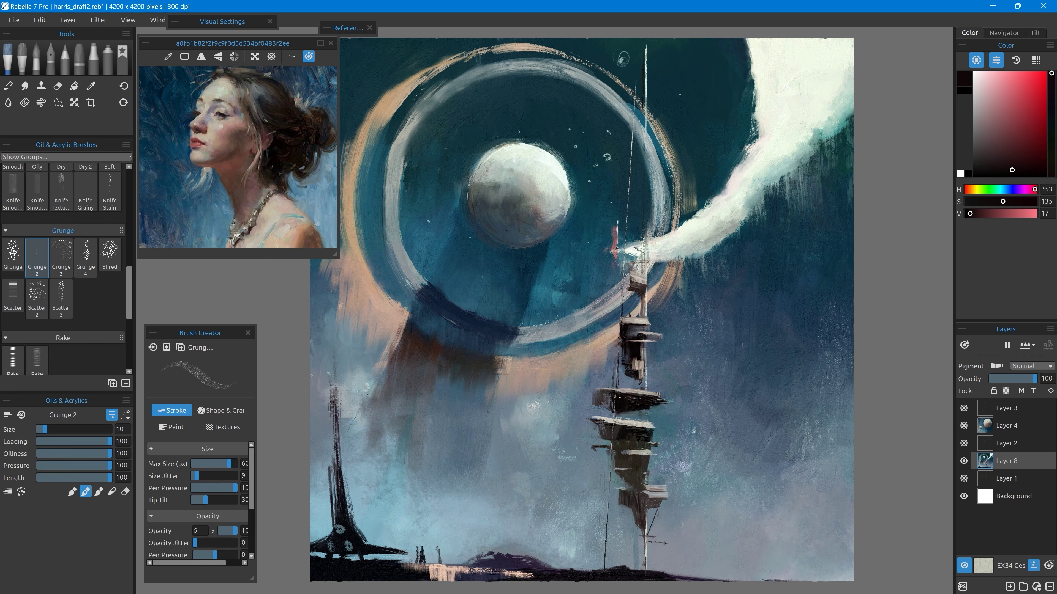
# Touch up the edges of the wide platforms and taper the upper block's side with sampled colours at brush size 8.
pyautogui.keyDown('alt'); pyautogui.click(626, 426); pyautogui.keyUp('alt')
pyautogui.press('[')
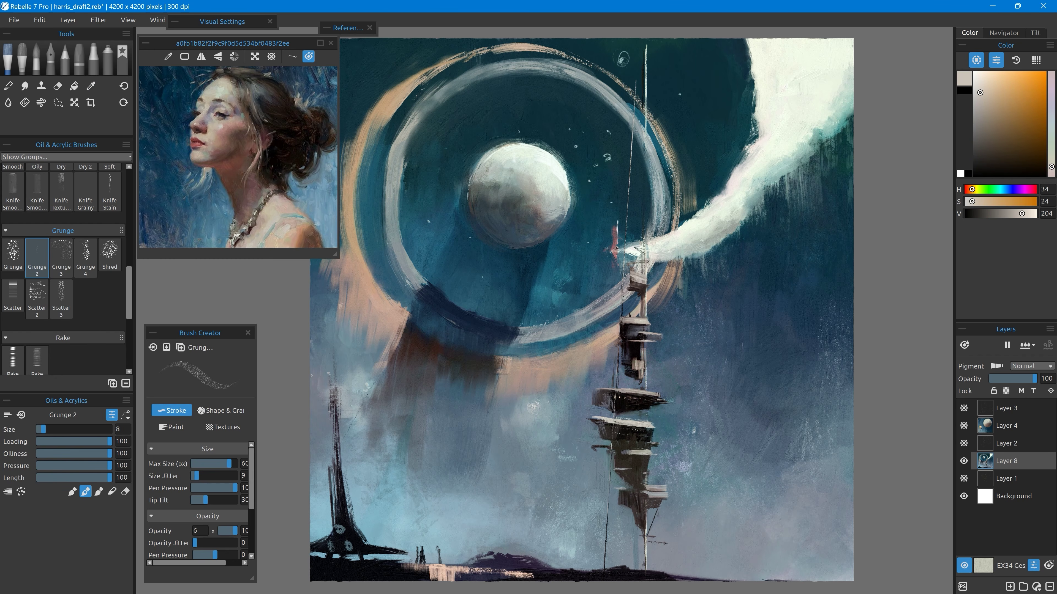
pyautogui.keyDown('alt'); pyautogui.click(596, 378); pyautogui.keyUp('alt')
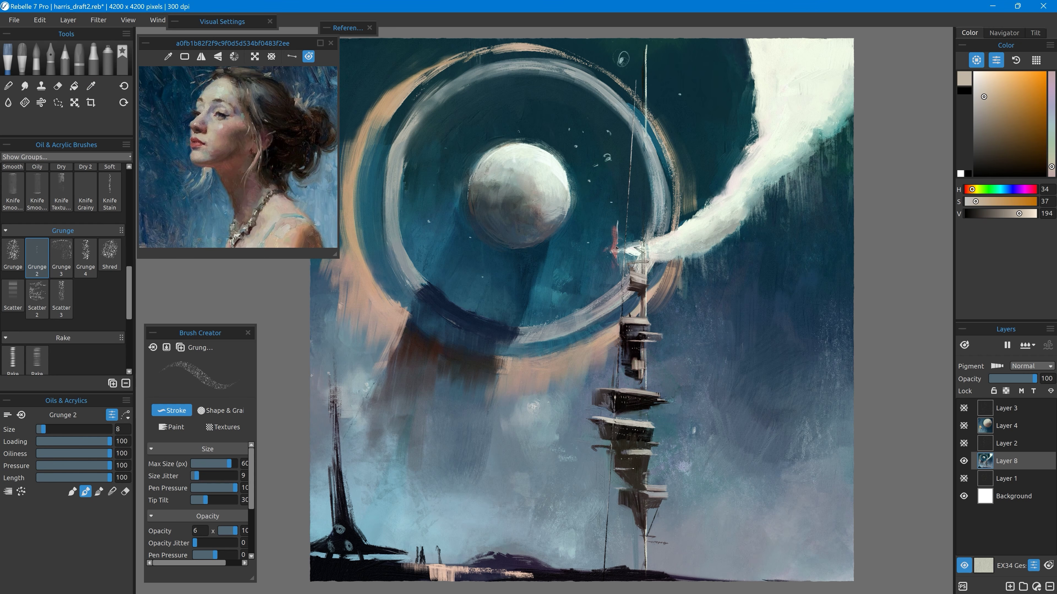
pyautogui.keyDown('alt'); pyautogui.click(626, 410); pyautogui.keyUp('alt')
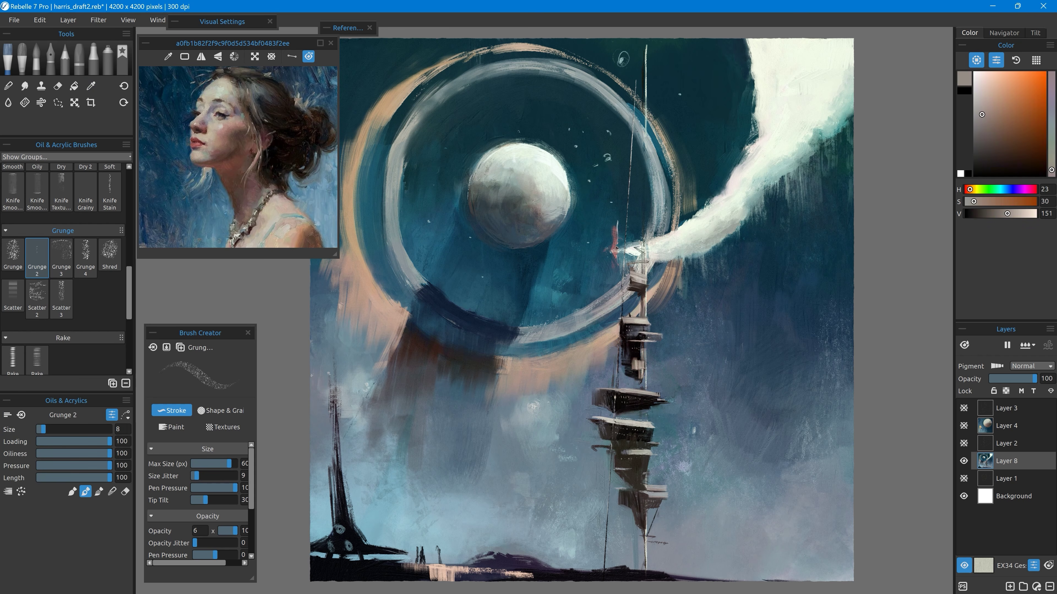
pyautogui.keyDown('alt'); pyautogui.click(619, 326); pyautogui.keyUp('alt')
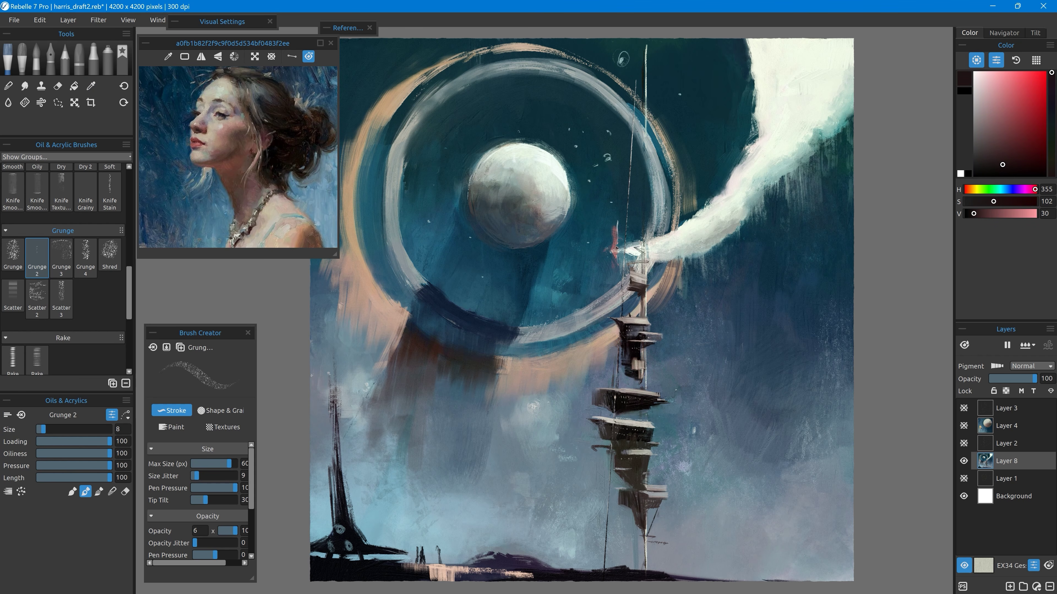
# Reshape the mast's top platform into a tapered hull and add thin antenna lines rising above it in sampled colours.
pyautogui.keyDown('alt'); pyautogui.click(636, 285); pyautogui.keyUp('alt')
pyautogui.moveTo(626, 285)
pyautogui.mouseDown()
pyautogui.moveTo(646, 288)
pyautogui.moveTo(625, 277)
pyautogui.moveTo(647, 262)
pyautogui.moveTo(646, 212)
pyautogui.mouseUp()
pyautogui.keyDown('alt'); pyautogui.click(636, 279); pyautogui.keyUp('alt')
pyautogui.keyDown('alt'); pyautogui.click(633, 284); pyautogui.keyUp('alt')
pyautogui.keyDown('alt'); pyautogui.click(638, 291); pyautogui.keyUp('alt')
pyautogui.keyDown('alt'); pyautogui.click(639, 275); pyautogui.keyUp('alt')
pyautogui.keyDown('alt'); pyautogui.click(641, 288); pyautogui.keyUp('alt')
pyautogui.keyDown('alt'); pyautogui.click(634, 251); pyautogui.keyUp('alt')
pyautogui.keyDown('alt'); pyautogui.click(645, 195); pyautogui.keyUp('alt')
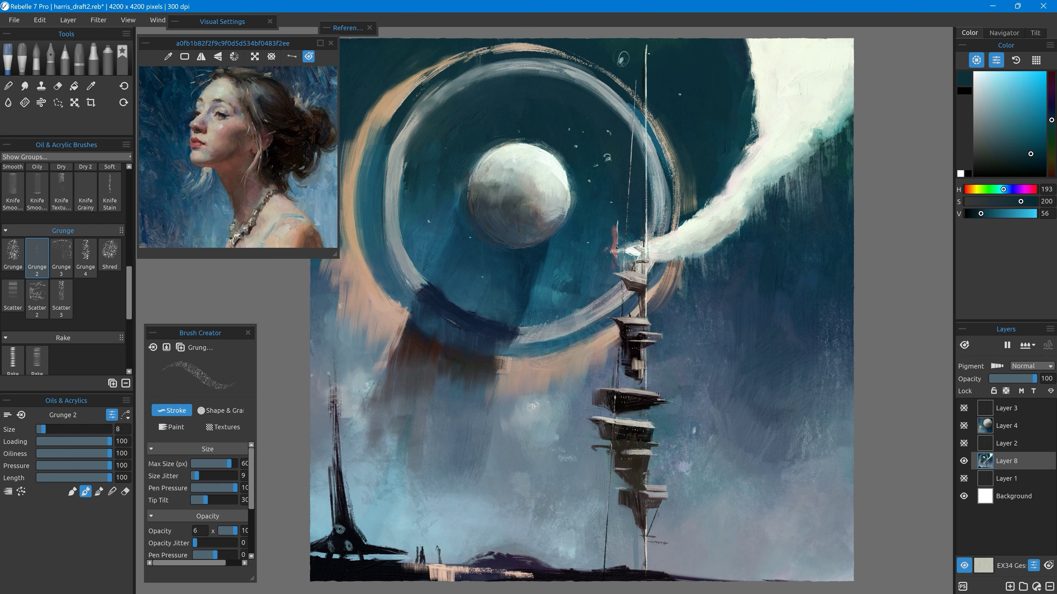
pyautogui.keyDown('alt'); pyautogui.click(636, 332); pyautogui.keyUp('alt')
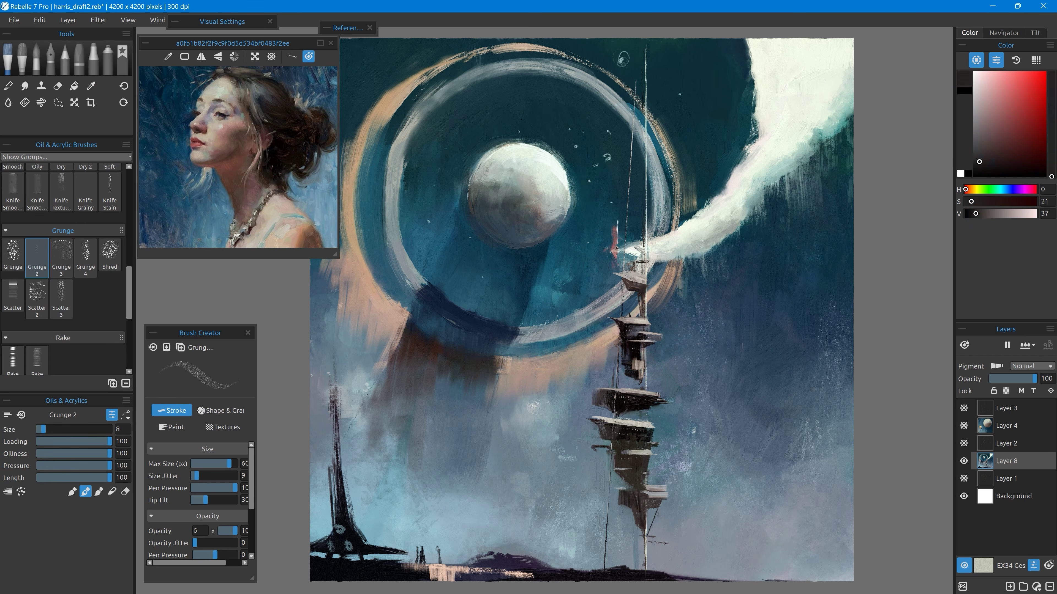
# Extend the wide middle platform's right end into a long thin point and refine its underside with sampled pale and dark tones.
pyautogui.keyDown('alt'); pyautogui.click(608, 421); pyautogui.keyUp('alt')
pyautogui.moveTo(614, 407); pyautogui.dragTo(599, 417)
pyautogui.keyDown('alt'); pyautogui.click(610, 409); pyautogui.keyUp('alt')
pyautogui.keyDown('alt'); pyautogui.click(606, 408); pyautogui.keyUp('alt')
pyautogui.keyDown('alt'); pyautogui.click(617, 409); pyautogui.keyUp('alt')
pyautogui.keyDown('alt'); pyautogui.click(657, 395); pyautogui.keyUp('alt')
pyautogui.moveTo(660, 398); pyautogui.dragTo(688, 404)
pyautogui.keyDown('alt'); pyautogui.click(658, 396); pyautogui.keyUp('alt')
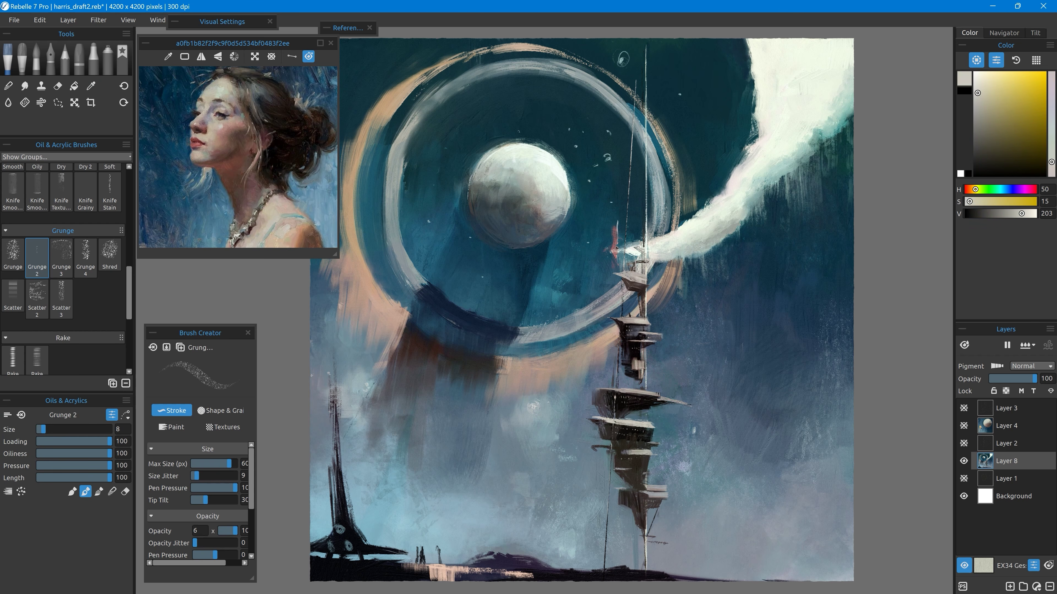
pyautogui.keyDown('alt'); pyautogui.click(675, 409); pyautogui.keyUp('alt')
pyautogui.keyDown('alt'); pyautogui.click(649, 404); pyautogui.keyUp('alt')
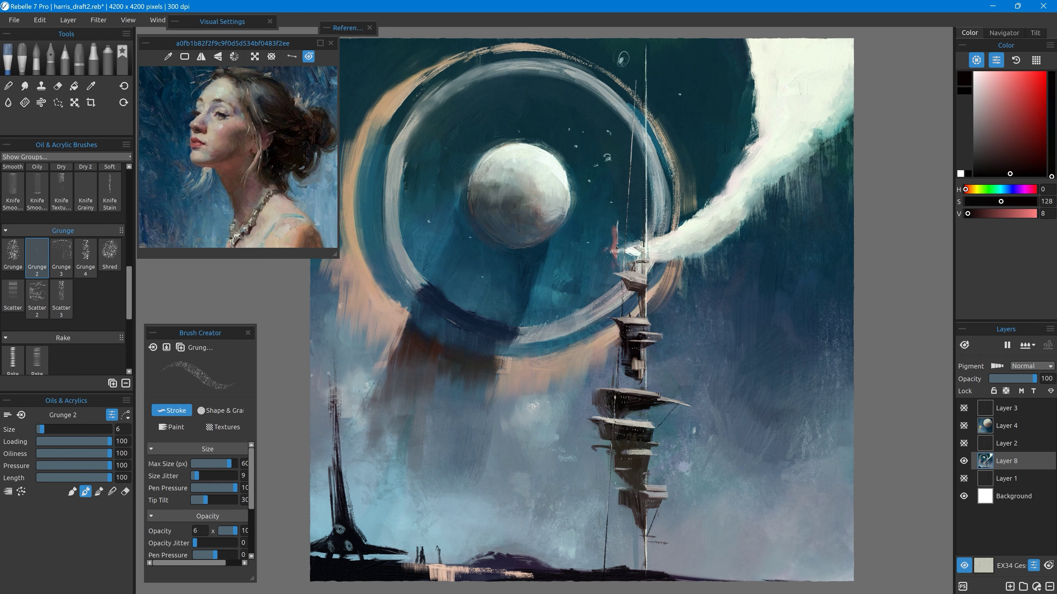
# Rework the left side of the hull below the second platform with sampled sky and dark tones using Grunge 2 at size 18.
pyautogui.keyDown('alt'); pyautogui.click(595, 441); pyautogui.keyUp('alt')
pyautogui.press(']')
pyautogui.keyDown('alt'); pyautogui.click(618, 455); pyautogui.keyUp('alt')
pyautogui.moveTo(592, 449)
pyautogui.mouseDown()
pyautogui.moveTo(603, 447)
pyautogui.moveTo(609, 469)
pyautogui.moveTo(593, 449)
pyautogui.mouseUp()
pyautogui.keyDown('alt'); pyautogui.click(630, 453); pyautogui.keyUp('alt')
pyautogui.keyDown('alt'); pyautogui.click(631, 394); pyautogui.keyUp('alt')
pyautogui.keyDown('alt'); pyautogui.click(619, 475); pyautogui.keyUp('alt')
pyautogui.keyDown('alt'); pyautogui.click(602, 411); pyautogui.keyUp('alt')
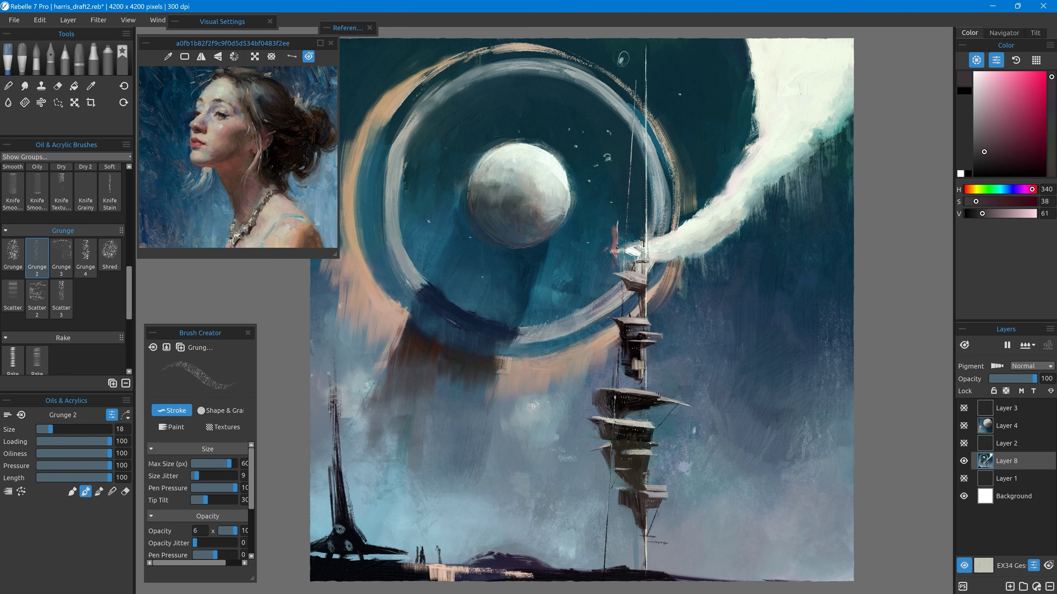
# Trim and shape the right side of the second platform and the hull beneath it with sampled colours.
pyautogui.keyDown('alt'); pyautogui.click(644, 452); pyautogui.keyUp('alt')
pyautogui.keyDown('alt'); pyautogui.click(639, 437); pyautogui.keyUp('alt')
pyautogui.keyDown('alt'); pyautogui.click(646, 438); pyautogui.keyUp('alt')
pyautogui.moveTo(657, 428); pyautogui.dragTo(650, 449)
pyautogui.keyDown('alt'); pyautogui.click(640, 453); pyautogui.keyUp('alt')
# Extend the left end of the wide middle platform into a point with a sampled pale grey.
pyautogui.keyDown('alt'); pyautogui.click(616, 392); pyautogui.keyUp('alt')
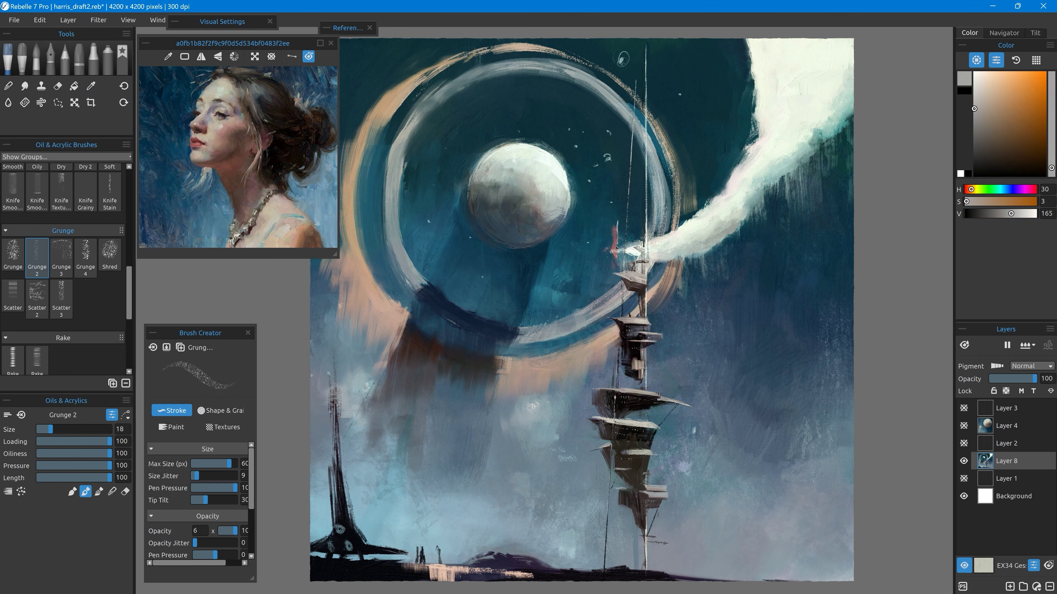
pyautogui.keyDown('alt'); pyautogui.click(600, 402); pyautogui.keyUp('alt')
pyautogui.moveTo(588, 390); pyautogui.dragTo(598, 399)
# Add sampled light and dark touches to the top platform's deck and right side.
pyautogui.keyDown('alt'); pyautogui.click(633, 267); pyautogui.keyUp('alt')
pyautogui.keyDown('alt'); pyautogui.click(636, 277); pyautogui.keyUp('alt')
pyautogui.keyDown('alt'); pyautogui.click(632, 276); pyautogui.keyUp('alt')
pyautogui.moveTo(642, 277); pyautogui.dragTo(649, 285)
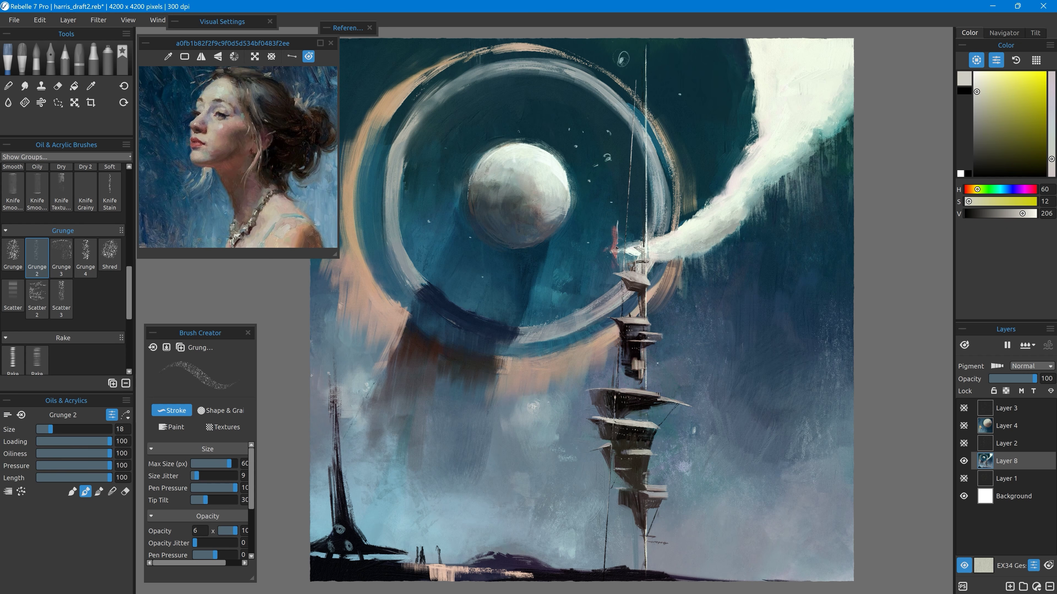
# Refine the deck and left edge of the second hull from the mast's top with sampled pale and brown tones.
pyautogui.keyDown('alt'); pyautogui.click(633, 321); pyautogui.keyUp('alt')
pyautogui.moveTo(613, 318); pyautogui.dragTo(630, 313)
pyautogui.keyDown('alt'); pyautogui.click(637, 321); pyautogui.keyUp('alt')
pyautogui.keyDown('alt'); pyautogui.click(625, 327); pyautogui.keyUp('alt')
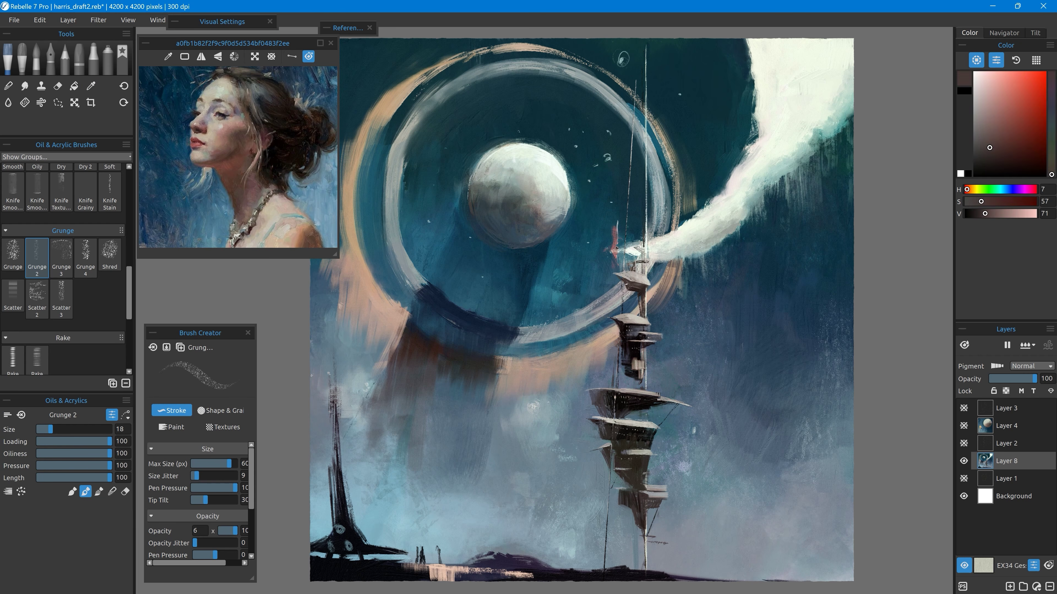
pyautogui.keyDown('alt'); pyautogui.click(627, 332); pyautogui.keyUp('alt')
# Detail the narrow hull section just above the wide middle platform with sampled browns, greys and pale highlights.
pyautogui.keyDown('alt'); pyautogui.click(641, 381); pyautogui.keyUp('alt')
pyautogui.keyDown('alt'); pyautogui.click(623, 360); pyautogui.keyUp('alt')
pyautogui.keyDown('alt'); pyautogui.click(637, 367); pyautogui.keyUp('alt')
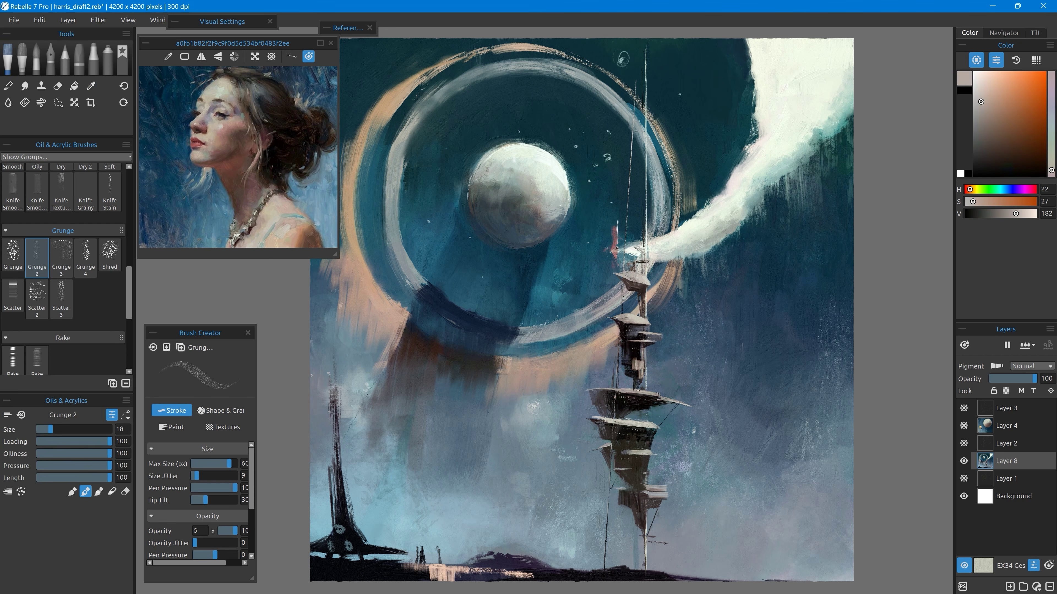
pyautogui.keyDown('alt'); pyautogui.click(625, 450); pyautogui.keyUp('alt')
pyautogui.moveTo(630, 375); pyautogui.dragTo(636, 389)
pyautogui.keyDown('alt'); pyautogui.click(648, 378); pyautogui.keyUp('alt')
pyautogui.keyDown('alt'); pyautogui.click(620, 323); pyautogui.keyUp('alt')
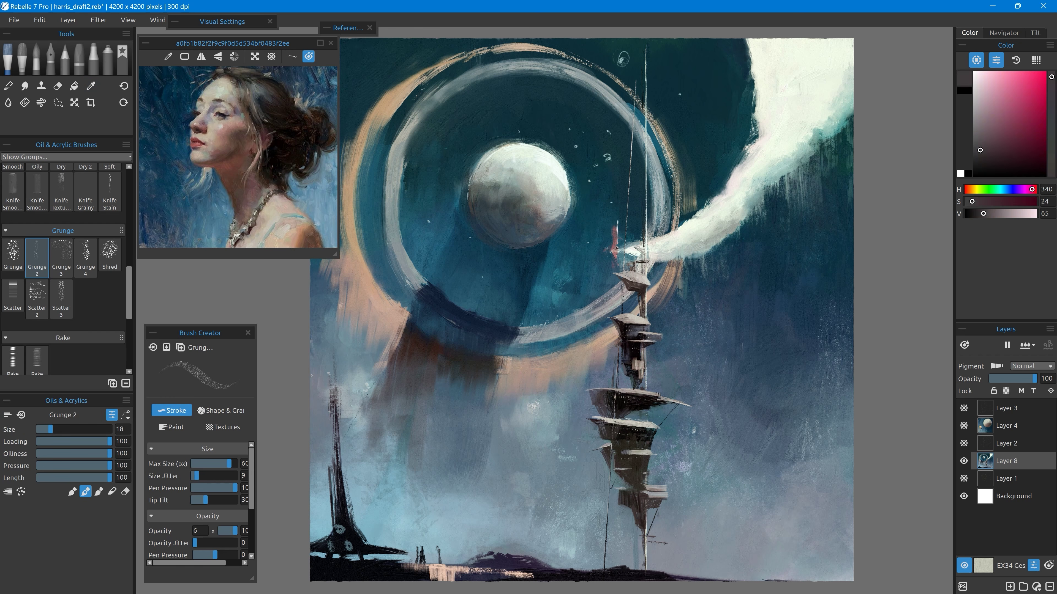
# Reshape the mast's lowest platform with sampled browns and add a second thin support pole down to the ground.
pyautogui.keyDown('alt'); pyautogui.click(651, 496); pyautogui.keyUp('alt')
pyautogui.keyDown('alt'); pyautogui.click(627, 499); pyautogui.keyUp('alt')
pyautogui.moveTo(615, 493)
pyautogui.mouseDown()
pyautogui.moveTo(625, 503)
pyautogui.moveTo(629, 488)
pyautogui.mouseUp()
pyautogui.keyDown('alt'); pyautogui.click(605, 448); pyautogui.keyUp('alt')
pyautogui.keyDown('alt'); pyautogui.click(624, 497); pyautogui.keyUp('alt')
pyautogui.keyDown('alt'); pyautogui.click(627, 453); pyautogui.keyUp('alt')
pyautogui.keyDown('alt'); pyautogui.click(631, 480); pyautogui.keyUp('alt')
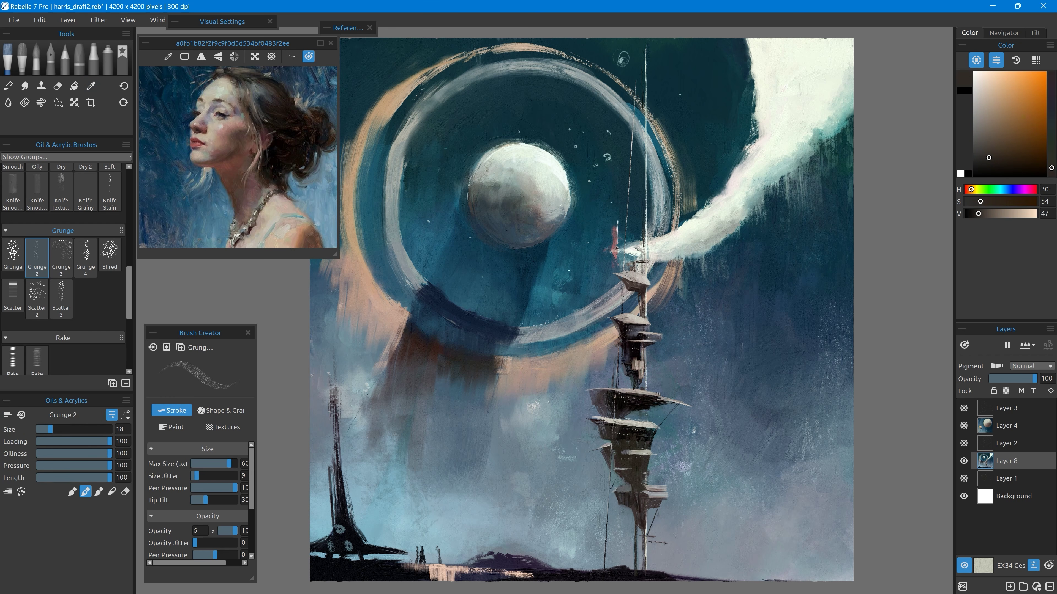
# Paint the distant left tower's lit side and foot in red sampled from the mast's small fin, and pick a lighter red.
pyautogui.keyDown('alt'); pyautogui.click(614, 239); pyautogui.keyUp('alt')
pyautogui.moveTo(332, 388); pyautogui.dragTo(347, 516)
pyautogui.moveTo(326, 355); pyautogui.dragTo(331, 368)
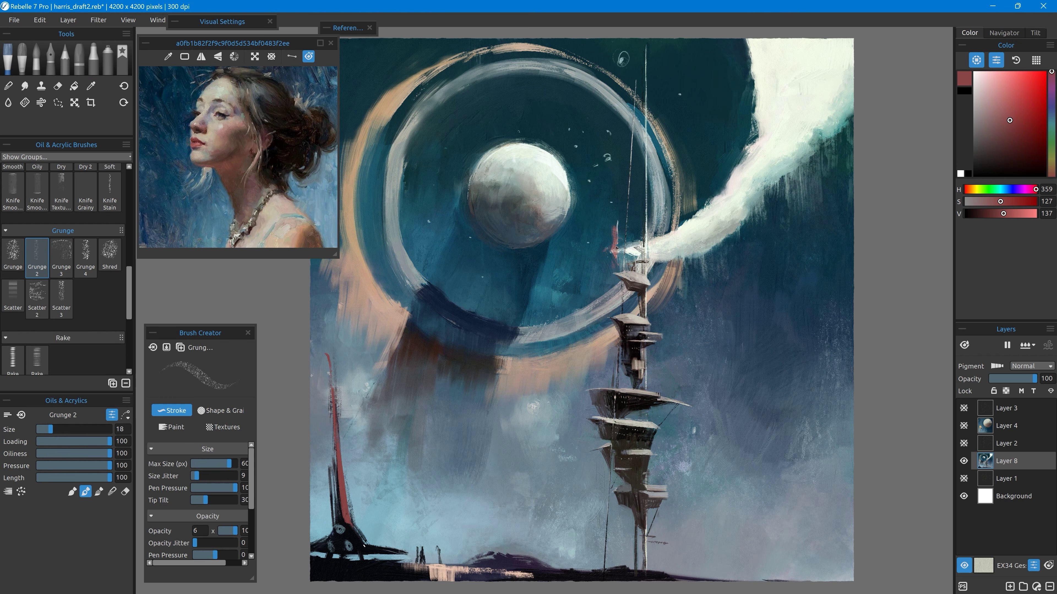
pyautogui.moveTo(346, 490); pyautogui.dragTo(349, 504)
pyautogui.click(1002, 100)
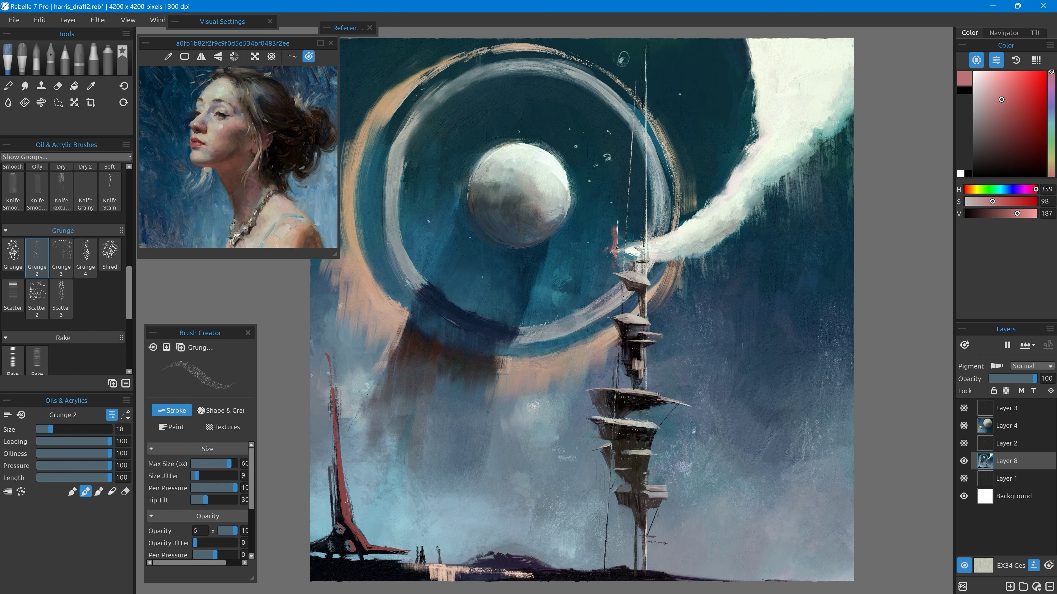
# Clean up the red tower's silhouette and foot with sampled sky, red and dark tones.
pyautogui.moveTo(550, 465); pyautogui.dragTo(669, 342)
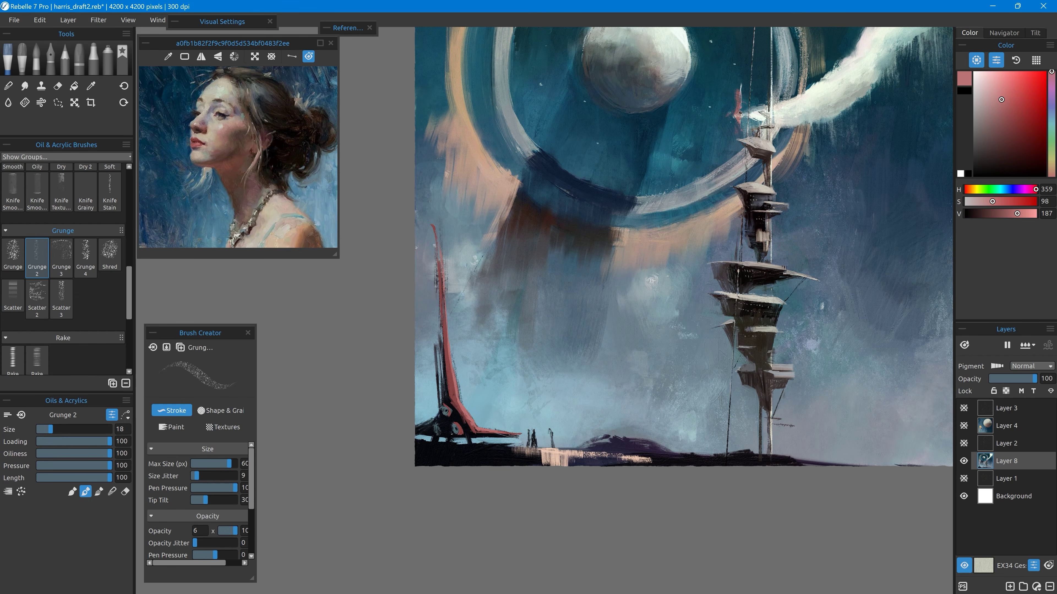
pyautogui.keyDown('alt'); pyautogui.click(506, 433); pyautogui.keyUp('alt')
pyautogui.moveTo(521, 422); pyautogui.dragTo(520, 434)
pyautogui.keyDown('alt'); pyautogui.click(447, 370); pyautogui.keyUp('alt')
pyautogui.moveTo(440, 315); pyautogui.dragTo(441, 354)
pyautogui.keyDown('alt'); pyautogui.click(429, 378); pyautogui.keyUp('alt')
pyautogui.keyDown('alt'); pyautogui.click(458, 408); pyautogui.keyUp('alt')
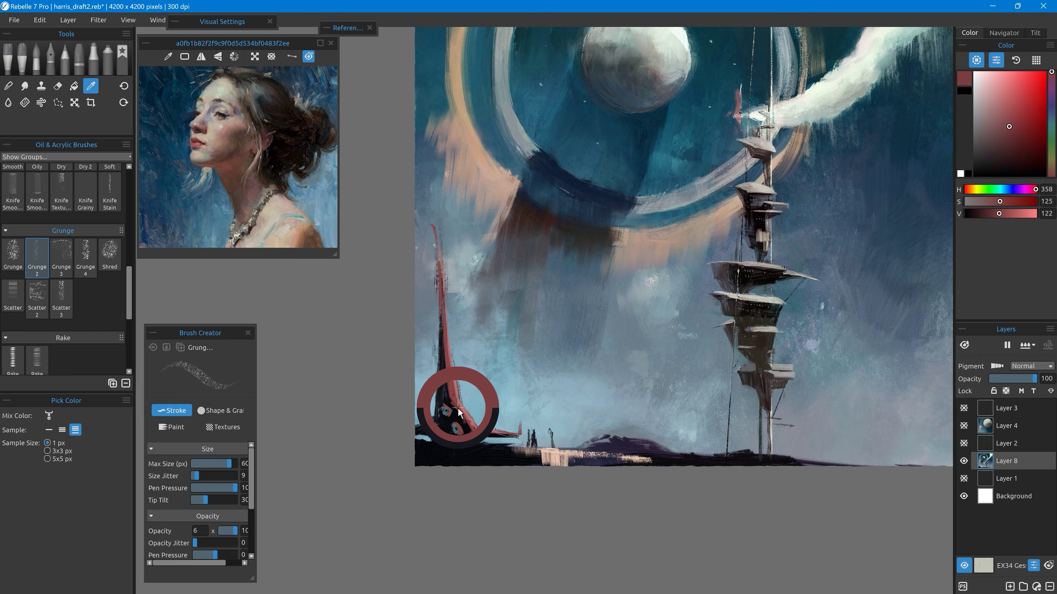
# Pick a pale orange and add small accents to the figures beside the red tower with a smaller Grunge 2 brush.
pyautogui.keyDown('alt'); pyautogui.click(531, 451); pyautogui.keyUp('alt')
pyautogui.click(1051, 165)
pyautogui.click(994, 79)
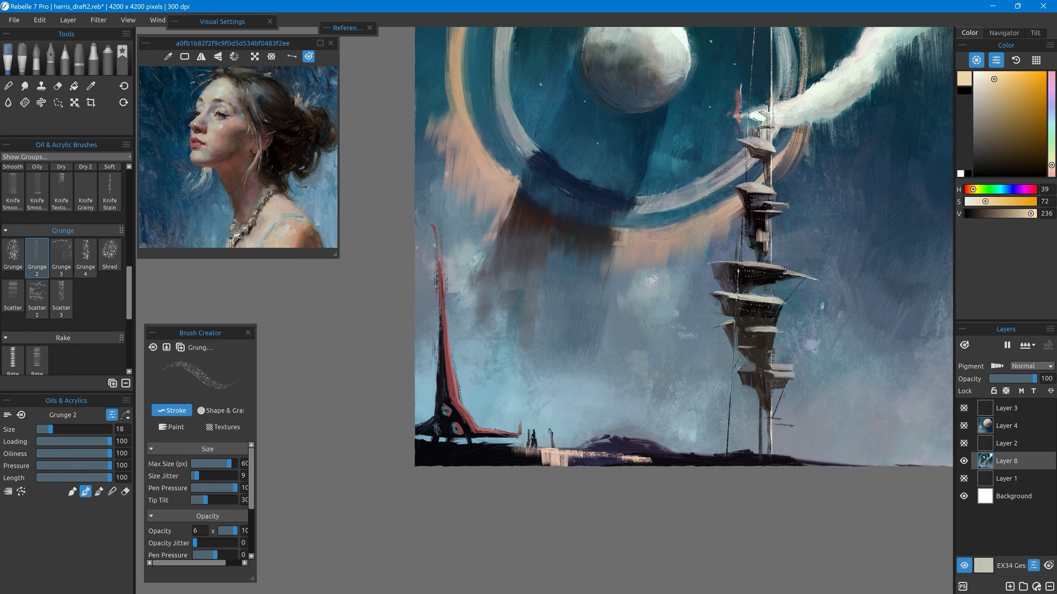
pyautogui.click(42, 429)
pyautogui.scroll(3, 563, 490)
pyautogui.moveTo(521, 407)
pyautogui.mouseDown()
pyautogui.moveTo(523, 419)
pyautogui.moveTo(436, 495)
pyautogui.mouseUp()
pyautogui.scroll(-3, 524, 410)
# Work the sky's texture with the Shattered smudge, Hard blend and Scatter 3 oil brushes.
pyautogui.click(25, 86)
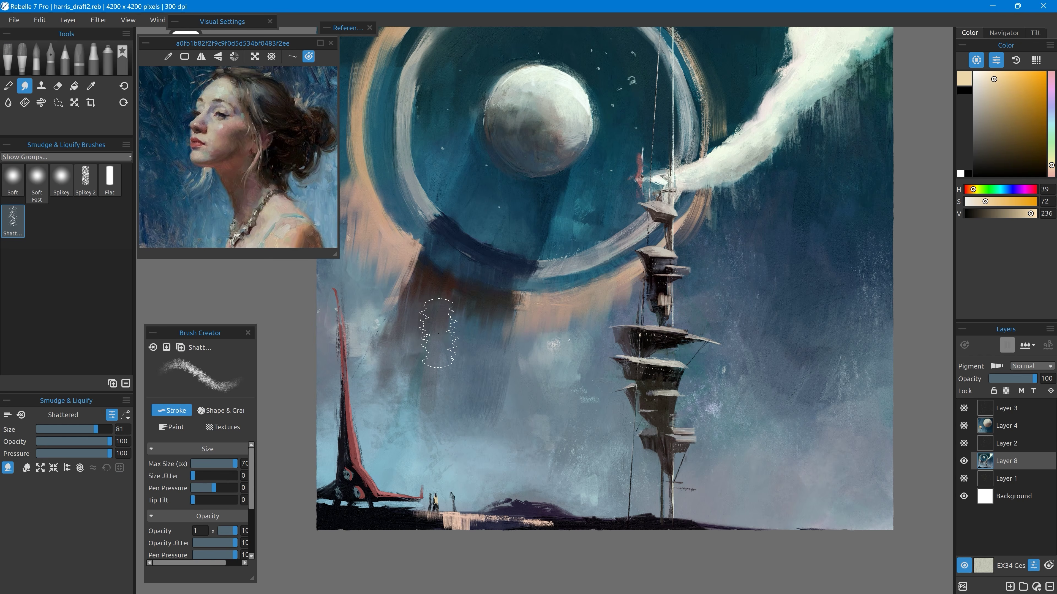
pyautogui.click(8, 86)
pyautogui.click(61, 220)
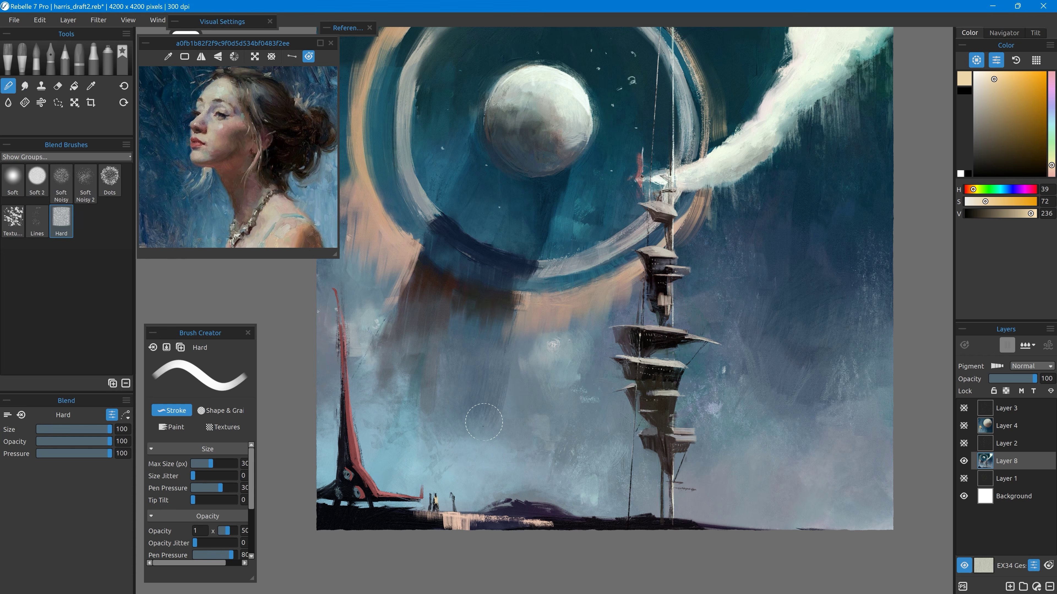
pyautogui.click(963, 461)
pyautogui.press('b')
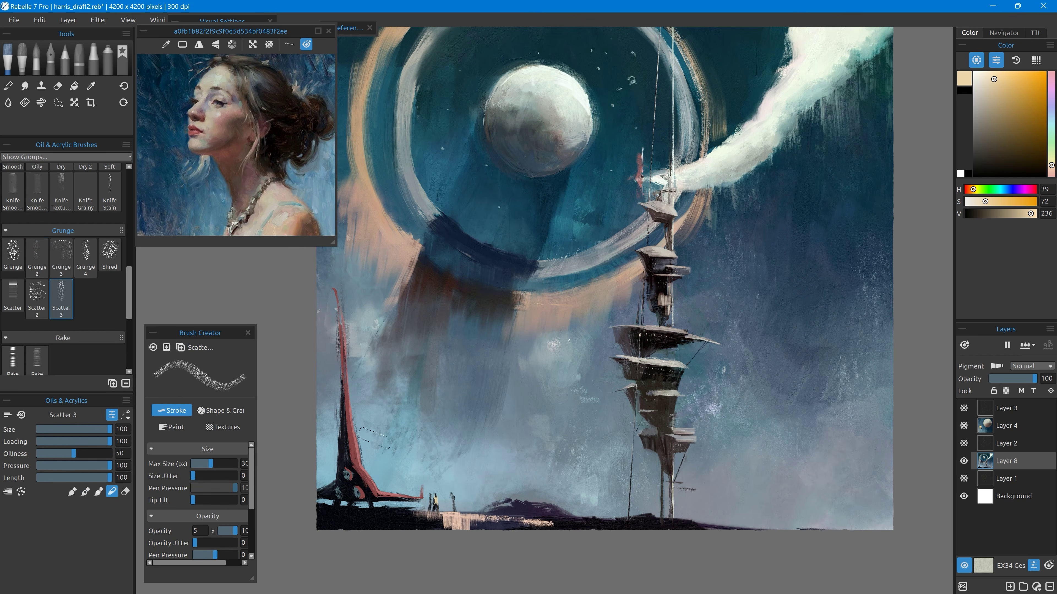
# Streak the shadow beam below the ring diagonally down the sky with Knife Smooth 3 and Knife Textured in sampled sky colour.
pyautogui.click(38, 257)
pyautogui.click(37, 191)
pyautogui.moveTo(511, 319); pyautogui.dragTo(457, 493)
pyautogui.keyDown('alt'); pyautogui.click(491, 366); pyautogui.keyUp('alt')
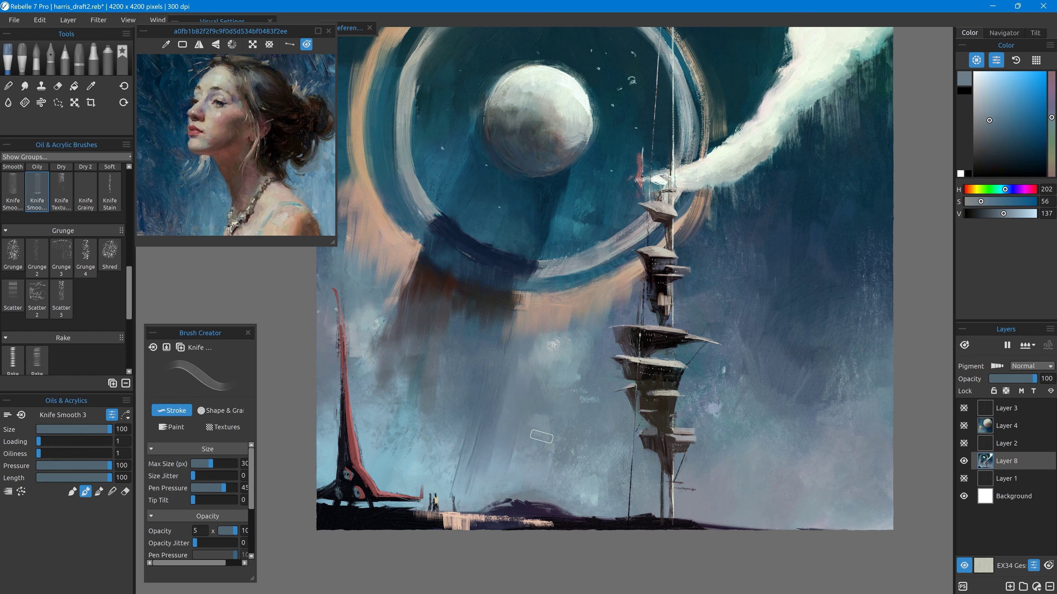
pyautogui.click(61, 191)
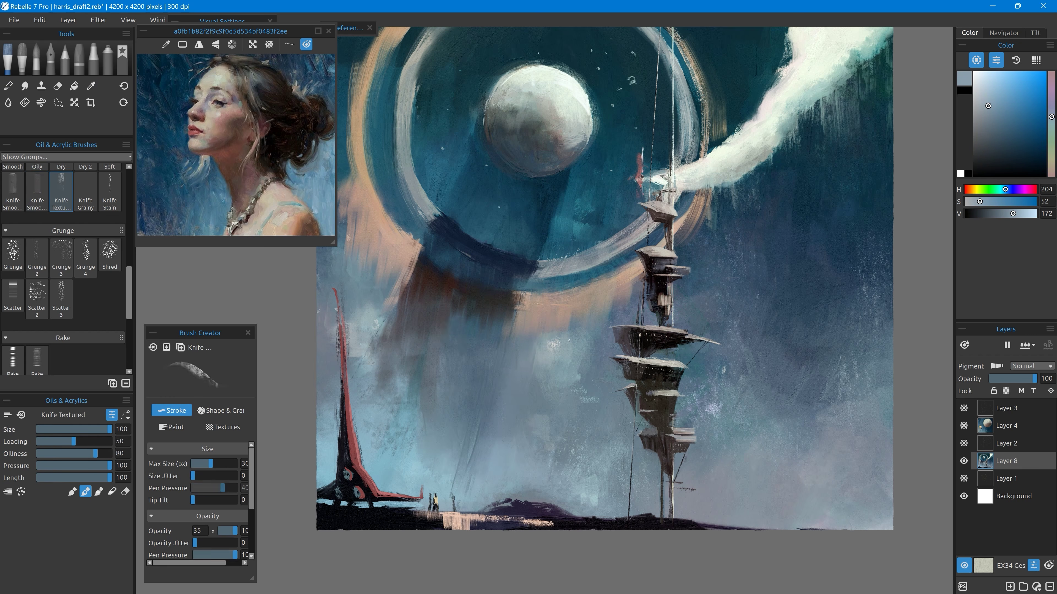
# Switch to the Flat brush, undo a dark stroke in the shadow beam, and blend the beam's middle diagonally downwards.
pyautogui.moveTo(129, 294); pyautogui.dragTo(129, 236)
pyautogui.click(37, 267)
pyautogui.keyDown('alt'); pyautogui.click(506, 309); pyautogui.keyUp('alt')
pyautogui.moveTo(499, 304); pyautogui.dragTo(456, 419)
pyautogui.hotkey('ctrl', 'z')
pyautogui.press('n')
pyautogui.moveTo(459, 314); pyautogui.dragTo(426, 393)
# Sharpen the shadow crossing the ring's lower left with sampled blues using the Flat brush at about size 41.
pyautogui.keyDown('alt'); pyautogui.click(442, 249); pyautogui.keyUp('alt')
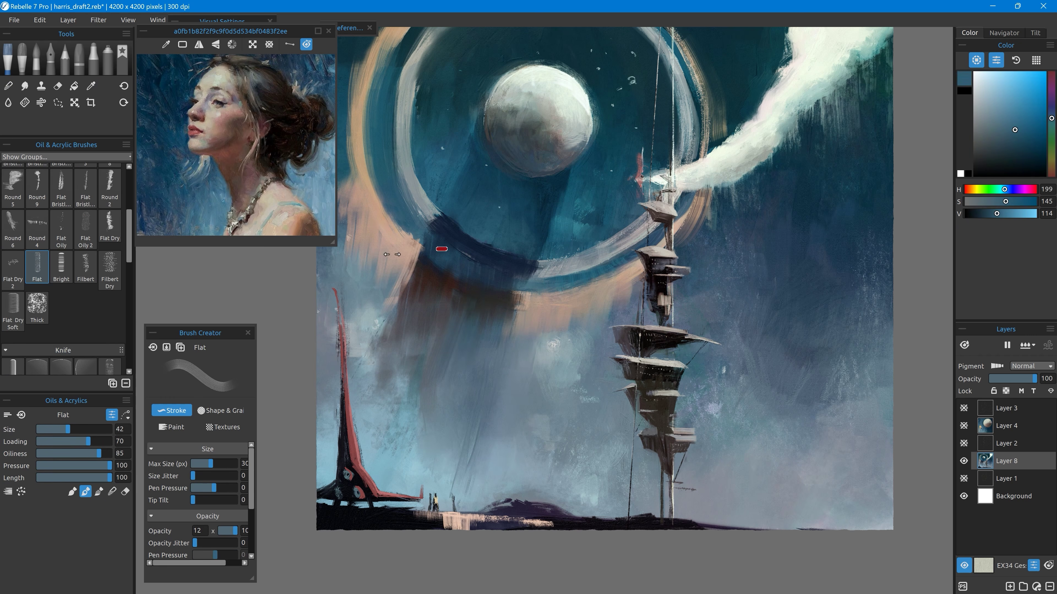
pyautogui.keyDown('alt'); pyautogui.click(447, 239); pyautogui.keyUp('alt')
pyautogui.keyDown('alt'); pyautogui.click(470, 225); pyautogui.keyUp('alt')
pyautogui.keyDown('alt'); pyautogui.click(530, 262); pyautogui.keyUp('alt')
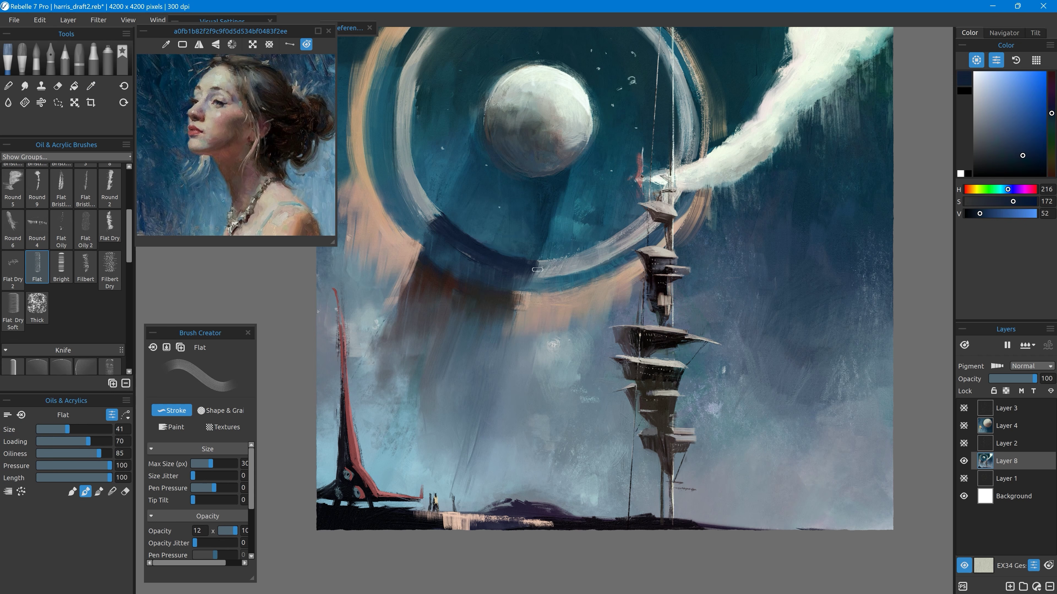
pyautogui.press('[')
pyautogui.moveTo(442, 212); pyautogui.dragTo(375, 340)
# Deepen the brown left edge of the shadow below the ring and blend it downwards with the Flat brush at size 60.
pyautogui.keyDown('alt'); pyautogui.click(424, 255); pyautogui.keyUp('alt')
pyautogui.keyDown('alt'); pyautogui.click(412, 266); pyautogui.keyUp('alt')
pyautogui.press('n')
pyautogui.press(']')
pyautogui.moveTo(406, 286)
pyautogui.mouseDown()
pyautogui.moveTo(359, 353)
pyautogui.moveTo(369, 369)
pyautogui.moveTo(396, 348)
pyautogui.moveTo(391, 404)
pyautogui.mouseUp()
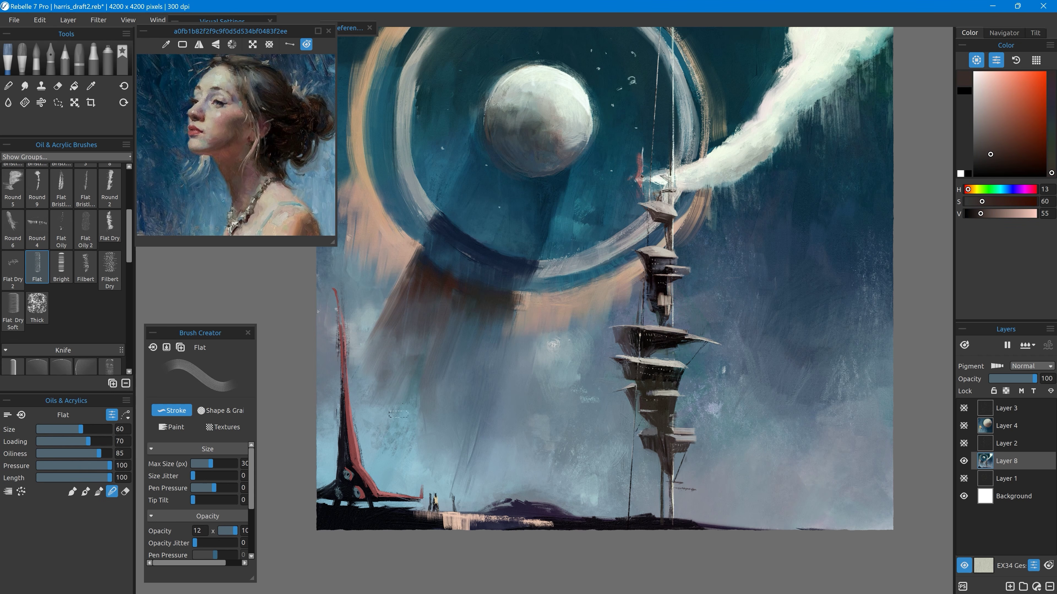
# Extend the shadow beam towards the ground in sampled greys and darken its upper right edge with the Flat brush.
pyautogui.keyDown('alt'); pyautogui.click(476, 373); pyautogui.keyUp('alt')
pyautogui.keyDown('alt'); pyautogui.click(462, 412); pyautogui.keyUp('alt')
pyautogui.moveTo(461, 417); pyautogui.dragTo(447, 474)
pyautogui.keyDown('alt'); pyautogui.click(505, 303); pyautogui.keyUp('alt')
pyautogui.moveTo(517, 293); pyautogui.dragTo(507, 327)
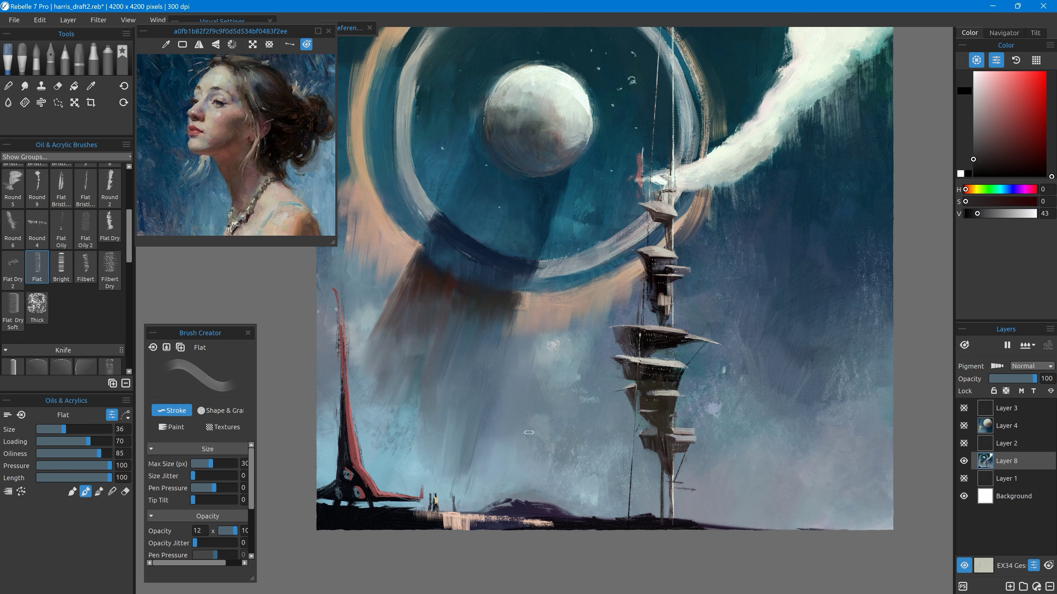
# Repaint the red tower's foot and dark base with sampled tones using the Flat brush at size 36.
pyautogui.keyDown('alt'); pyautogui.click(348, 416); pyautogui.keyUp('alt')
pyautogui.keyDown('alt'); pyautogui.click(354, 485); pyautogui.keyUp('alt')
pyautogui.keyDown('alt'); pyautogui.click(539, 347); pyautogui.keyUp('alt')
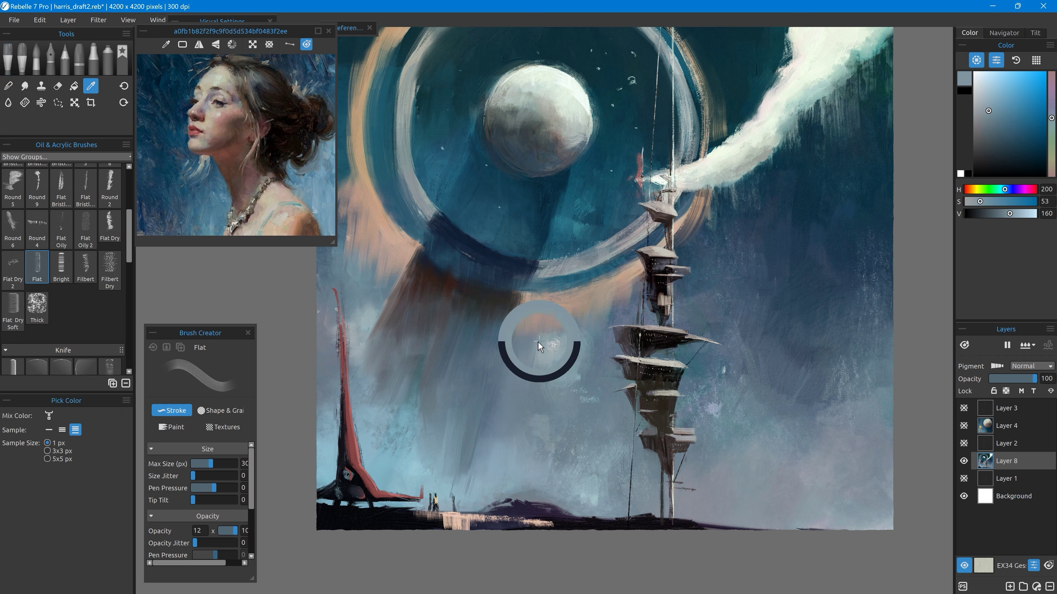
pyautogui.moveTo(349, 488); pyautogui.dragTo(358, 501)
# Detail the red tower's base with sampled dark and light tones using the Flat Dry 2 brush.
pyautogui.click(13, 270)
pyautogui.keyDown('alt'); pyautogui.click(349, 493); pyautogui.keyUp('alt')
pyautogui.moveTo(348, 470)
pyautogui.mouseDown()
pyautogui.moveTo(361, 492)
pyautogui.moveTo(344, 491)
pyautogui.mouseUp()
pyautogui.keyDown('alt'); pyautogui.click(351, 474); pyautogui.keyUp('alt')
pyautogui.keyDown('alt'); pyautogui.click(351, 495); pyautogui.keyUp('alt')
pyautogui.keyDown('alt'); pyautogui.click(360, 490); pyautogui.keyUp('alt')
pyautogui.keyDown('alt'); pyautogui.click(348, 493); pyautogui.keyUp('alt')
pyautogui.moveTo(343, 489); pyautogui.dragTo(336, 498)
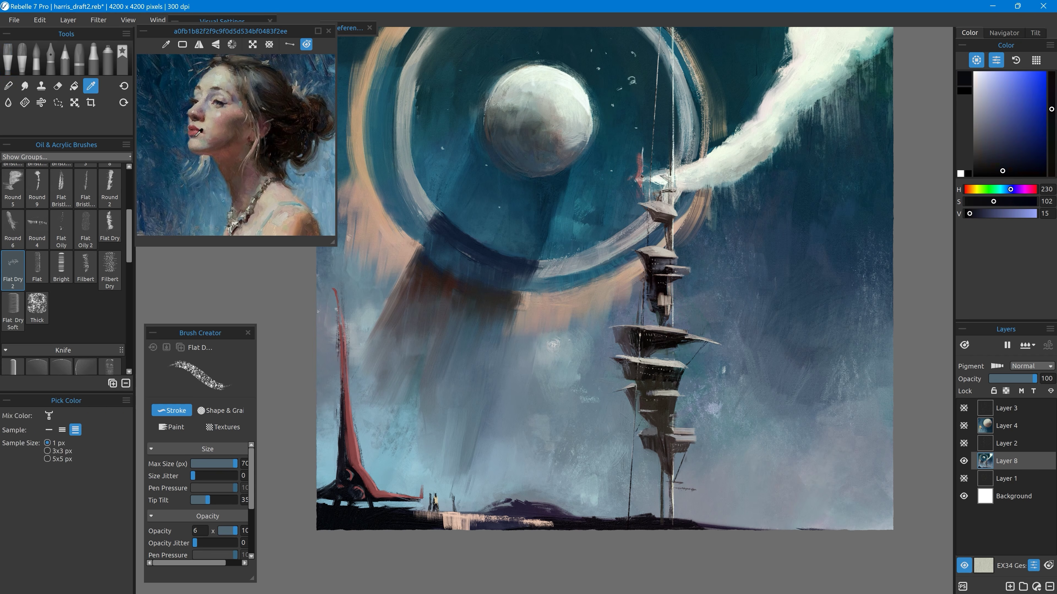
# Paint light red highlights and dark accents along the tower with Flat Dry 2 at size 9, and sharpen the mast's red fin.
pyautogui.keyDown('alt'); pyautogui.click(353, 451); pyautogui.keyUp('alt')
pyautogui.click(997, 80)
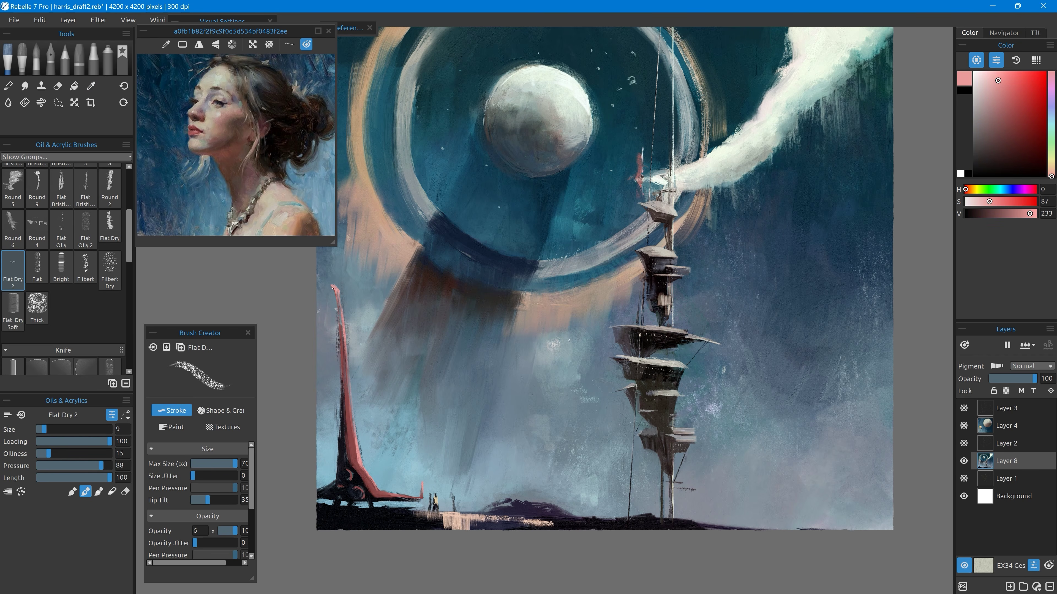
pyautogui.moveTo(338, 294); pyautogui.dragTo(332, 481)
pyautogui.keyDown('alt'); pyautogui.click(339, 468); pyautogui.keyUp('alt')
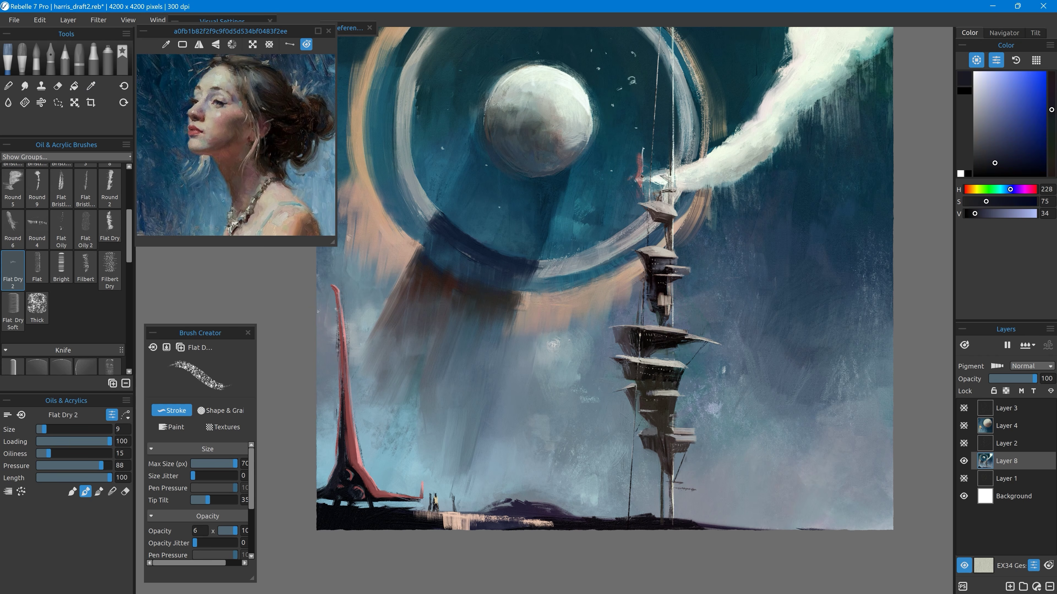
pyautogui.keyDown('alt'); pyautogui.click(643, 162); pyautogui.keyUp('alt')
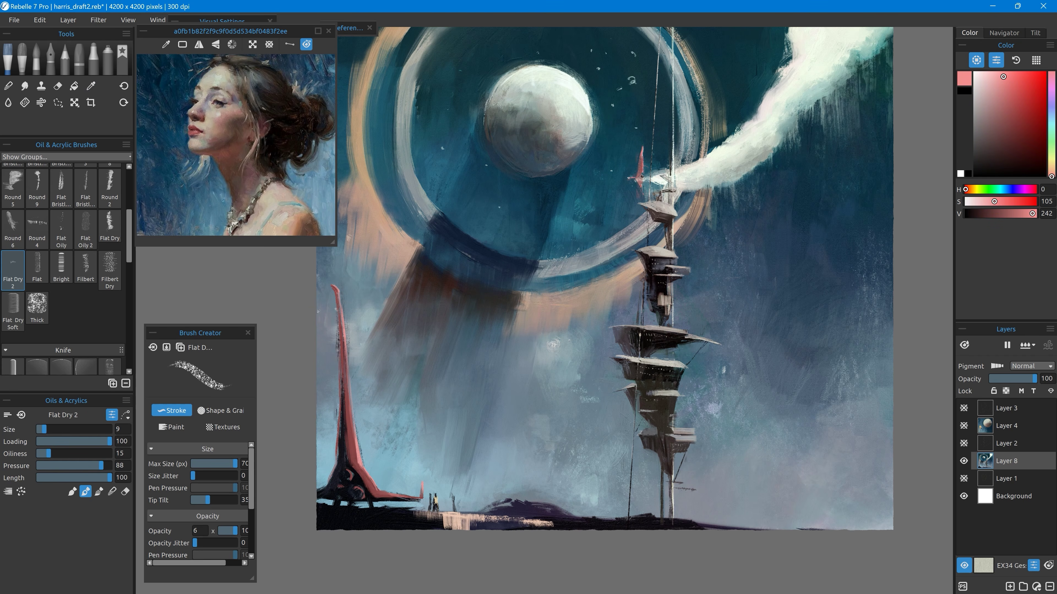
# Repaint the edges of the small red fin beside the mast top with sampled tones using Flat Dry 2.
pyautogui.keyDown('alt'); pyautogui.click(636, 194); pyautogui.keyUp('alt')
pyautogui.moveTo(640, 186)
pyautogui.mouseDown()
pyautogui.moveTo(643, 197)
pyautogui.moveTo(643, 175)
pyautogui.mouseUp()
pyautogui.keyDown('alt'); pyautogui.click(645, 196); pyautogui.keyUp('alt')
pyautogui.keyDown('alt'); pyautogui.click(532, 264); pyautogui.keyUp('alt')
pyautogui.keyDown('alt'); pyautogui.click(477, 356); pyautogui.keyUp('alt')
pyautogui.keyDown('alt'); pyautogui.click(636, 184); pyautogui.keyUp('alt')
pyautogui.keyDown('alt'); pyautogui.click(653, 267); pyautogui.keyUp('alt')
pyautogui.keyDown('alt'); pyautogui.click(642, 164); pyautogui.keyUp('alt')
# Trim the mast fin's silhouette with sampled blues and restate it in the tower's red with the brush at size 4.
pyautogui.click(1051, 163)
pyautogui.click(1022, 72)
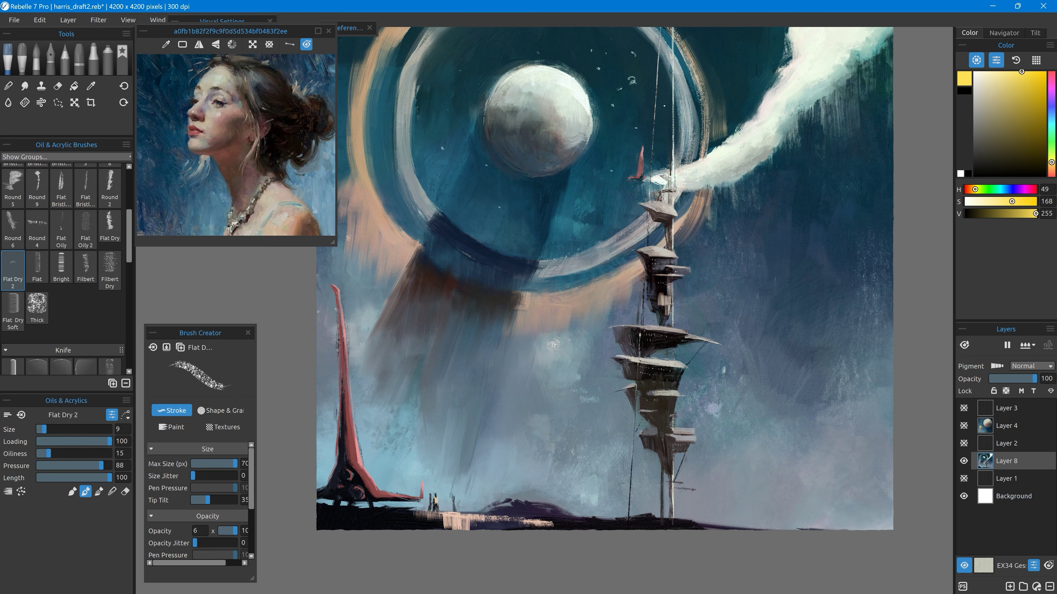
pyautogui.keyDown('alt'); pyautogui.click(637, 167); pyautogui.keyUp('alt')
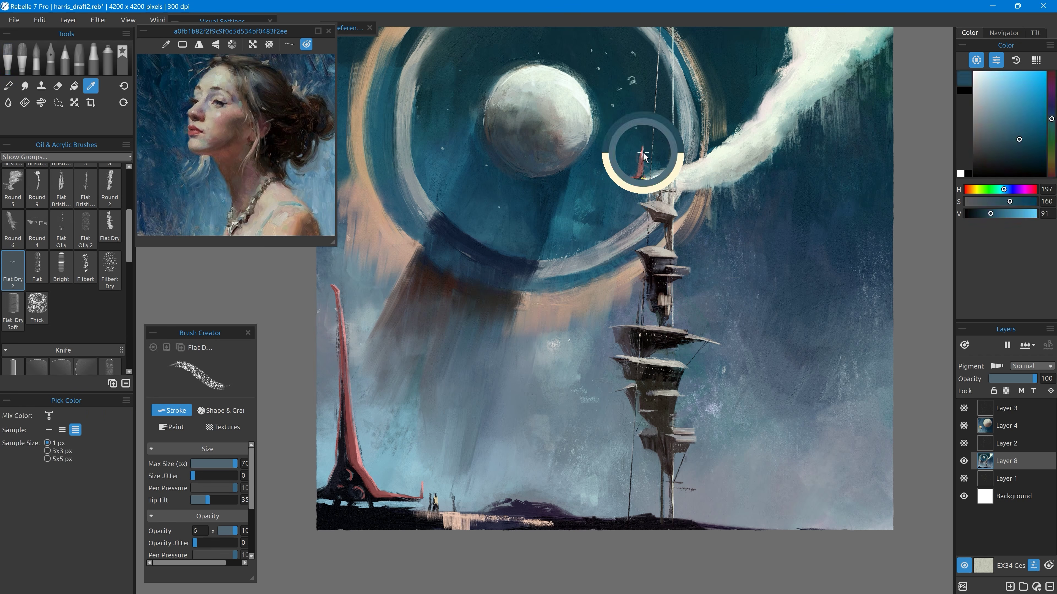
pyautogui.keyDown('alt'); pyautogui.click(635, 168); pyautogui.keyUp('alt')
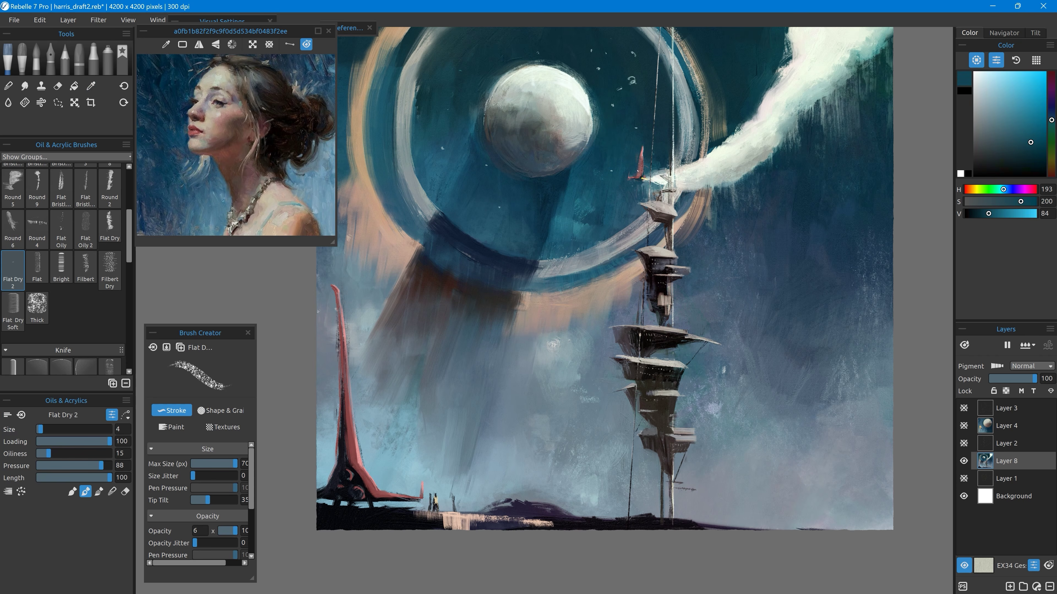
pyautogui.keyDown('alt'); pyautogui.click(341, 315); pyautogui.keyUp('alt')
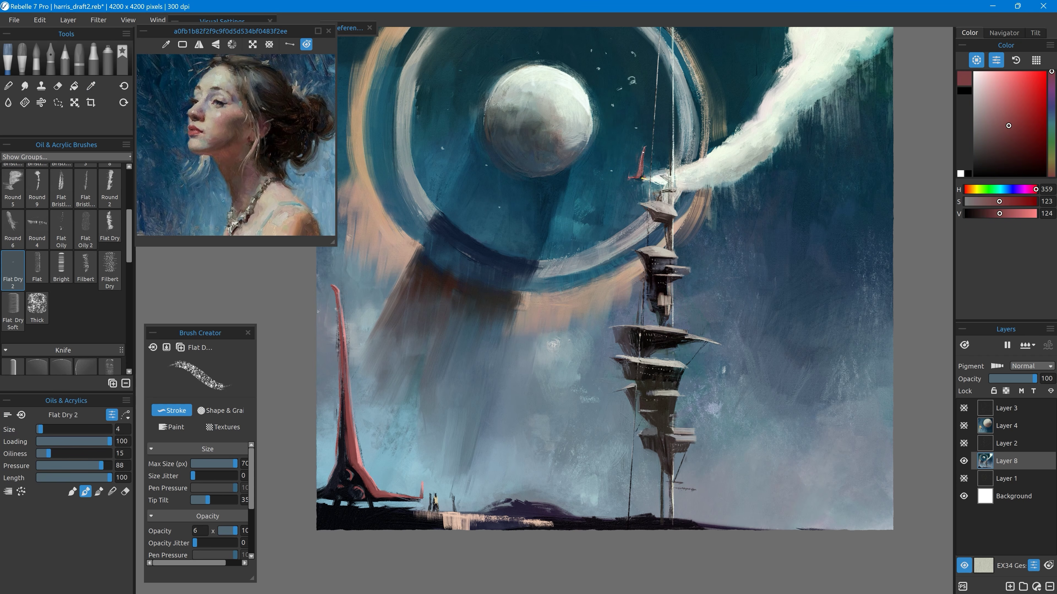
# Add a thin pale line in the dark sky between the planet and the mast's red fin.
pyautogui.keyDown('alt'); pyautogui.click(559, 176); pyautogui.keyUp('alt')
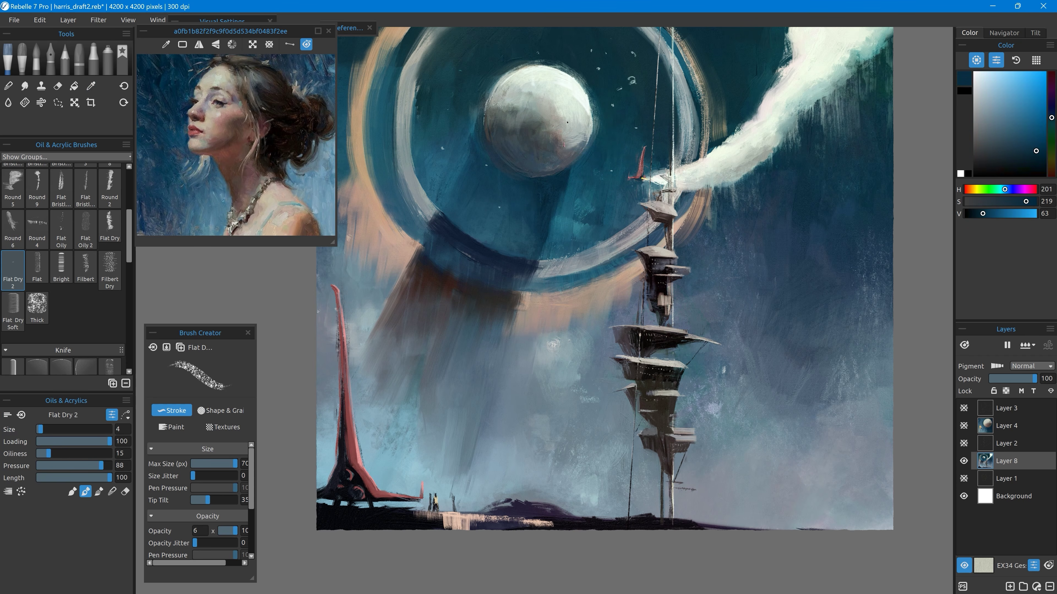
pyautogui.keyDown('alt'); pyautogui.click(667, 178); pyautogui.keyUp('alt')
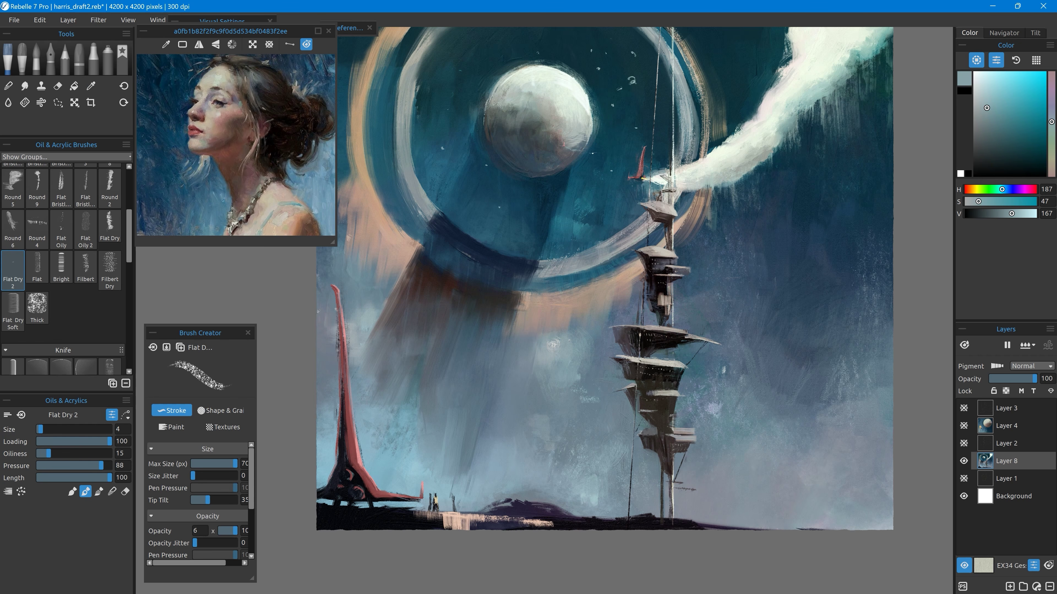
pyautogui.click(630, 159)
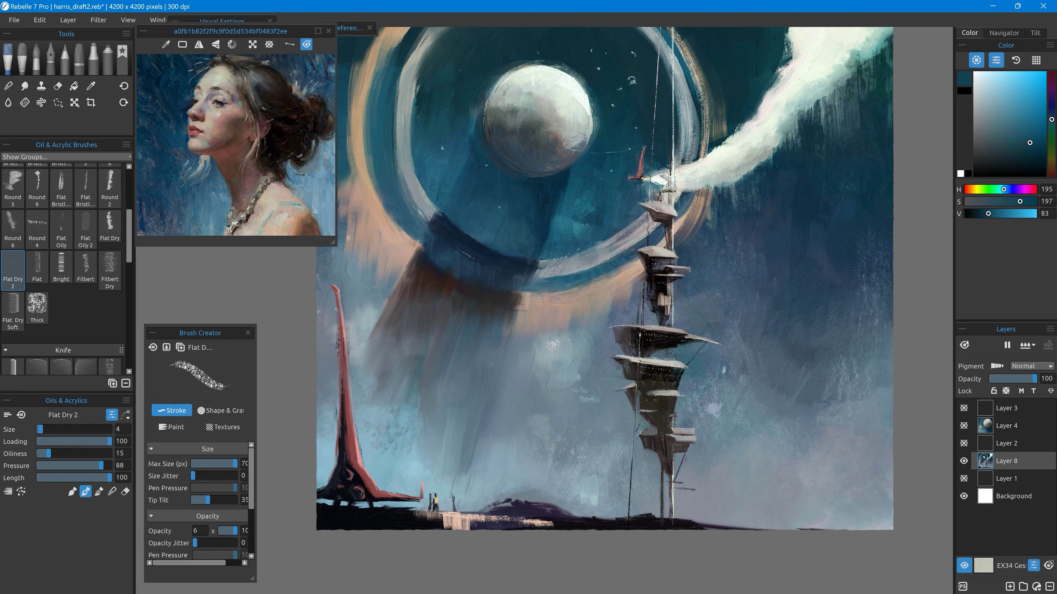
# Paint one of the figures beside the red tower in warm yellow with dark accents using Flat Dry 2.
pyautogui.scroll(3, 509, 303)
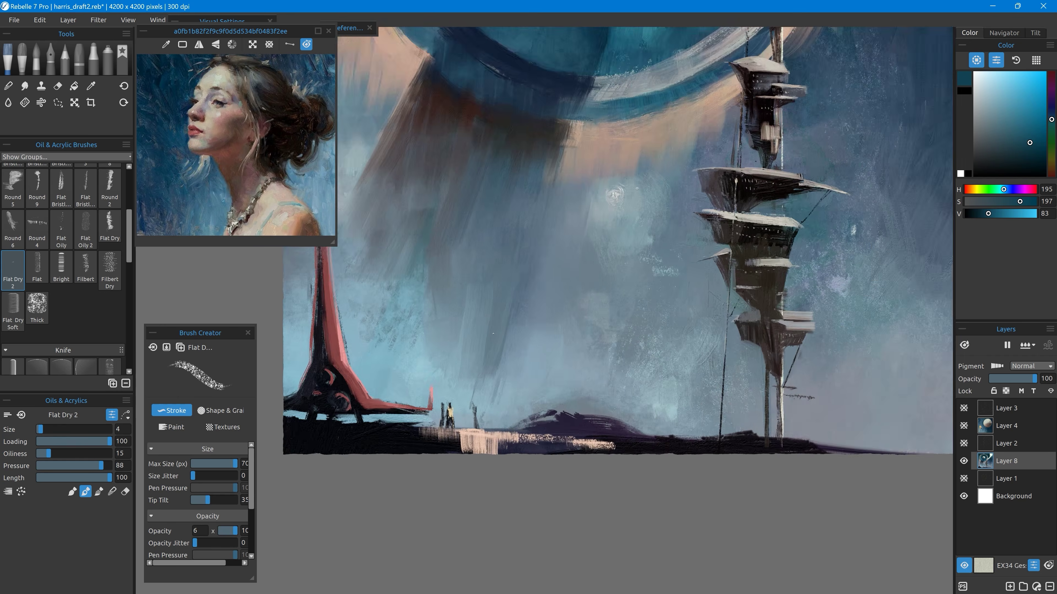
pyautogui.keyDown('alt'); pyautogui.click(477, 307); pyautogui.keyUp('alt')
pyautogui.keyDown('alt'); pyautogui.click(477, 310); pyautogui.keyUp('alt')
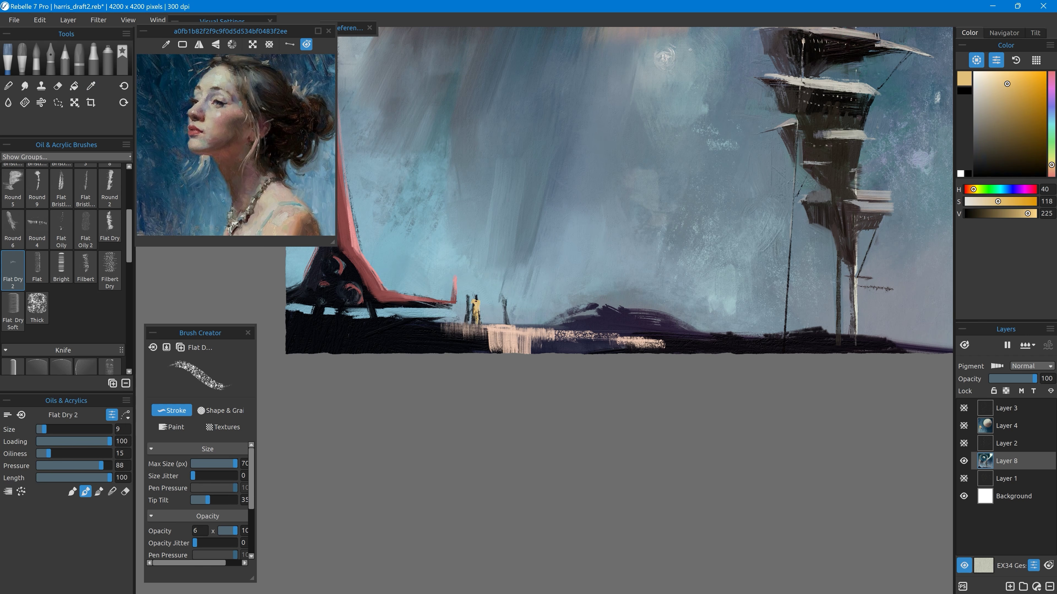
pyautogui.keyDown('alt'); pyautogui.click(479, 315); pyautogui.keyUp('alt')
pyautogui.moveTo(477, 302)
pyautogui.mouseDown()
pyautogui.moveTo(471, 325)
pyautogui.moveTo(476, 298)
pyautogui.mouseUp()
pyautogui.keyDown('alt'); pyautogui.click(480, 306); pyautogui.keyUp('alt')
pyautogui.keyDown('alt'); pyautogui.click(486, 307); pyautogui.keyUp('alt')
pyautogui.keyDown('alt'); pyautogui.click(494, 330); pyautogui.keyUp('alt')
pyautogui.keyDown('alt'); pyautogui.click(479, 294); pyautogui.keyUp('alt')
pyautogui.keyDown('alt'); pyautogui.click(476, 302); pyautogui.keyUp('alt')
pyautogui.click(1000, 159)
pyautogui.scroll(1, 602, 498)
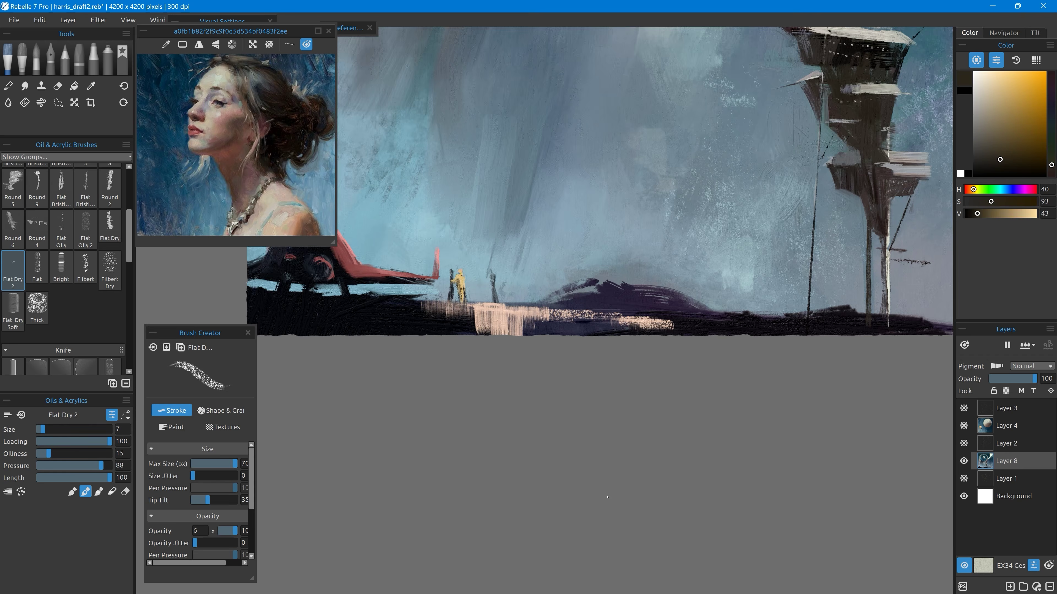
# Colour the second figure beside the tower yellow and clean its edges with the sampled sky blue at size 7.
pyautogui.moveTo(607, 495); pyautogui.dragTo(756, 514)
pyautogui.keyDown('alt'); pyautogui.click(639, 309); pyautogui.keyUp('alt')
pyautogui.keyDown('alt'); pyautogui.click(611, 308); pyautogui.keyUp('alt')
pyautogui.moveTo(632, 303); pyautogui.dragTo(606, 301)
pyautogui.keyDown('alt'); pyautogui.click(604, 297); pyautogui.keyUp('alt')
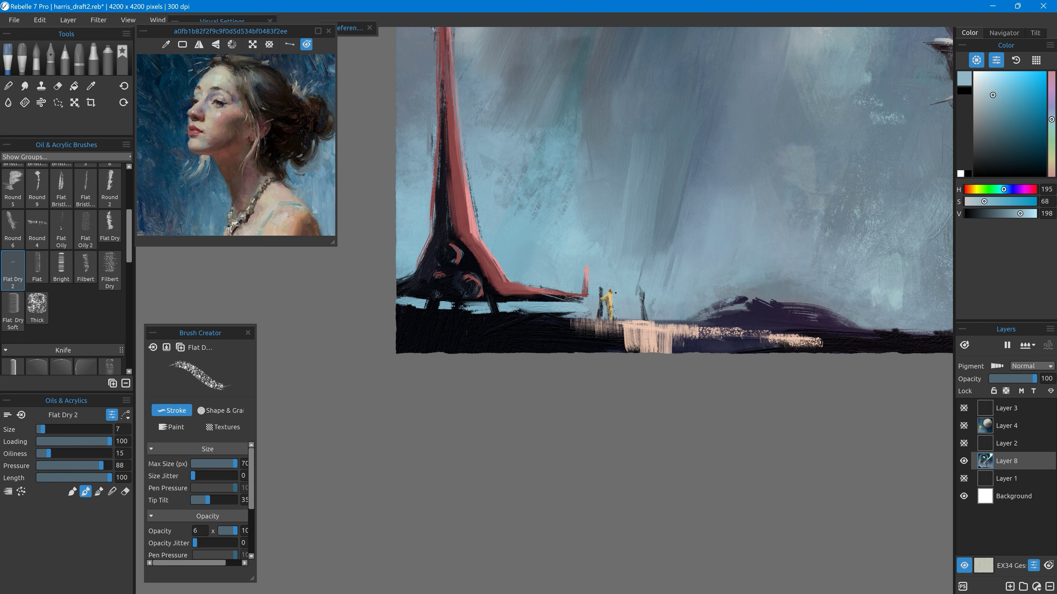
pyautogui.keyDown('alt'); pyautogui.click(600, 290); pyautogui.keyUp('alt')
pyautogui.keyDown('alt'); pyautogui.click(607, 296); pyautogui.keyUp('alt')
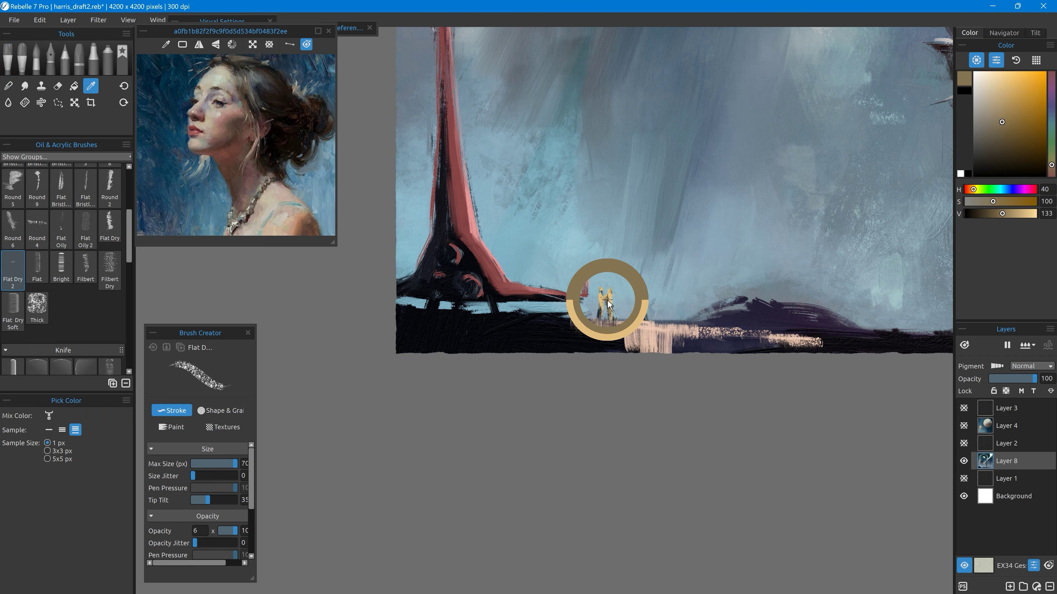
pyautogui.keyDown('alt'); pyautogui.click(610, 282); pyautogui.keyUp('alt')
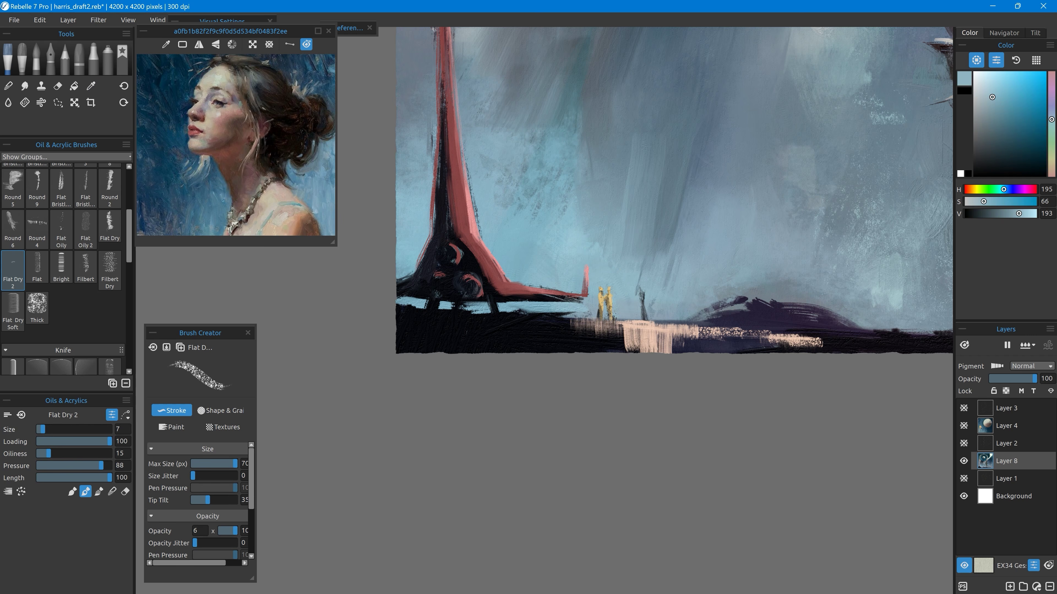
# Shape the pair of yellow figures by carving around them with sky blue and adding sampled dark and yellow tones.
pyautogui.keyDown('alt'); pyautogui.click(595, 309); pyautogui.keyUp('alt')
pyautogui.moveTo(599, 306)
pyautogui.mouseDown()
pyautogui.moveTo(598, 318)
pyautogui.moveTo(597, 303)
pyautogui.moveTo(643, 307)
pyautogui.mouseUp()
pyautogui.keyDown('alt'); pyautogui.click(601, 309); pyautogui.keyUp('alt')
pyautogui.keyDown('alt'); pyautogui.click(601, 298); pyautogui.keyUp('alt')
pyautogui.keyDown('alt'); pyautogui.click(611, 322); pyautogui.keyUp('alt')
pyautogui.keyDown('alt'); pyautogui.click(610, 300); pyautogui.keyUp('alt')
# Repaint the separate third figure in the same yellow and trim its outline with sampled sky blue.
pyautogui.keyDown('alt'); pyautogui.click(642, 306); pyautogui.keyUp('alt')
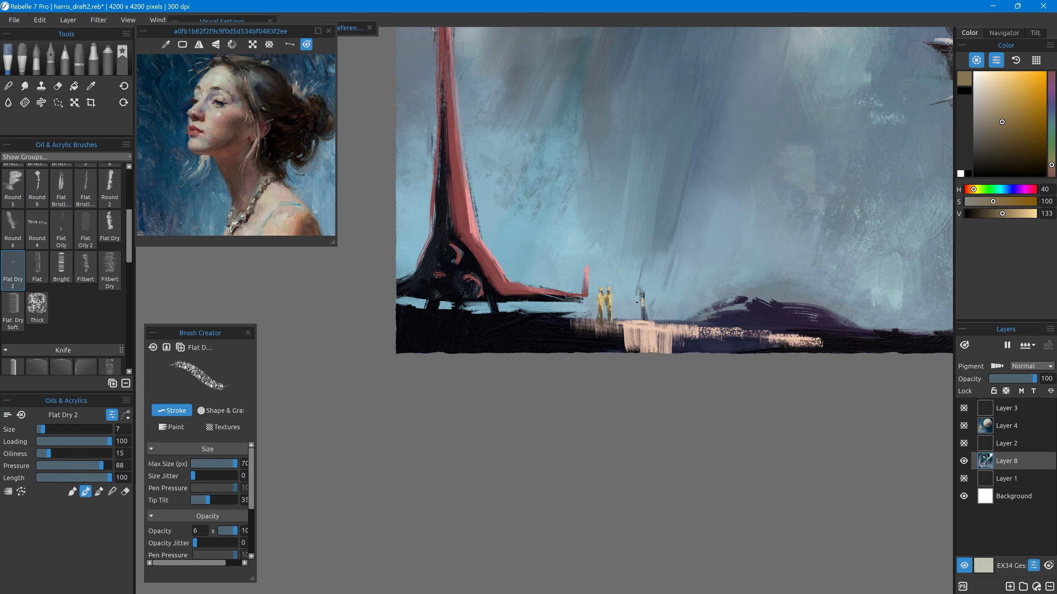
pyautogui.keyDown('alt'); pyautogui.click(645, 329); pyautogui.keyUp('alt')
pyautogui.keyDown('alt'); pyautogui.click(646, 307); pyautogui.keyUp('alt')
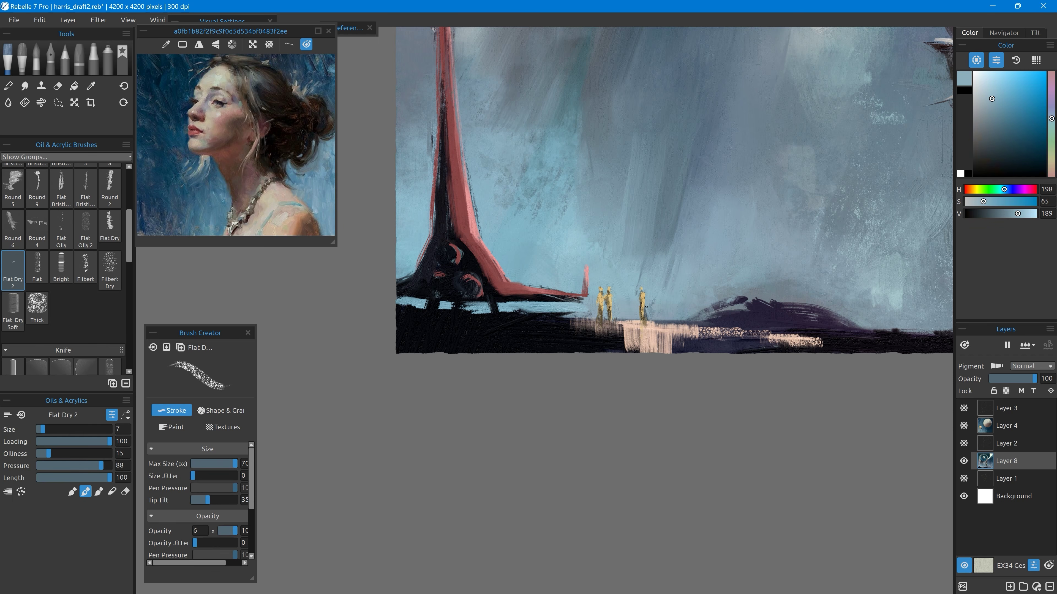
pyautogui.keyDown('alt'); pyautogui.click(639, 299); pyautogui.keyUp('alt')
pyautogui.keyDown('alt'); pyautogui.click(641, 318); pyautogui.keyUp('alt')
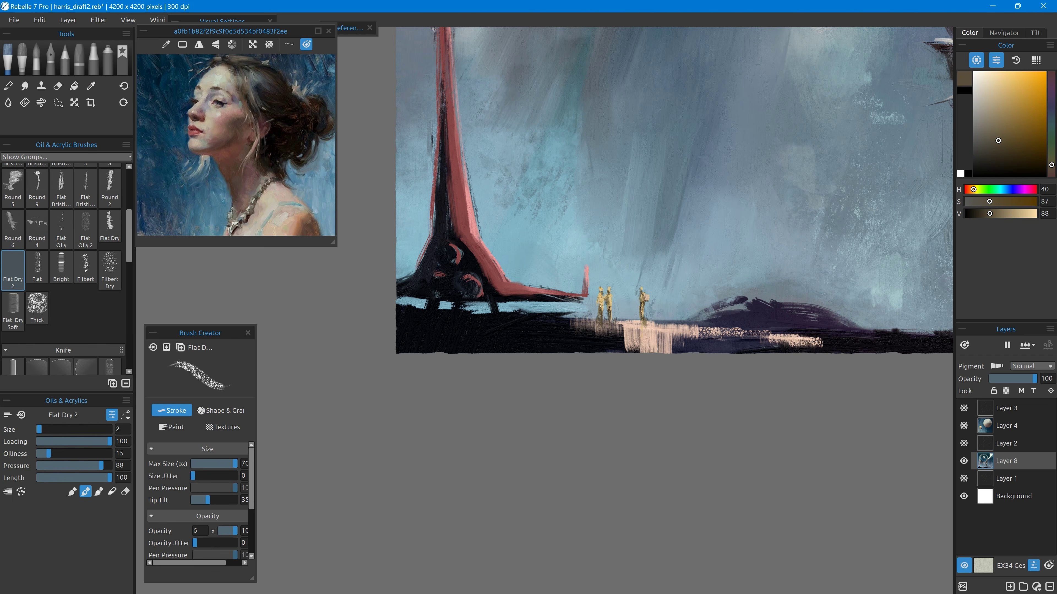
# Add fine shading to the three yellow figures with Flat Dry 2 at size 2.
pyautogui.keyDown('alt'); pyautogui.click(601, 304); pyautogui.keyUp('alt')
pyautogui.moveTo(600, 309)
pyautogui.mouseDown()
pyautogui.moveTo(597, 322)
pyautogui.moveTo(677, 344)
pyautogui.moveTo(599, 348)
pyautogui.mouseUp()
pyautogui.keyDown('alt'); pyautogui.click(612, 316); pyautogui.keyUp('alt')
pyautogui.keyDown('alt'); pyautogui.click(637, 321); pyautogui.keyUp('alt')
pyautogui.keyDown('alt'); pyautogui.click(662, 334); pyautogui.keyUp('alt')
# Block in a grey paved ground below the figures with the Flat Oily brush at size 70.
pyautogui.click(61, 229)
pyautogui.keyDown('alt'); pyautogui.click(699, 344); pyautogui.keyUp('alt')
pyautogui.moveTo(682, 341); pyautogui.dragTo(768, 342)
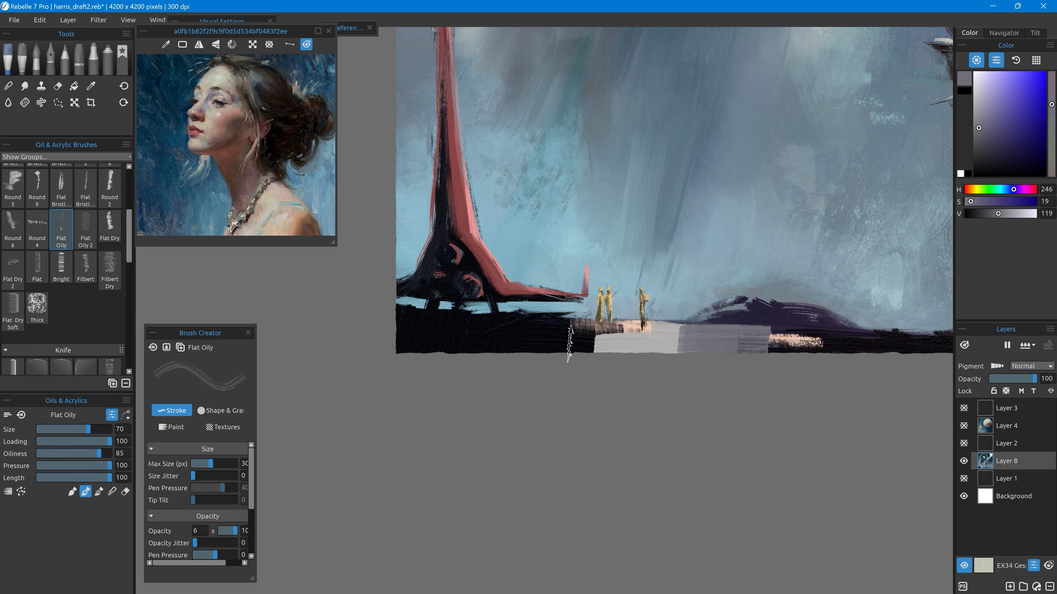
pyautogui.moveTo(593, 337)
pyautogui.mouseDown()
pyautogui.moveTo(612, 326)
pyautogui.moveTo(751, 322)
pyautogui.moveTo(628, 336)
pyautogui.moveTo(776, 335)
pyautogui.mouseUp()
pyautogui.keyDown('alt'); pyautogui.click(632, 338); pyautogui.keyUp('alt')
pyautogui.keyDown('alt'); pyautogui.click(790, 322); pyautogui.keyUp('alt')
pyautogui.moveTo(511, 320); pyautogui.dragTo(525, 324)
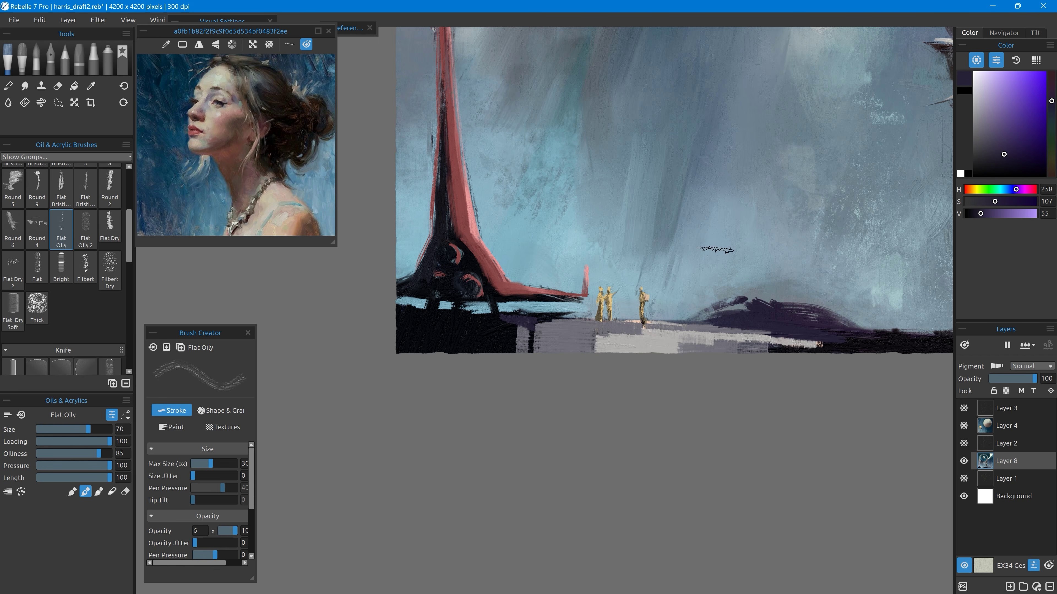
# Shape the light grey patch of pavement in perspective with sampled tones, undoing one stray stroke.
pyautogui.keyDown('alt'); pyautogui.click(610, 333); pyautogui.keyUp('alt')
pyautogui.moveTo(599, 338)
pyautogui.mouseDown()
pyautogui.moveTo(639, 334)
pyautogui.moveTo(584, 352)
pyautogui.mouseUp()
pyautogui.keyDown('alt'); pyautogui.click(677, 331); pyautogui.keyUp('alt')
pyautogui.keyDown('alt'); pyautogui.click(662, 342); pyautogui.keyUp('alt')
pyautogui.moveTo(848, 336)
pyautogui.mouseDown()
pyautogui.moveTo(817, 353)
pyautogui.moveTo(833, 347)
pyautogui.mouseUp()
pyautogui.hotkey('ctrl', 'z')
pyautogui.moveTo(582, 323); pyautogui.dragTo(626, 329)
# Repaint the low hill on the horizon as a smooth purple-grey dome with sampled tones using Flat Oily.
pyautogui.keyDown('alt'); pyautogui.click(784, 326); pyautogui.keyUp('alt')
pyautogui.moveTo(742, 304)
pyautogui.mouseDown()
pyautogui.moveTo(822, 310)
pyautogui.moveTo(768, 303)
pyautogui.moveTo(815, 296)
pyautogui.moveTo(862, 328)
pyautogui.moveTo(763, 297)
pyautogui.moveTo(728, 312)
pyautogui.mouseUp()
pyautogui.keyDown('alt'); pyautogui.click(838, 316); pyautogui.keyUp('alt')
pyautogui.keyDown('alt'); pyautogui.click(857, 306); pyautogui.keyUp('alt')
pyautogui.keyDown('alt'); pyautogui.click(809, 310); pyautogui.keyUp('alt')
pyautogui.keyDown('alt'); pyautogui.click(778, 305); pyautogui.keyUp('alt')
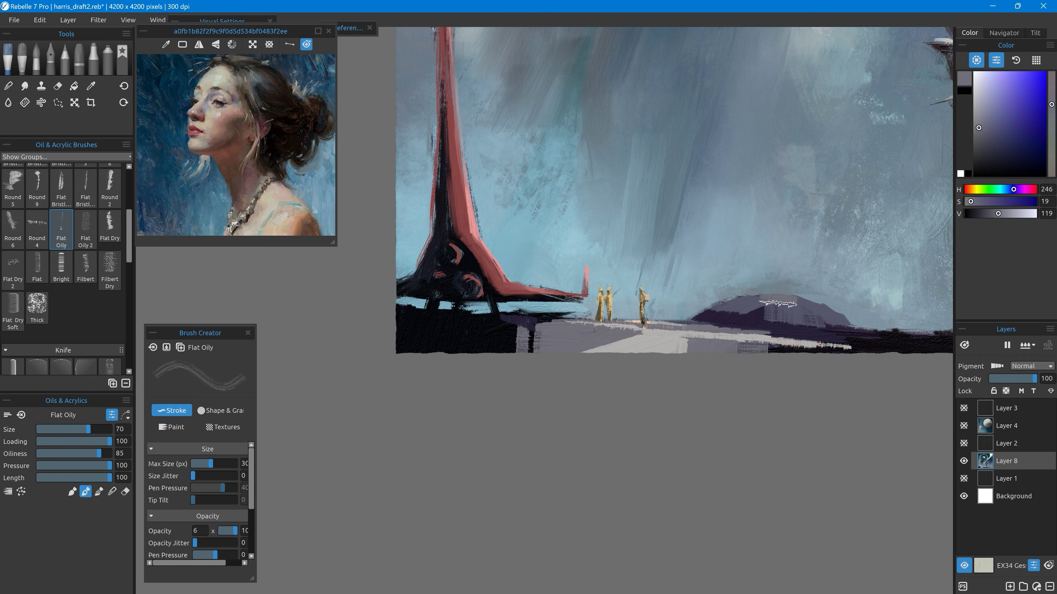
# Paint light yellow stripes along the pavement in perspective with Flat Oily at size 26.
pyautogui.keyDown('alt'); pyautogui.click(666, 359); pyautogui.keyUp('alt')
pyautogui.moveTo(770, 353); pyautogui.dragTo(610, 363)
pyautogui.moveTo(655, 356); pyautogui.dragTo(734, 359)
pyautogui.keyDown('alt'); pyautogui.click(494, 307); pyautogui.keyUp('alt')
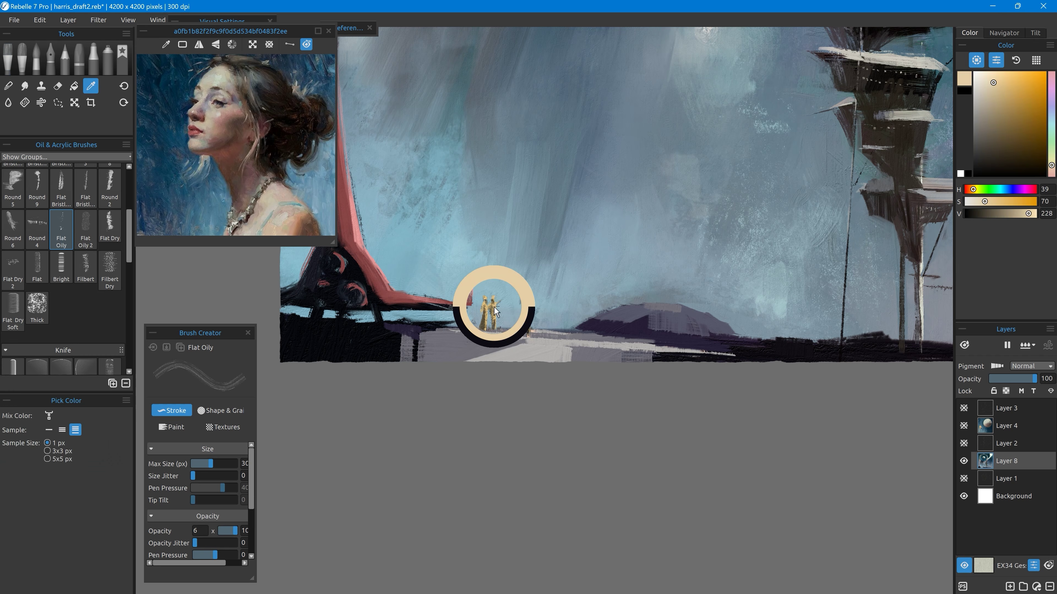
pyautogui.moveTo(624, 357); pyautogui.dragTo(597, 357)
pyautogui.moveTo(500, 343); pyautogui.dragTo(433, 361)
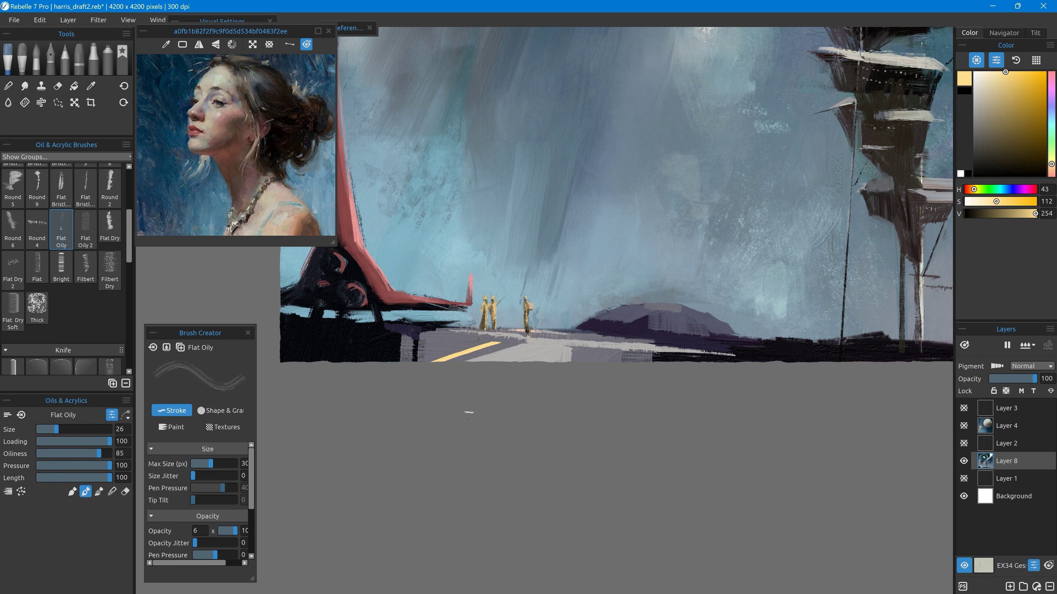
pyautogui.moveTo(615, 337); pyautogui.dragTo(822, 357)
# Build a small pale grey structure on top of the dome with Flat Oily at size 20.
pyautogui.keyDown('alt'); pyautogui.click(798, 356); pyautogui.keyUp('alt')
pyautogui.moveTo(695, 444); pyautogui.dragTo(732, 473)
pyautogui.keyDown('alt'); pyautogui.click(682, 376); pyautogui.keyUp('alt')
pyautogui.moveTo(709, 316)
pyautogui.mouseDown()
pyautogui.moveTo(742, 303)
pyautogui.moveTo(693, 334)
pyautogui.mouseUp()
pyautogui.keyDown('alt'); pyautogui.click(690, 323); pyautogui.keyUp('alt')
pyautogui.moveTo(701, 333); pyautogui.dragTo(722, 342)
pyautogui.keyDown('alt'); pyautogui.click(709, 340); pyautogui.keyUp('alt')
pyautogui.keyDown('alt'); pyautogui.click(692, 331); pyautogui.keyUp('alt')
# Extend the slanted pale arm of the dome's rooftop structure and soften the dome's surface with sampled tones.
pyautogui.press('n')
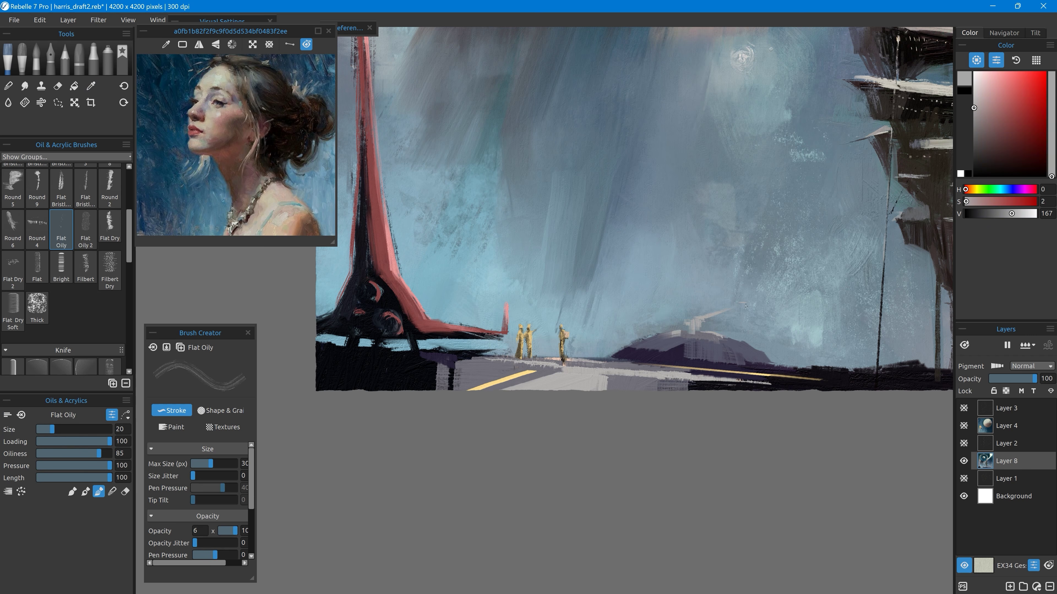
pyautogui.keyDown('alt'); pyautogui.click(725, 312); pyautogui.keyUp('alt')
pyautogui.moveTo(745, 303); pyautogui.dragTo(692, 322)
pyautogui.moveTo(756, 350); pyautogui.dragTo(772, 364)
pyautogui.keyDown('alt'); pyautogui.click(686, 348); pyautogui.keyUp('alt')
pyautogui.moveTo(690, 345); pyautogui.dragTo(666, 353)
# Rework the red tower's lower body and dark base with sampled blue, red and dark tones.
pyautogui.keyDown('alt'); pyautogui.click(485, 355); pyautogui.keyUp('alt')
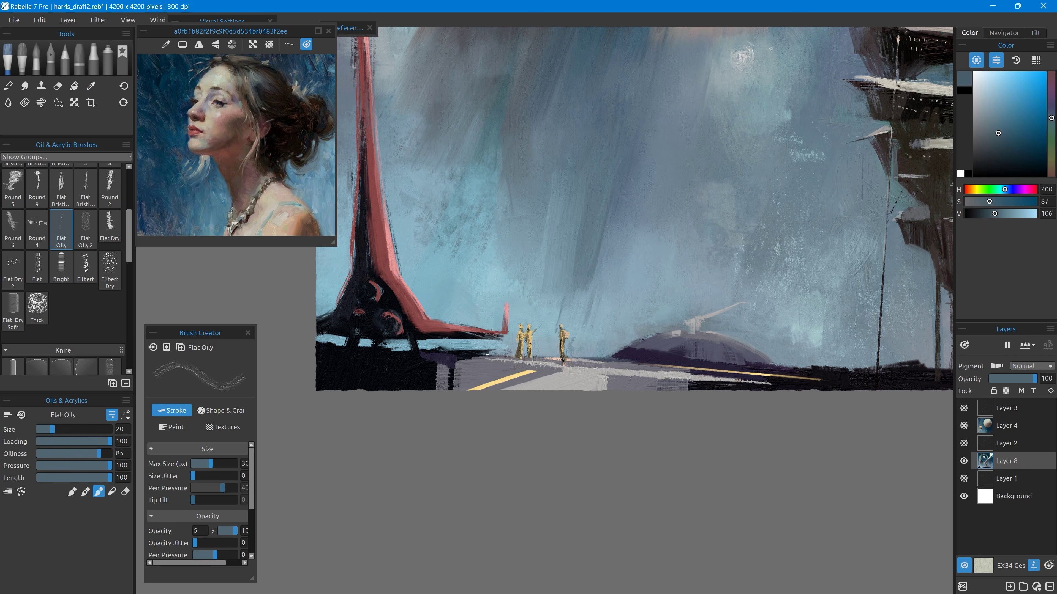
pyautogui.keyDown('alt'); pyautogui.click(369, 276); pyautogui.keyUp('alt')
pyautogui.moveTo(369, 284)
pyautogui.mouseDown()
pyautogui.moveTo(374, 301)
pyautogui.moveTo(395, 271)
pyautogui.mouseUp()
pyautogui.keyDown('alt'); pyautogui.click(393, 320); pyautogui.keyUp('alt')
pyautogui.keyDown('alt'); pyautogui.click(383, 324); pyautogui.keyUp('alt')
pyautogui.keyDown('alt'); pyautogui.click(393, 280); pyautogui.keyUp('alt')
# Paint light pink bands across the red tower's shaft and add a curled tip to its long foot.
pyautogui.moveTo(365, 247); pyautogui.dragTo(388, 253)
pyautogui.moveTo(362, 212)
pyautogui.mouseDown()
pyautogui.moveTo(385, 227)
pyautogui.moveTo(454, 227)
pyautogui.mouseUp()
pyautogui.keyDown('alt'); pyautogui.click(439, 234); pyautogui.keyUp('alt')
pyautogui.moveTo(423, 185); pyautogui.dragTo(442, 203)
pyautogui.moveTo(425, 152); pyautogui.dragTo(437, 166)
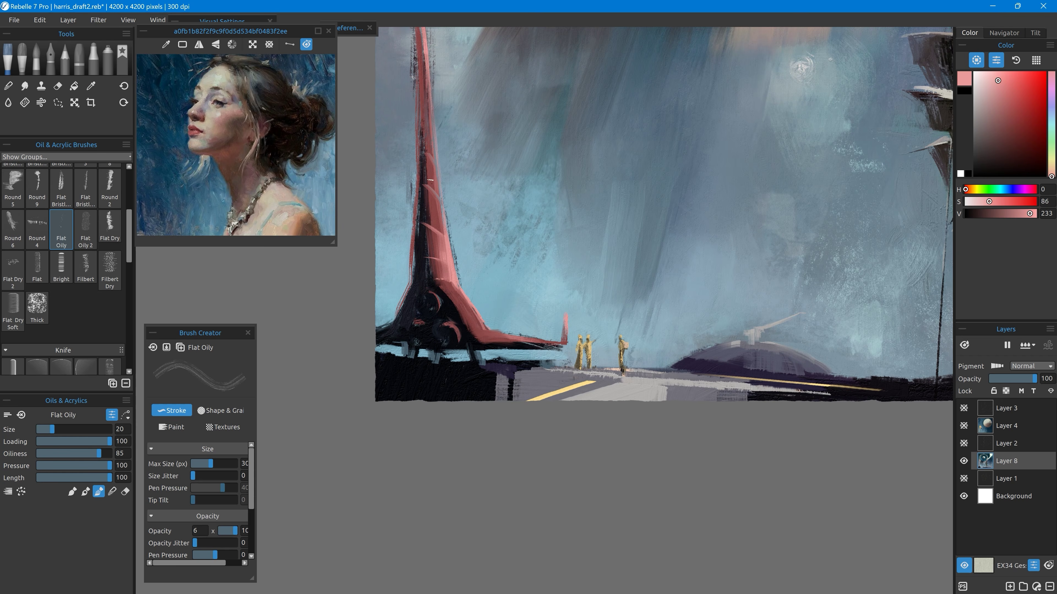
pyautogui.moveTo(565, 320); pyautogui.dragTo(557, 306)
# Paint round grey-blue engine shapes in the red tower's dark base with Flat Oily at size 20.
pyautogui.keyDown('alt'); pyautogui.click(431, 303); pyautogui.keyUp('alt')
pyautogui.keyDown('alt'); pyautogui.click(683, 126); pyautogui.keyUp('alt')
pyautogui.keyDown('alt'); pyautogui.click(742, 80); pyautogui.keyUp('alt')
pyautogui.keyDown('alt'); pyautogui.click(685, 40); pyautogui.keyUp('alt')
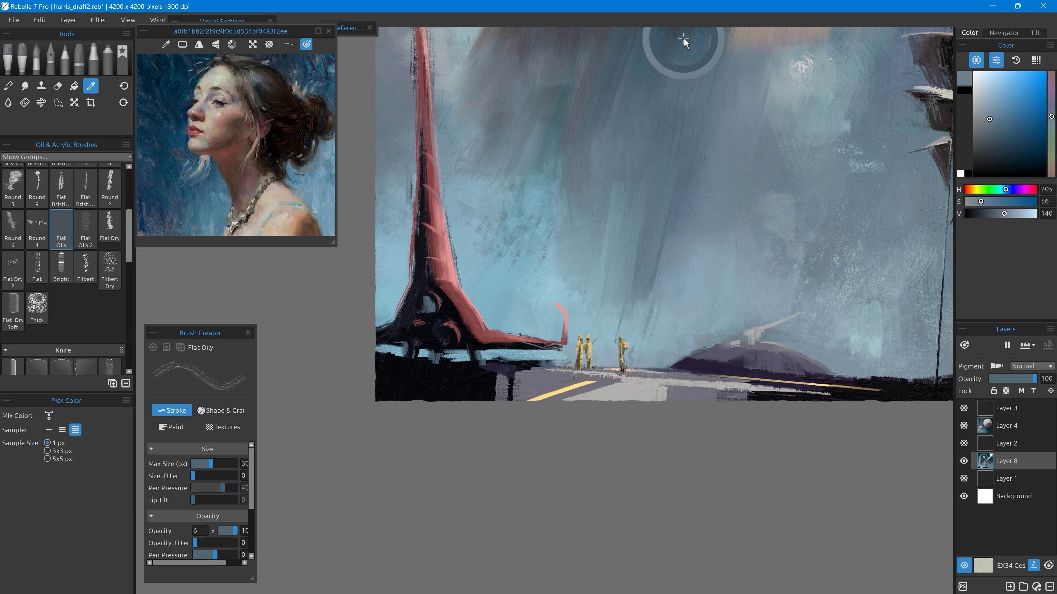
pyautogui.moveTo(425, 296); pyautogui.dragTo(430, 312)
pyautogui.moveTo(448, 328); pyautogui.dragTo(449, 342)
# Shift the colour to an olive yellow and a pale warm grey and accent the tower's round engines.
pyautogui.moveTo(1005, 189); pyautogui.dragTo(977, 191)
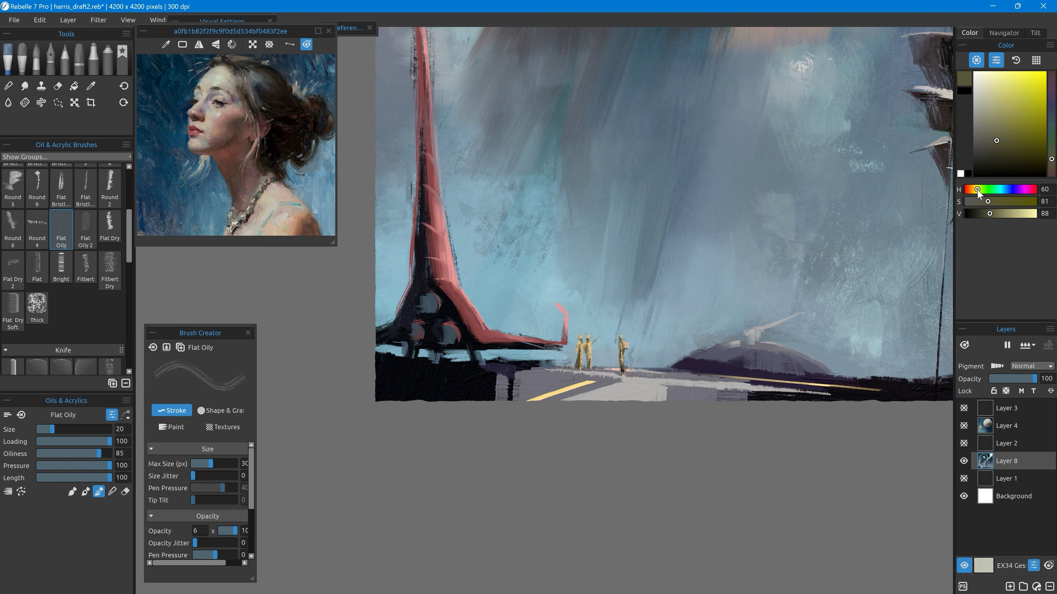
pyautogui.moveTo(784, 352)
pyautogui.mouseDown()
pyautogui.moveTo(714, 369)
pyautogui.moveTo(661, 363)
pyautogui.mouseUp()
pyautogui.click(981, 97)
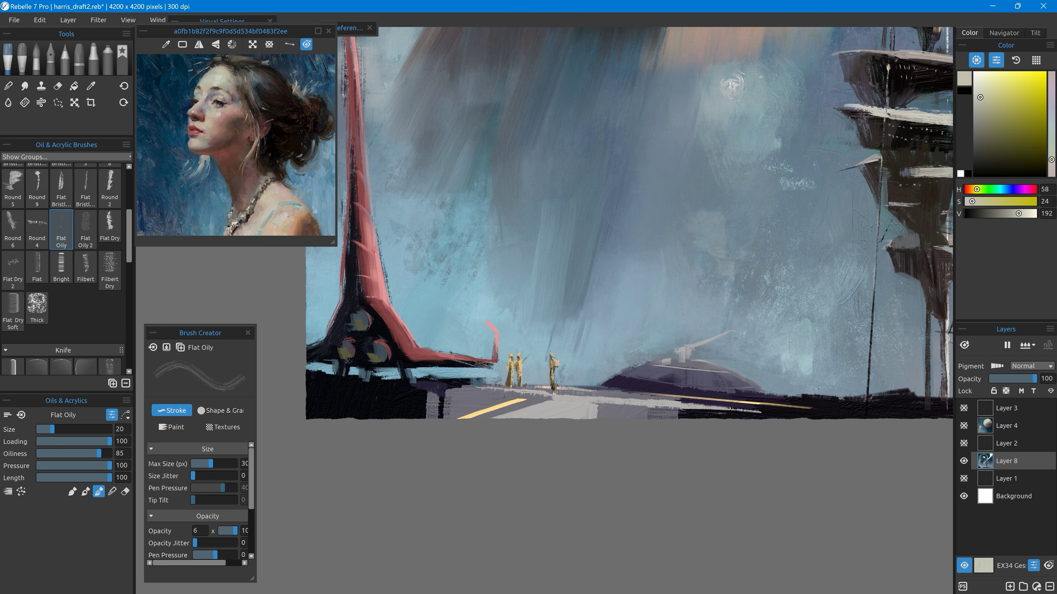
pyautogui.moveTo(818, 389); pyautogui.dragTo(746, 397)
# Dot a small pale star in the sky inside the ring with the Liner brush at size 15.
pyautogui.scroll(-2, 714, 447)
pyautogui.keyDown('alt'); pyautogui.click(753, 326); pyautogui.keyUp('alt')
pyautogui.moveTo(753, 325)
pyautogui.mouseDown()
pyautogui.moveTo(677, 385)
pyautogui.moveTo(674, 407)
pyautogui.mouseUp()
pyautogui.scroll(-1, 674, 408)
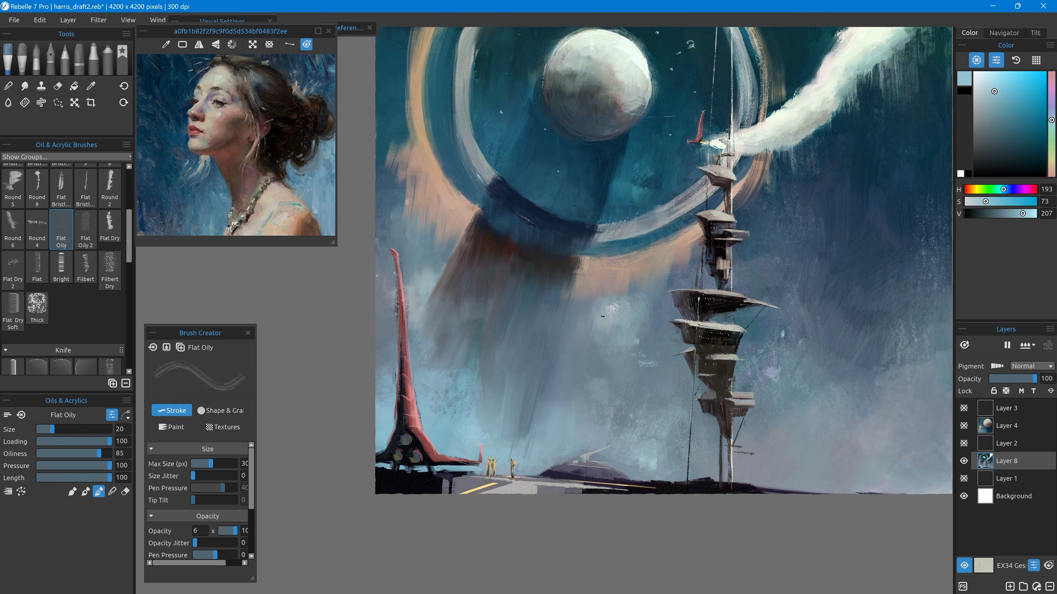
pyautogui.moveTo(602, 316); pyautogui.dragTo(583, 400)
pyautogui.press('n')
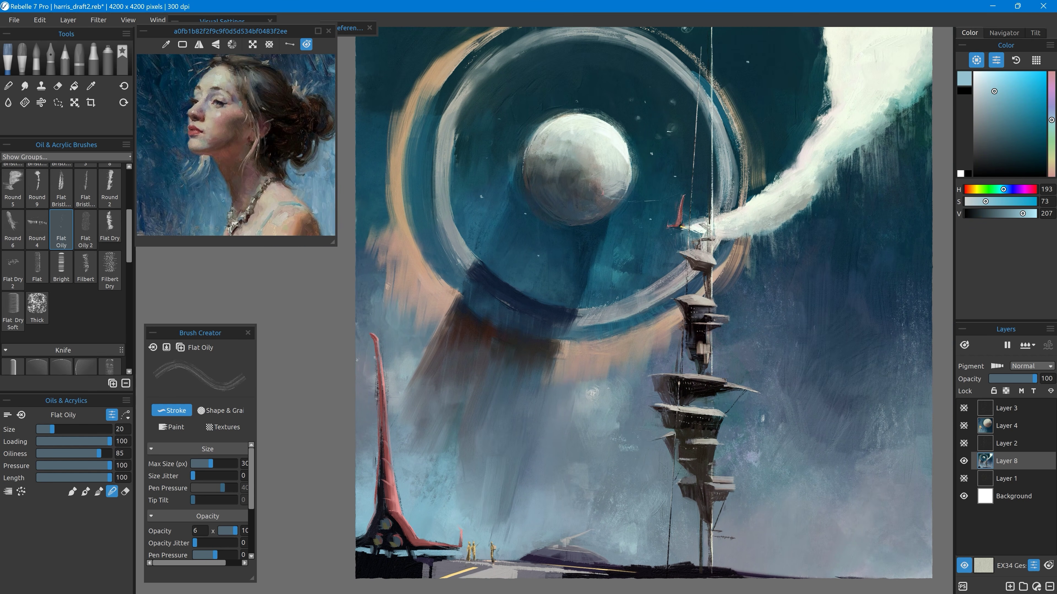
pyautogui.scroll(4, 16, 202)
pyautogui.click(15, 201)
pyautogui.keyDown('alt'); pyautogui.click(731, 223); pyautogui.keyUp('alt')
pyautogui.click(651, 154)
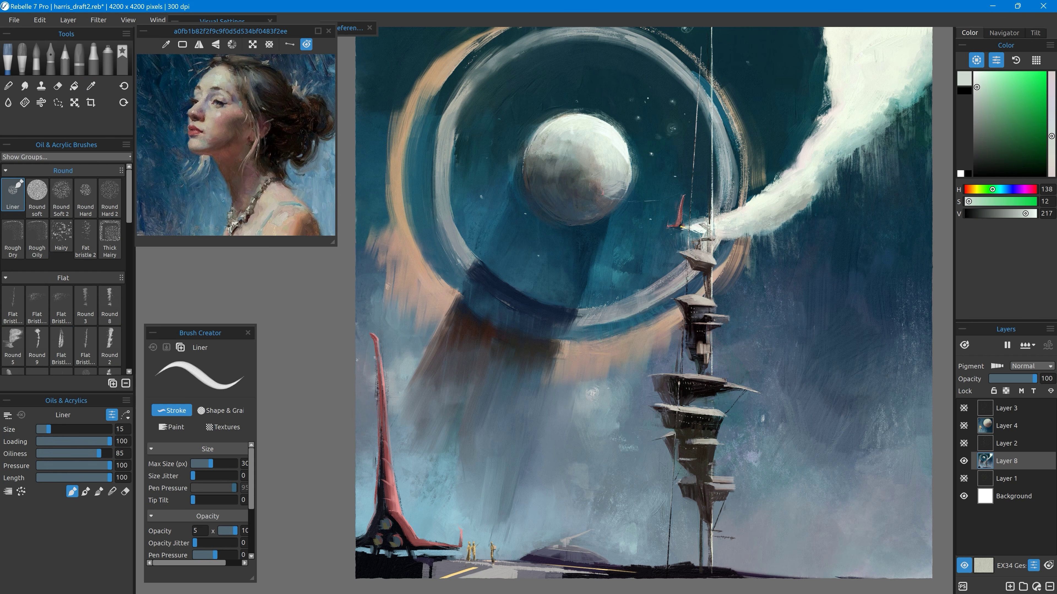
# Place a soft star in the dark sky below the cloud trail with the Hairy brush at size 28.
pyautogui.click(37, 197)
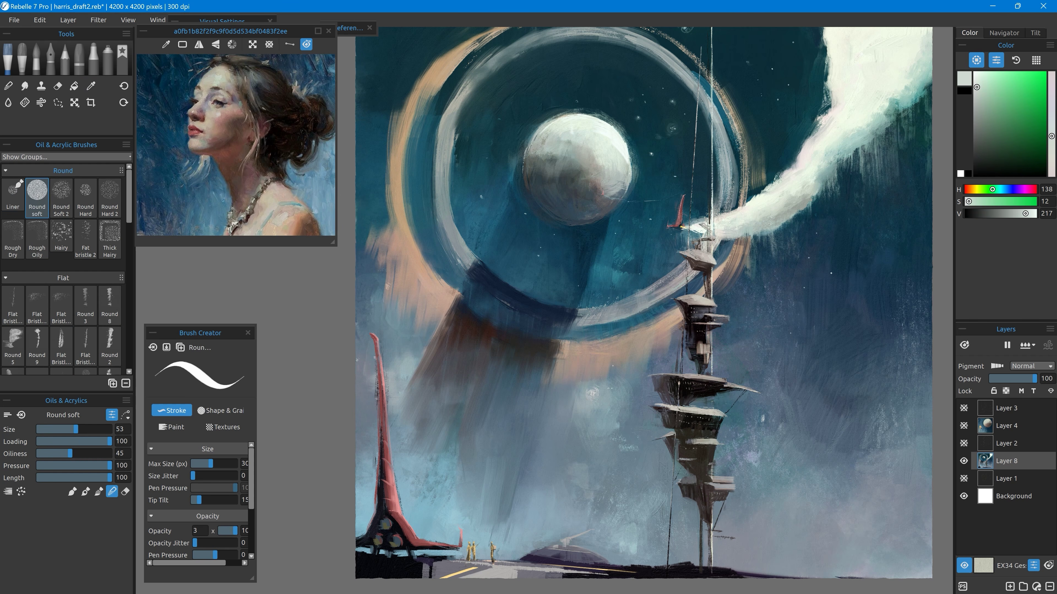
pyautogui.keyDown('alt'); pyautogui.click(758, 218); pyautogui.keyUp('alt')
pyautogui.press('n')
pyautogui.click(62, 236)
pyautogui.moveTo(836, 284); pyautogui.dragTo(840, 279)
pyautogui.keyDown('alt'); pyautogui.click(842, 277); pyautogui.keyUp('alt')
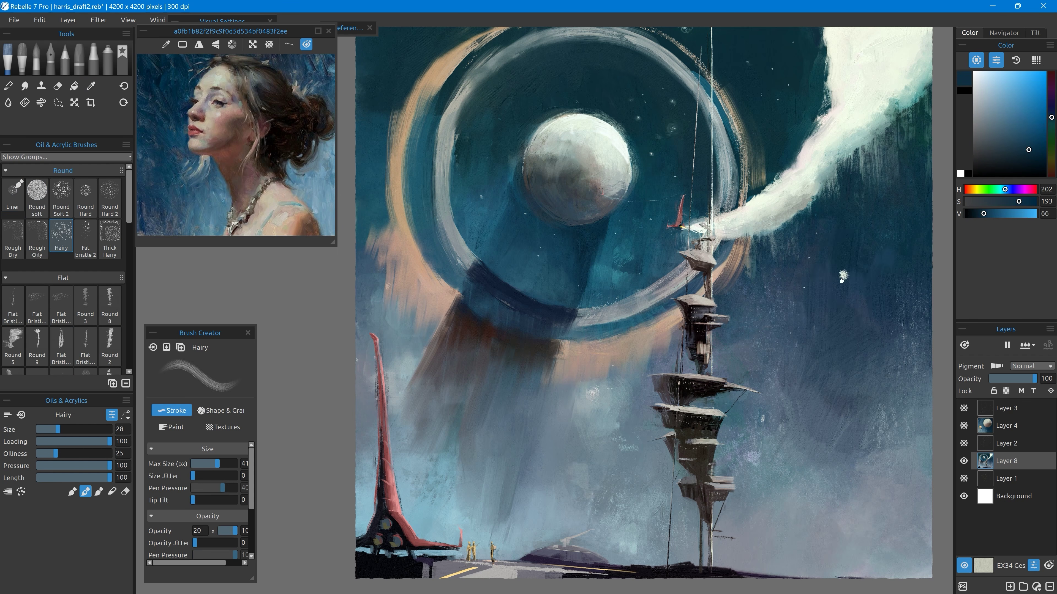
pyautogui.keyDown('alt'); pyautogui.click(844, 274); pyautogui.keyUp('alt')
# Dab more soft pale stars down the sky beyond the mast with the Hairy brush.
pyautogui.keyDown('alt'); pyautogui.click(801, 356); pyautogui.keyUp('alt')
pyautogui.click(805, 353)
pyautogui.keyDown('alt'); pyautogui.click(805, 352); pyautogui.keyUp('alt')
pyautogui.click(804, 353)
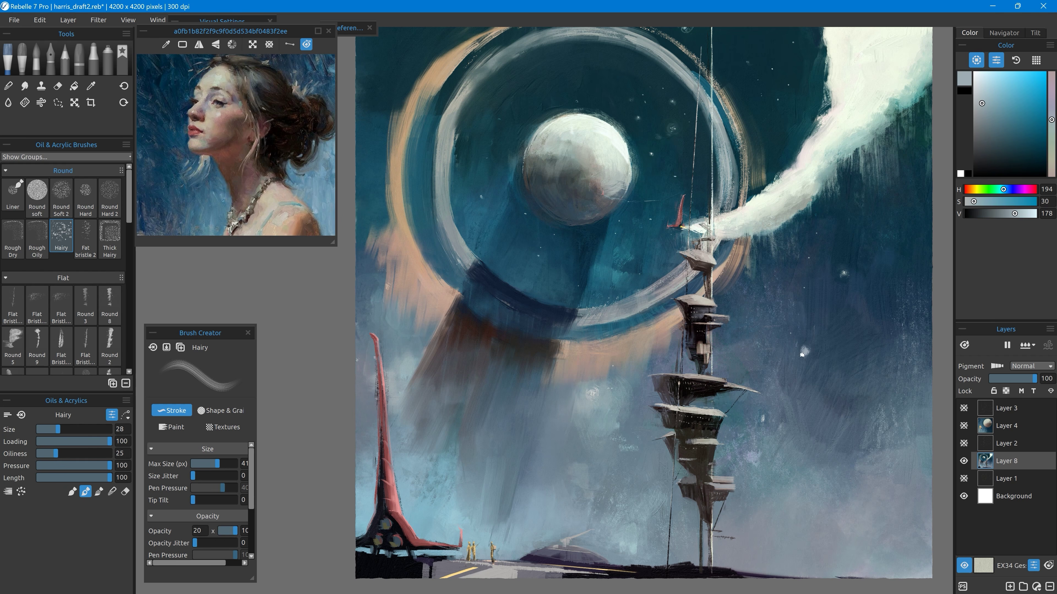
pyautogui.keyDown('alt'); pyautogui.click(826, 427); pyautogui.keyUp('alt')
pyautogui.click(829, 436)
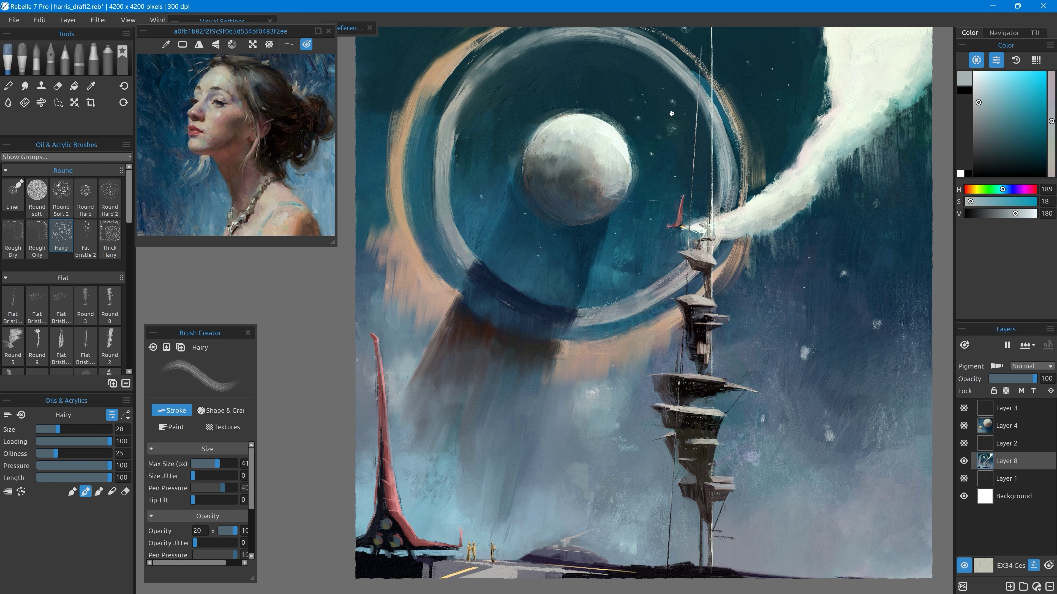
# Dot small bright pale green-white stars into the sky around the mast with the Hairy brush at size 8.
pyautogui.moveTo(829, 436); pyautogui.dragTo(879, 481)
pyautogui.press('[')
pyautogui.keyDown('alt'); pyautogui.click(661, 424); pyautogui.keyUp('alt')
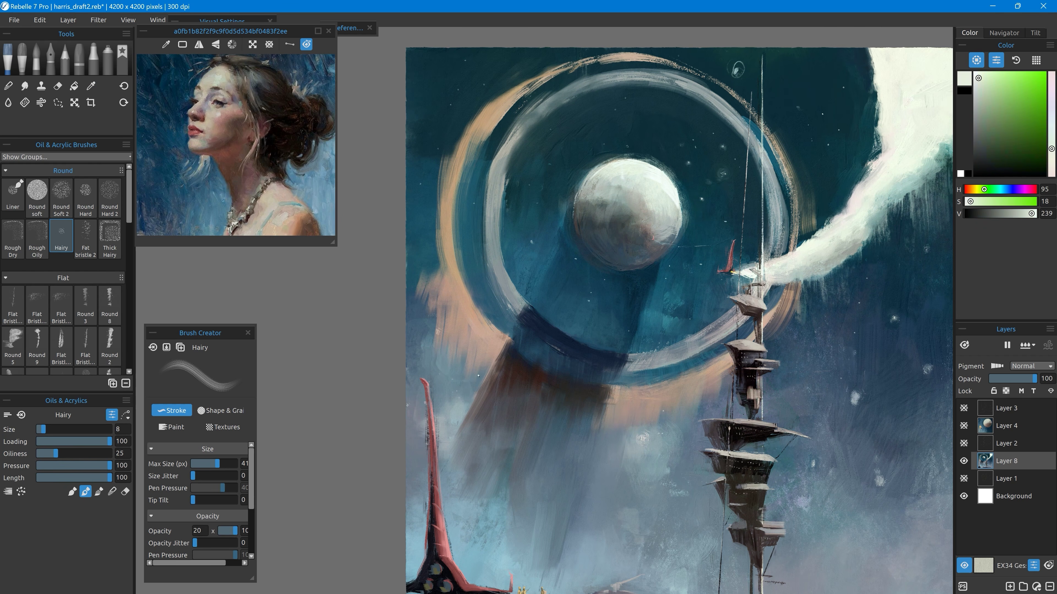
pyautogui.moveTo(660, 535); pyautogui.dragTo(581, 467)
pyautogui.keyDown('alt'); pyautogui.click(777, 336); pyautogui.keyUp('alt')
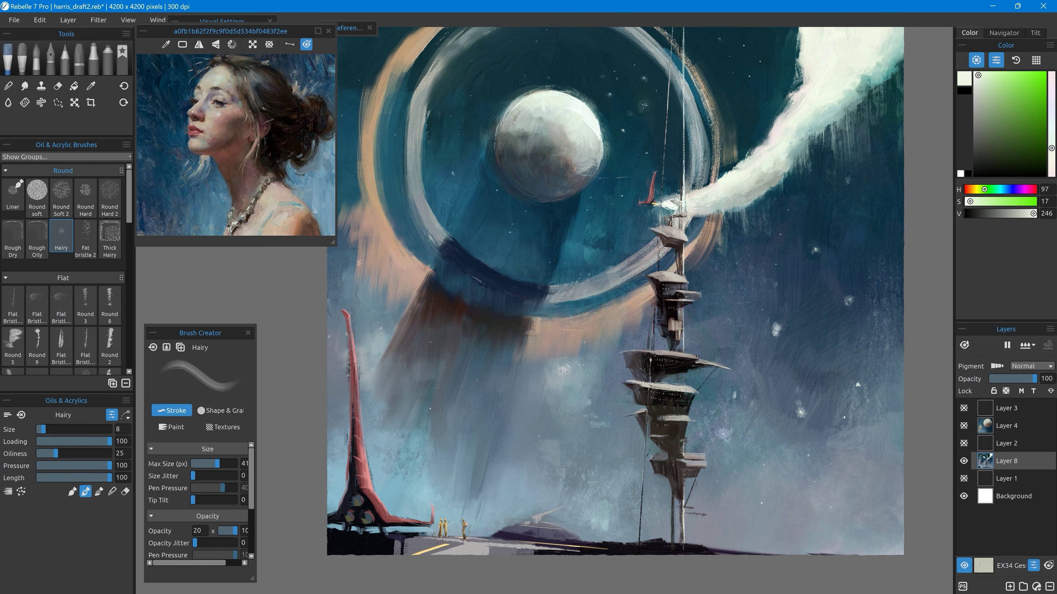
# Dab a loose cluster of near-white stars in the sky beyond the mast with the Round 9 and Flat Bristle 2 brushes.
pyautogui.click(37, 346)
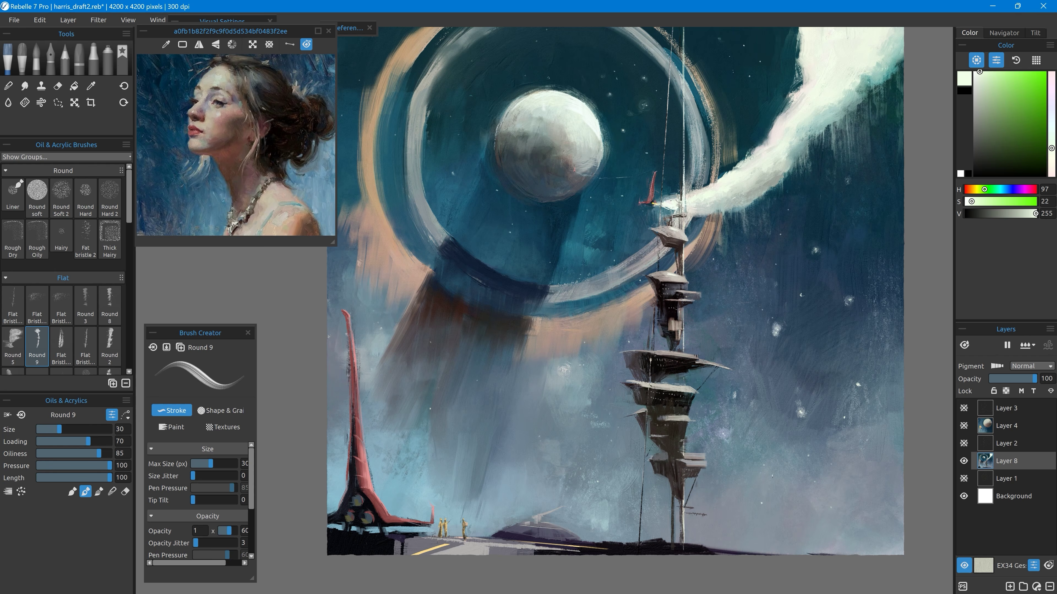
pyautogui.moveTo(643, 37); pyautogui.dragTo(691, 81)
pyautogui.scroll(-1, 690, 72)
pyautogui.click(61, 306)
pyautogui.moveTo(878, 280); pyautogui.dragTo(881, 287)
pyautogui.moveTo(858, 269); pyautogui.dragTo(863, 280)
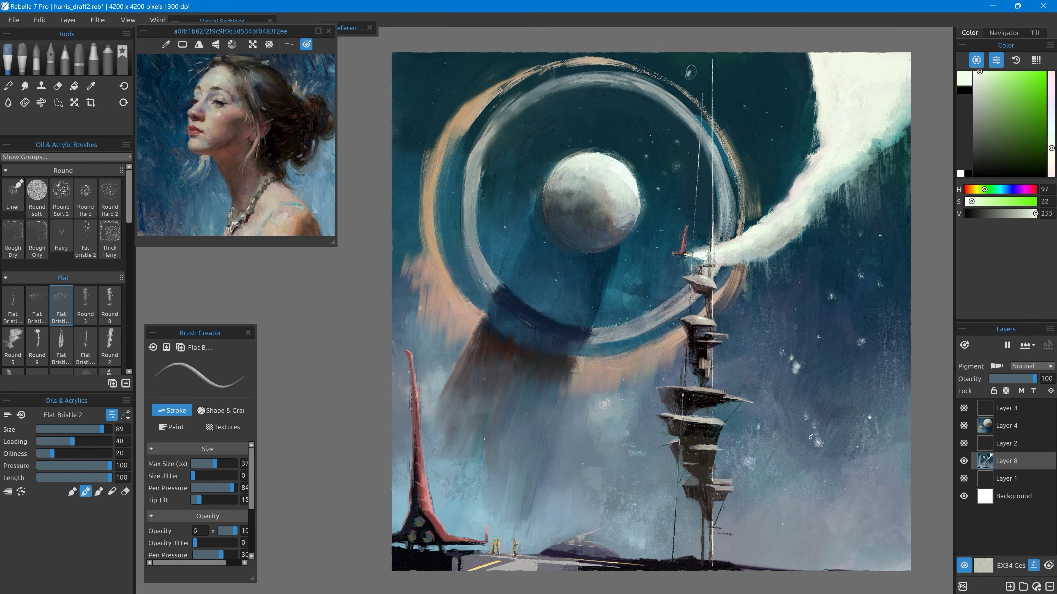
# Brush soft pale blue star glows into the sky beyond the mast with the Round 5 brush at size 100.
pyautogui.keyDown('alt'); pyautogui.click(817, 445); pyautogui.keyUp('alt')
pyautogui.click(13, 346)
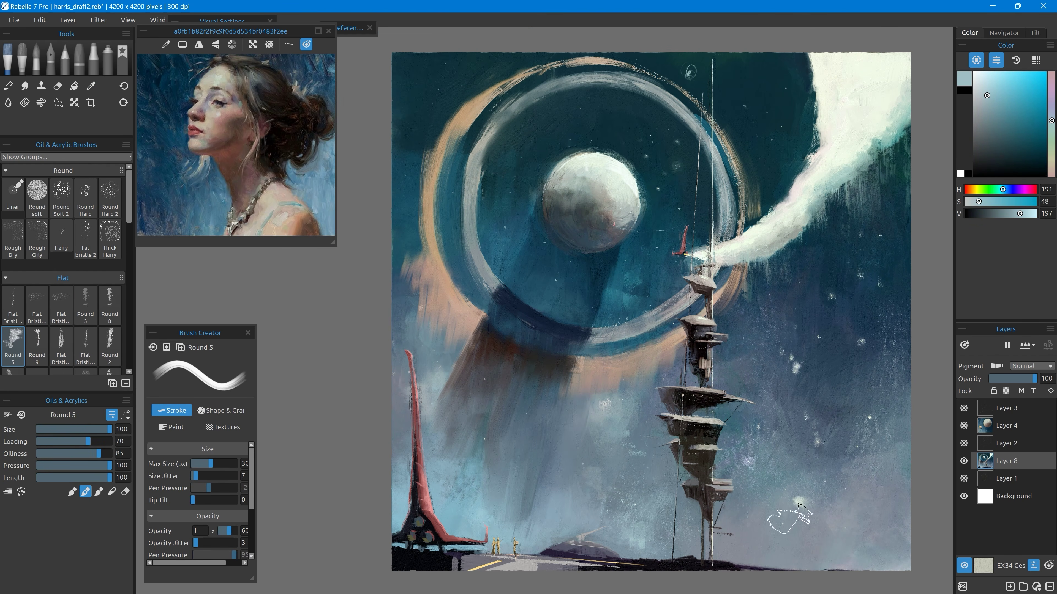
pyautogui.click(874, 529)
pyautogui.click(797, 366)
pyautogui.moveTo(814, 230)
pyautogui.mouseDown()
pyautogui.moveTo(817, 258)
pyautogui.moveTo(844, 202)
pyautogui.moveTo(786, 265)
pyautogui.mouseUp()
# Spread the cloud trail's pale outer edge and build a hazy grey-blue glow over the star cluster with the Round 5 brush.
pyautogui.keyDown('alt'); pyautogui.click(882, 147); pyautogui.keyUp('alt')
pyautogui.moveTo(892, 160); pyautogui.dragTo(907, 128)
pyautogui.keyDown('alt'); pyautogui.click(800, 503); pyautogui.keyUp('alt')
pyautogui.keyDown('alt'); pyautogui.click(618, 411); pyautogui.keyUp('alt')
pyautogui.moveTo(803, 374); pyautogui.dragTo(794, 362)
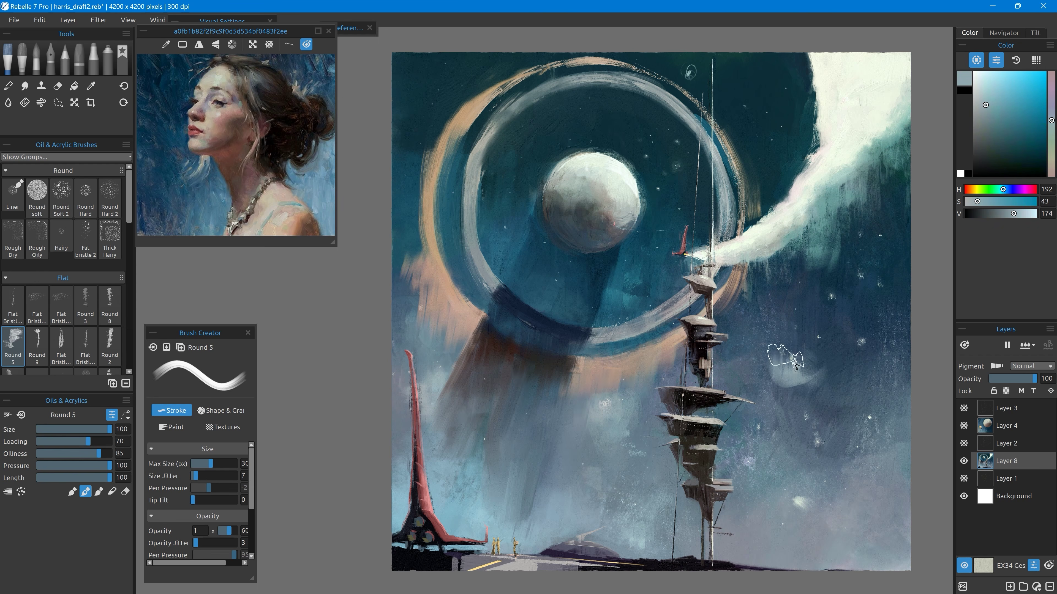
# Brighten the planet's upper lit side and soften its outline with sampled white and teal using the Round 5 brush.
pyautogui.keyDown('alt'); pyautogui.click(596, 157); pyautogui.keyUp('alt')
pyautogui.moveTo(562, 157); pyautogui.dragTo(641, 179)
pyautogui.keyDown('alt'); pyautogui.click(533, 199); pyautogui.keyUp('alt')
pyautogui.moveTo(550, 218)
pyautogui.mouseDown()
pyautogui.moveTo(559, 170)
pyautogui.moveTo(550, 153)
pyautogui.mouseUp()
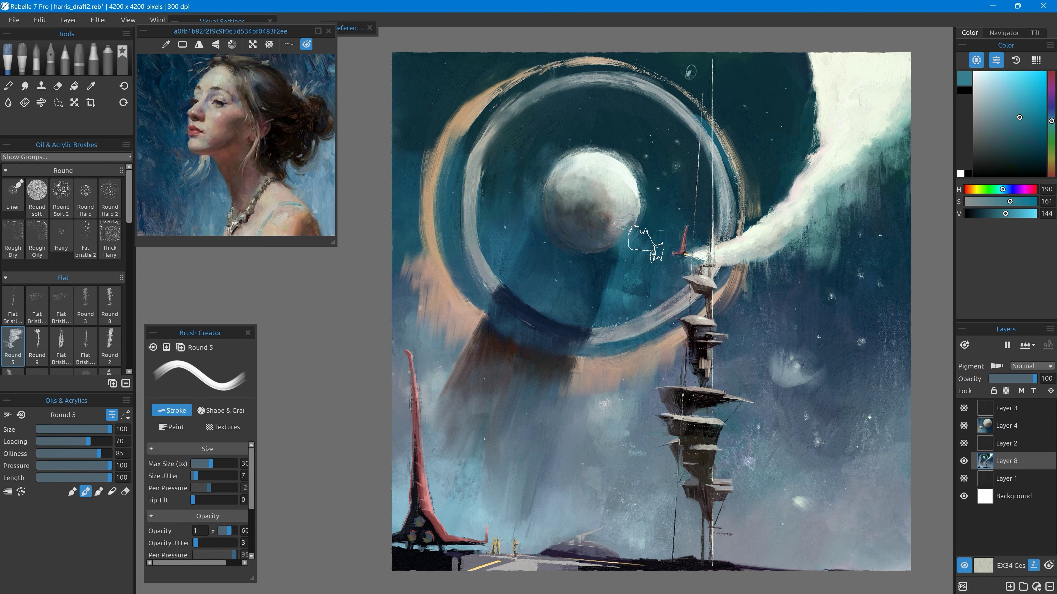